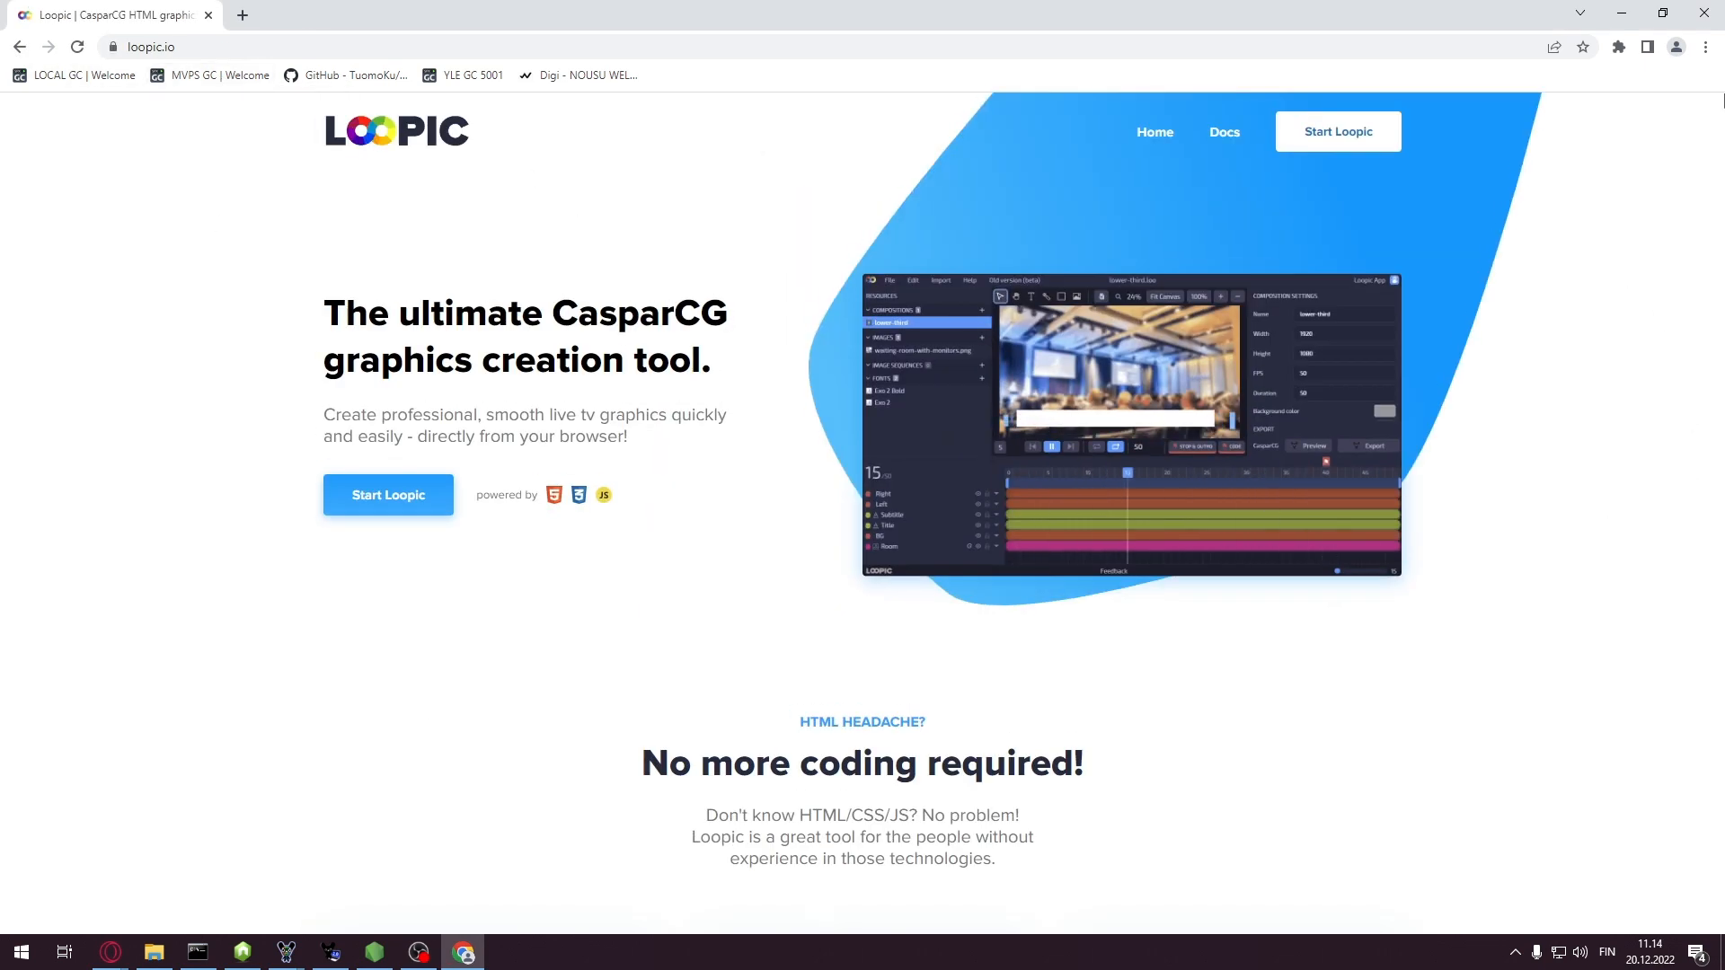
Open the Loopic web app at app.loopic.io from the loopic.io landing page
{"action": "left_click", "coordinate": [1341, 141]}
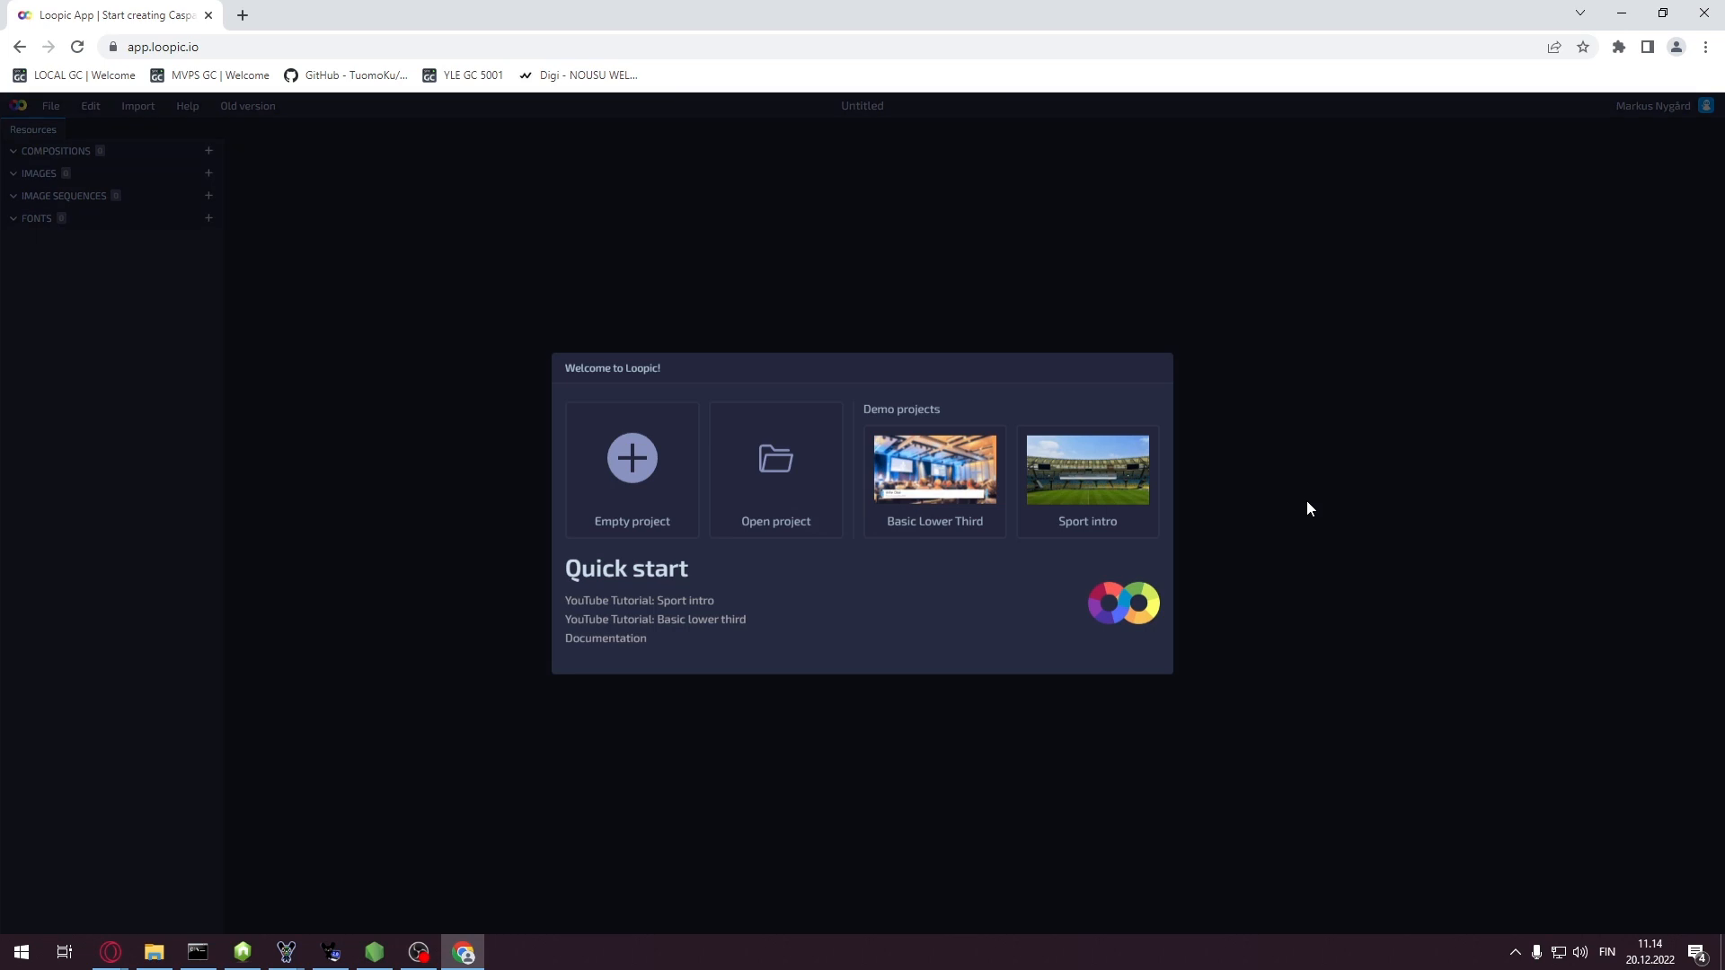
Start an empty project and create a blank 1920×1080, 50 fps composition
{"action": "left_click", "coordinate": [633, 460]}
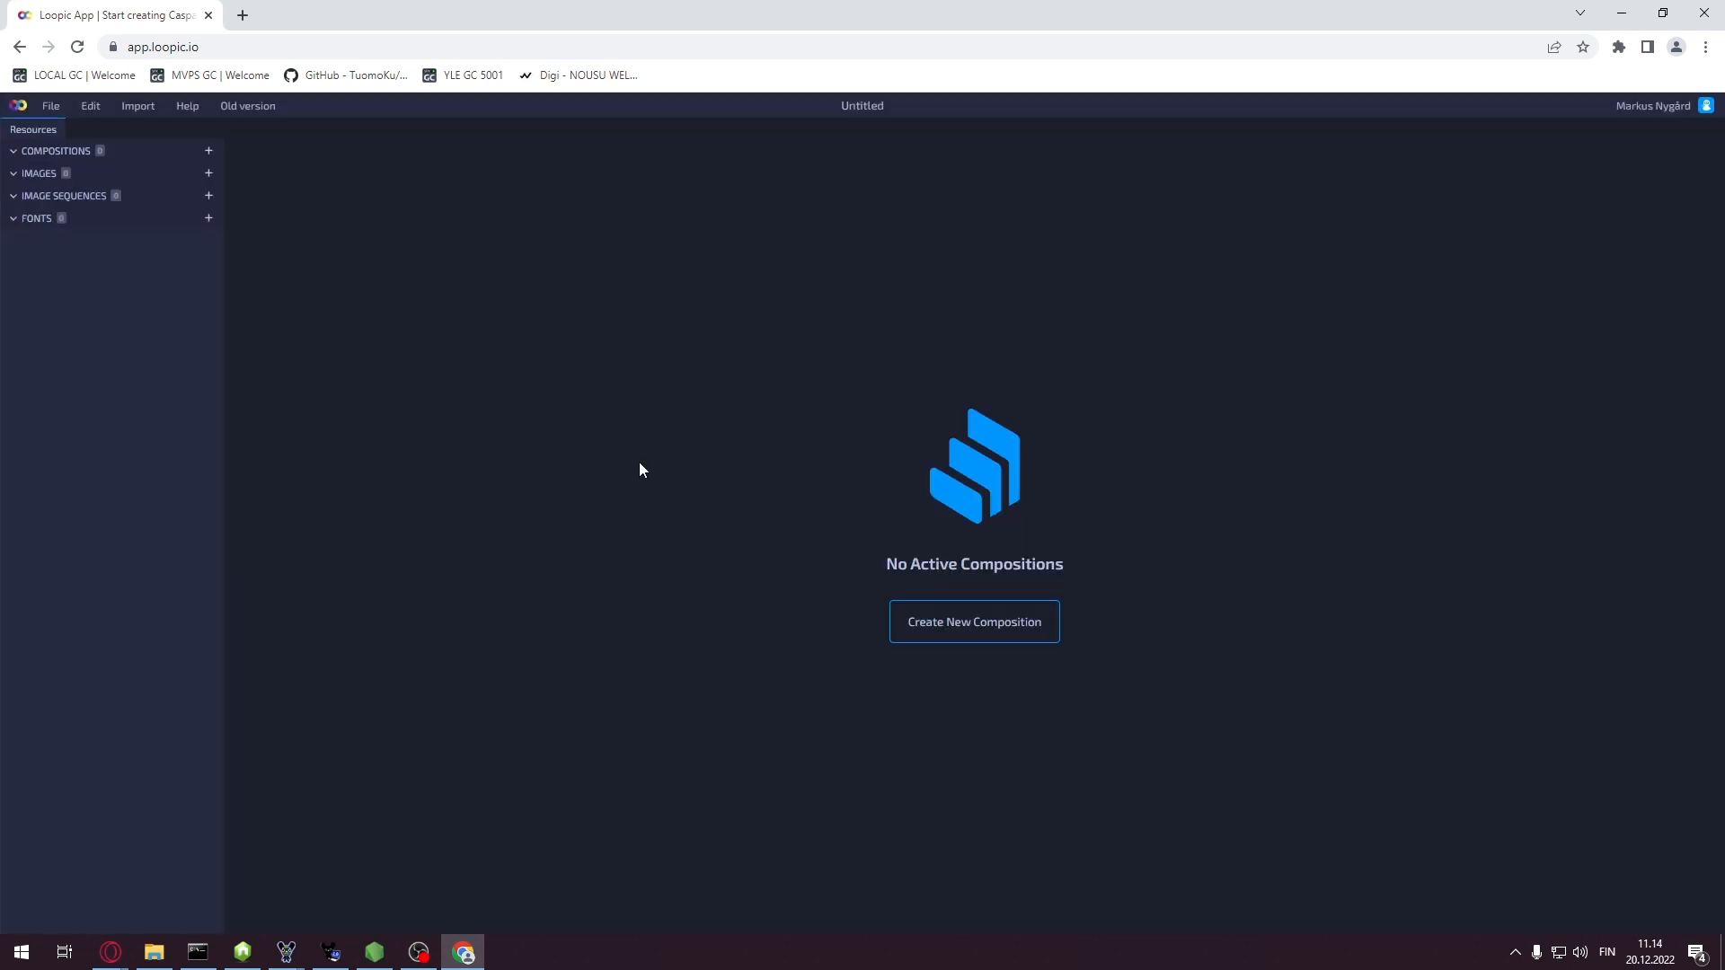
{"action": "left_click", "coordinate": [1674, 104]}
{"action": "left_click", "coordinate": [987, 630]}
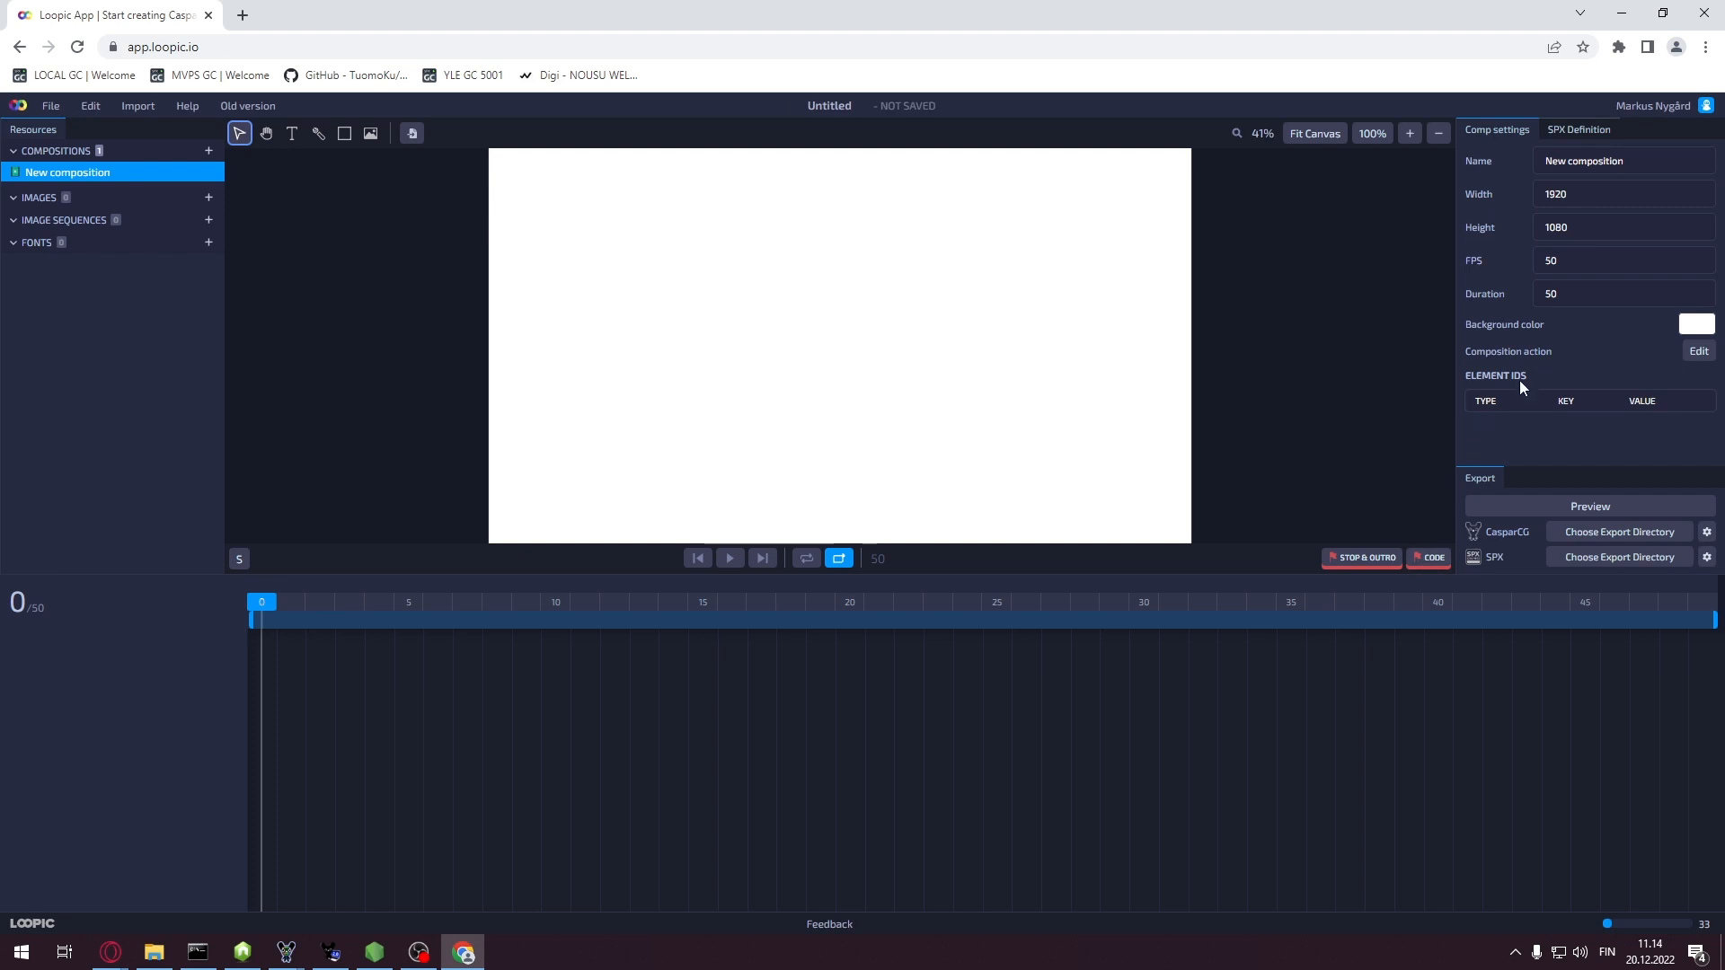
Replace the composition name 'New composition' with tutorial1
{"action": "triple_click", "coordinate": [1649, 165]}
{"action": "type", "text": "tutorial"}
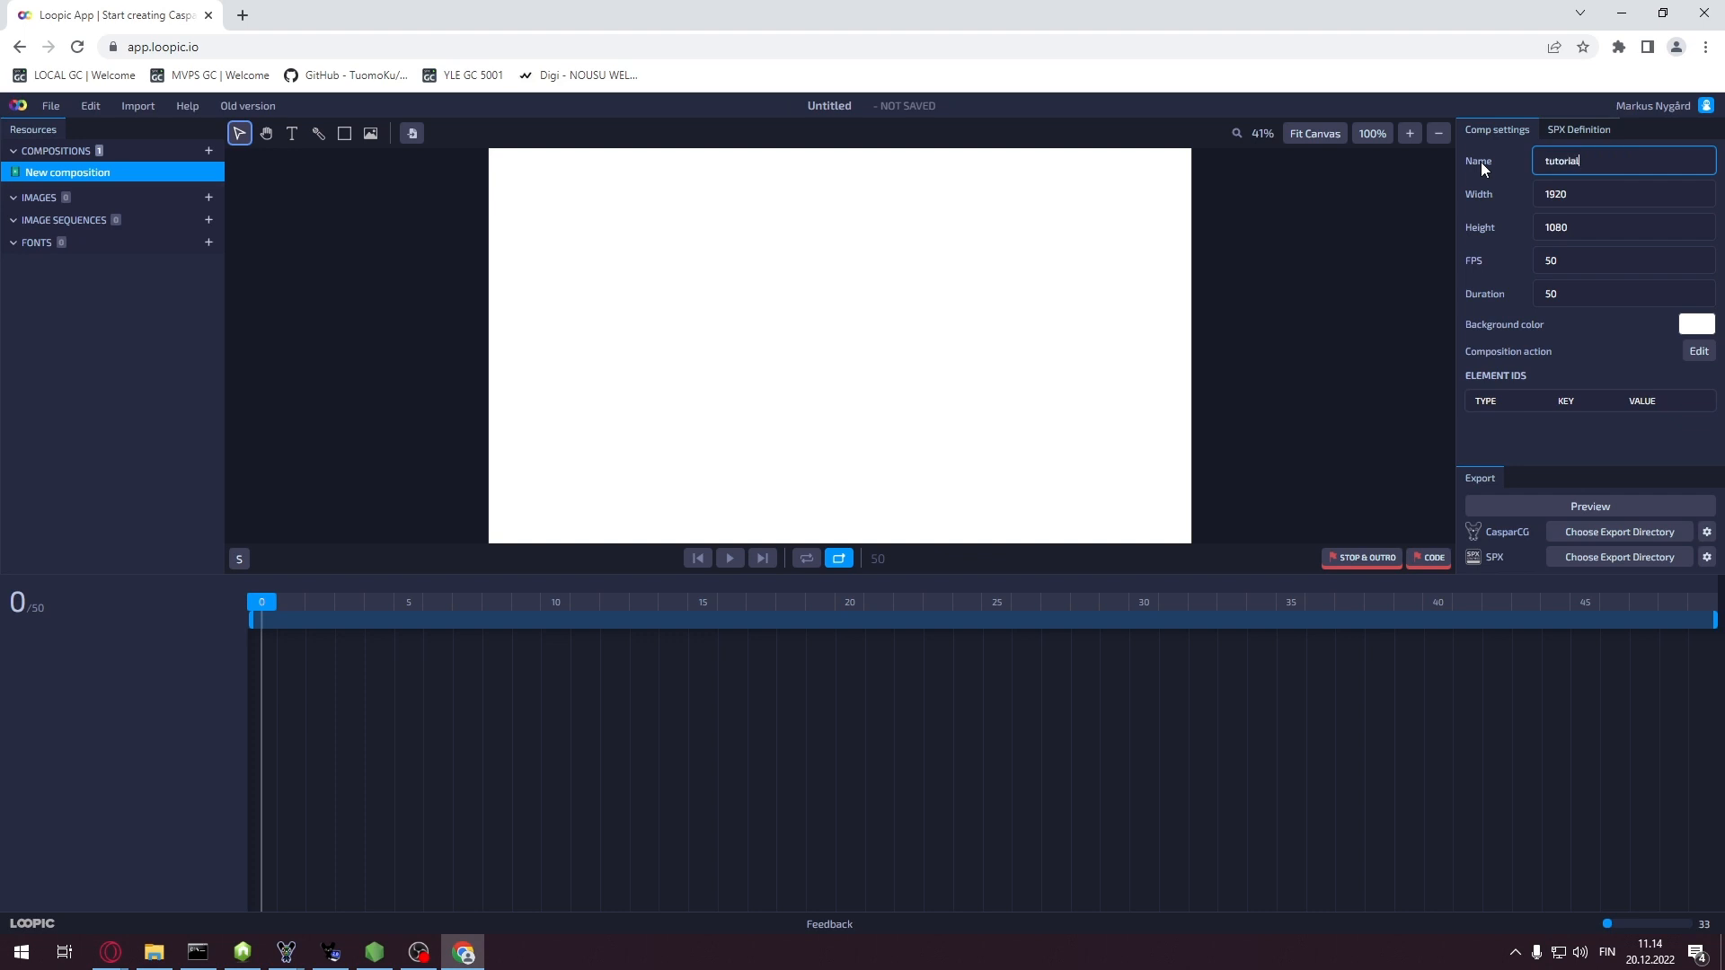
{"action": "type", "text": "1"}
Set the composition background colour to dark green #2A6F30
{"action": "left_click", "coordinate": [1692, 325]}
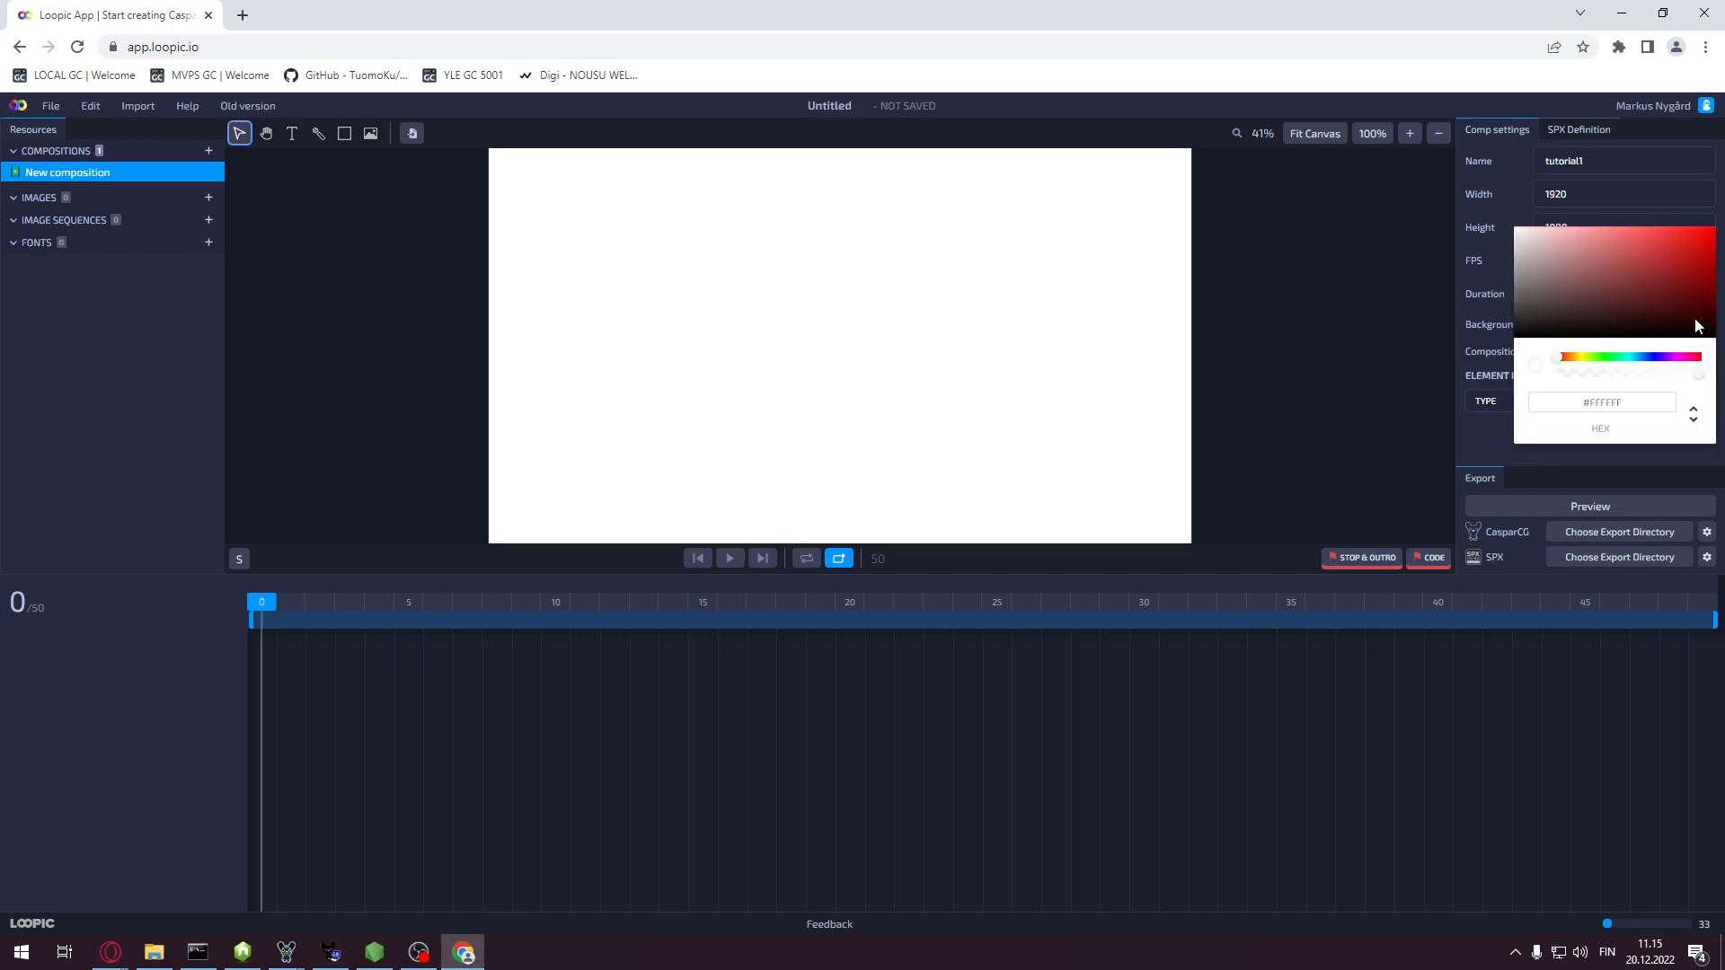
{"action": "left_click", "coordinate": [1607, 358]}
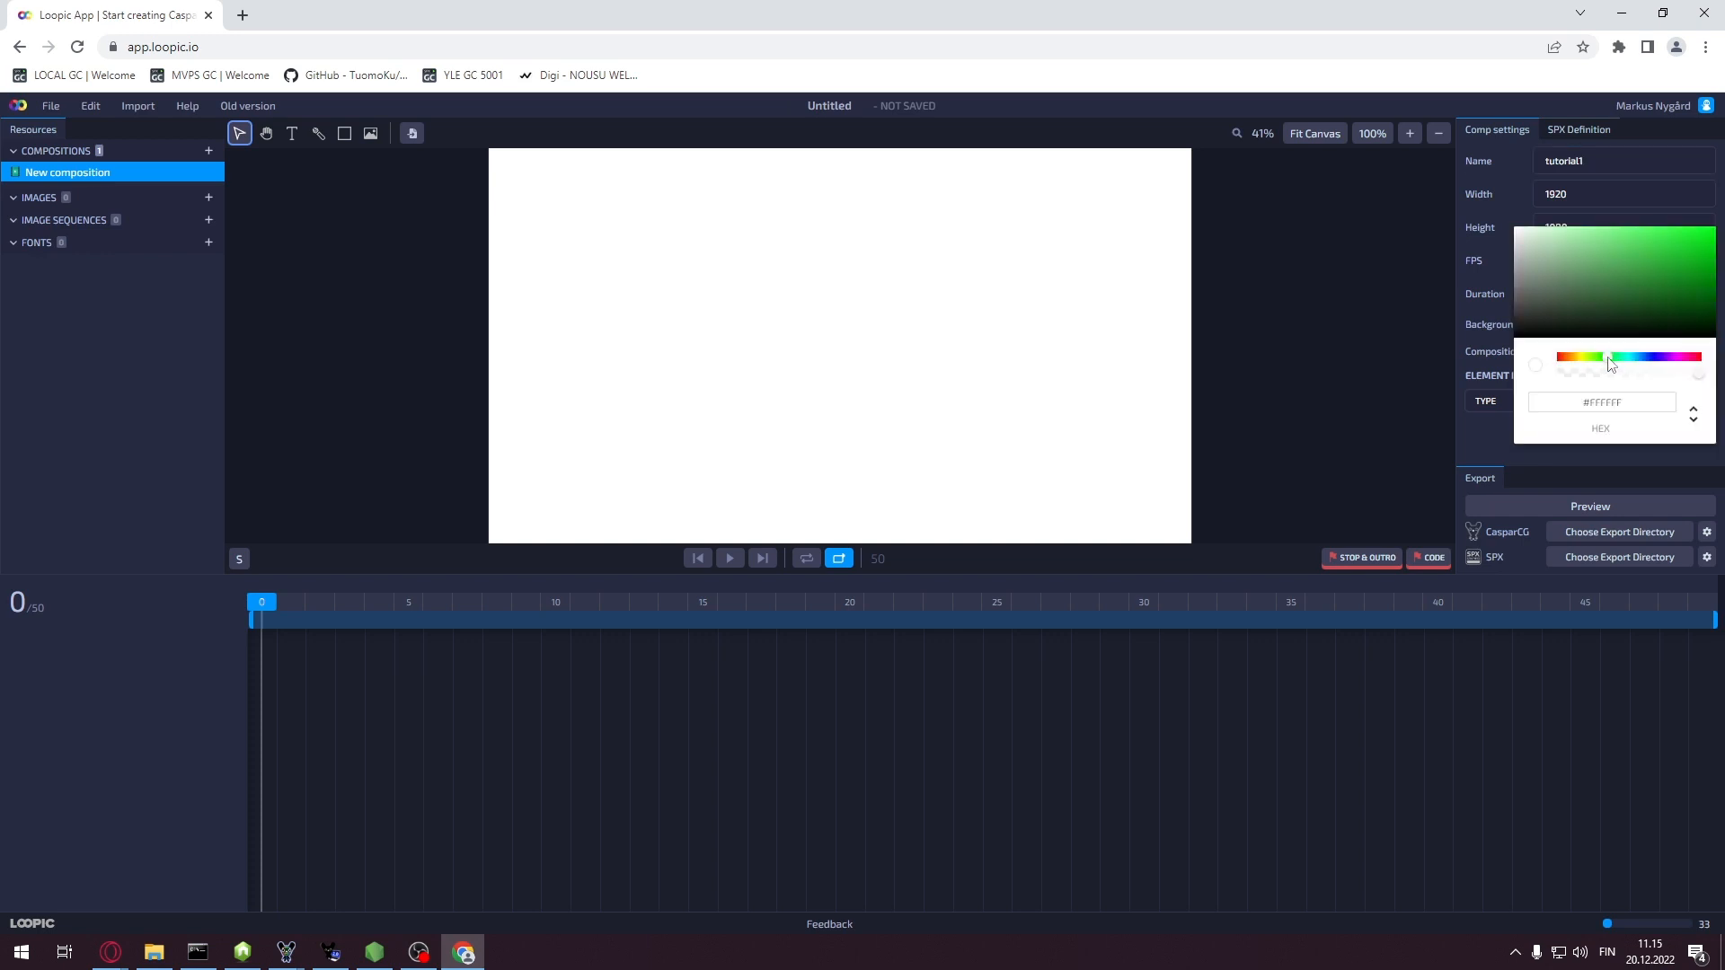
{"action": "left_click", "coordinate": [1639, 291]}
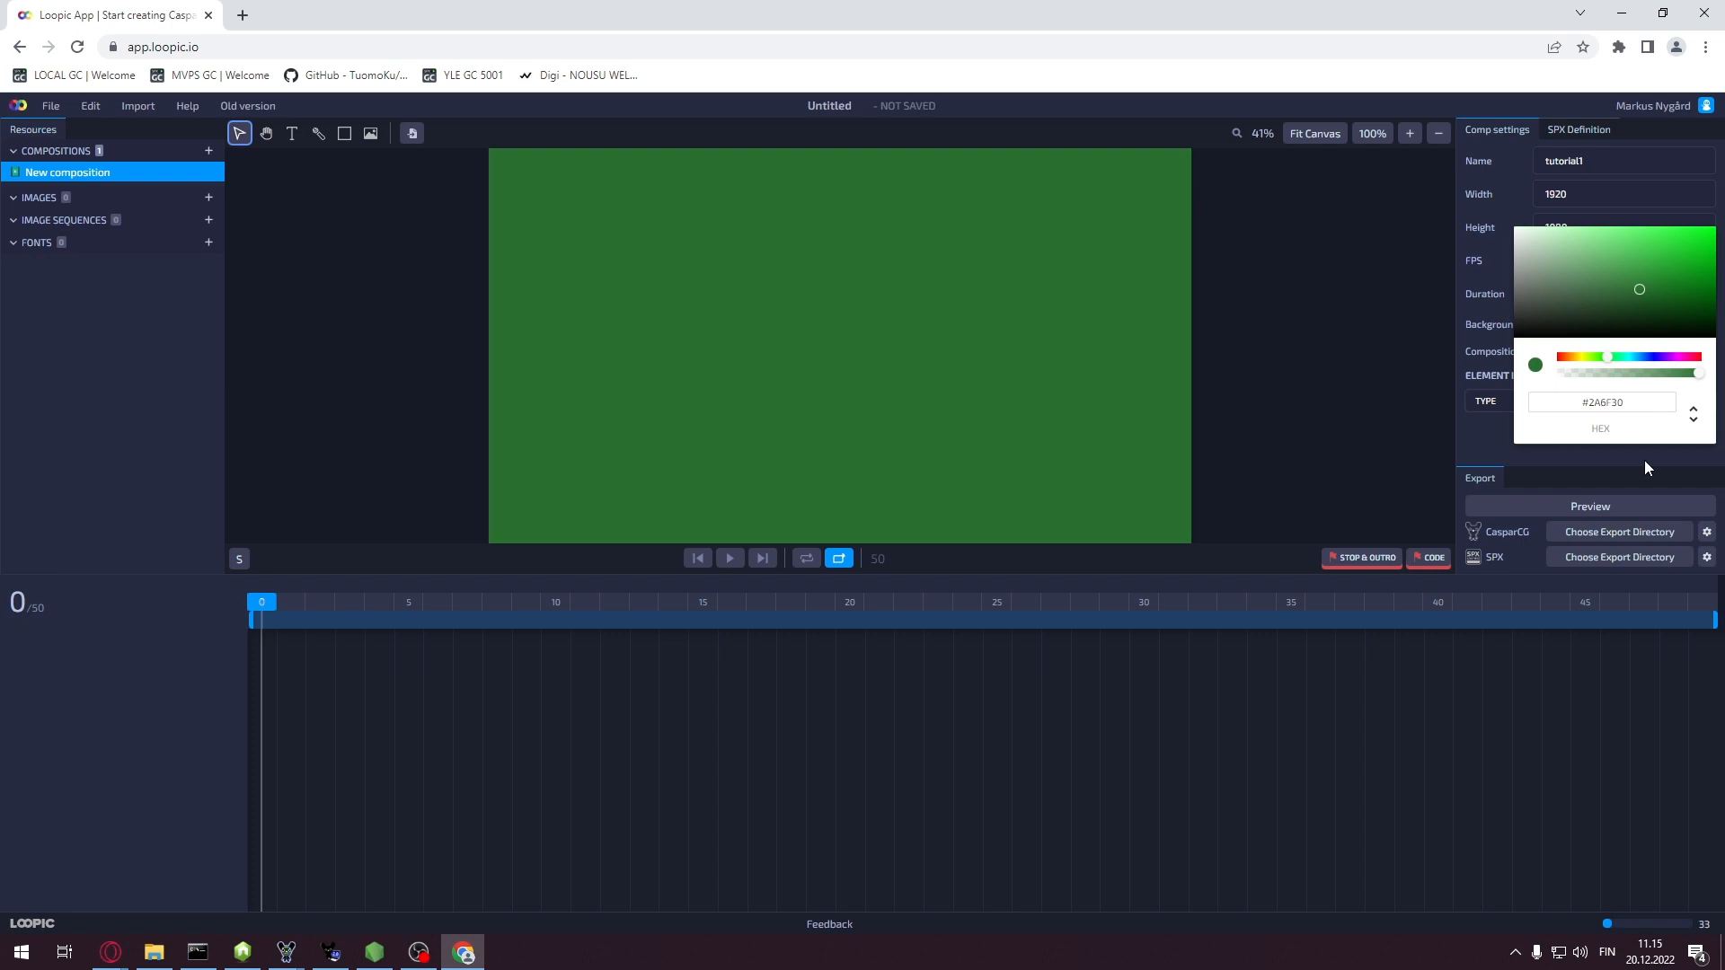
{"action": "left_click", "coordinate": [1490, 441]}
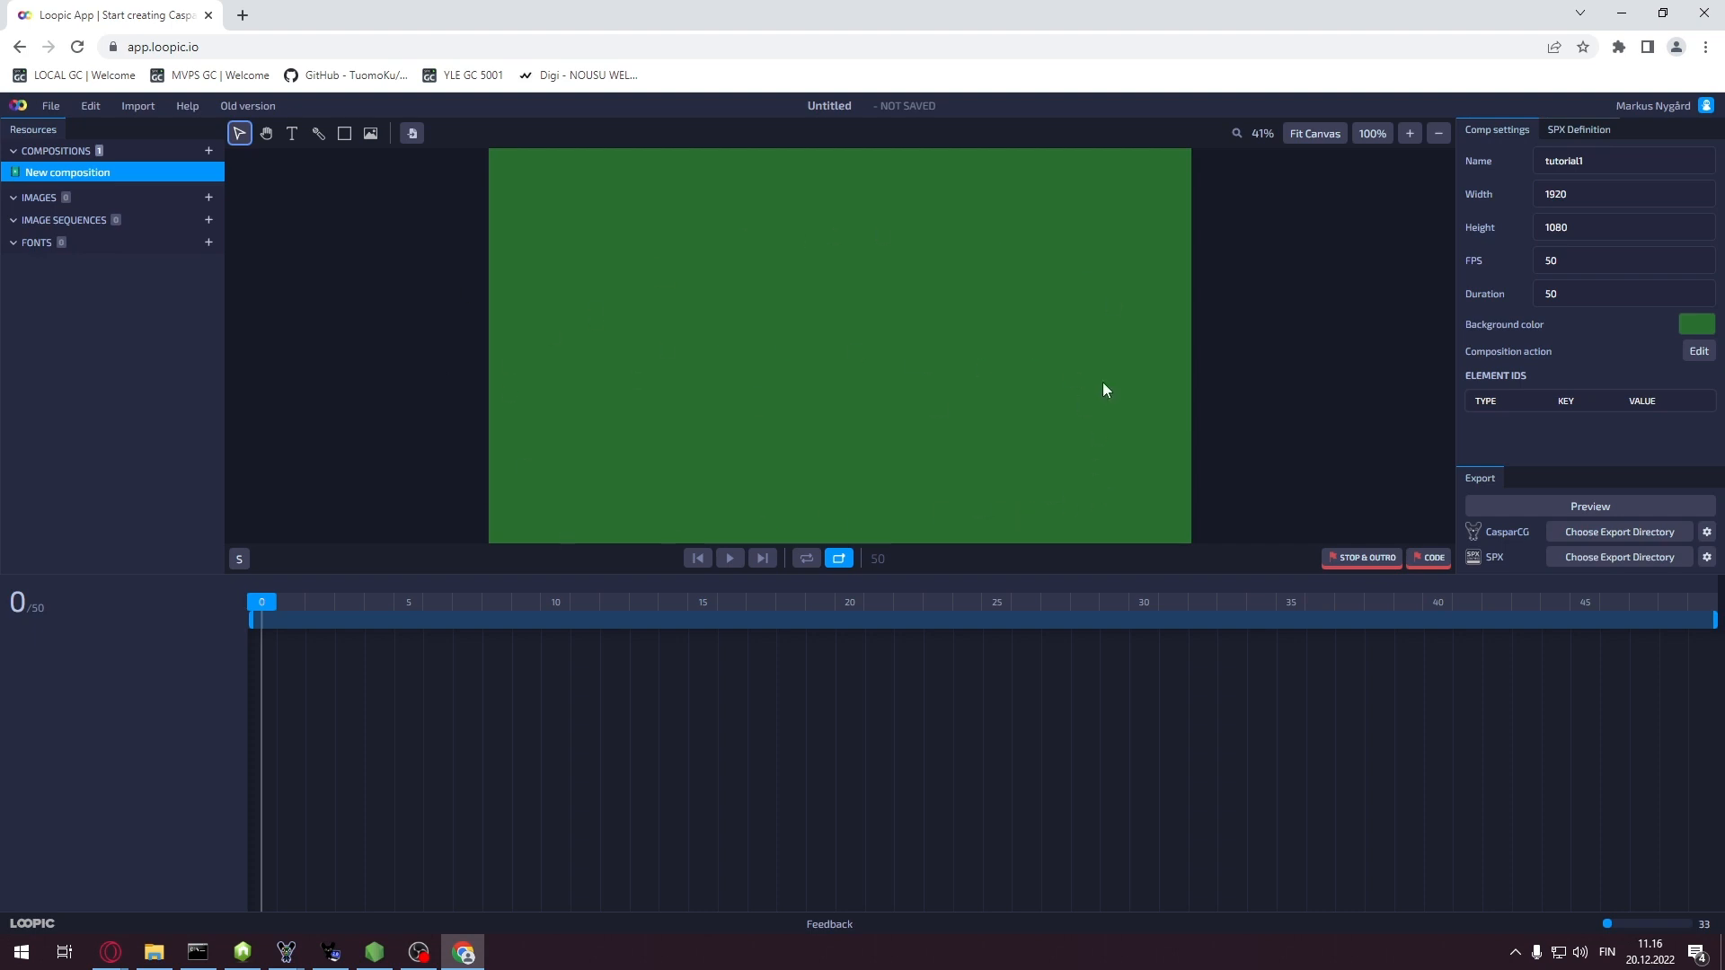
Commit tutorial1 as the composition name so it appears among the resources
{"action": "left_click", "coordinate": [413, 133]}
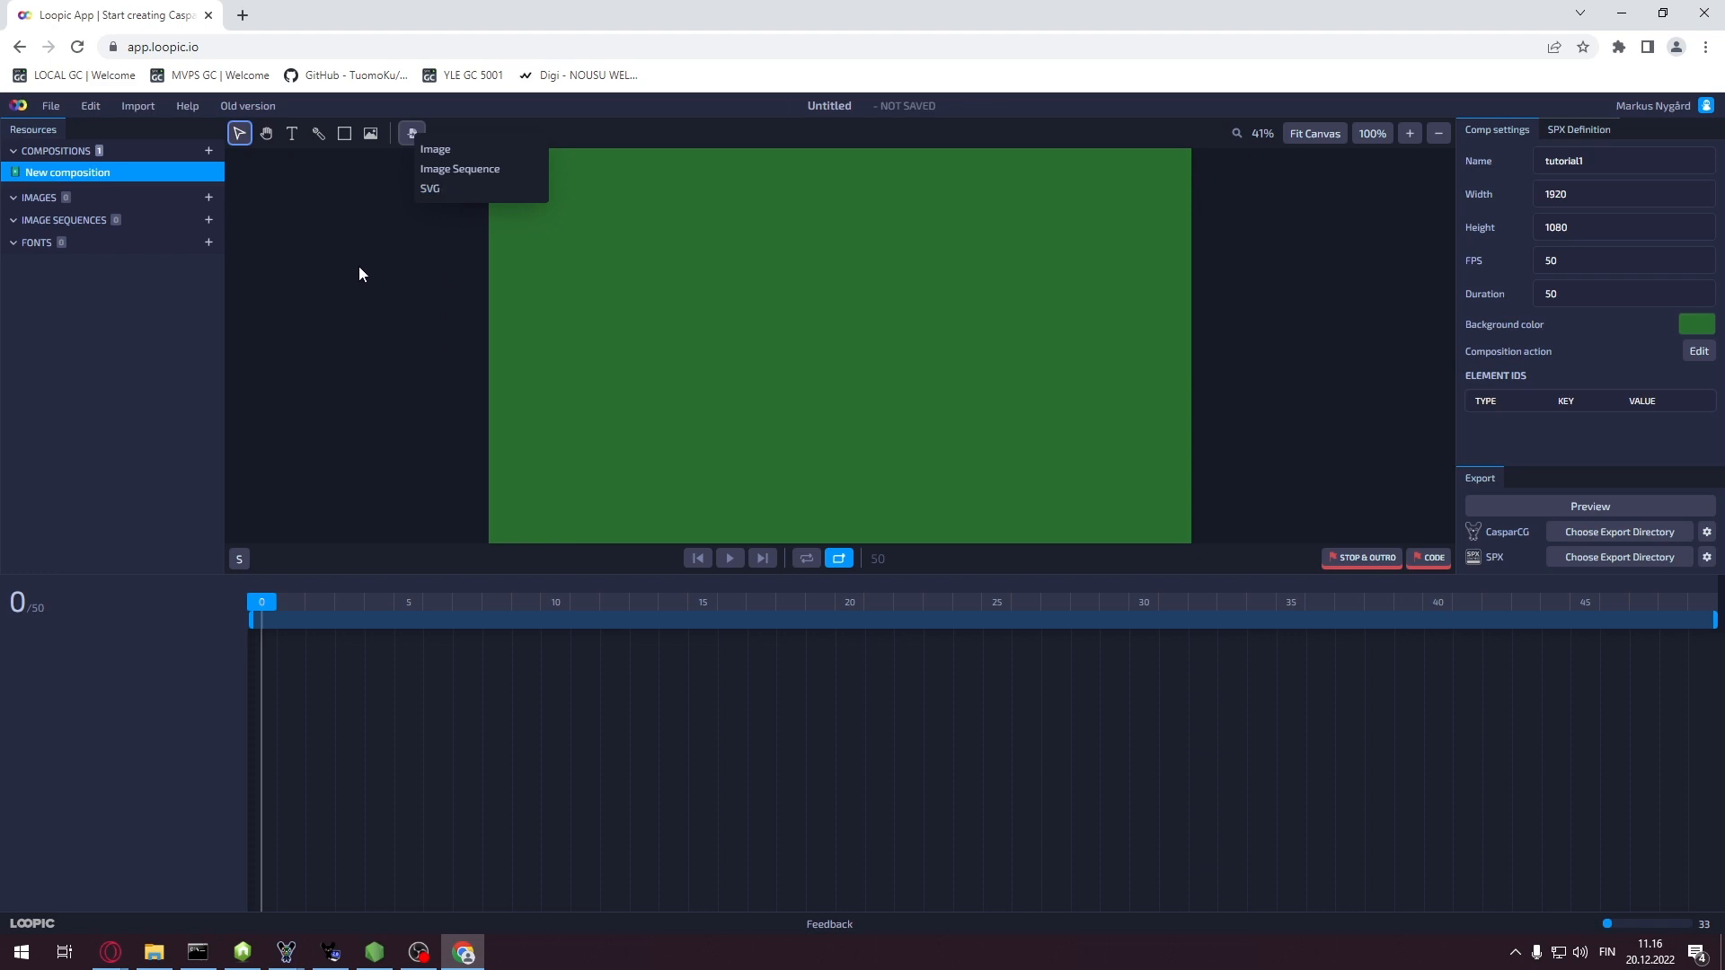
{"action": "left_click", "coordinate": [233, 510]}
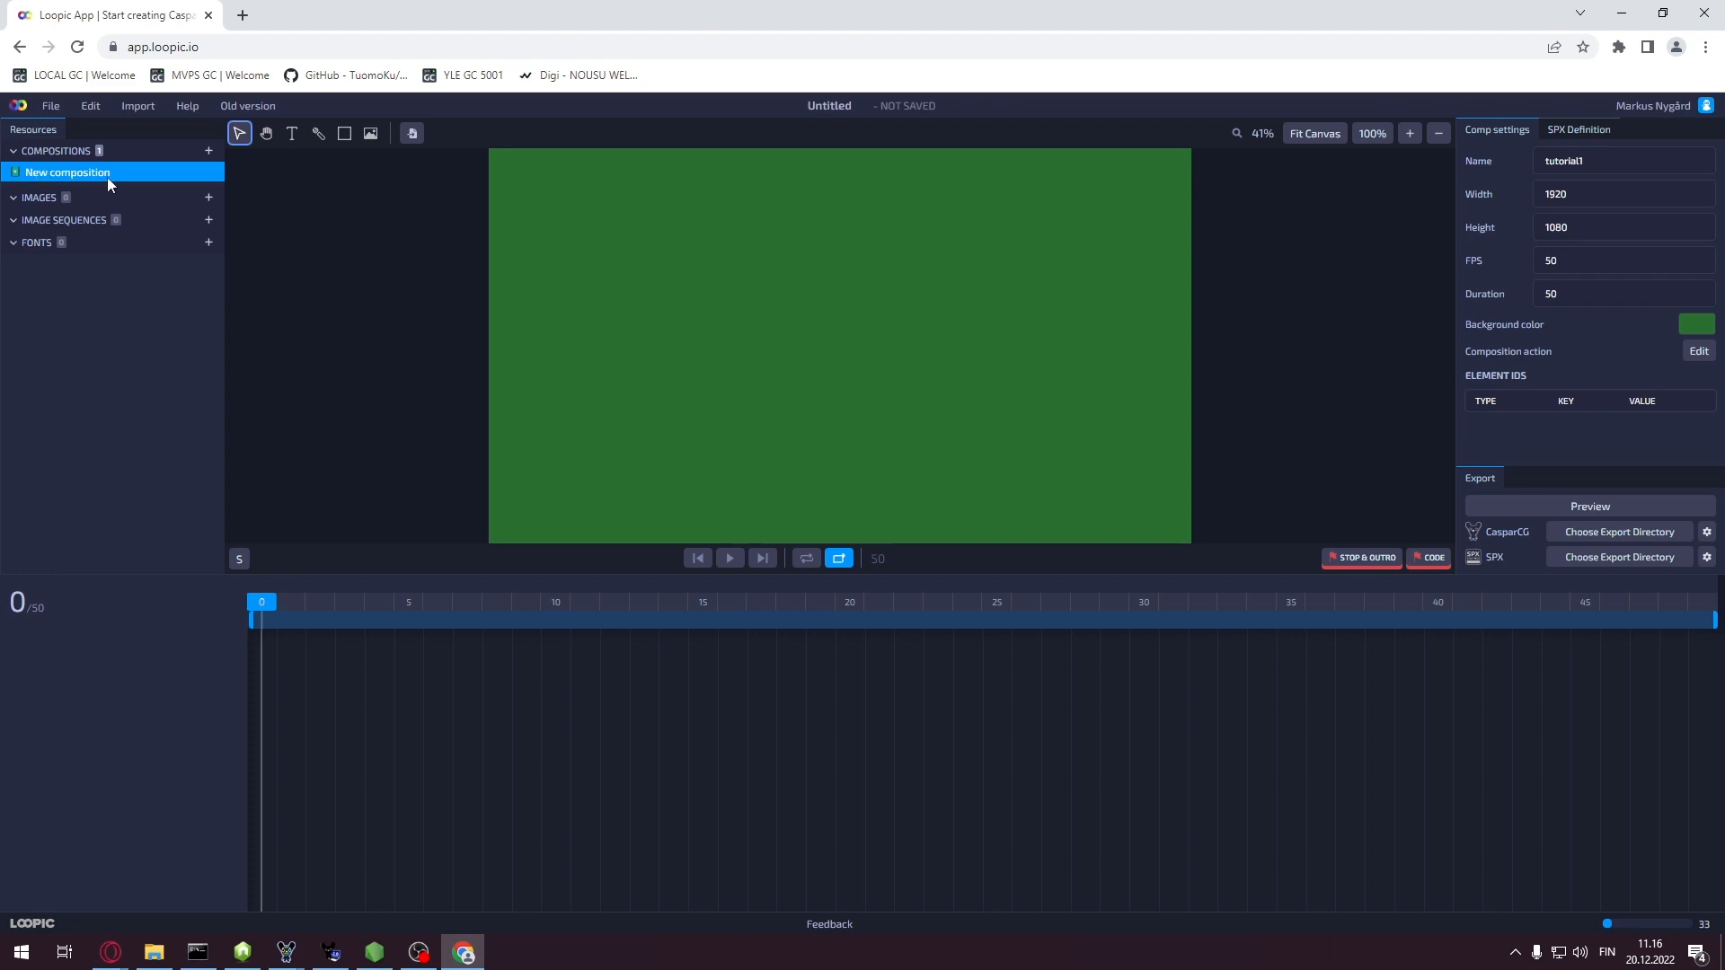
{"action": "left_click", "coordinate": [1616, 161]}
{"action": "key", "text": "Return"}
{"action": "left_click_drag", "start_coordinate": [1628, 157], "coordinate": [1545, 161]}
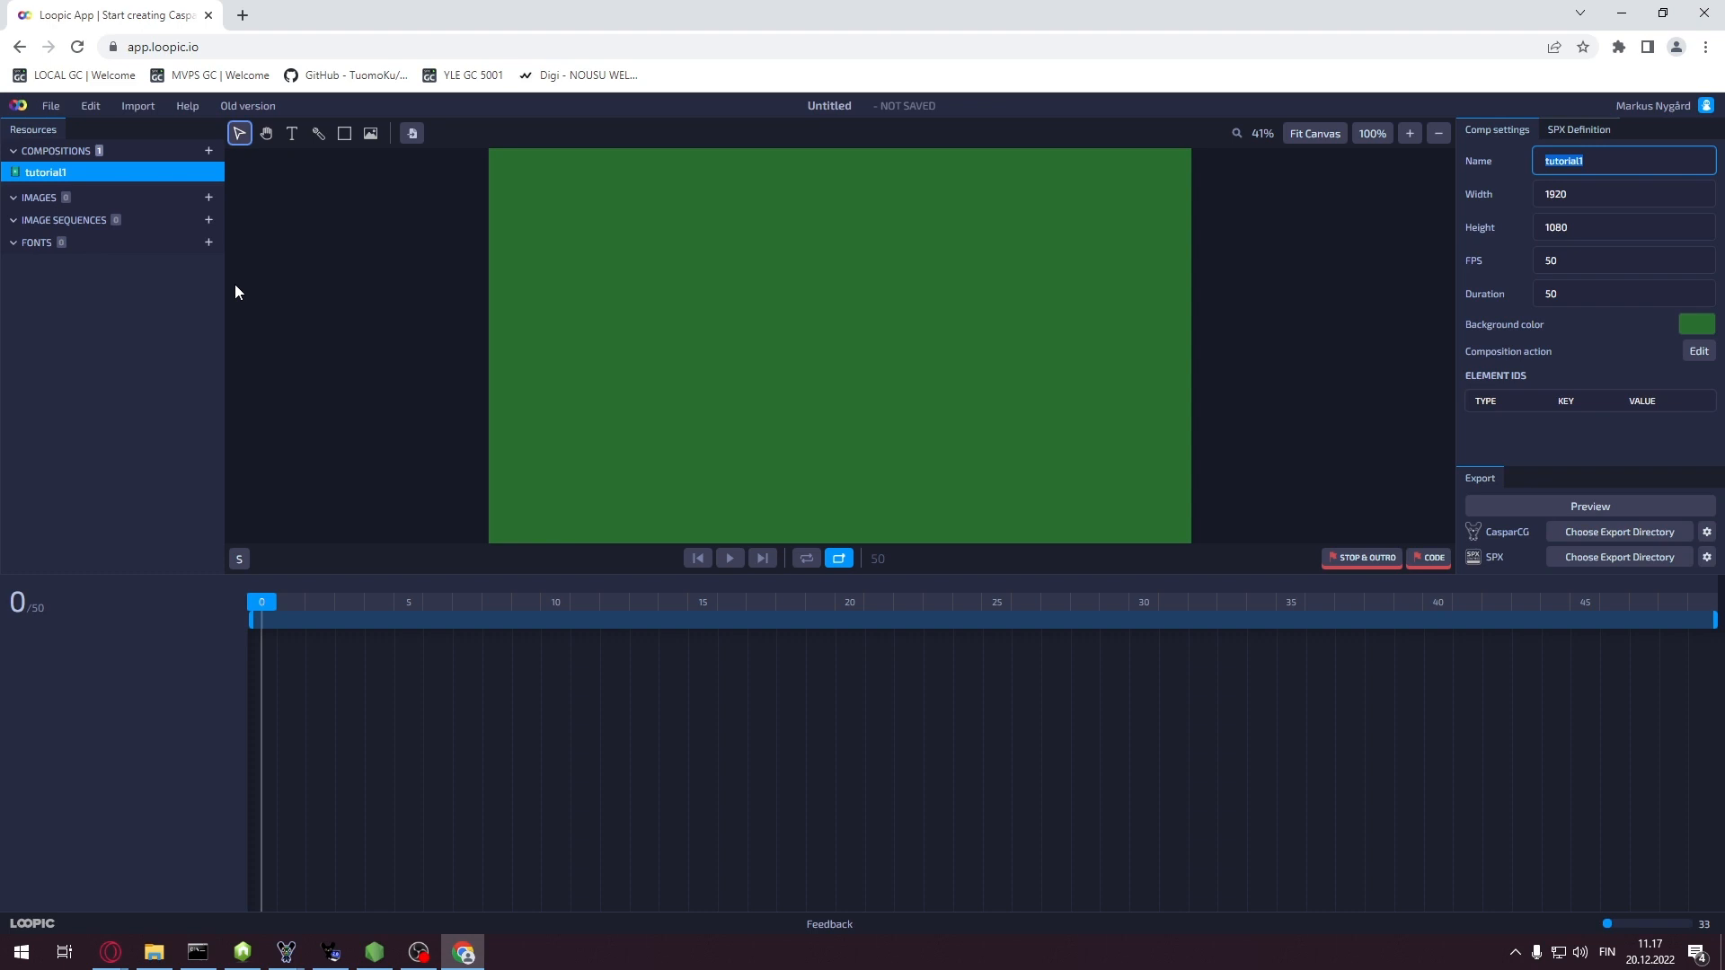
Import LowerThird_VAS.png from D:\ASSETS\templates\tutorial as an image resource
{"action": "left_click", "coordinate": [208, 198]}
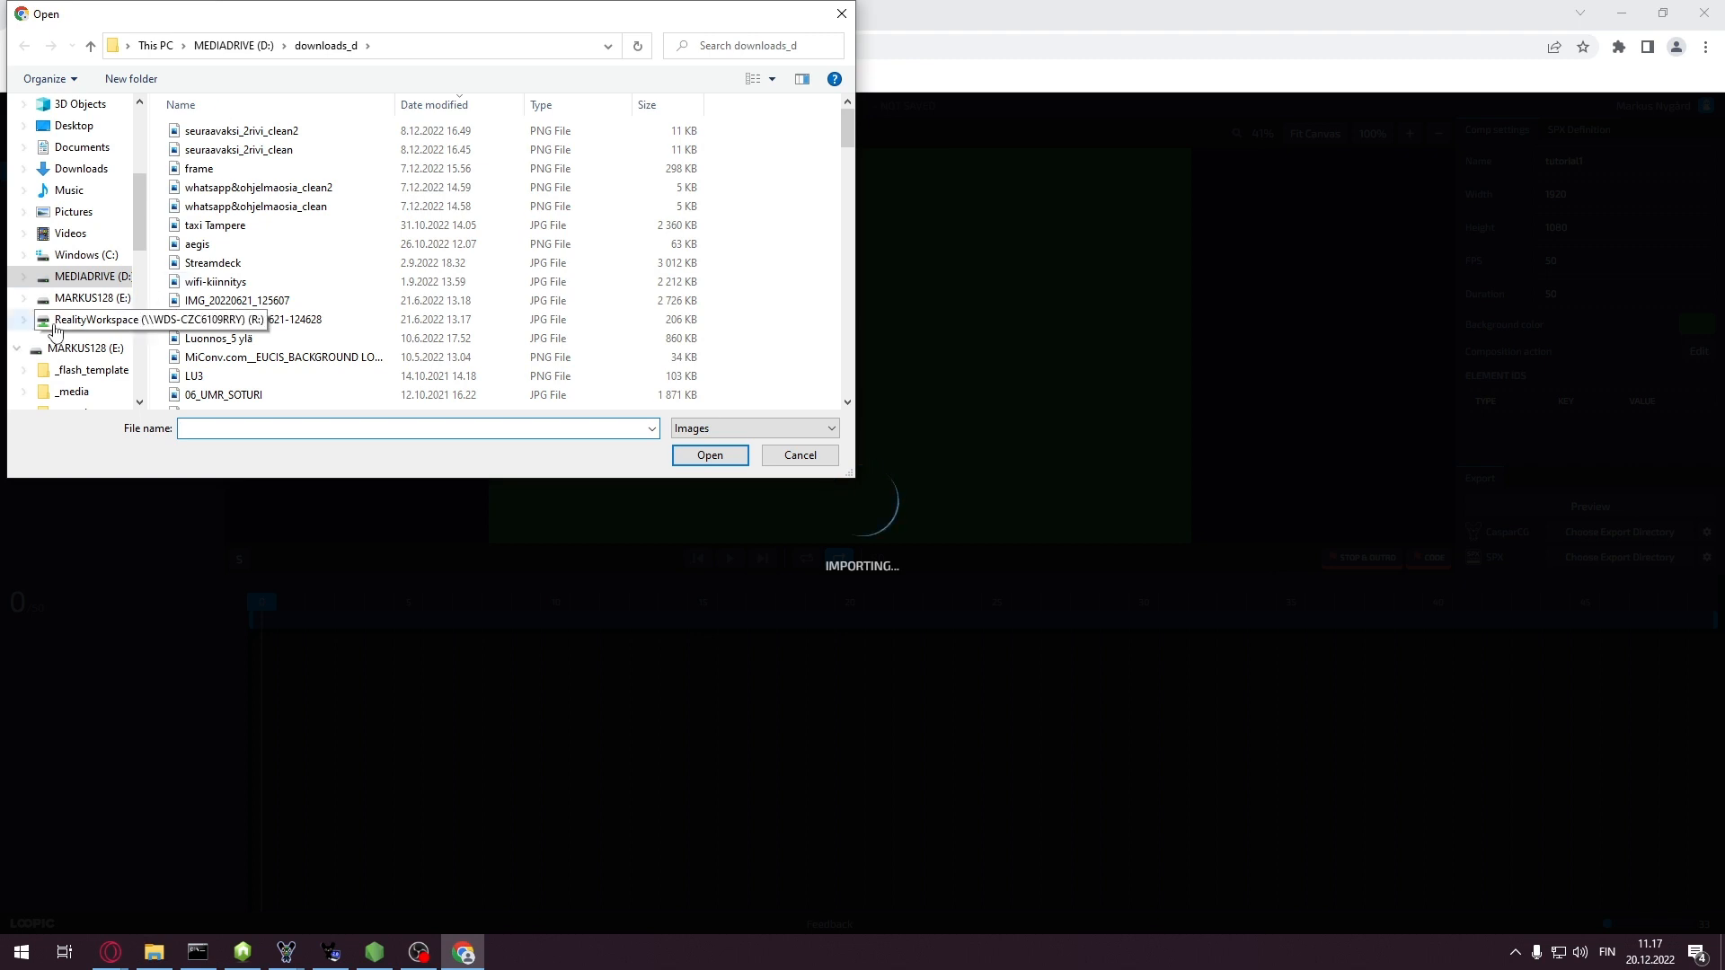
{"action": "left_click", "coordinate": [93, 279]}
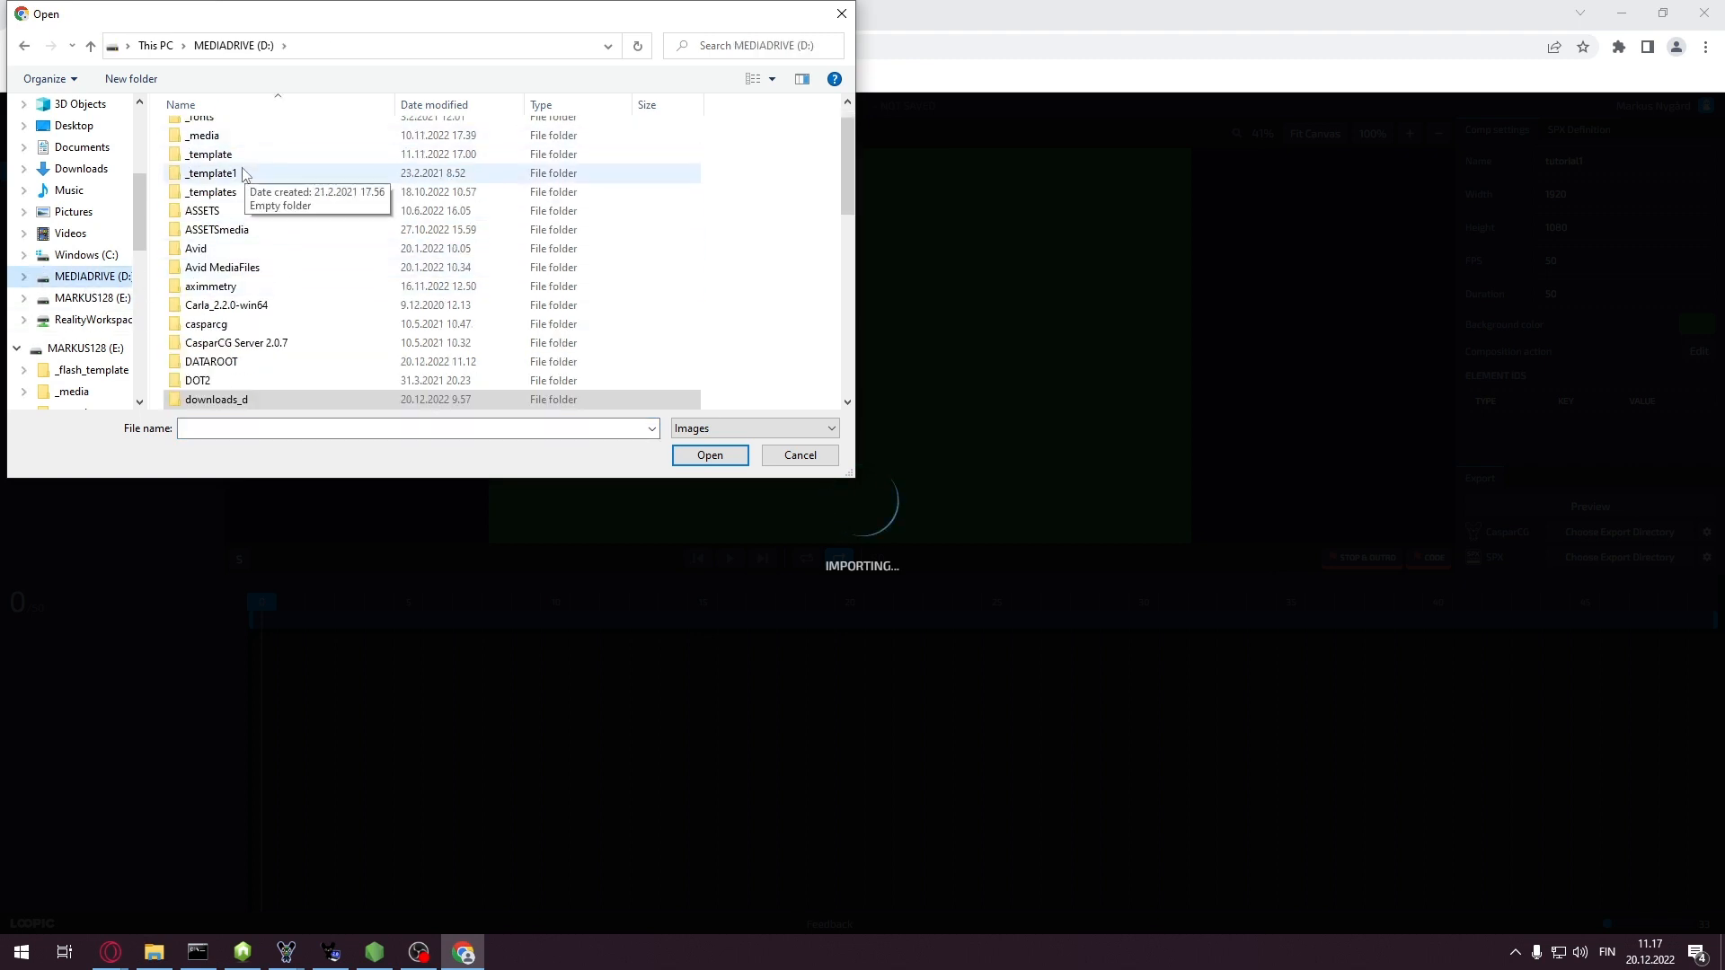
{"action": "double_click", "coordinate": [212, 210]}
{"action": "left_click", "coordinate": [234, 231]}
{"action": "double_click", "coordinate": [234, 226]}
{"action": "double_click", "coordinate": [216, 229]}
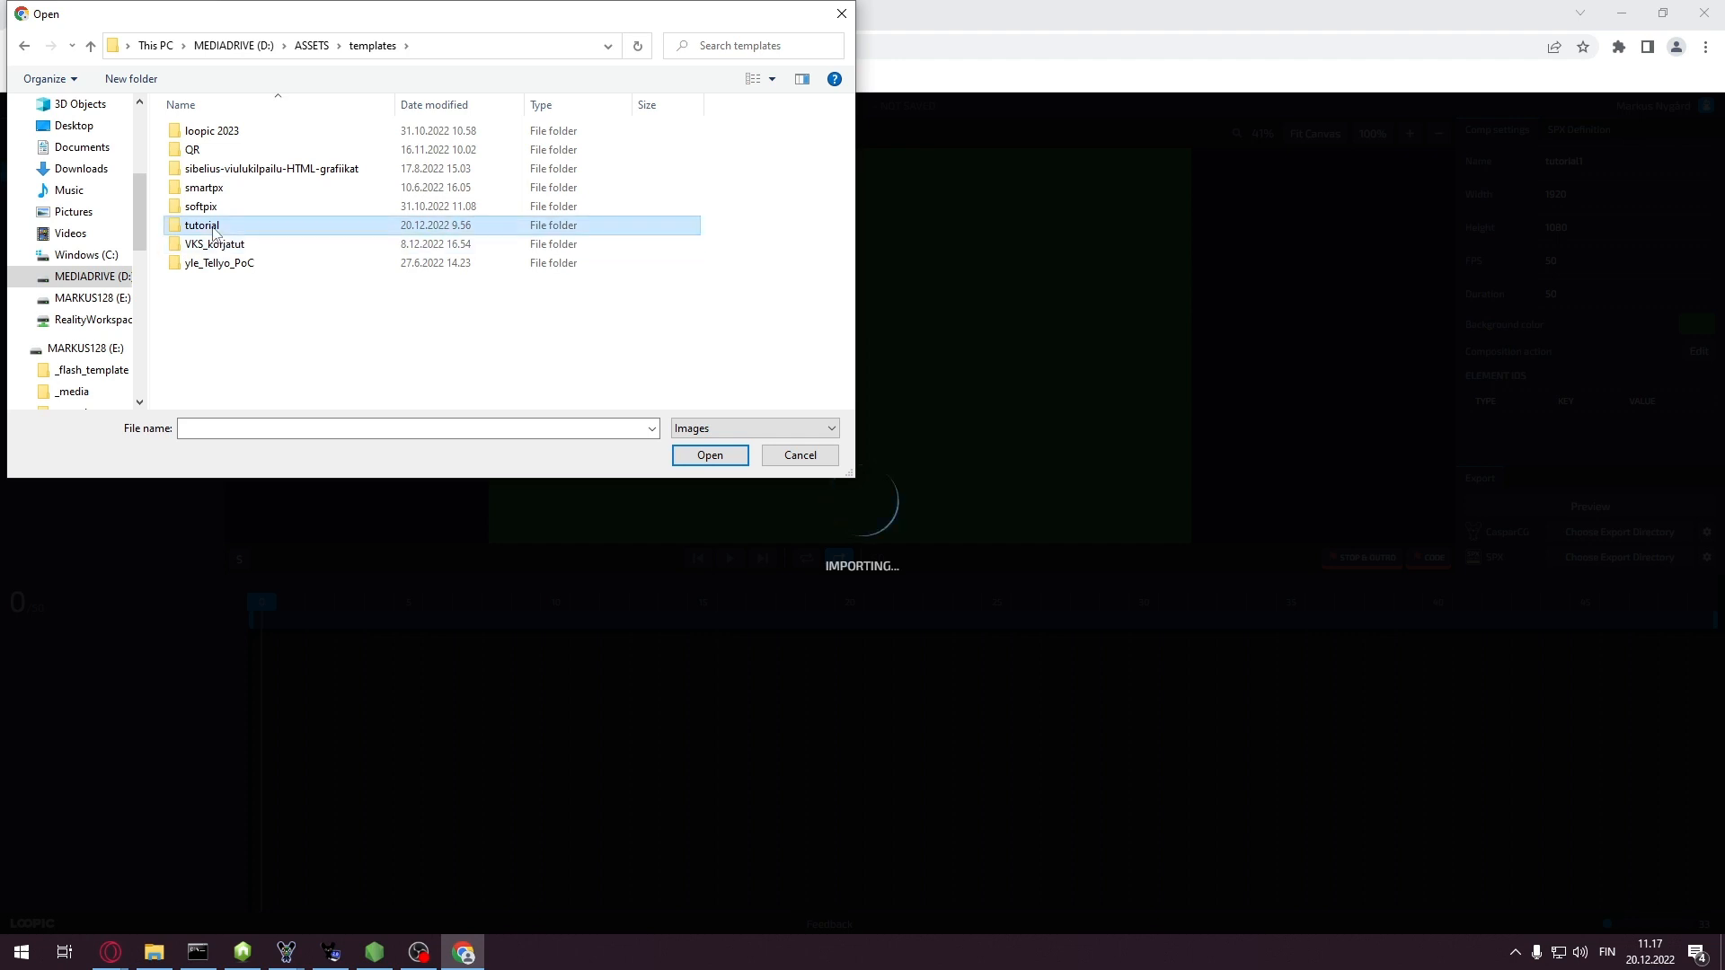
{"action": "left_click", "coordinate": [308, 162]}
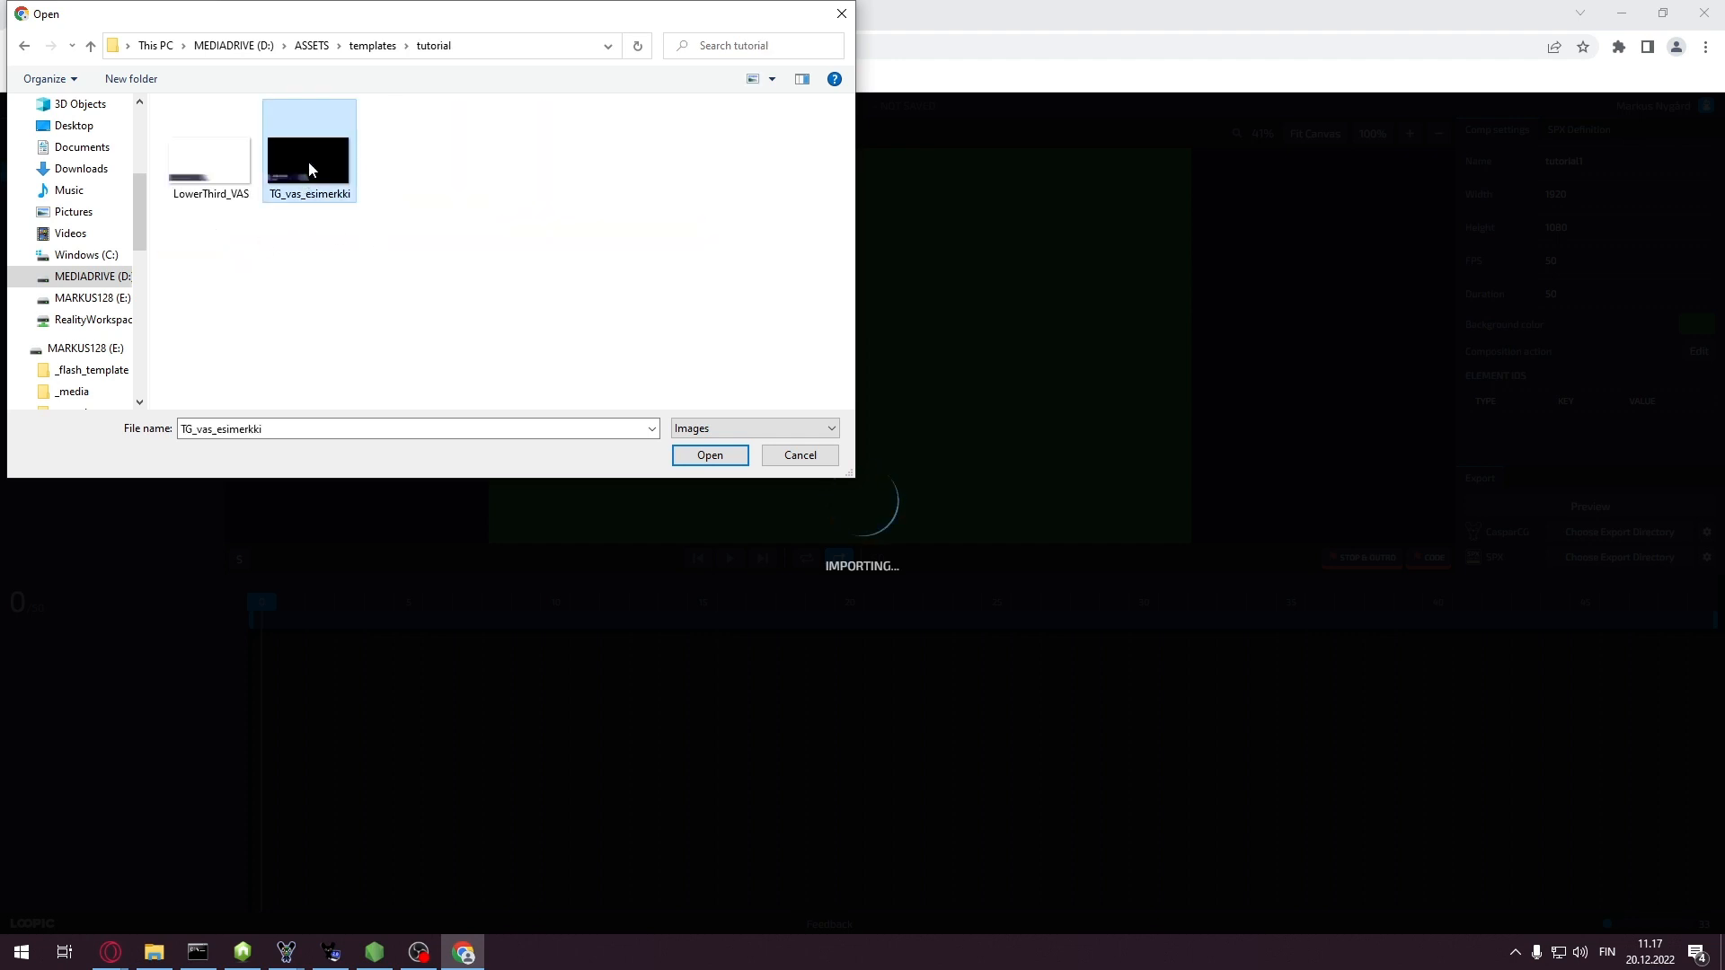
{"action": "left_click", "coordinate": [207, 161]}
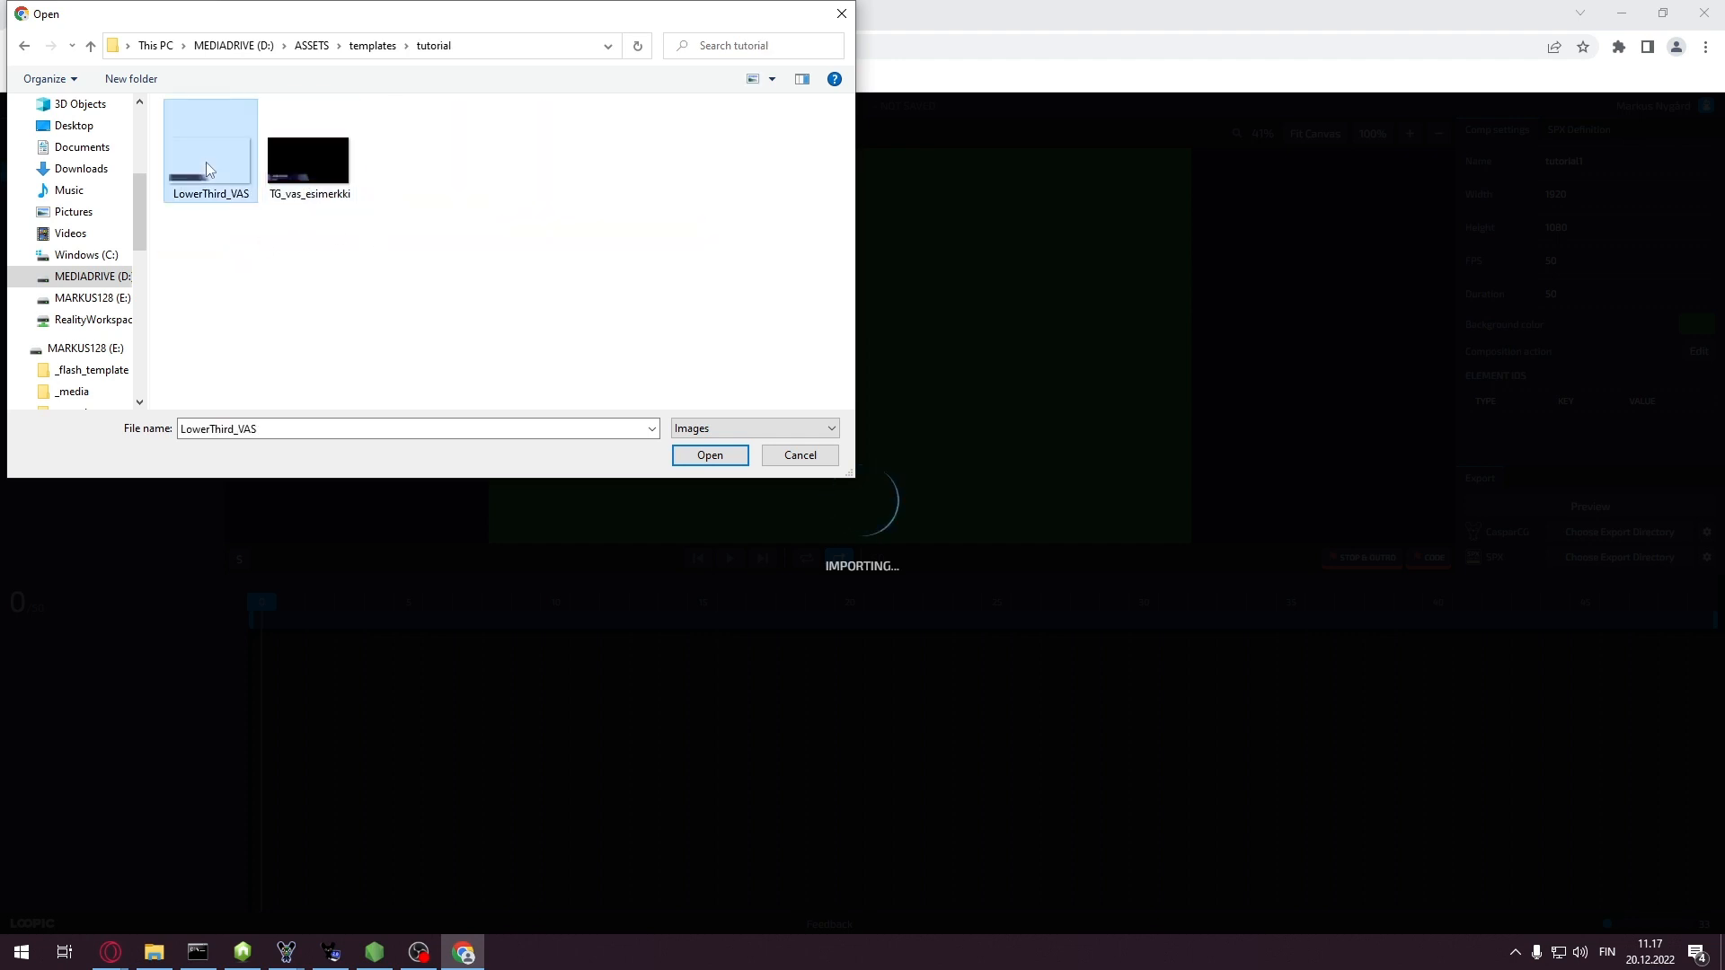
{"action": "left_click", "coordinate": [710, 458]}
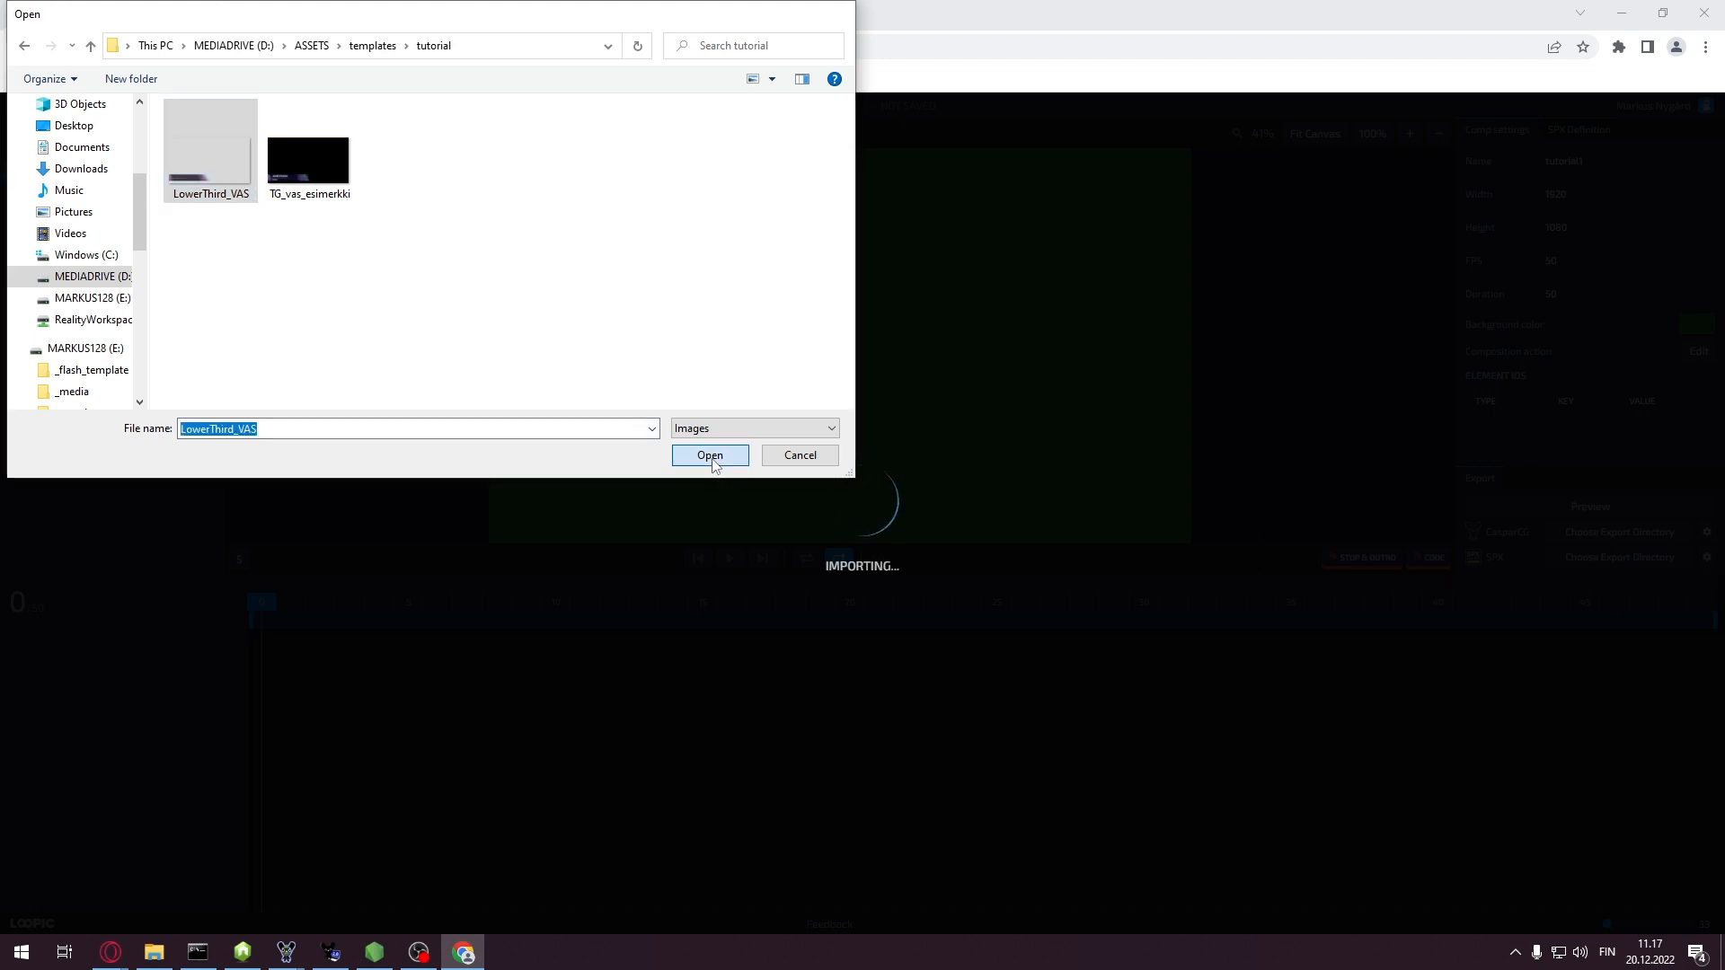
Import the TG_vas_esimerkki.PNG image and the Teko Regular font
{"action": "left_click", "coordinate": [208, 198]}
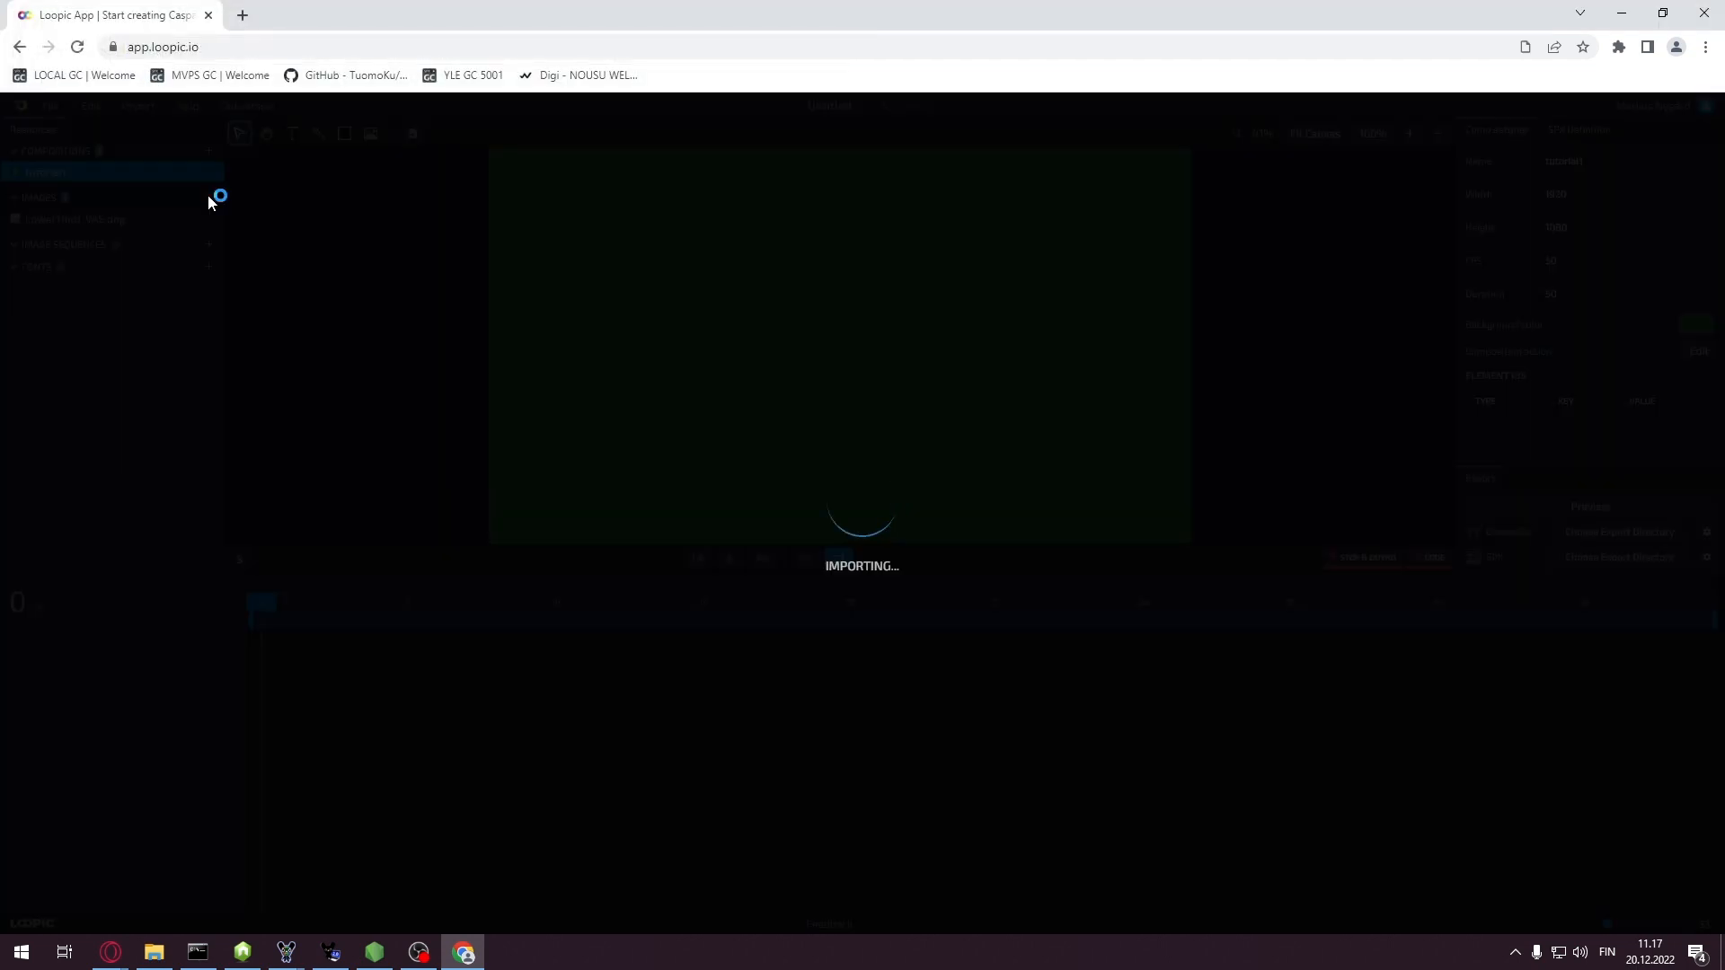
{"action": "left_click", "coordinate": [286, 162]}
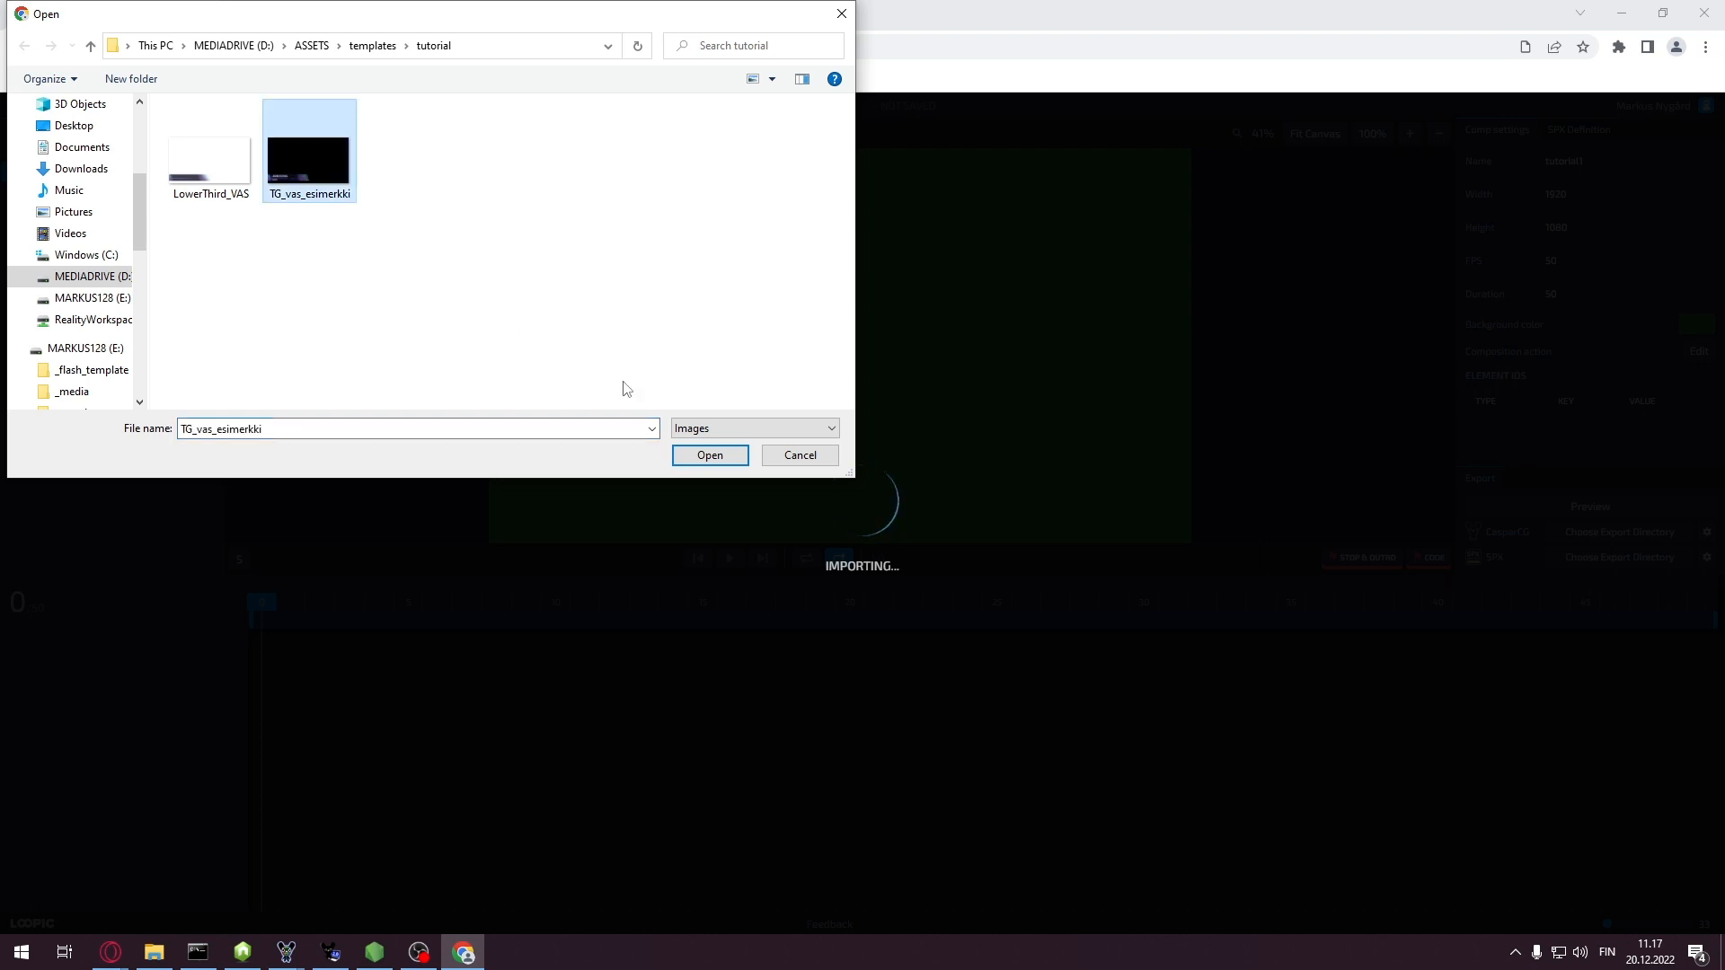
{"action": "left_click", "coordinate": [711, 455]}
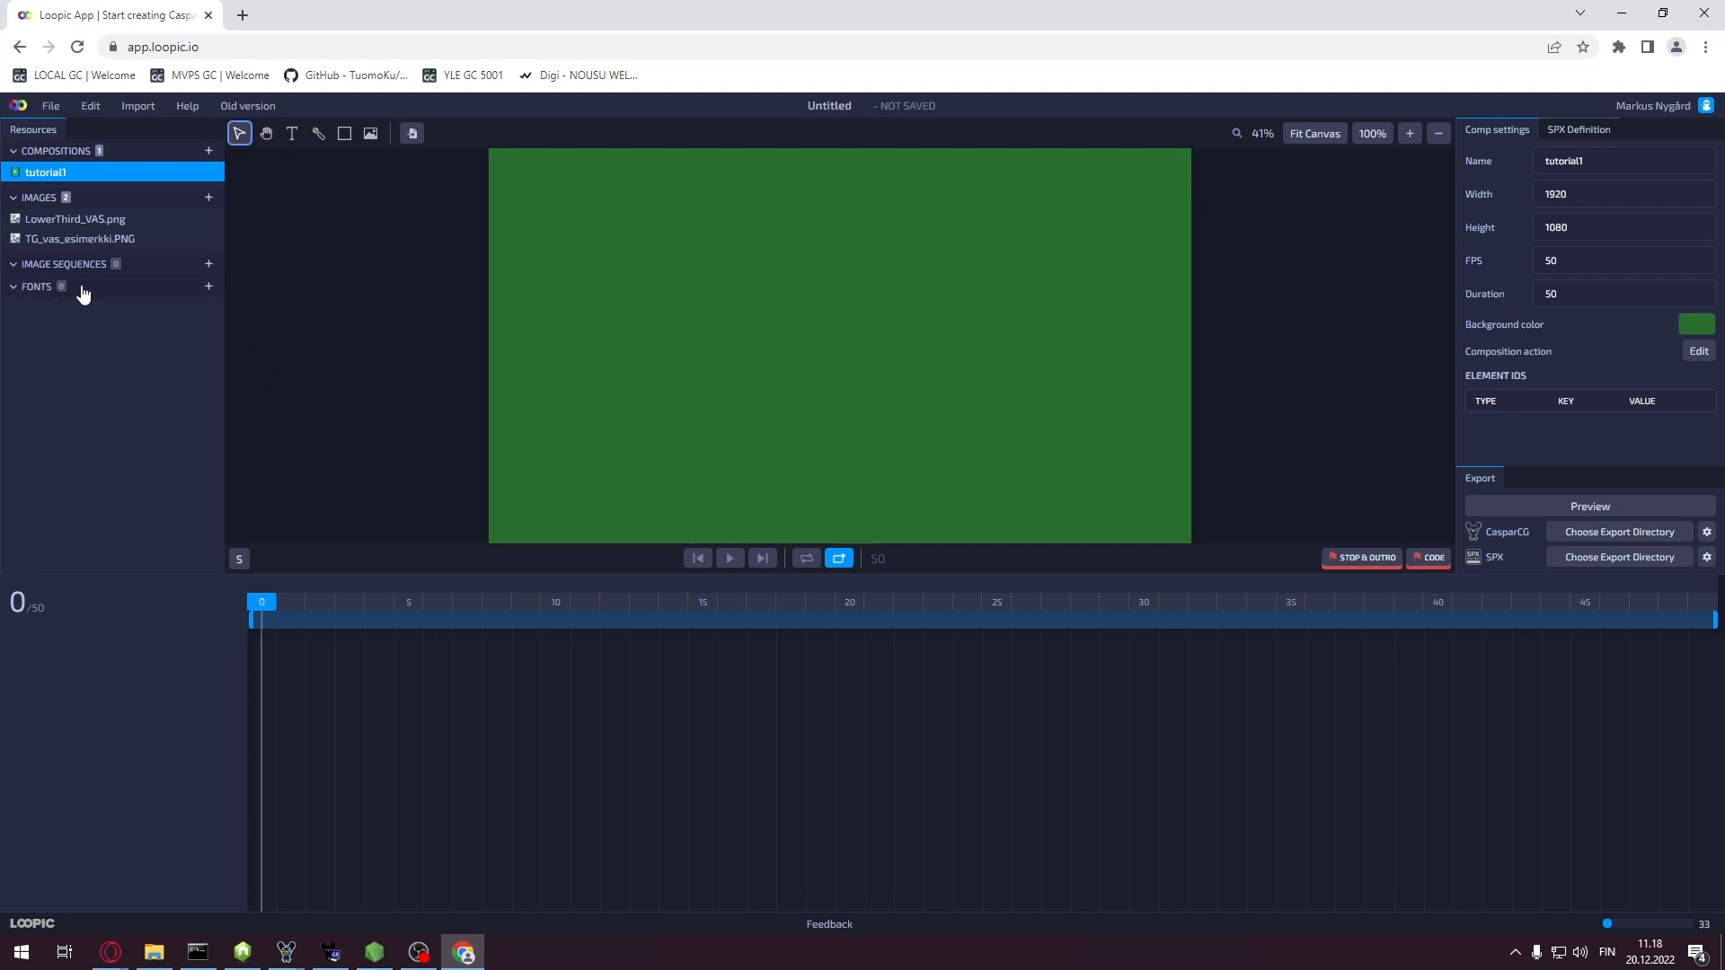
{"action": "left_click", "coordinate": [208, 287]}
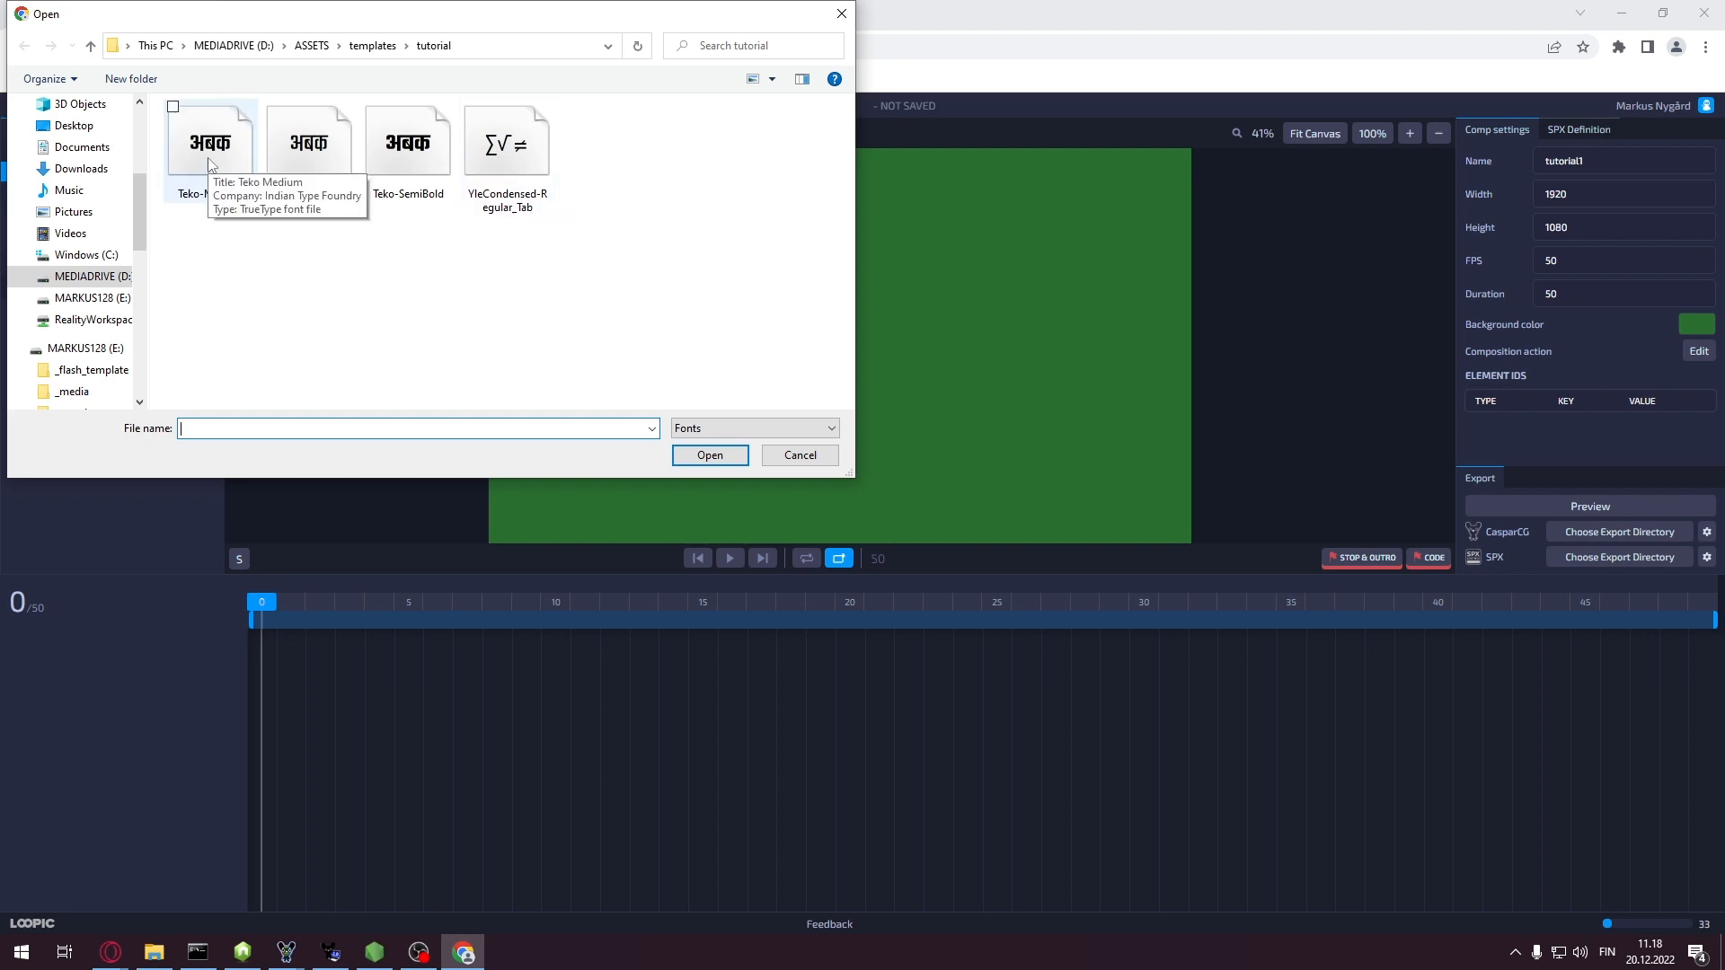
{"action": "double_click", "coordinate": [313, 162]}
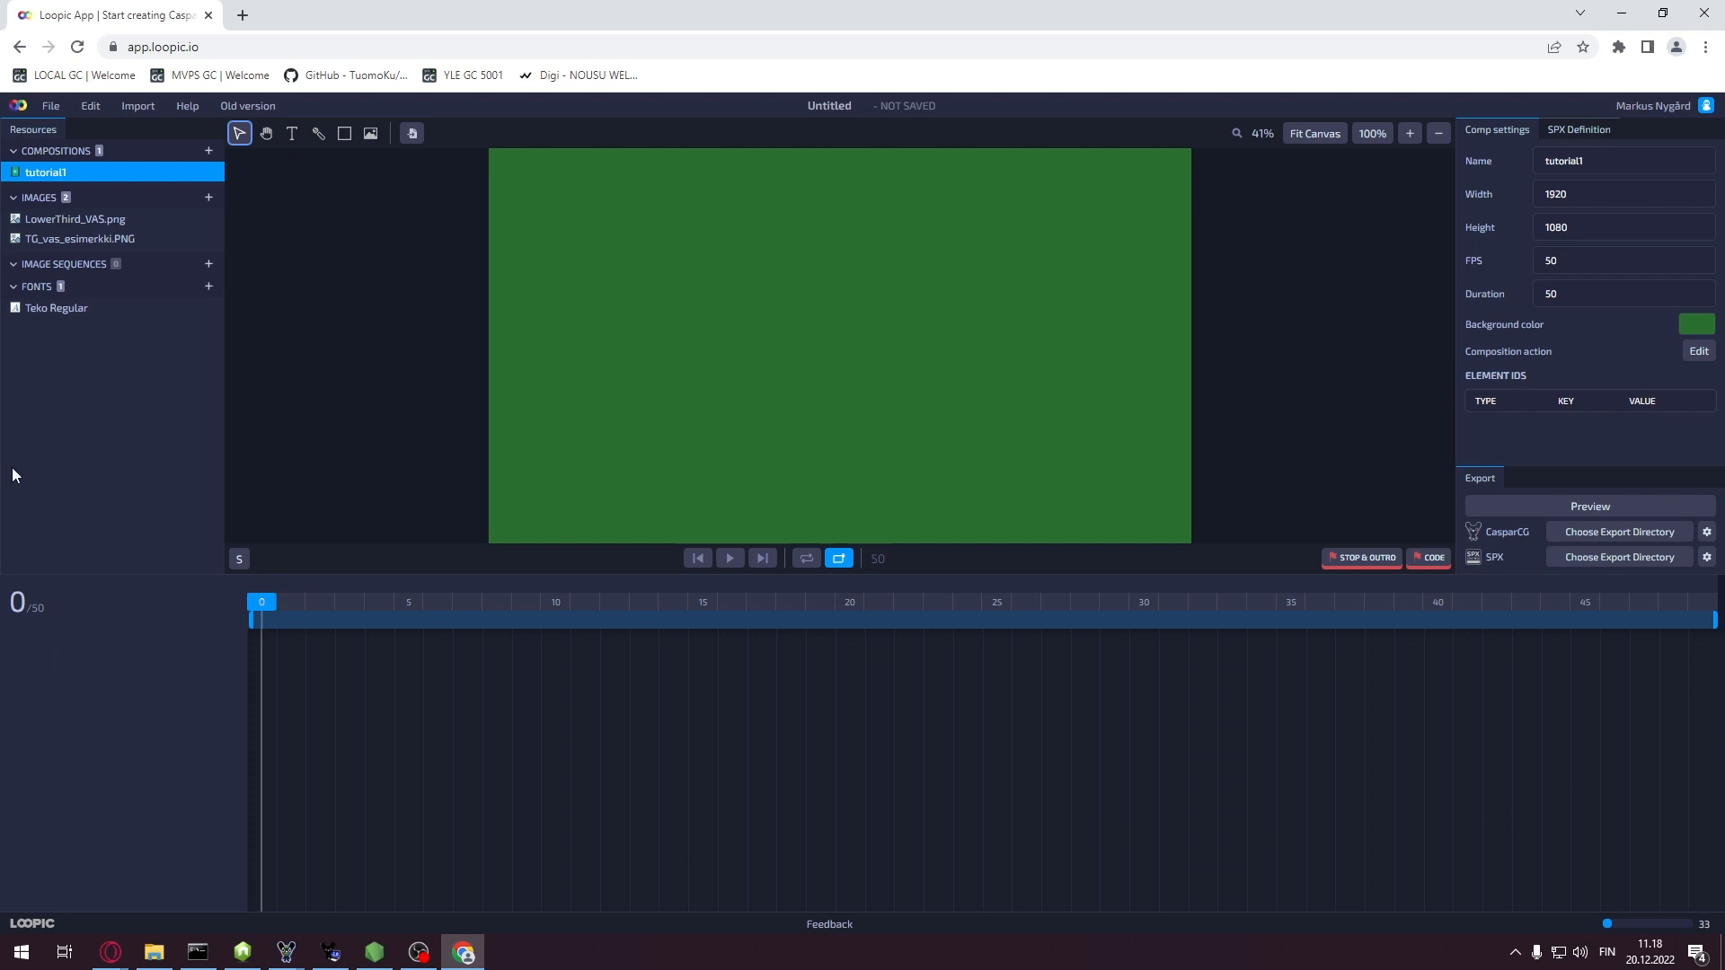
Add TG_vas_esimerkki as a layer named BG_guide and set it as a guide
{"action": "right_click", "coordinate": [82, 239]}
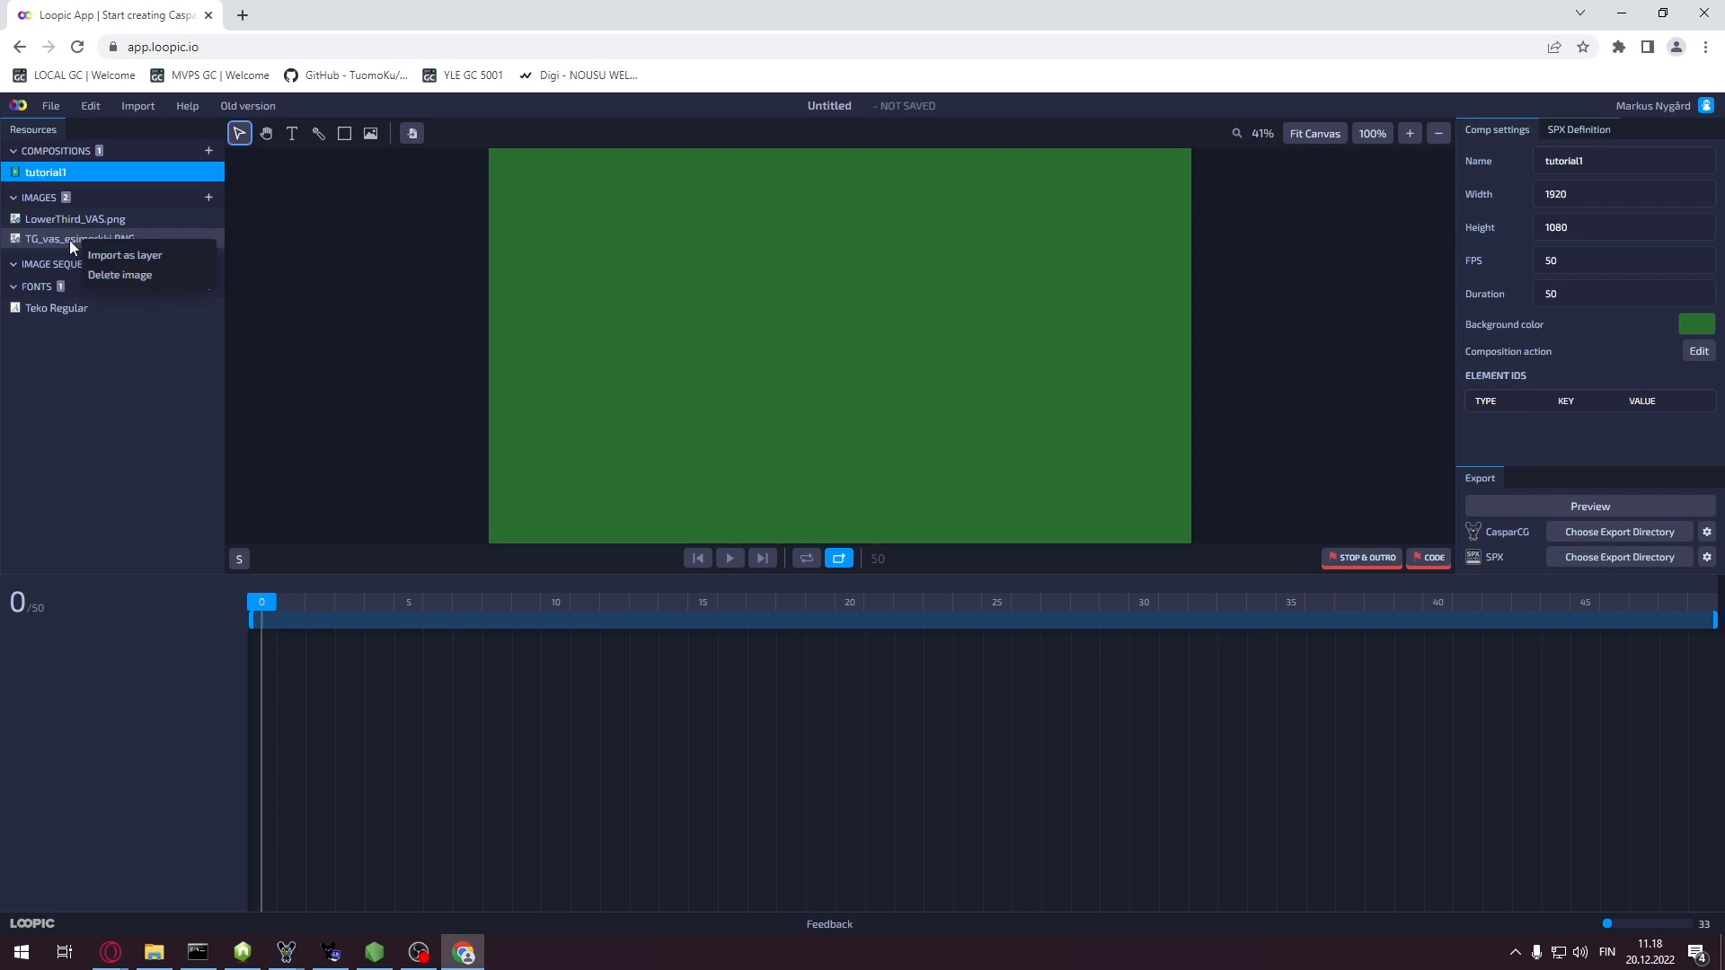
{"action": "left_click", "coordinate": [125, 258]}
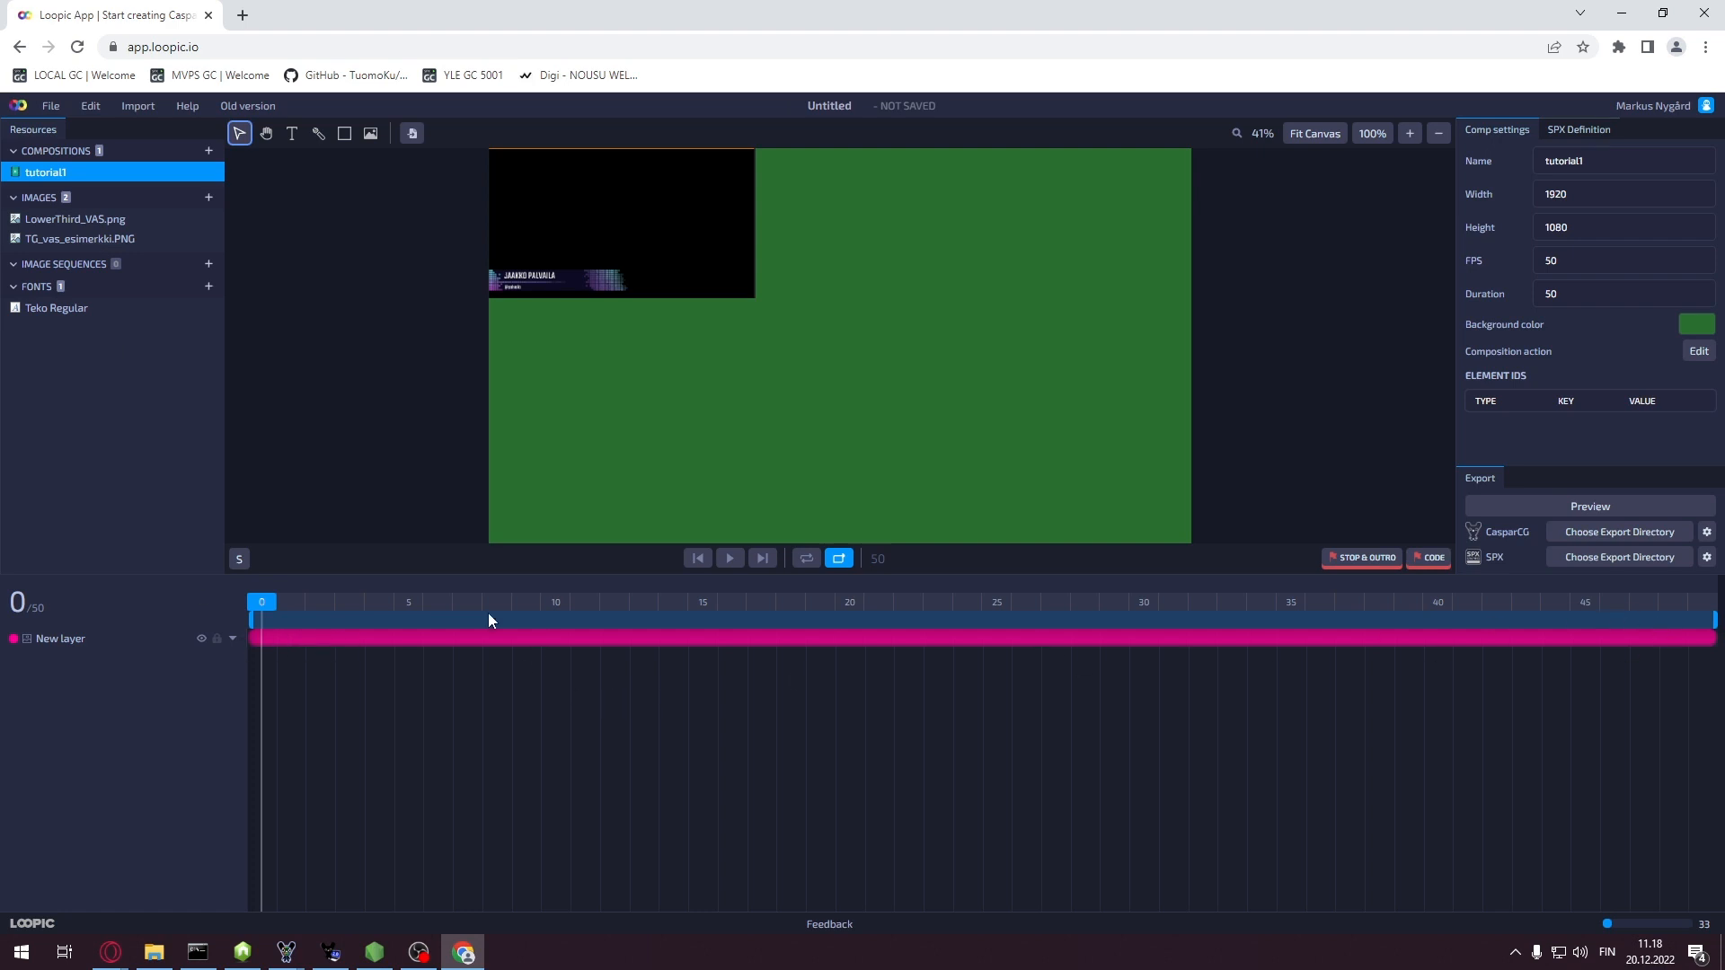
{"action": "double_click", "coordinate": [69, 639]}
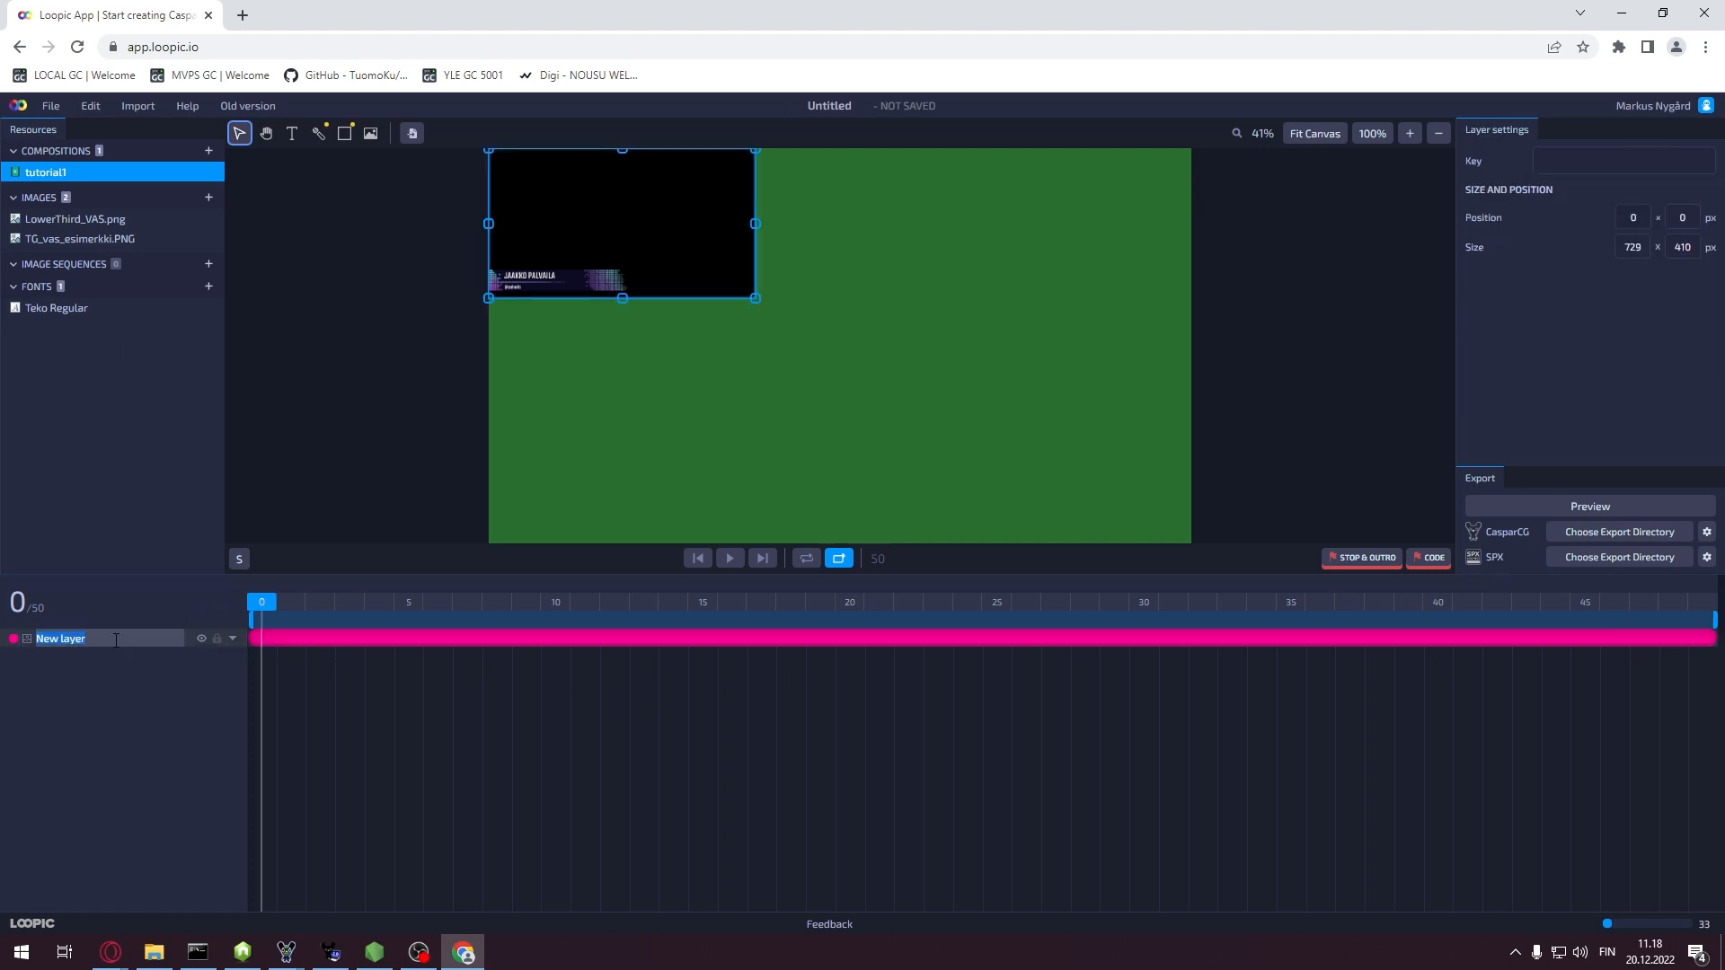
{"action": "type", "text": "BG_guide"}
{"action": "left_click", "coordinate": [106, 667]}
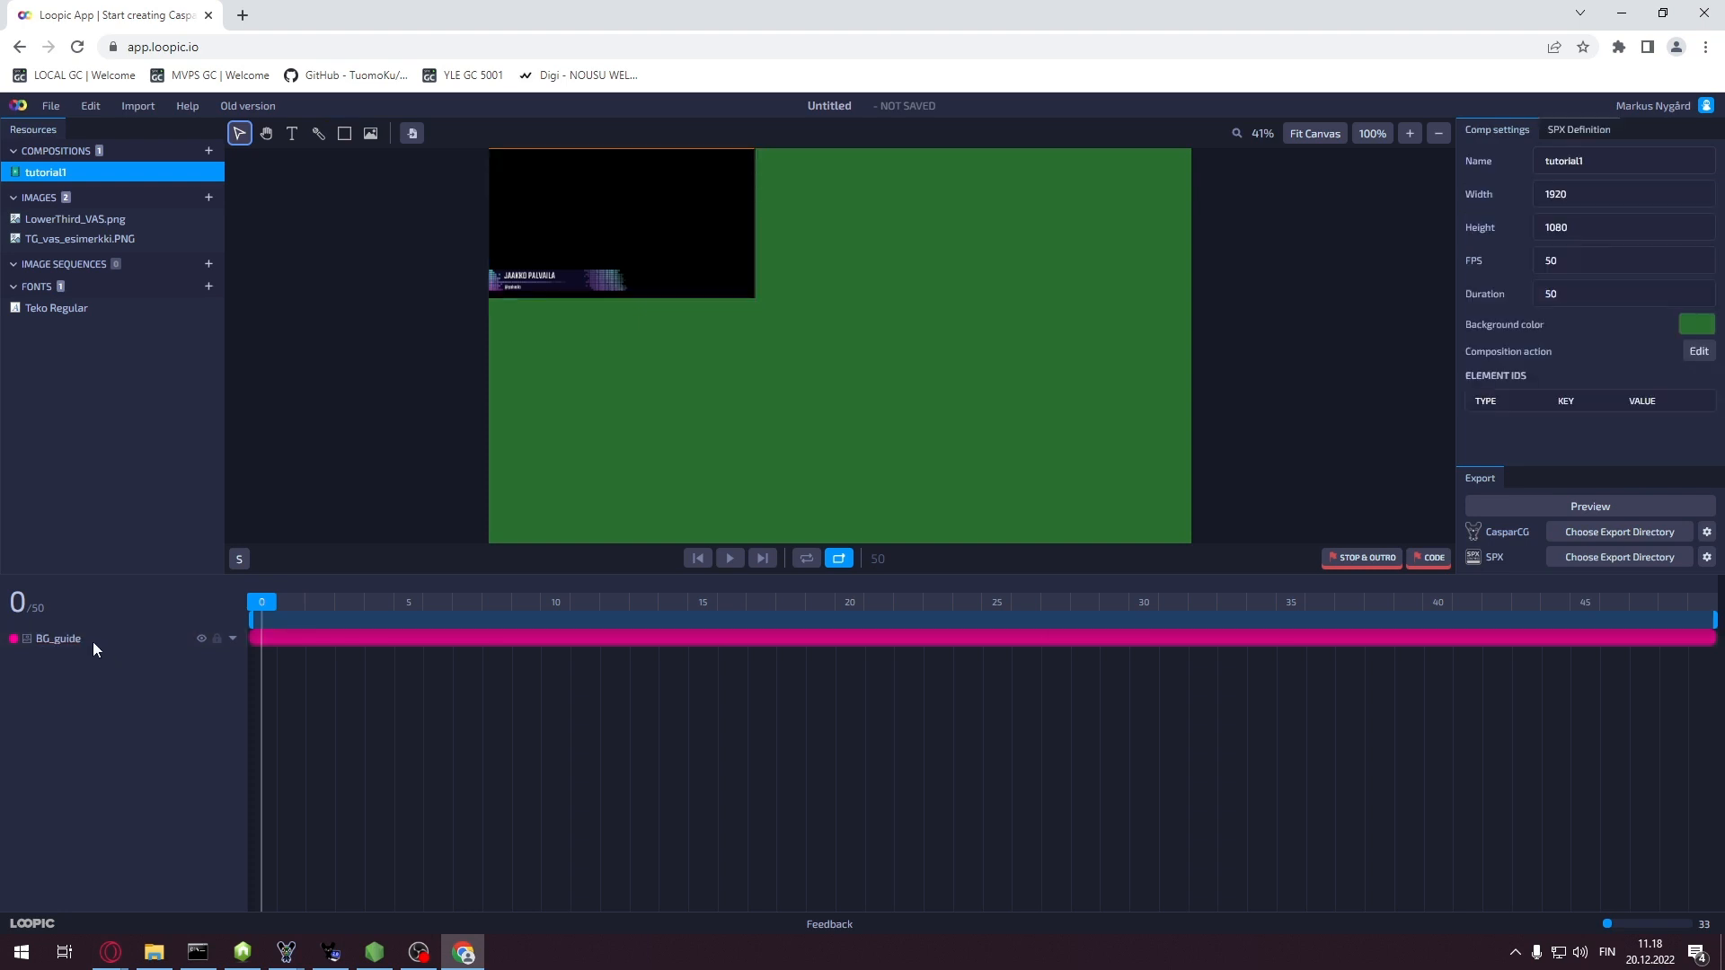
{"action": "left_click", "coordinate": [93, 642]}
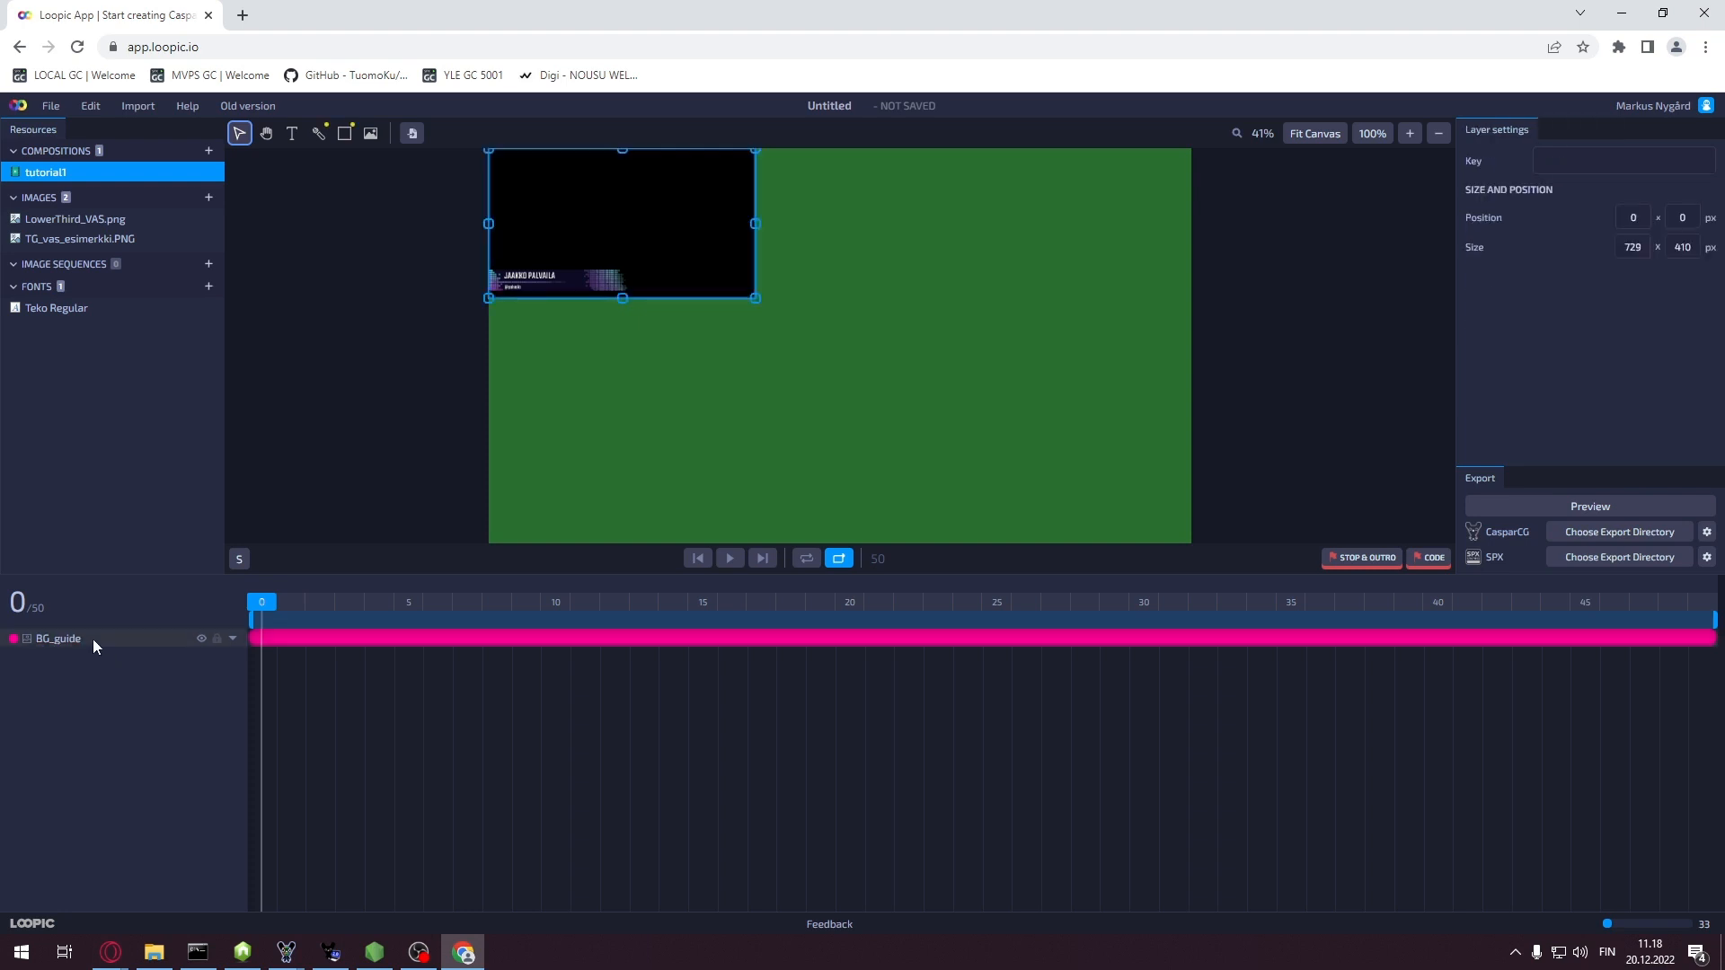
{"action": "right_click", "coordinate": [94, 638]}
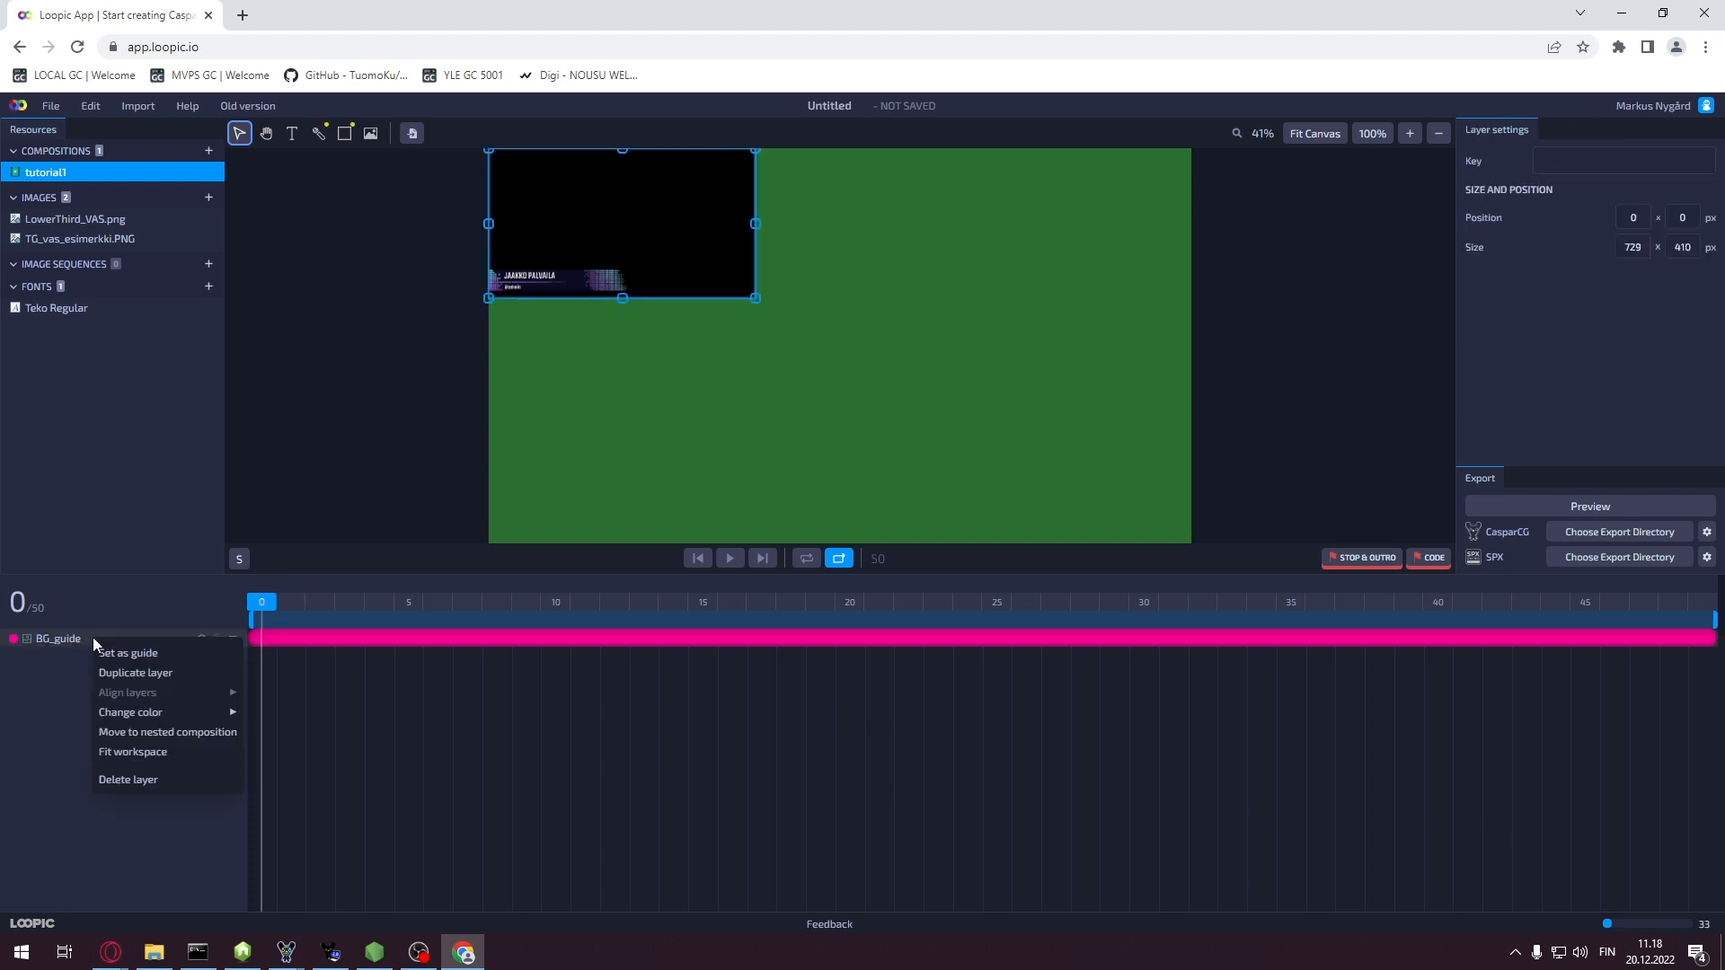
{"action": "left_click", "coordinate": [156, 663]}
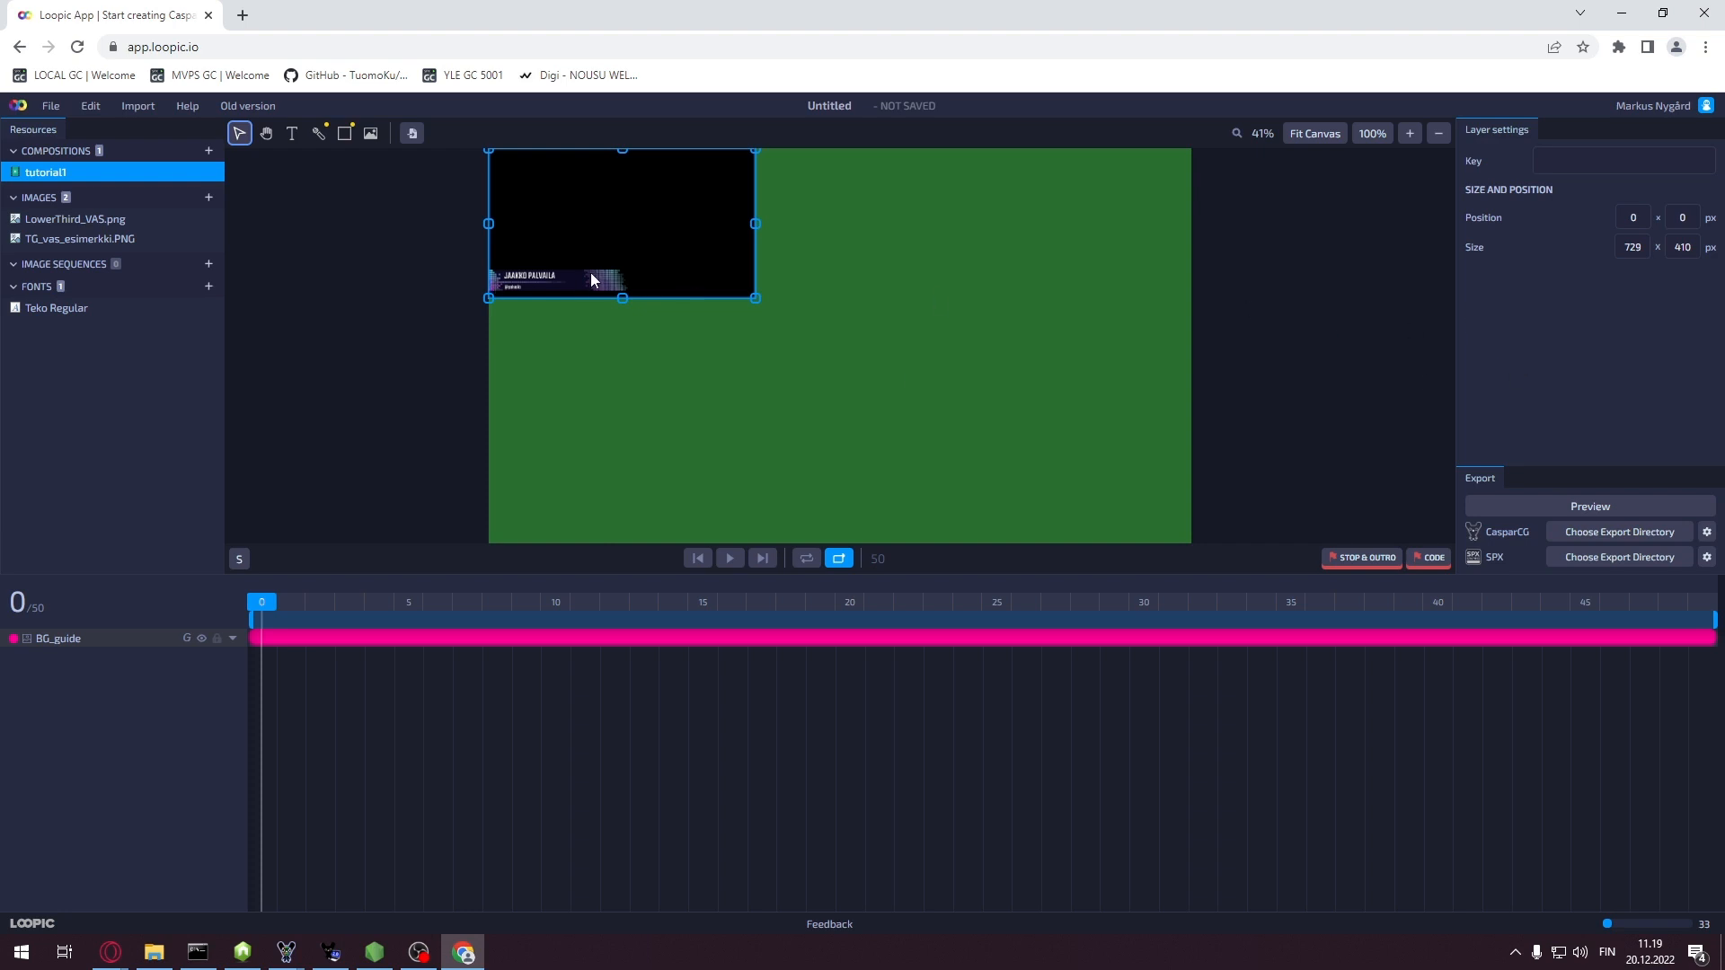
Resize the BG_guide layer to 1920 × 1080 so it fills the canvas
{"action": "double_click", "coordinate": [1633, 247]}
{"action": "type", "text": "1920"}
{"action": "key", "text": "Tab"}
{"action": "type", "text": "1080"}
{"action": "key", "text": "Return"}
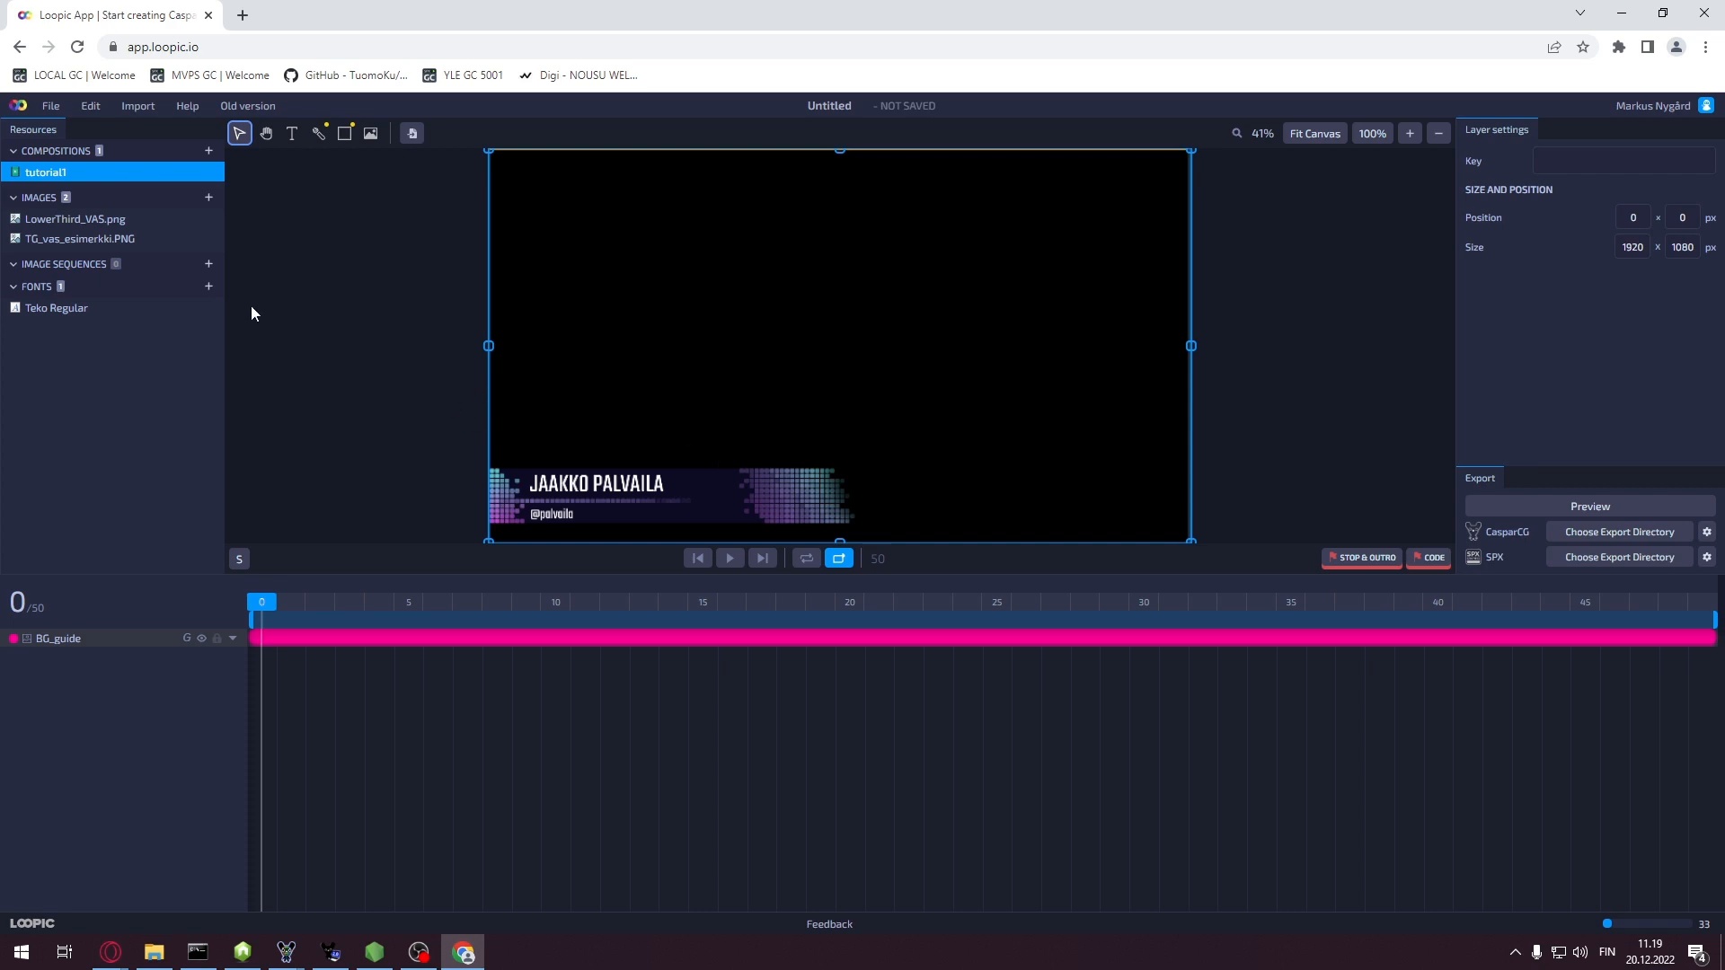
Add LowerThird_VAS.png as a new layer named bg
{"action": "right_click", "coordinate": [84, 219]}
{"action": "left_click", "coordinate": [110, 234]}
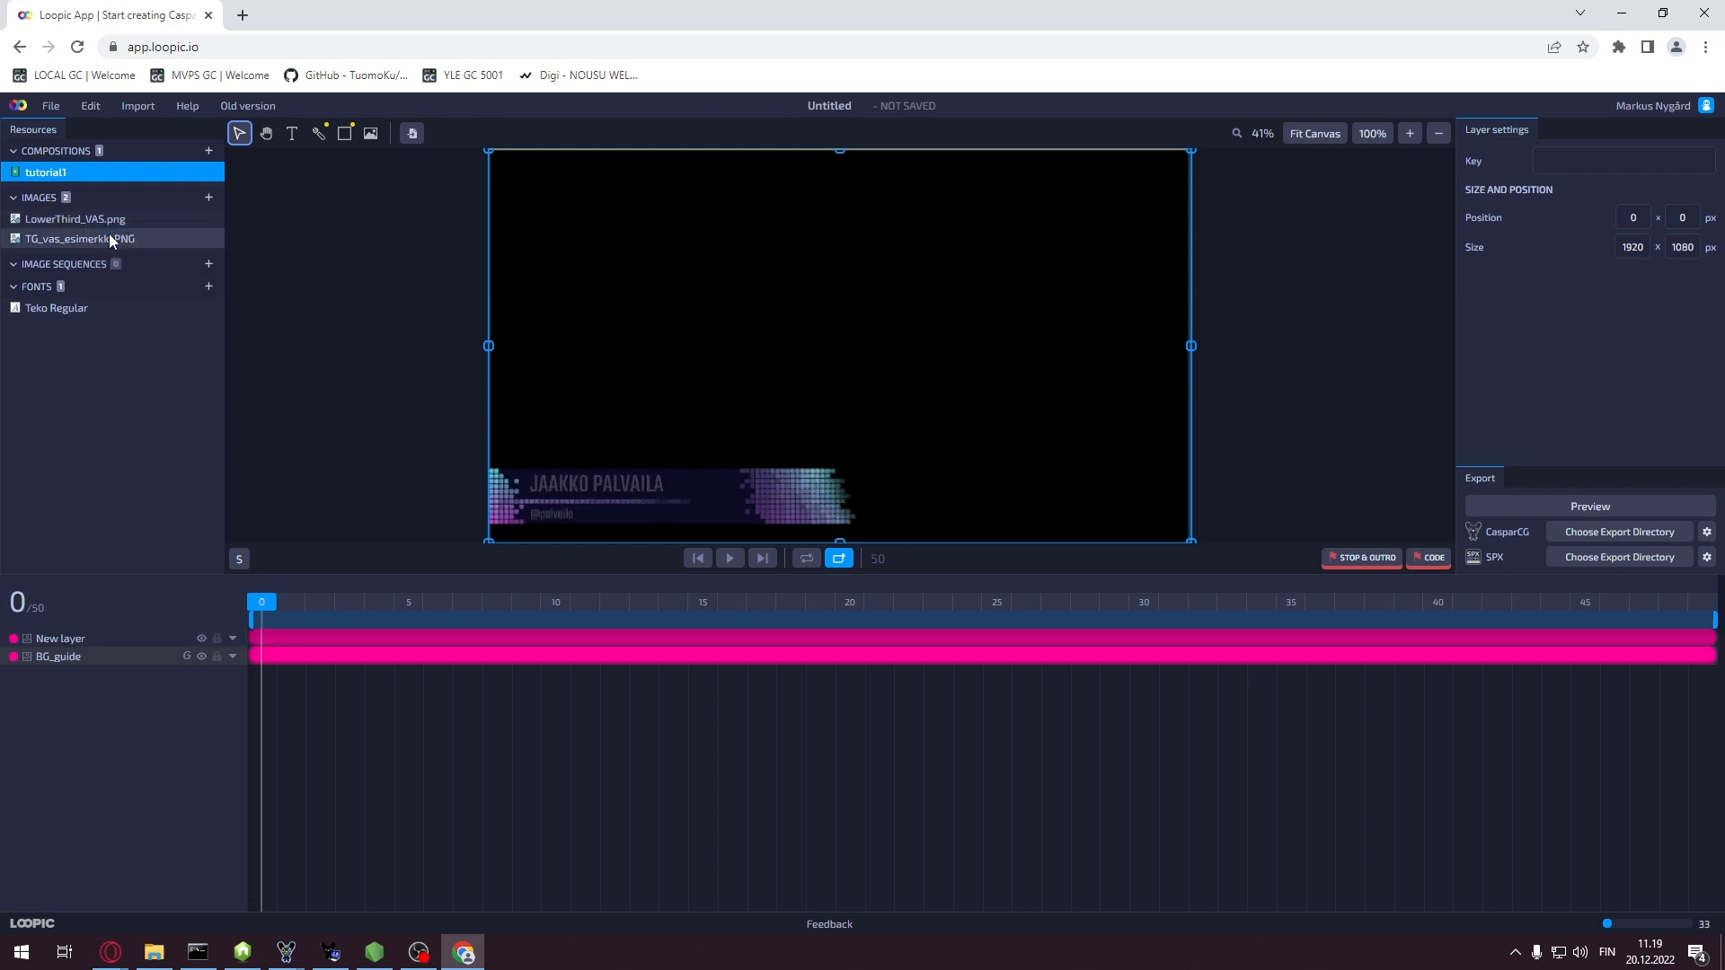
{"action": "left_click", "coordinate": [201, 656]}
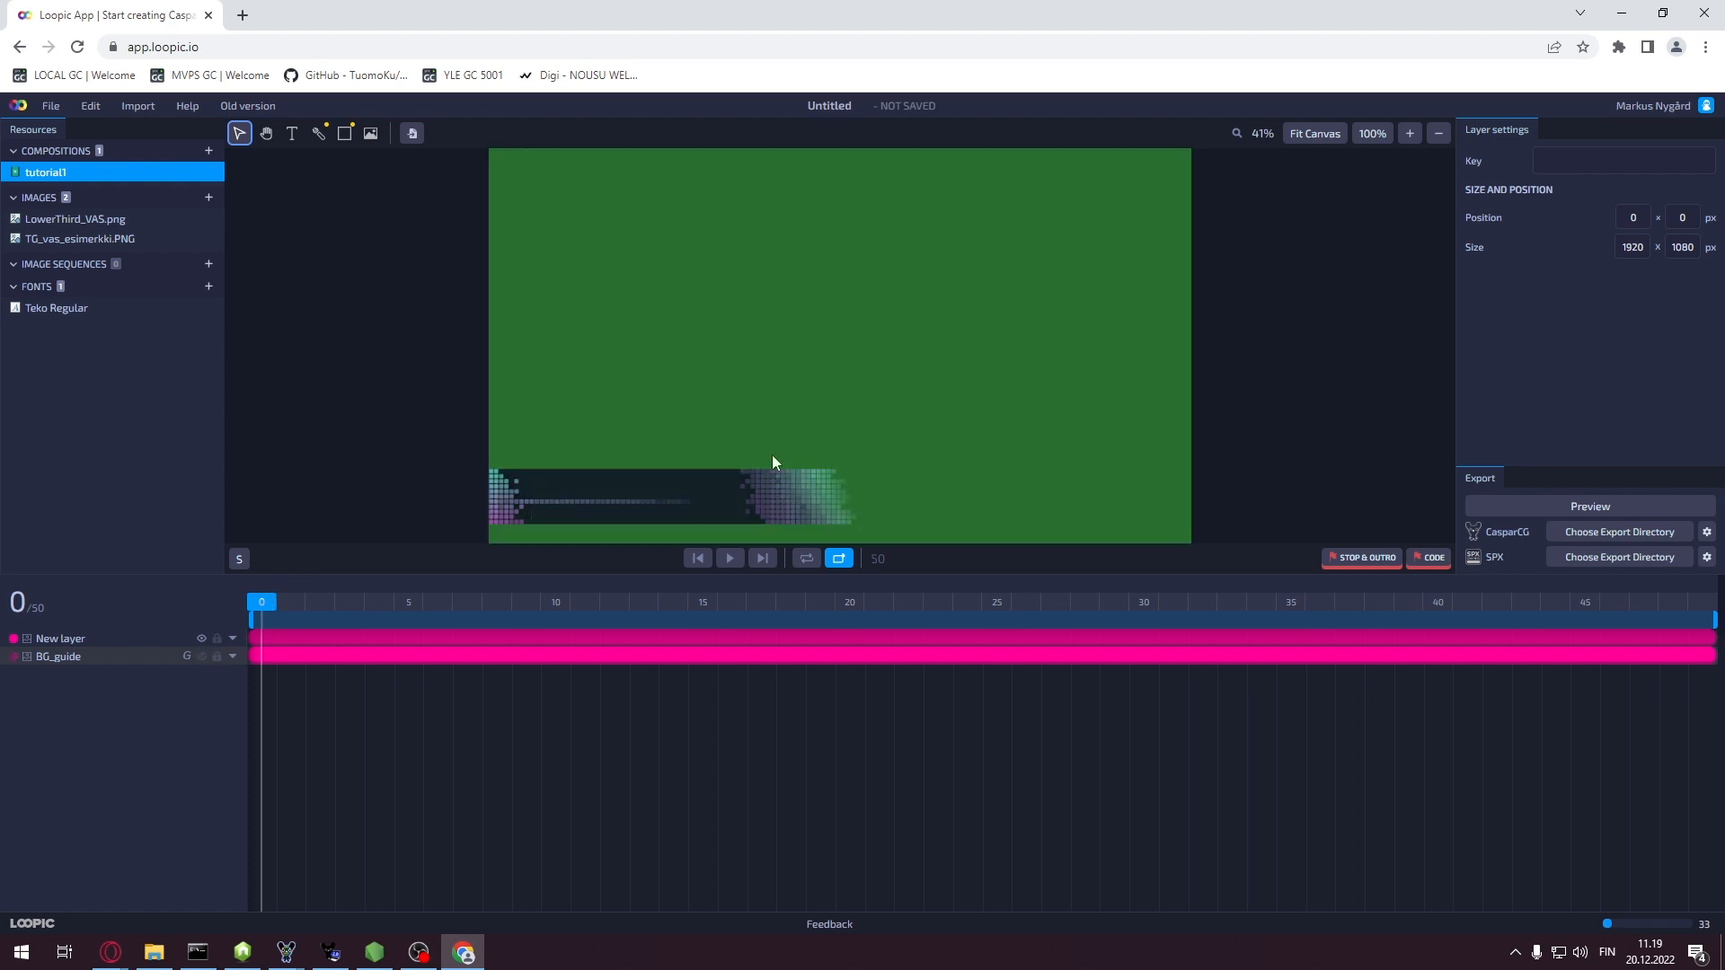
{"action": "double_click", "coordinate": [66, 639]}
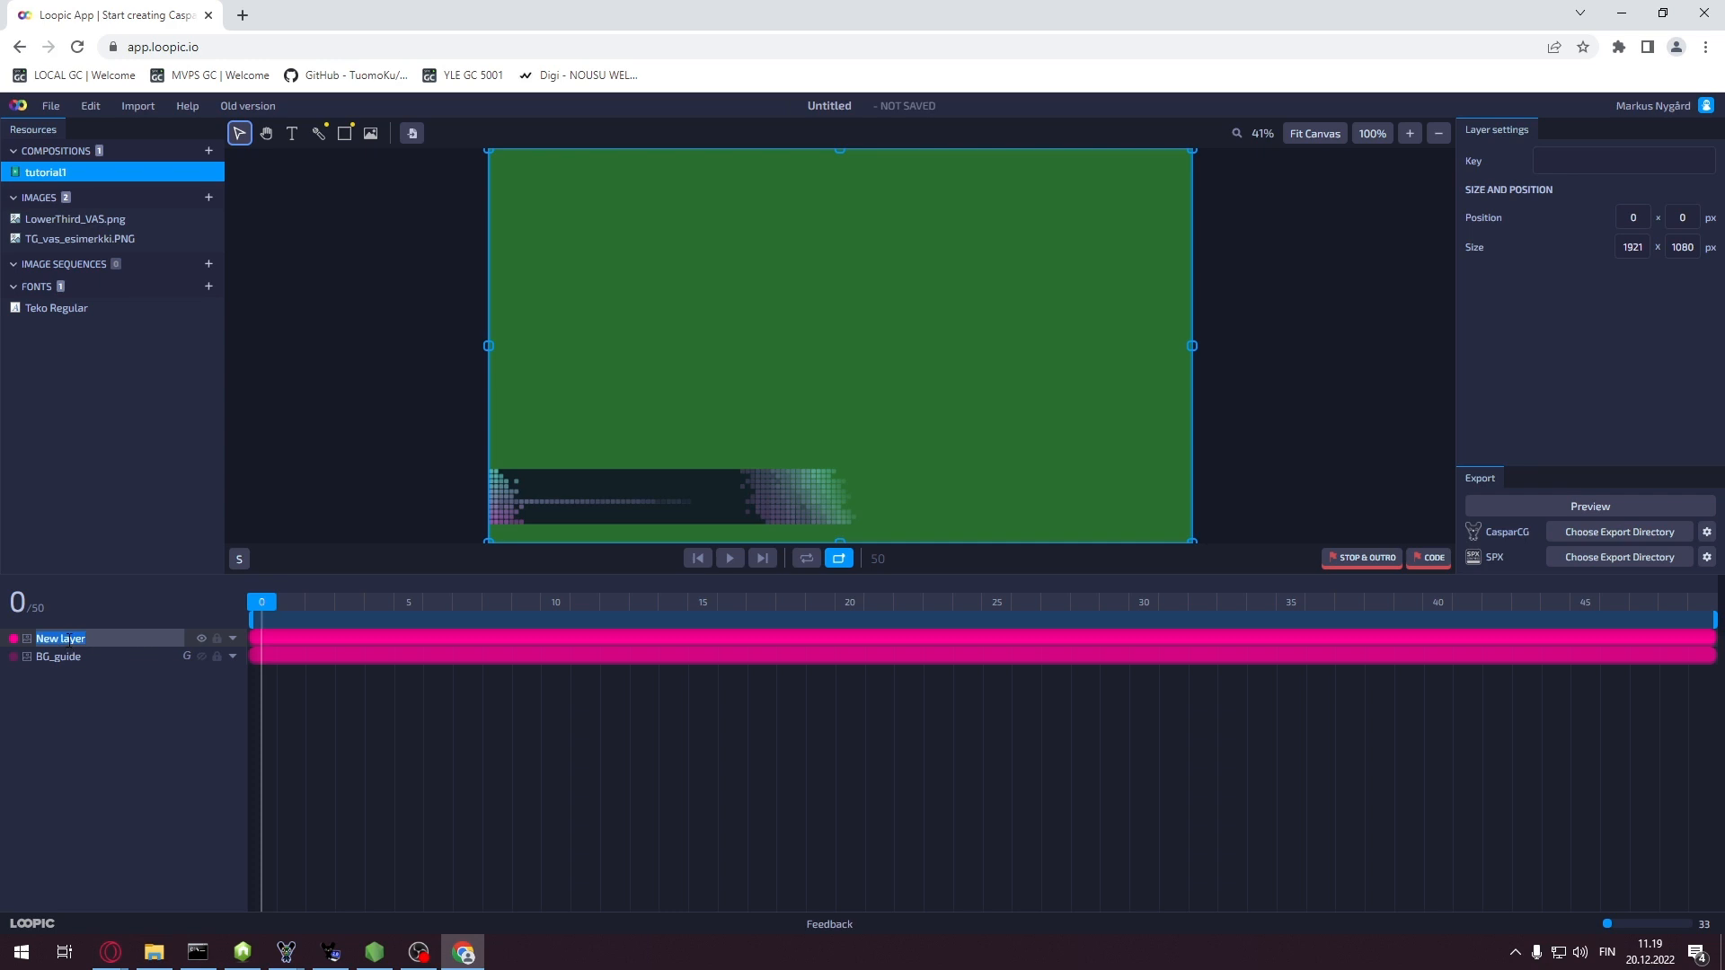
{"action": "type", "text": "bg"}
{"action": "key", "text": "Return"}
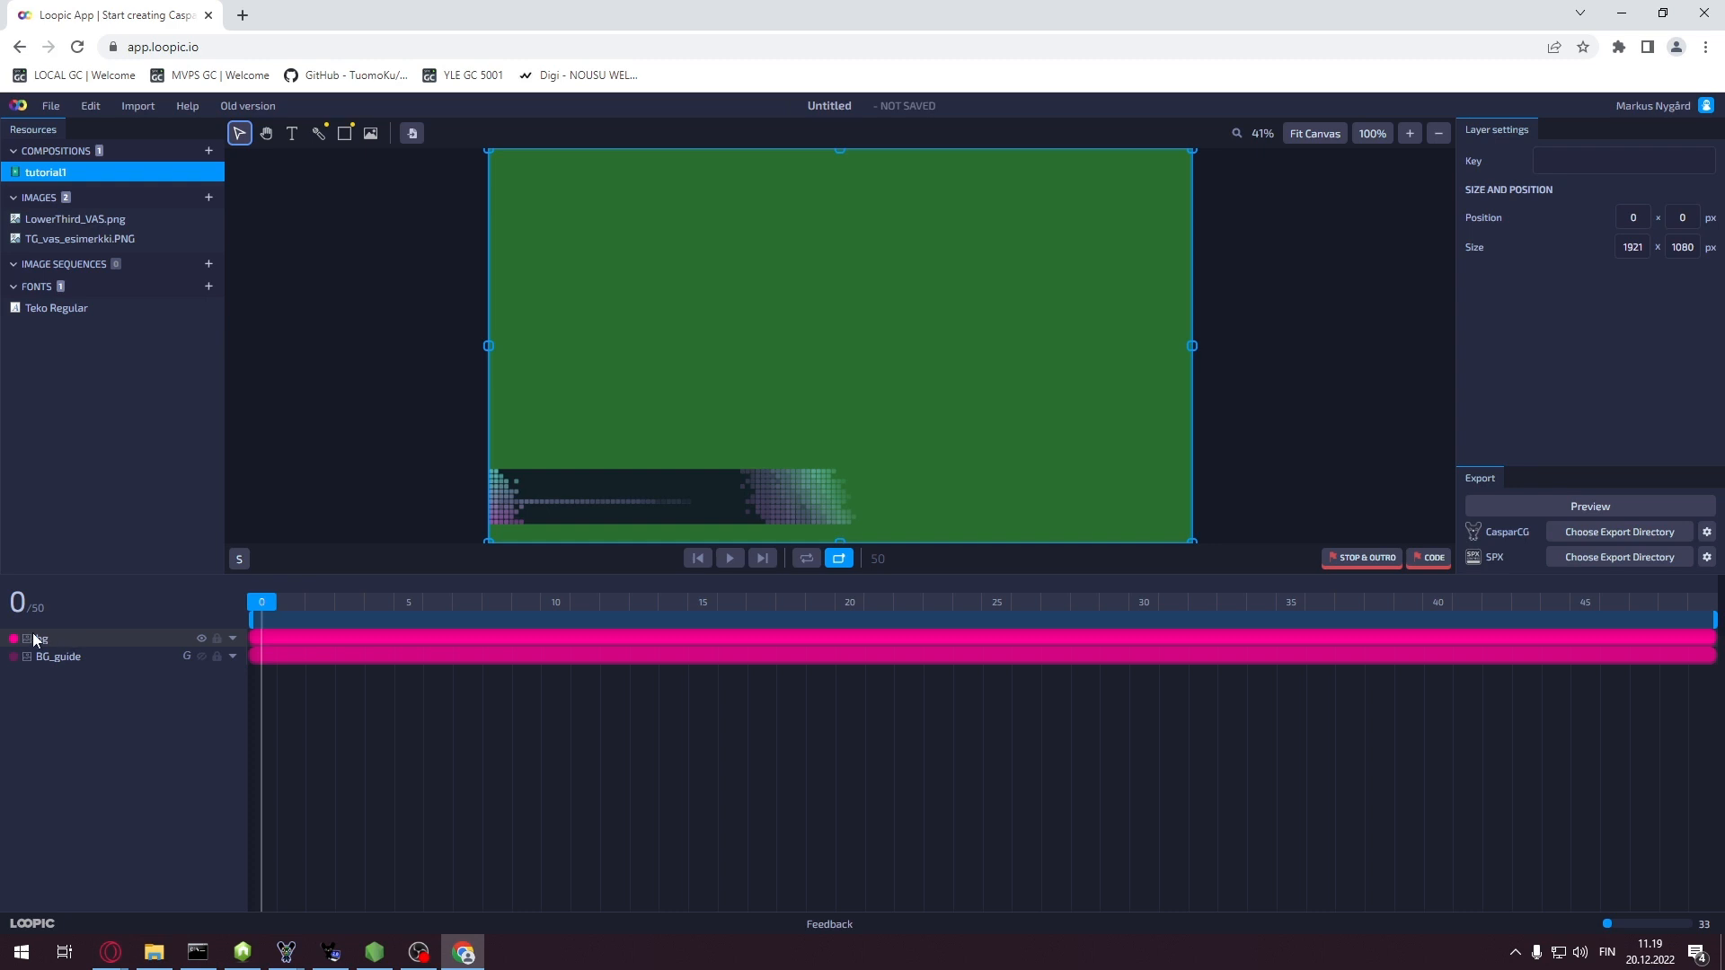
Make both layers visible and move BG_guide above bg in the layer list
{"action": "left_click", "coordinate": [203, 639]}
{"action": "left_click", "coordinate": [202, 639]}
{"action": "left_click", "coordinate": [203, 656]}
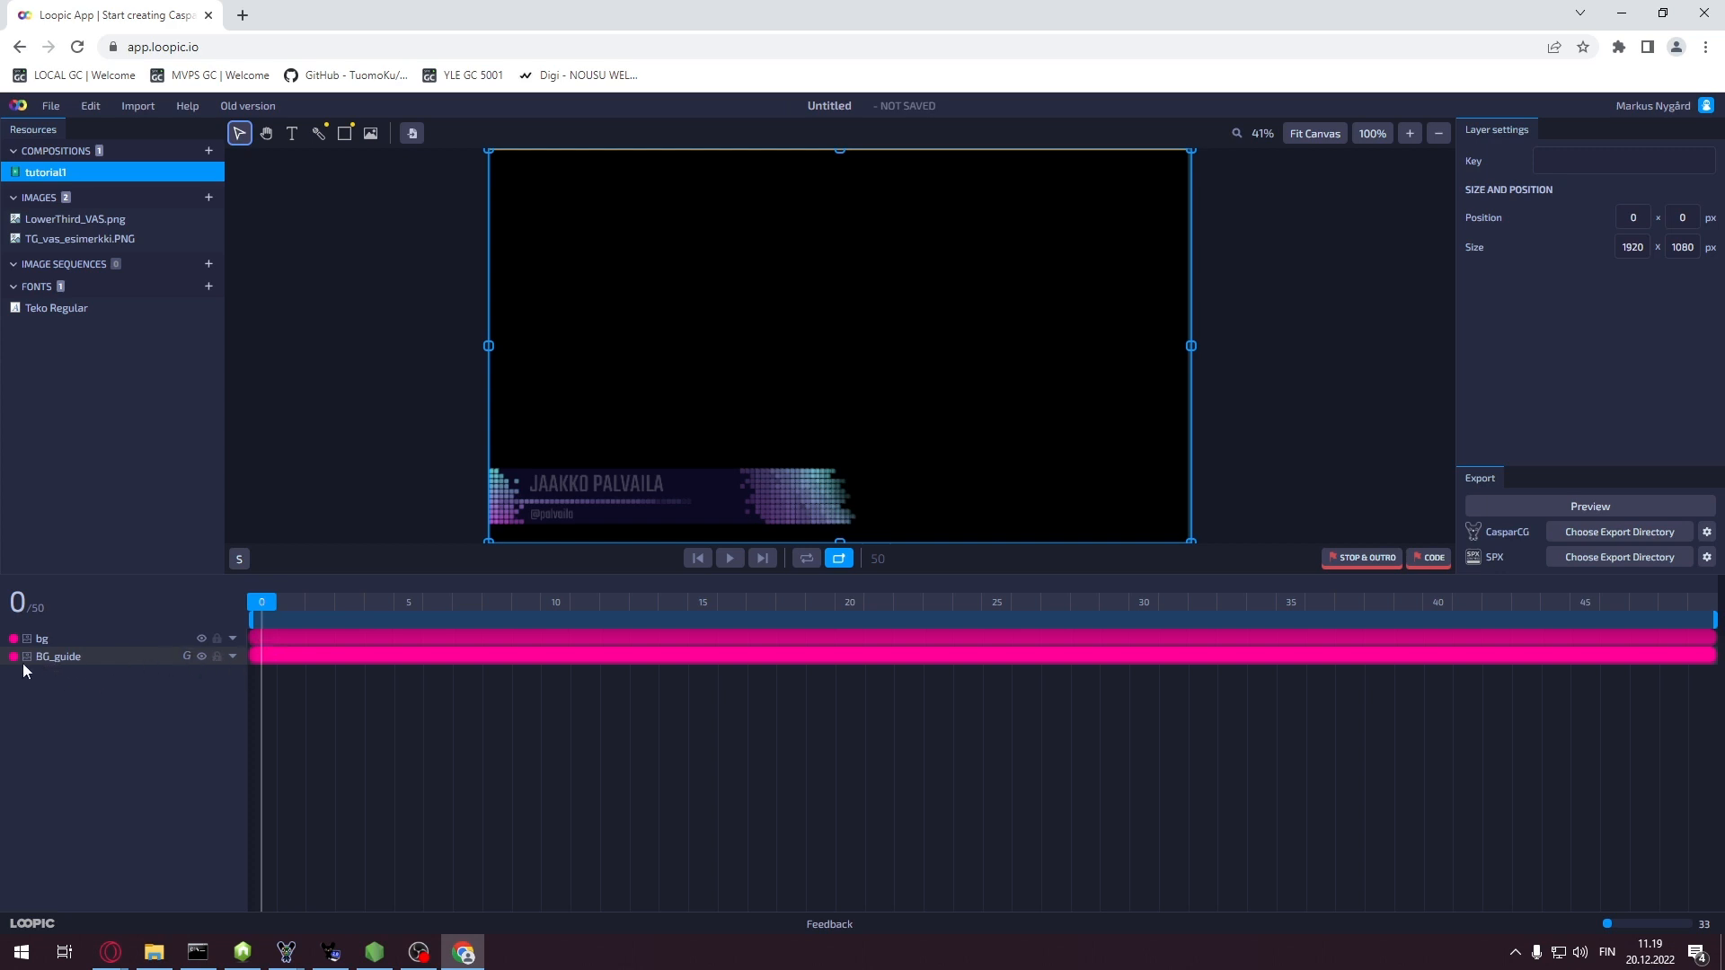
{"action": "left_click_drag", "start_coordinate": [56, 657], "coordinate": [58, 635]}
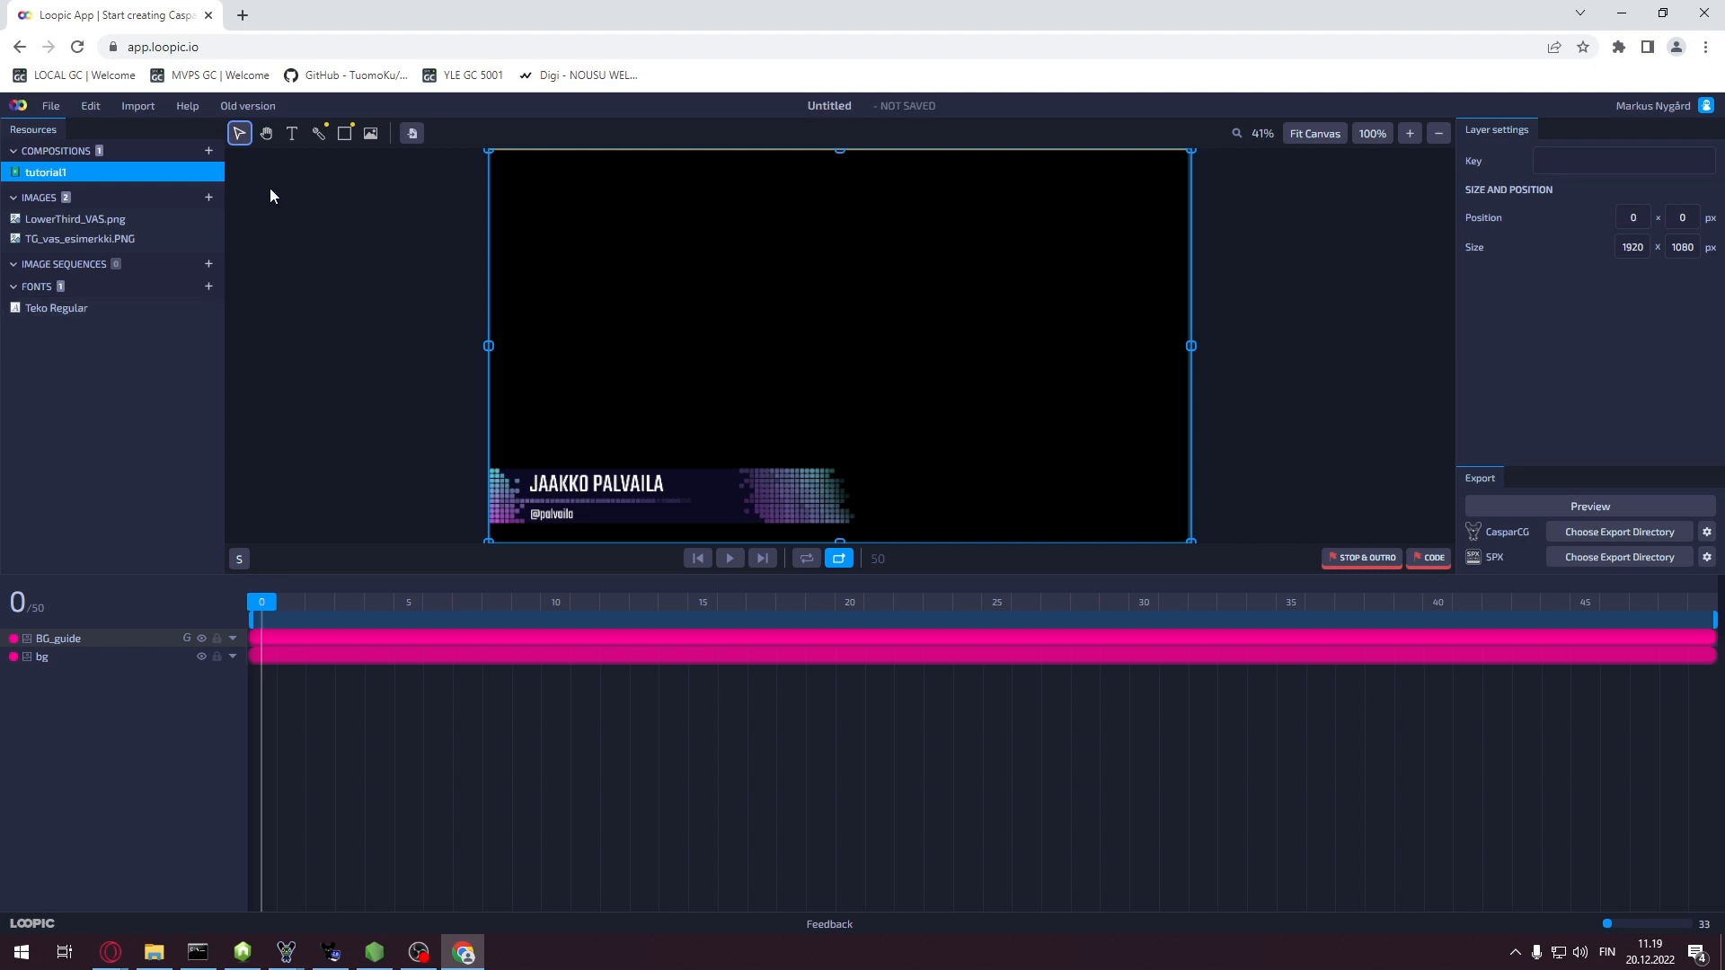
Draw a Lorem Ipsum text box near the canvas top and give it key f0
{"action": "left_click", "coordinate": [292, 135]}
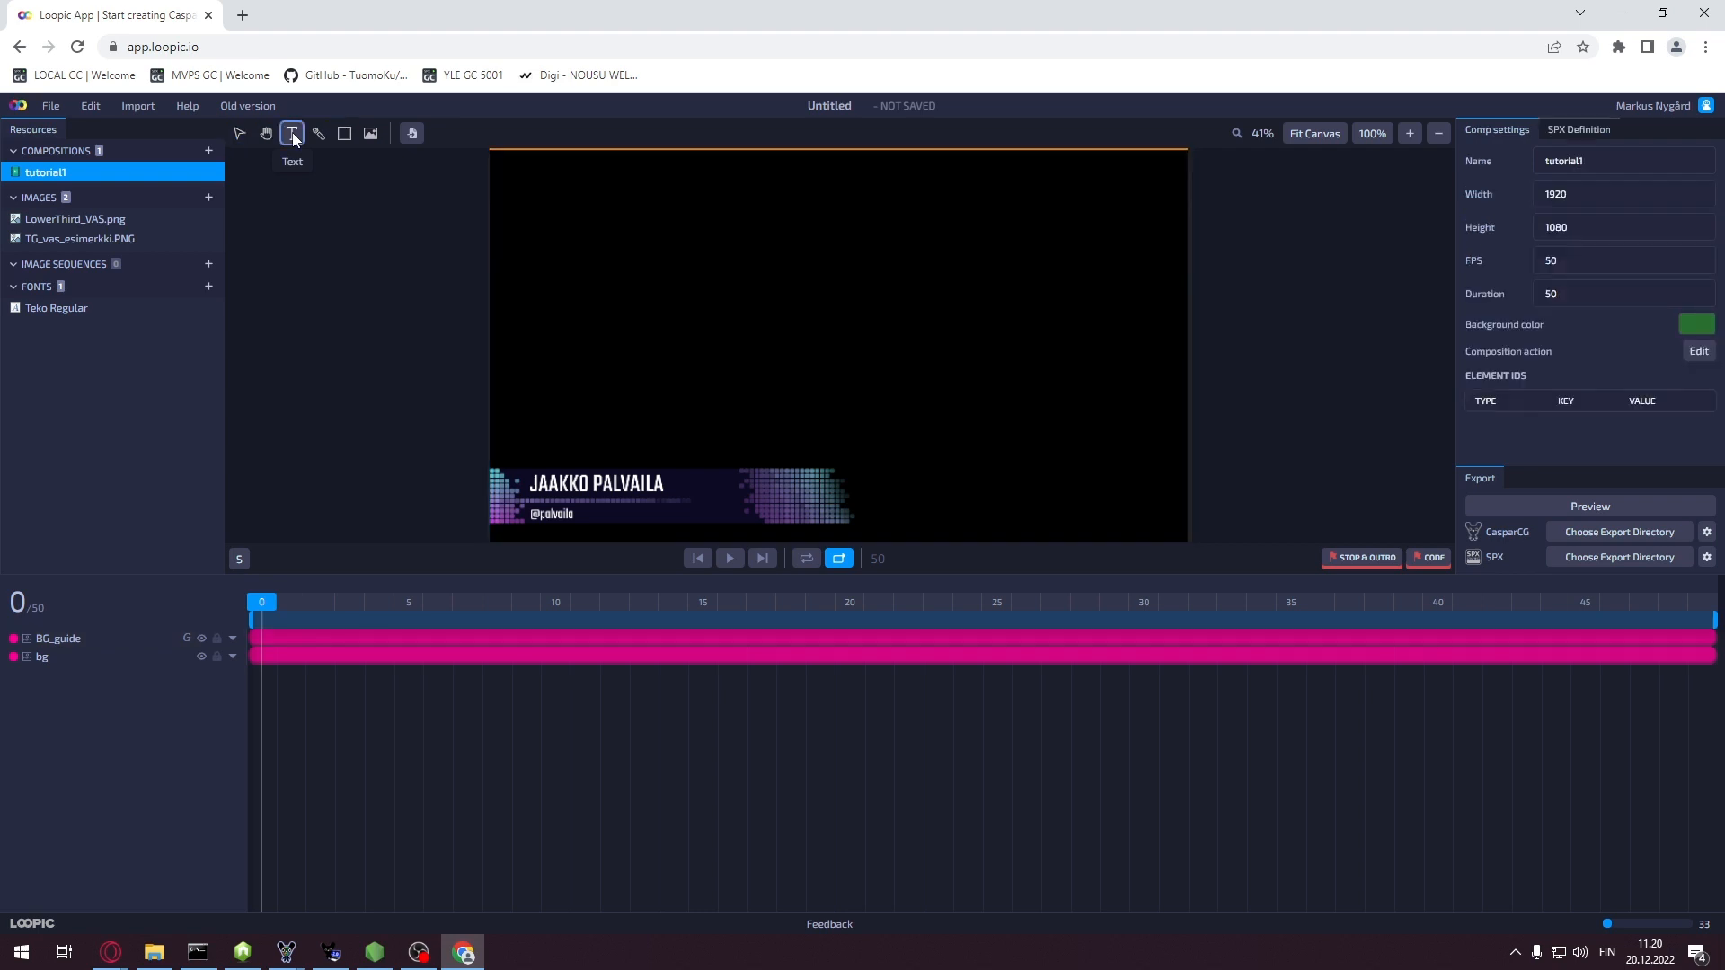
{"action": "left_click_drag", "start_coordinate": [577, 238], "coordinate": [980, 281]}
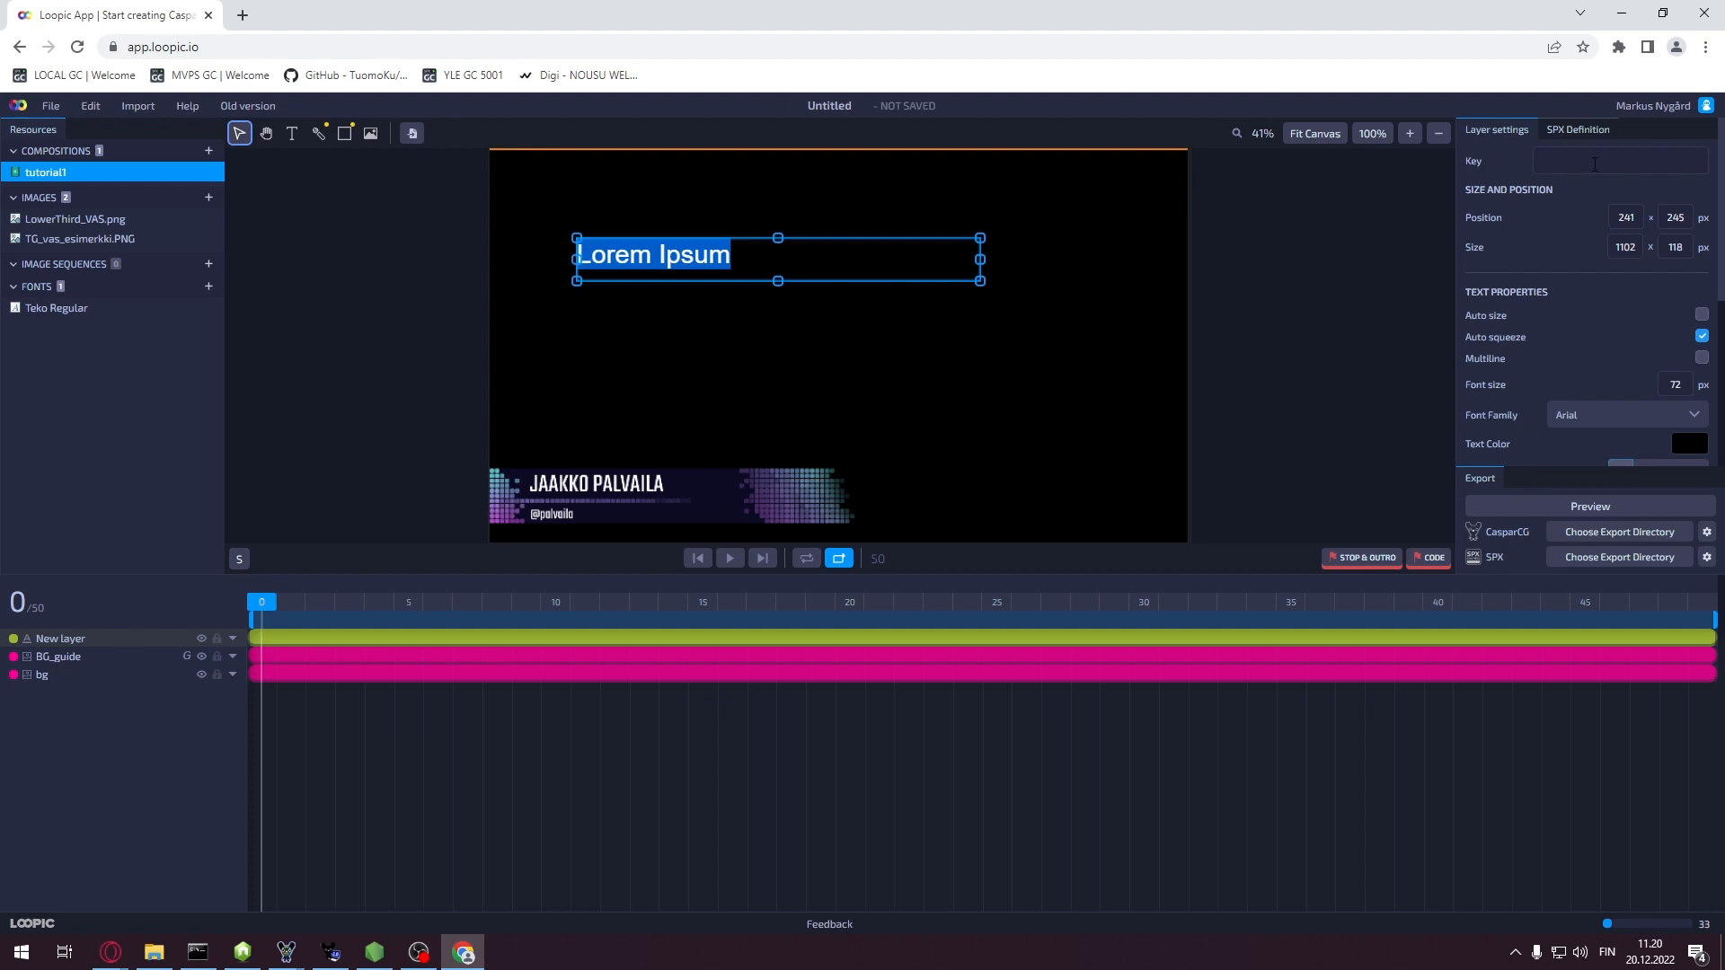
{"action": "left_click", "coordinate": [1594, 165]}
{"action": "type", "text": "fo"}
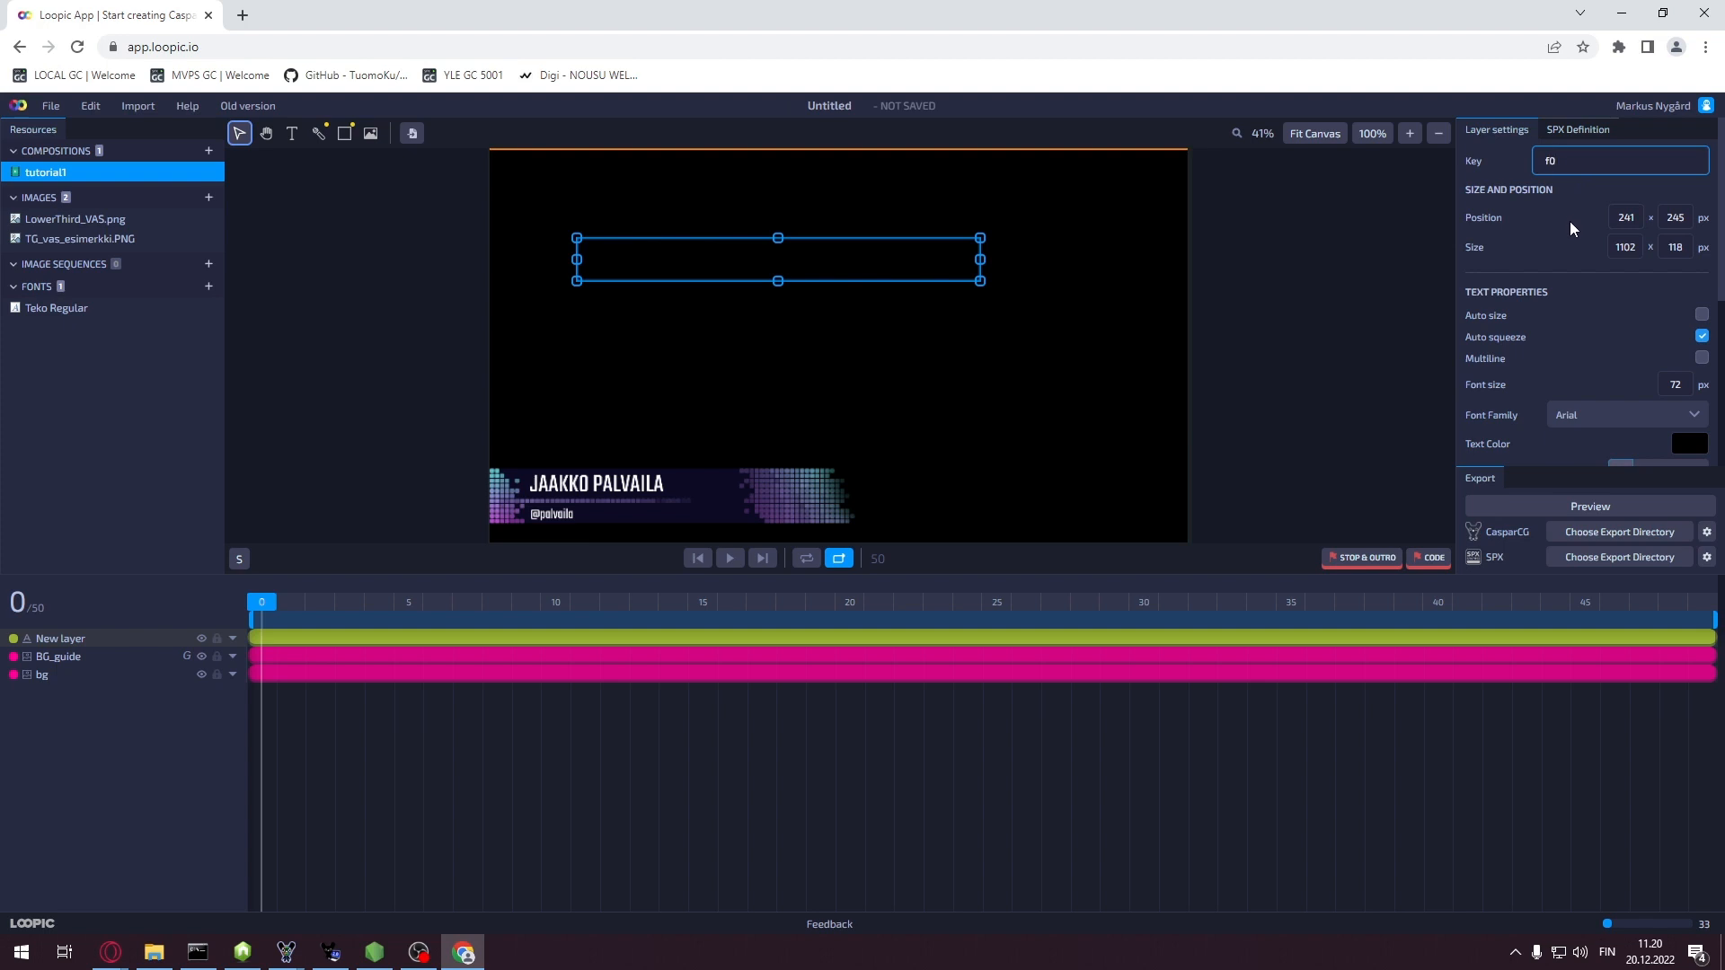
Make the Lorem Ipsum text white and narrow its text box
{"action": "left_click", "coordinate": [1693, 449]}
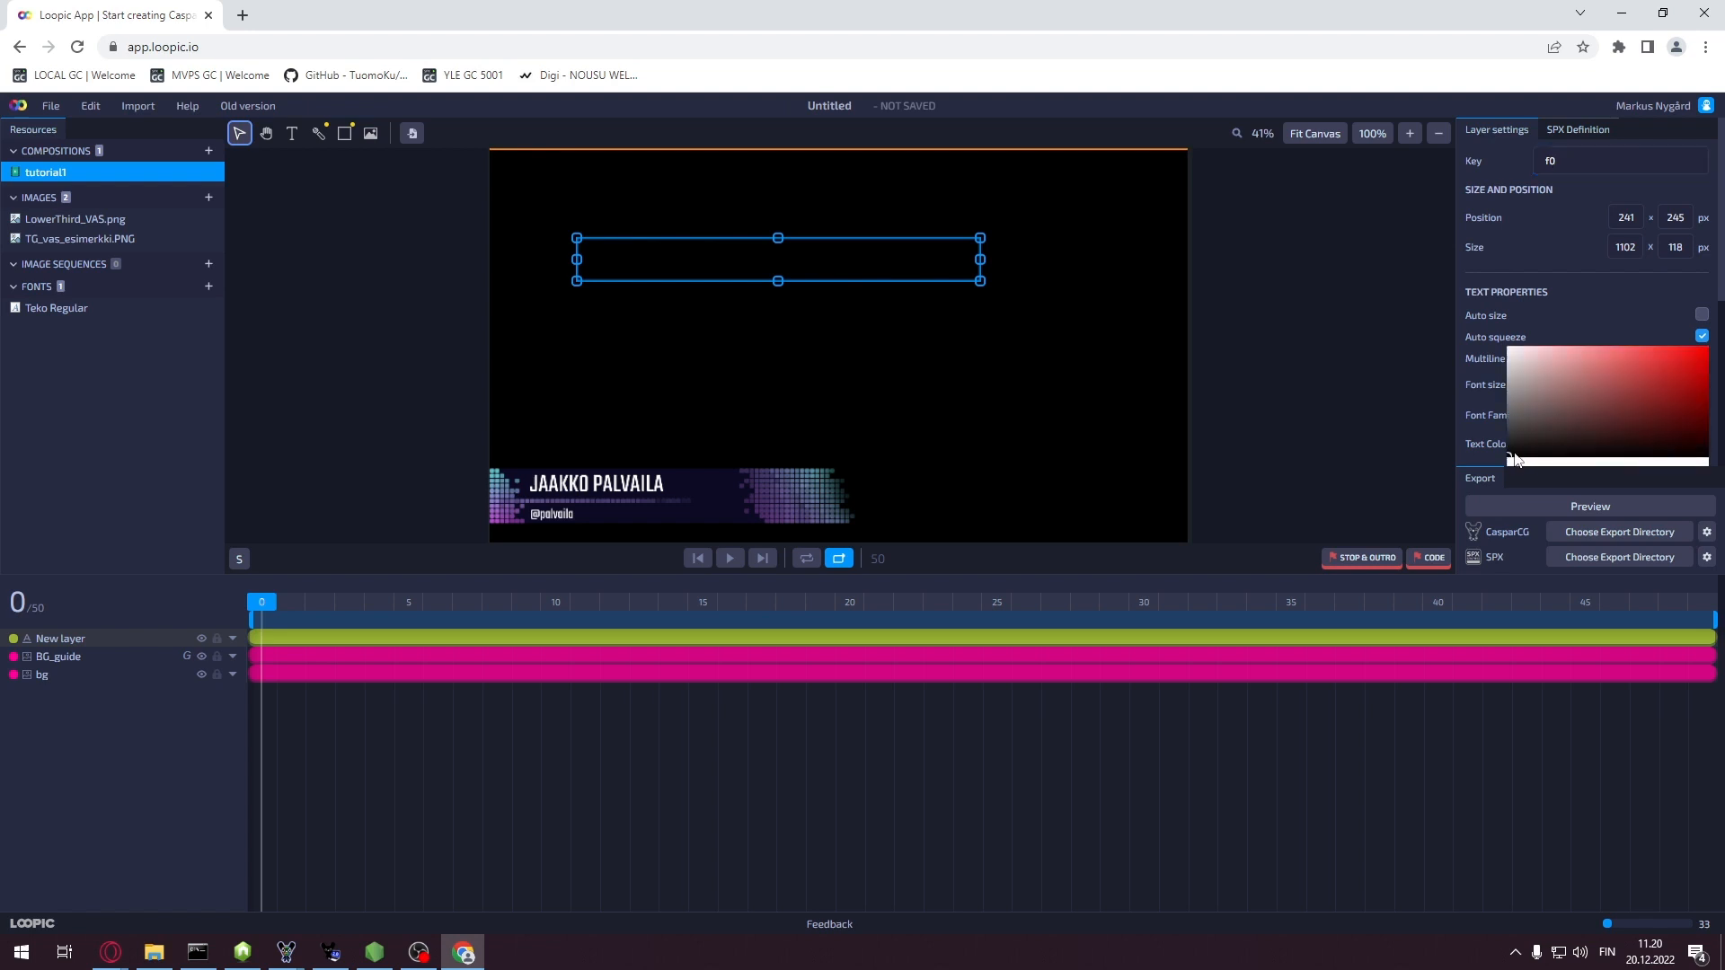
{"action": "left_click_drag", "start_coordinate": [1515, 459], "coordinate": [1514, 340]}
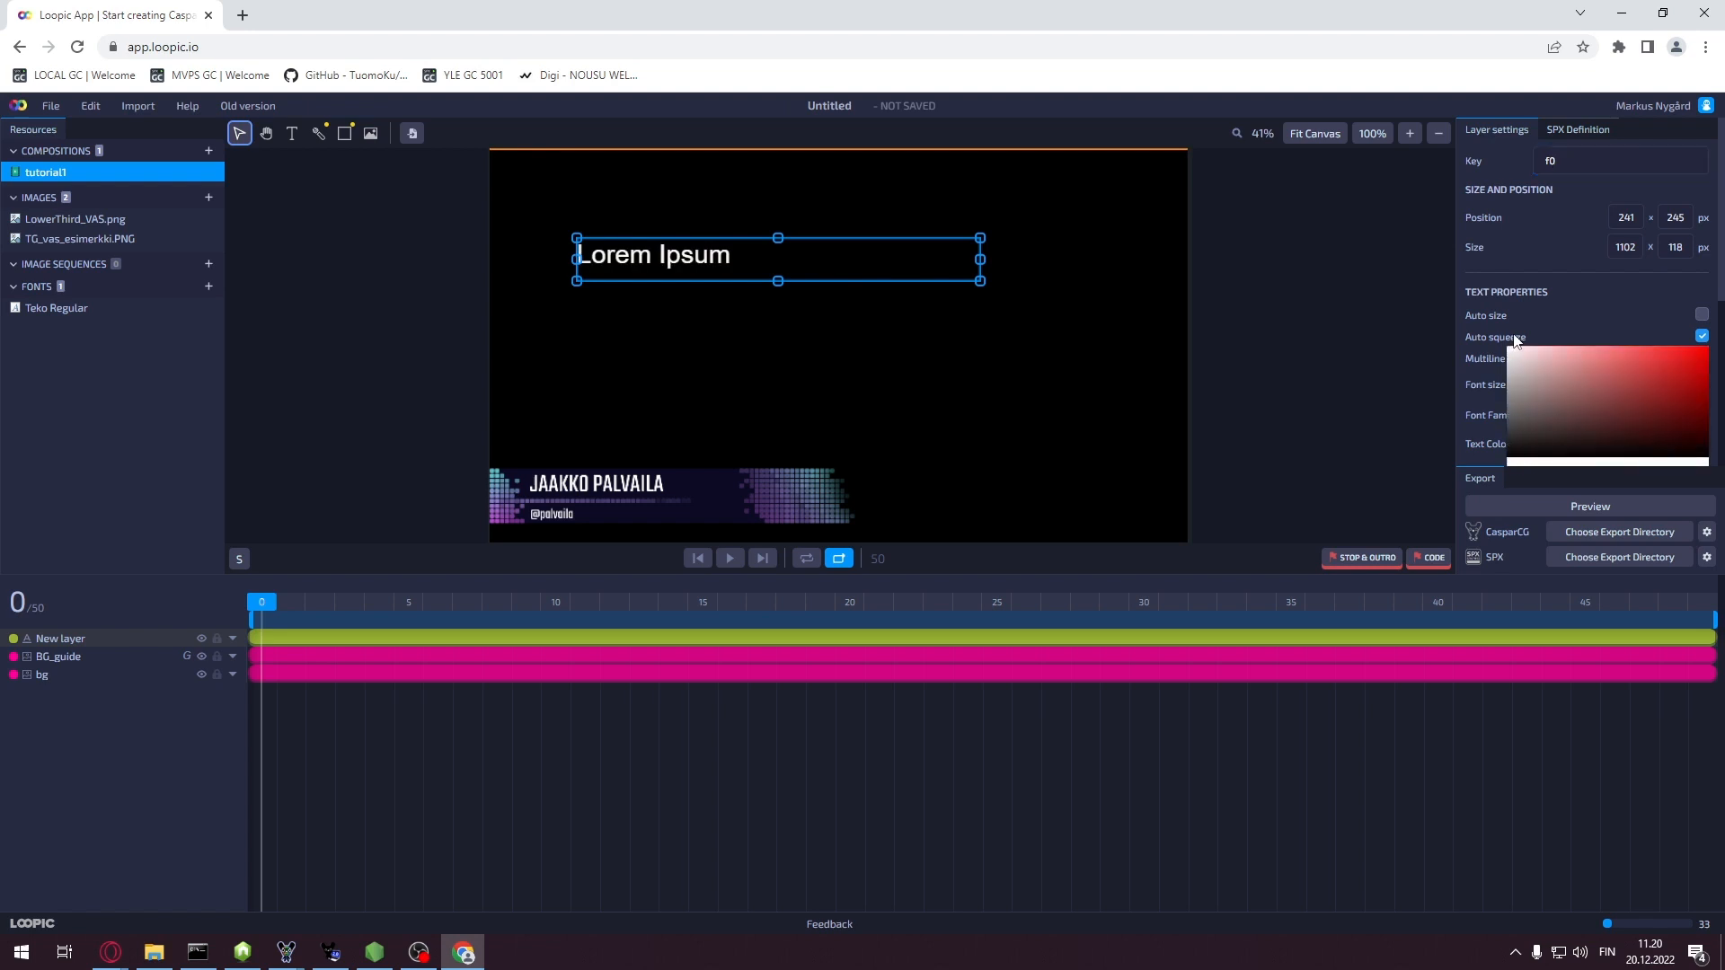
{"action": "left_click", "coordinate": [1380, 405]}
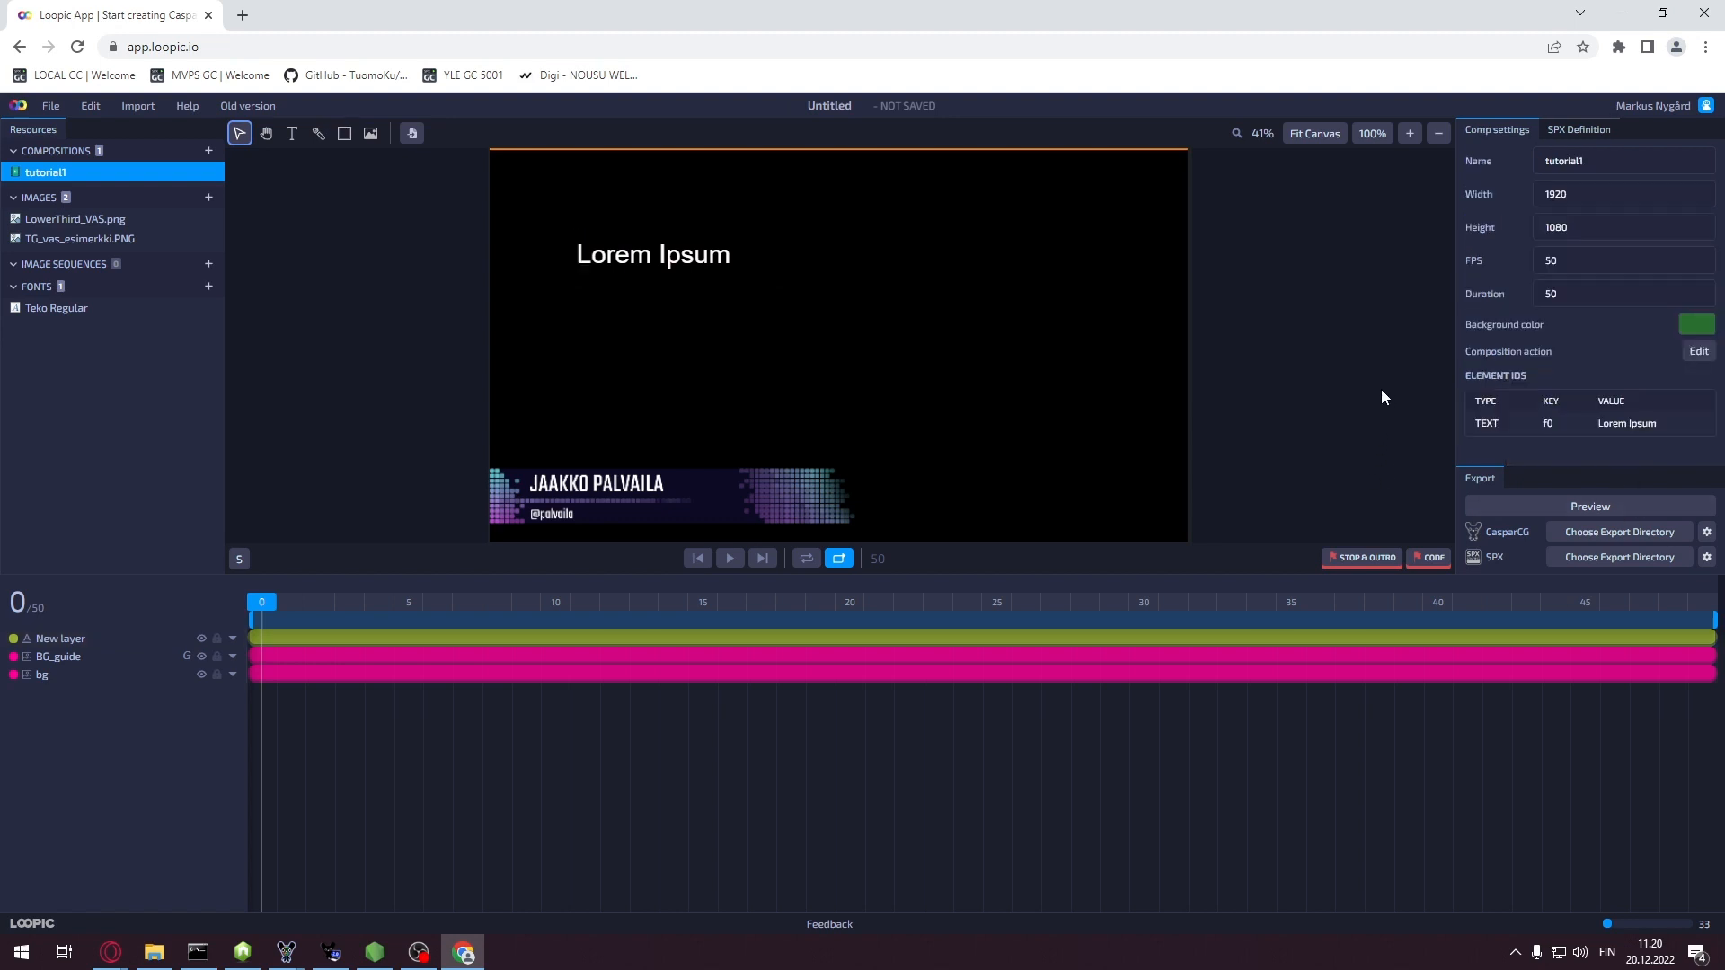
{"action": "left_click", "coordinate": [709, 256]}
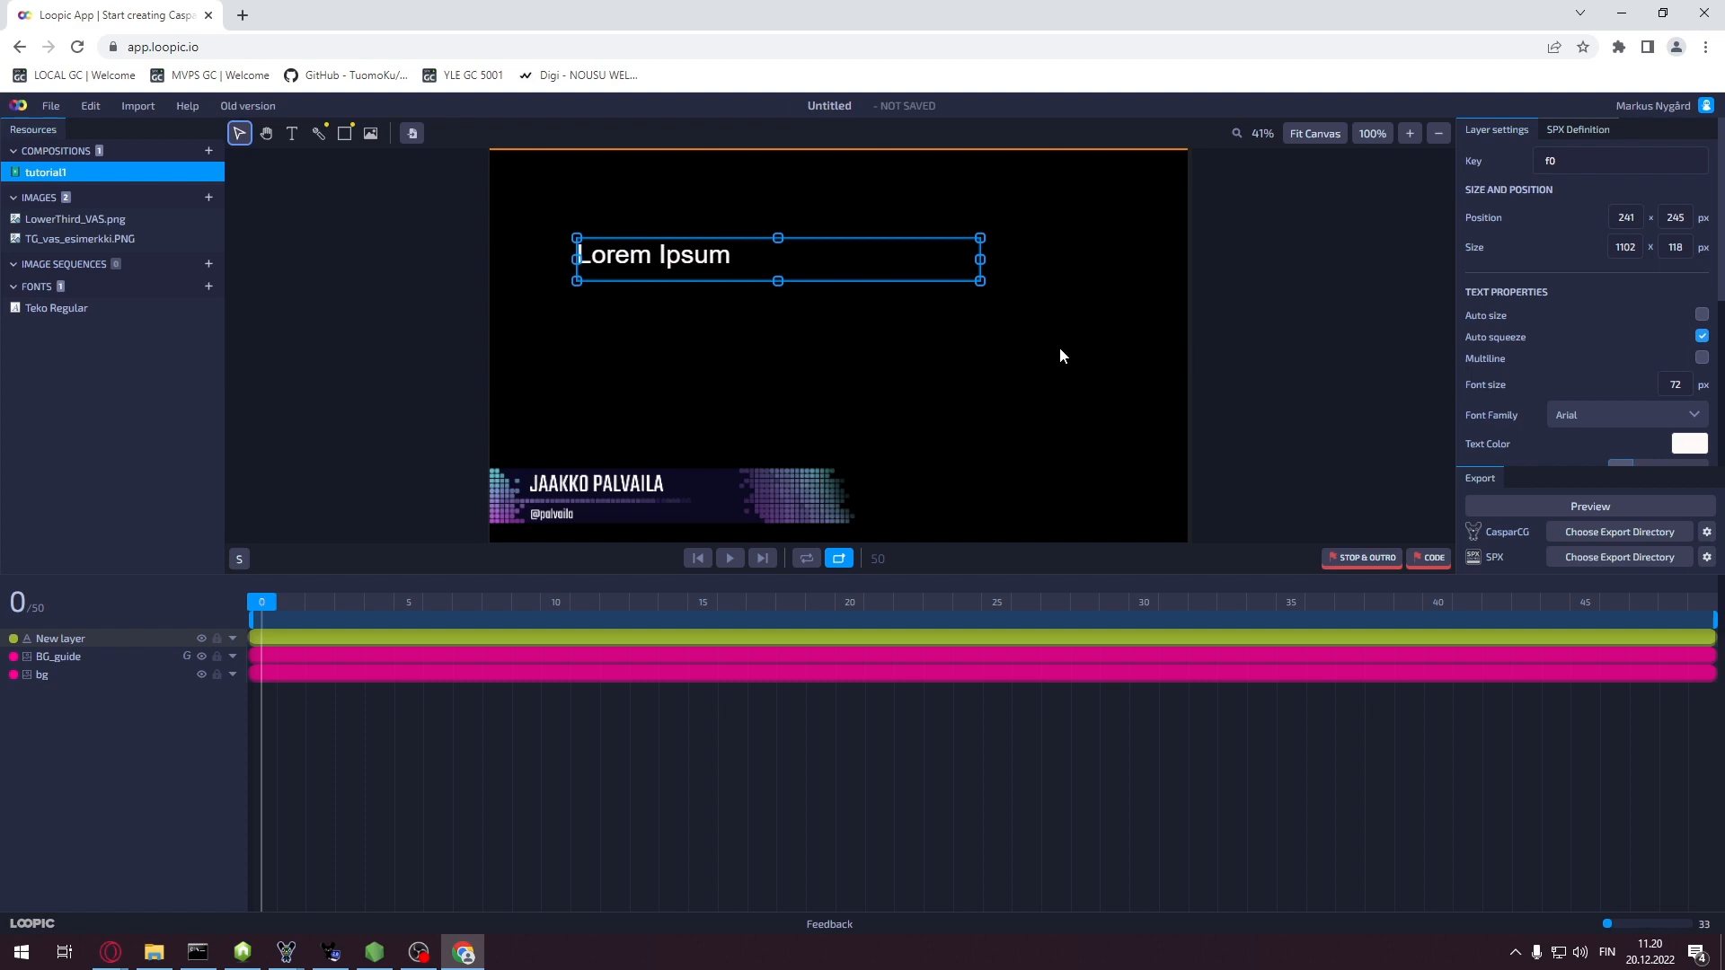
{"action": "left_click_drag", "start_coordinate": [980, 280], "coordinate": [862, 284]}
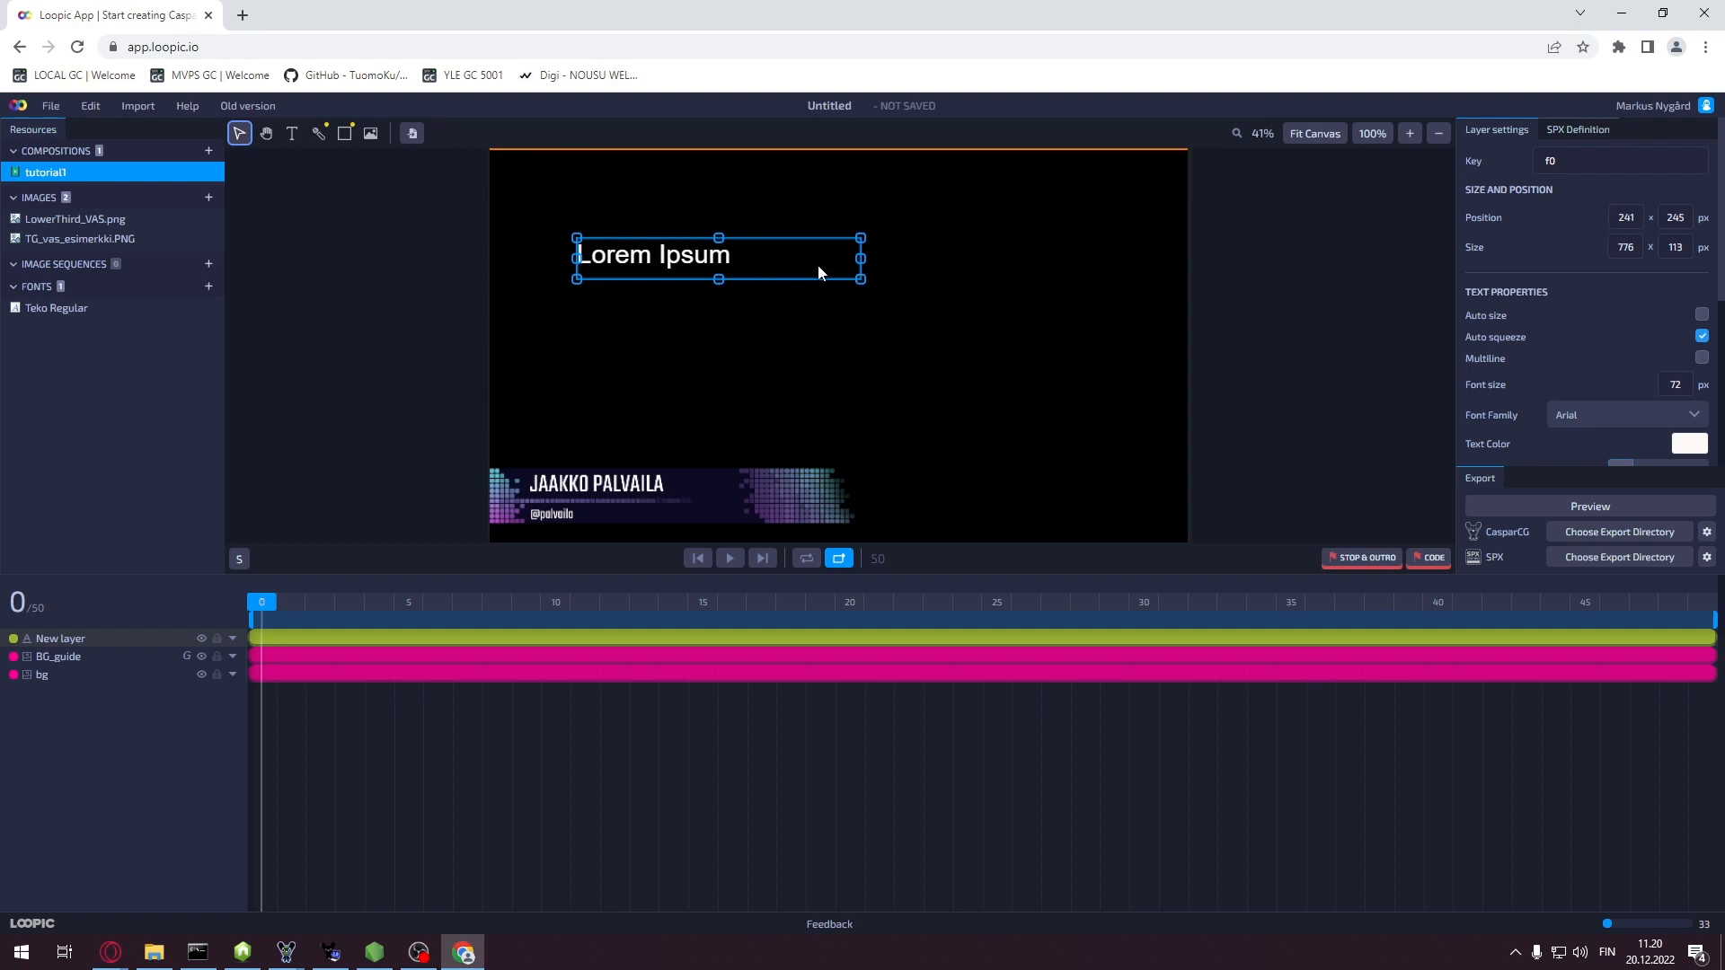
Change the text's font family from Arial to Teko Regular
{"action": "left_click", "coordinate": [1693, 417]}
{"action": "type", "text": "teko"}
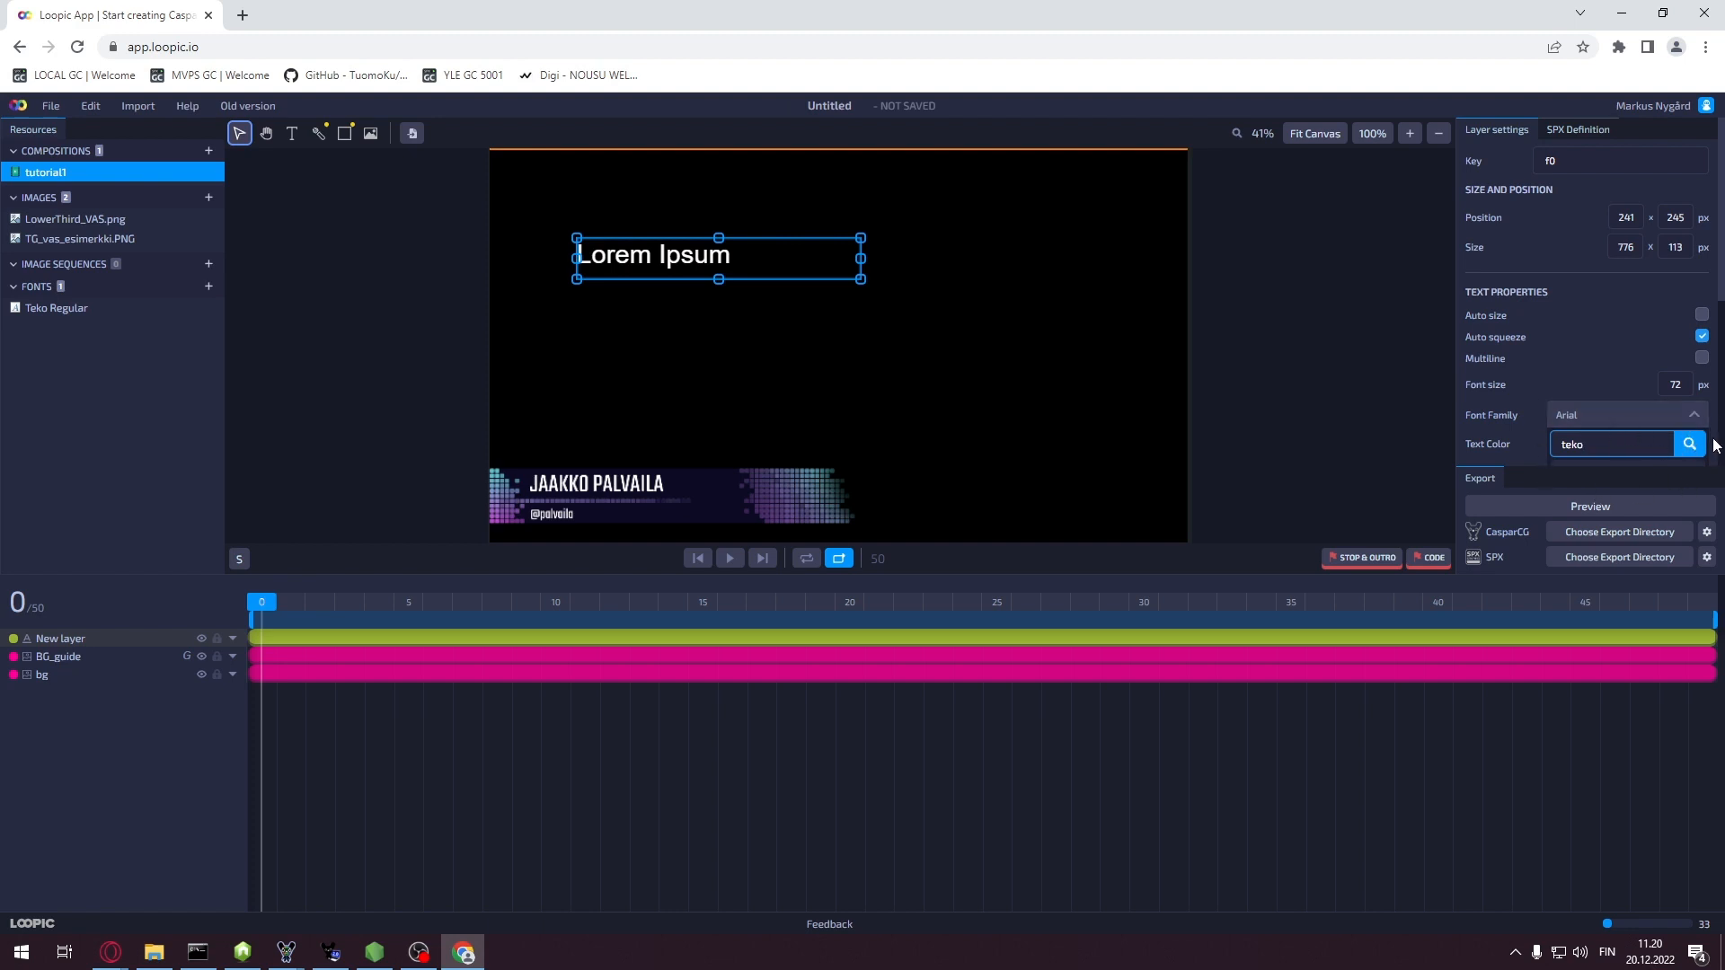
{"action": "double_click", "coordinate": [1617, 449]}
{"action": "key", "text": "BackSpace"}
{"action": "left_click_drag", "start_coordinate": [1719, 176], "coordinate": [1718, 275]}
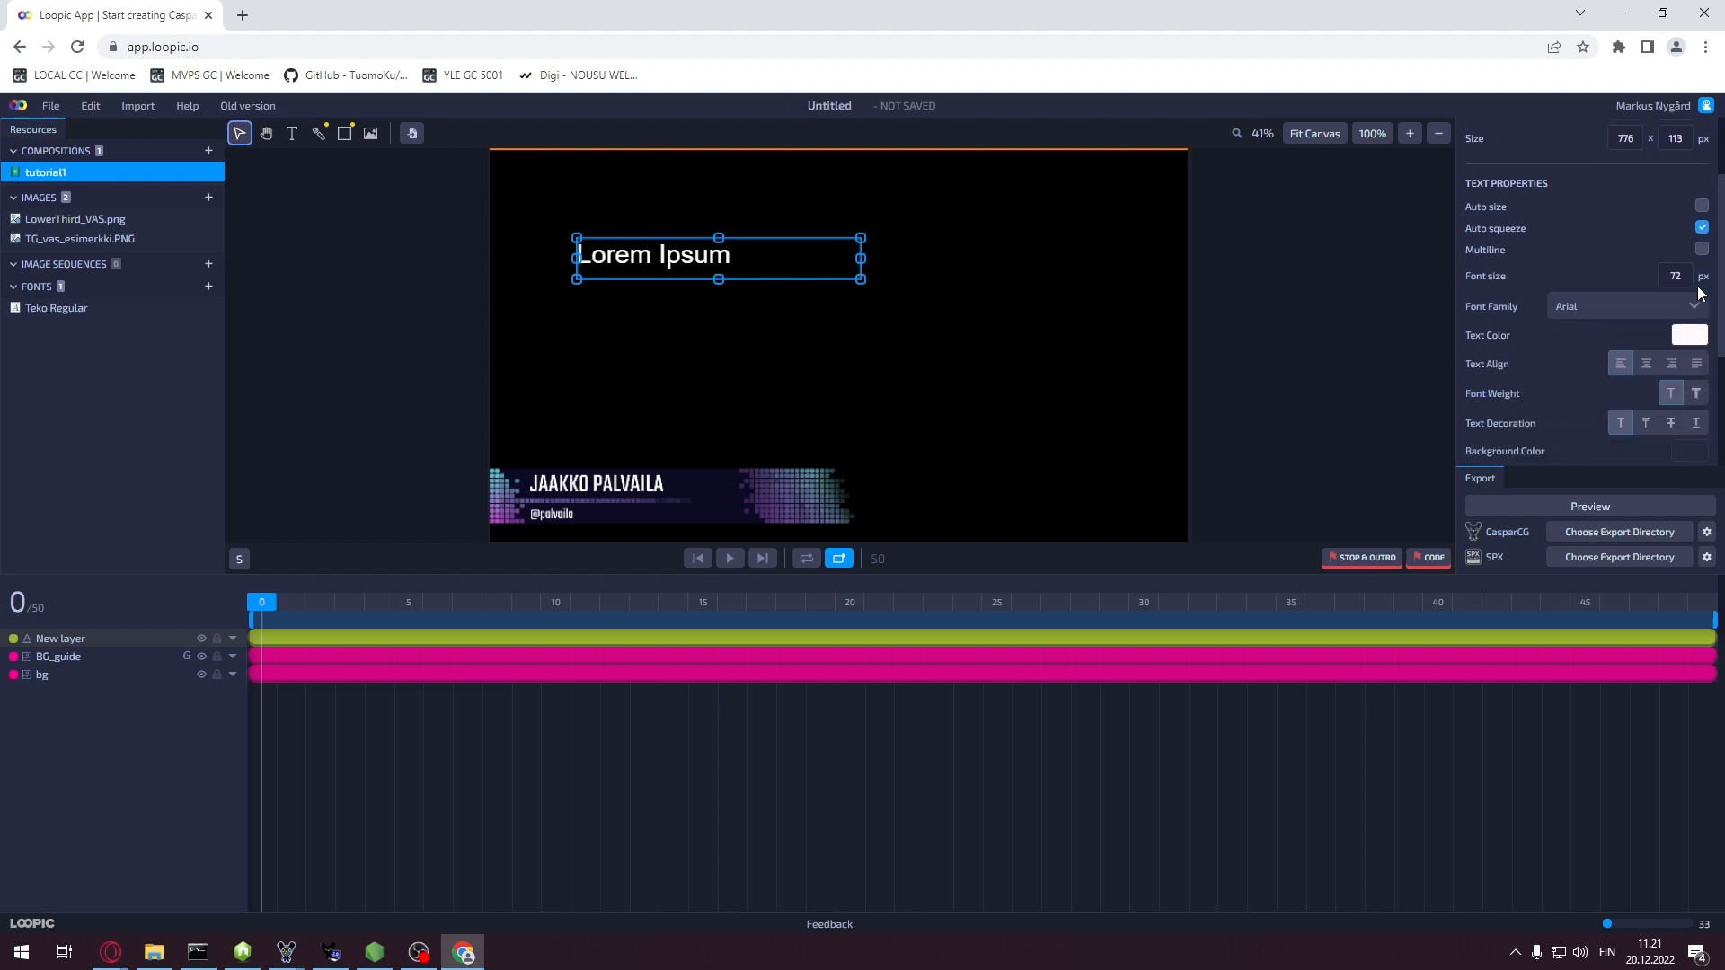
{"action": "type", "text": "tek"}
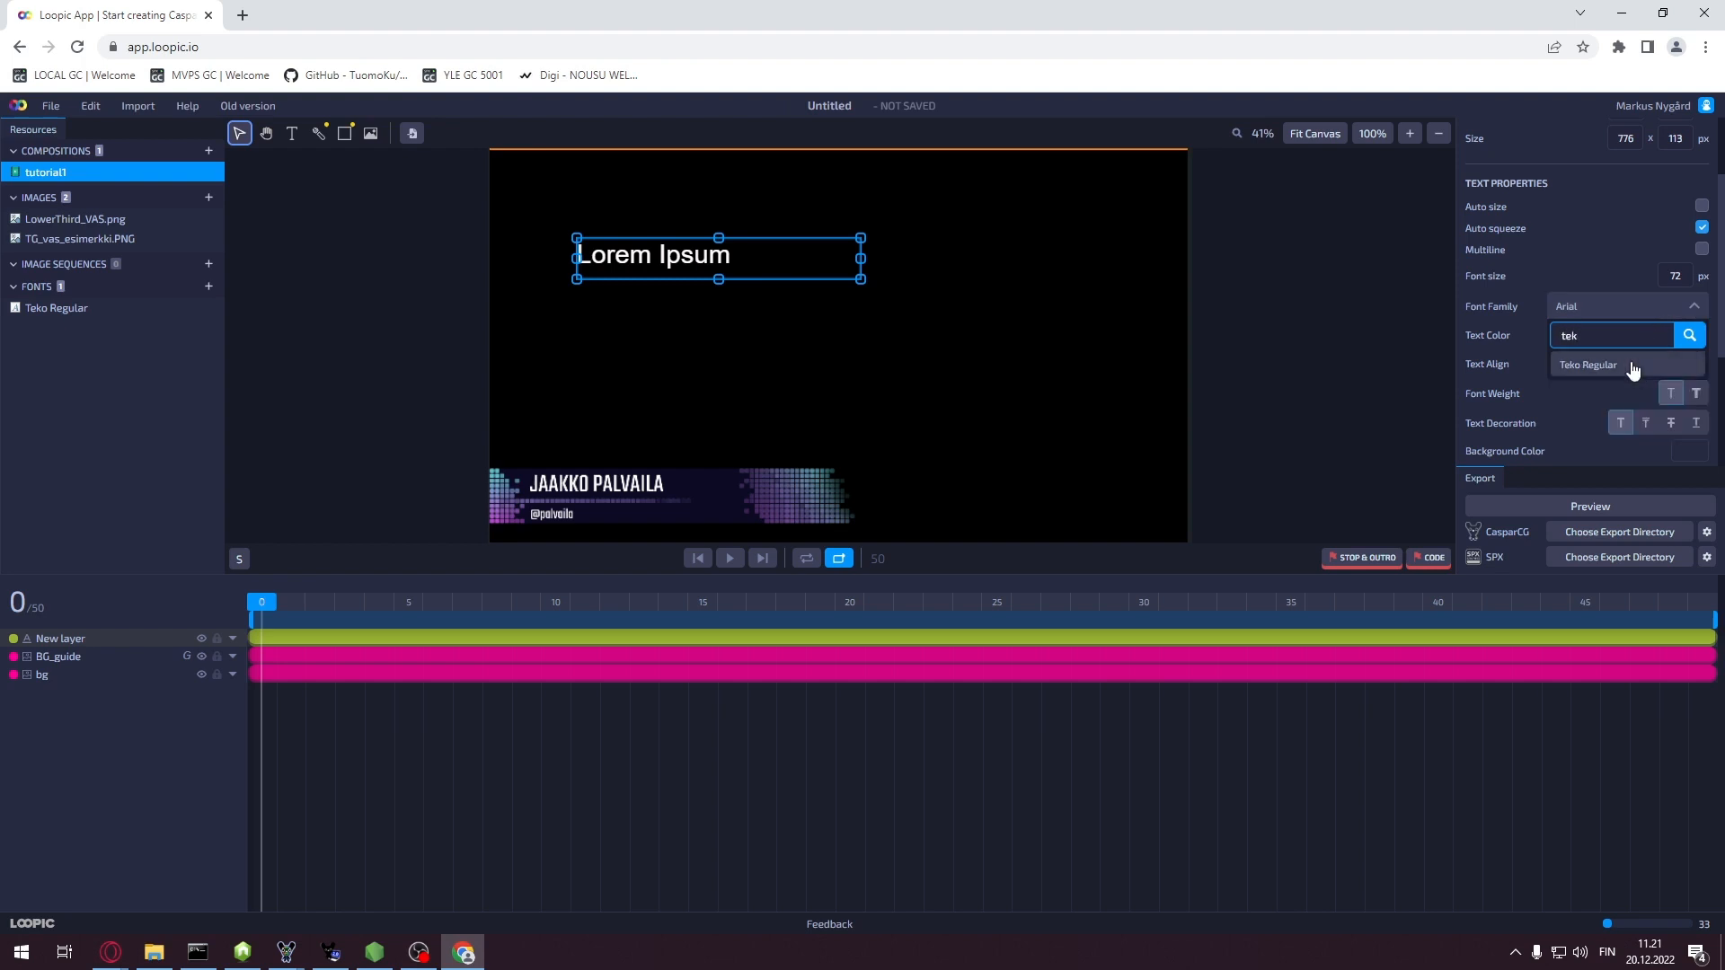
{"action": "left_click", "coordinate": [1628, 366]}
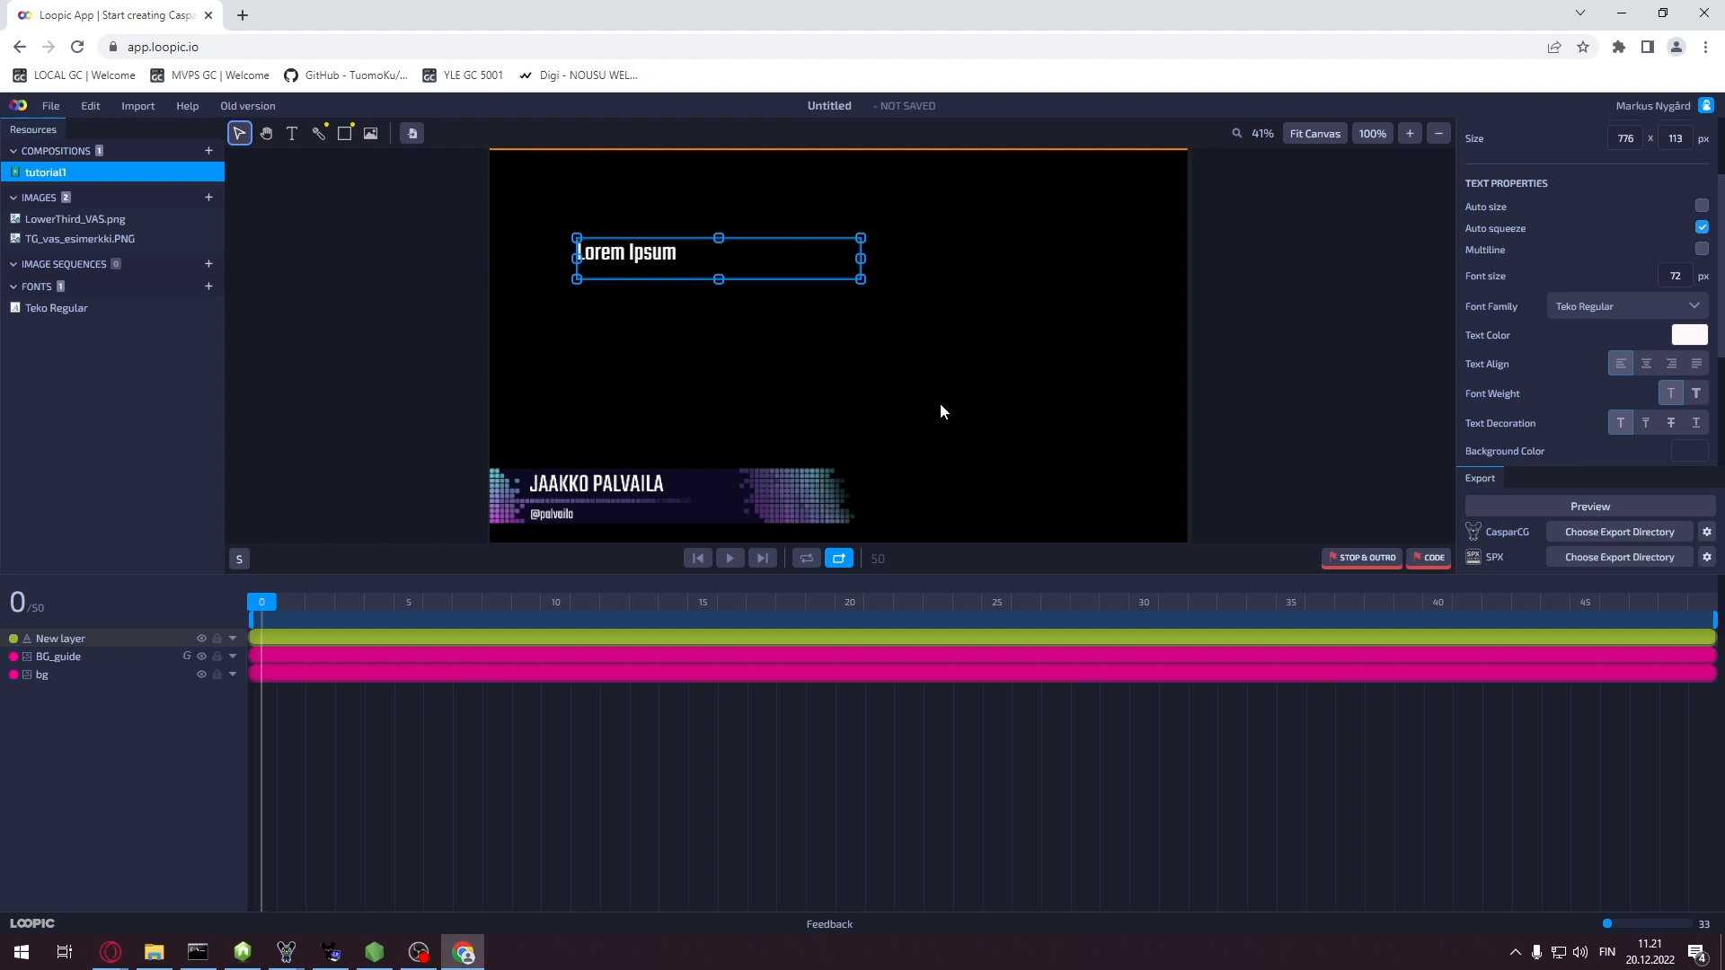
Replace the Lorem Ipsum placeholder text with the person's full name in capitals
{"action": "double_click", "coordinate": [663, 260]}
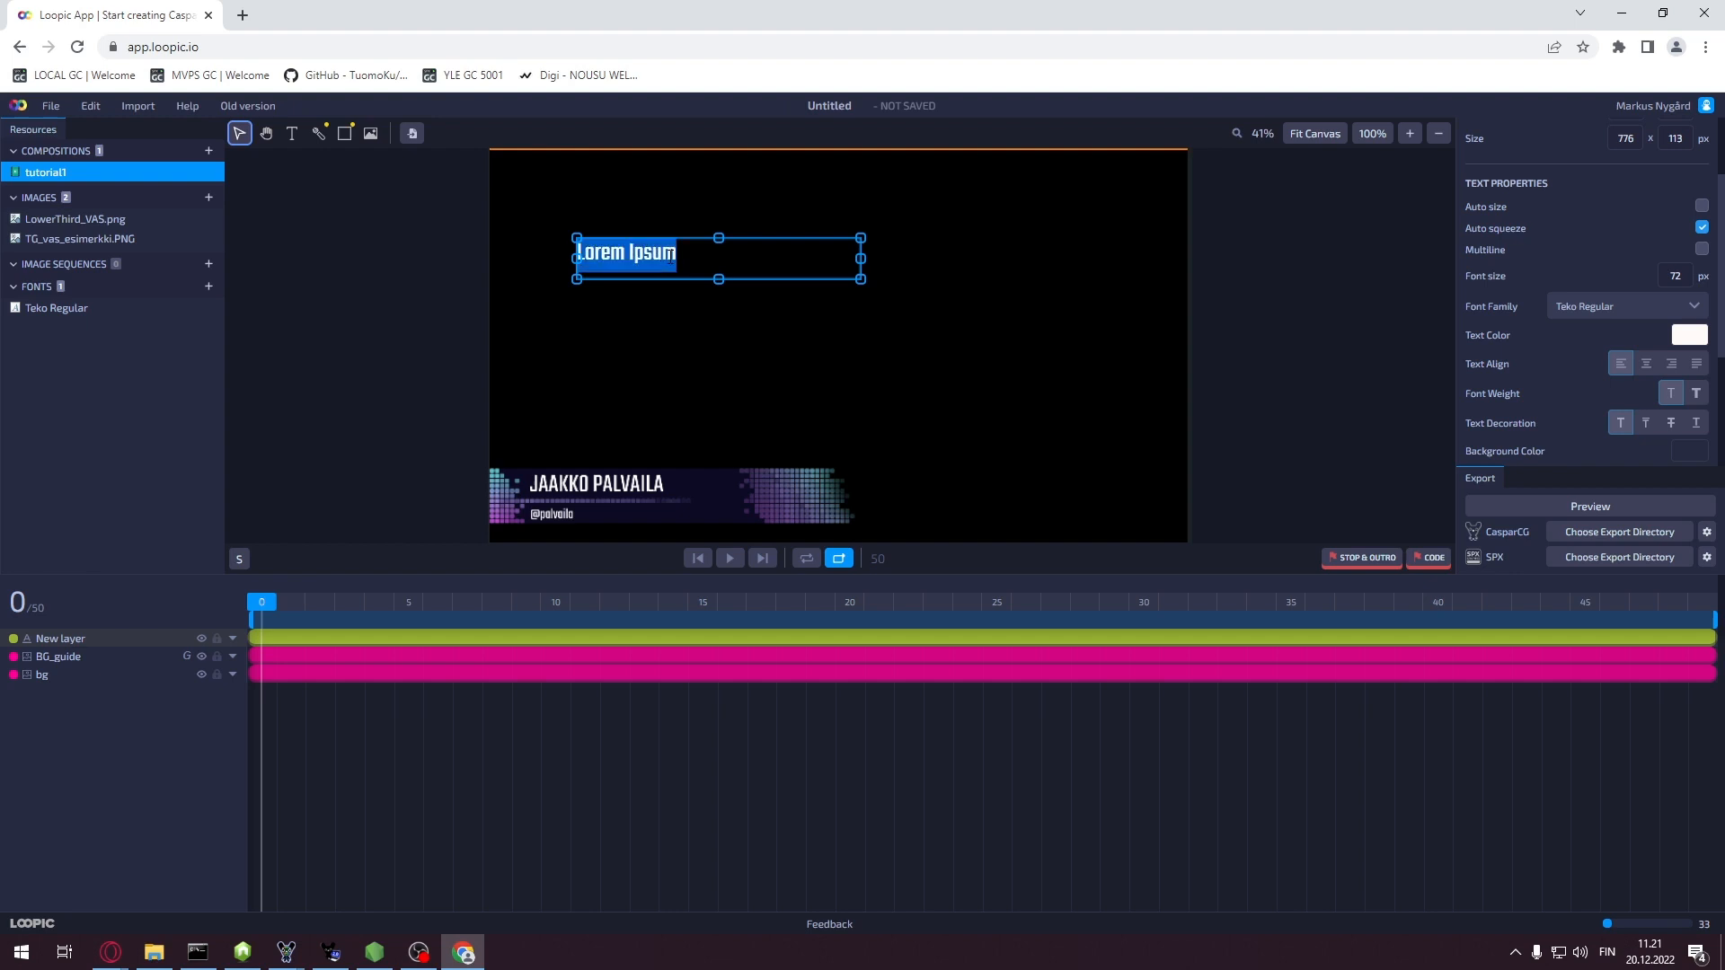
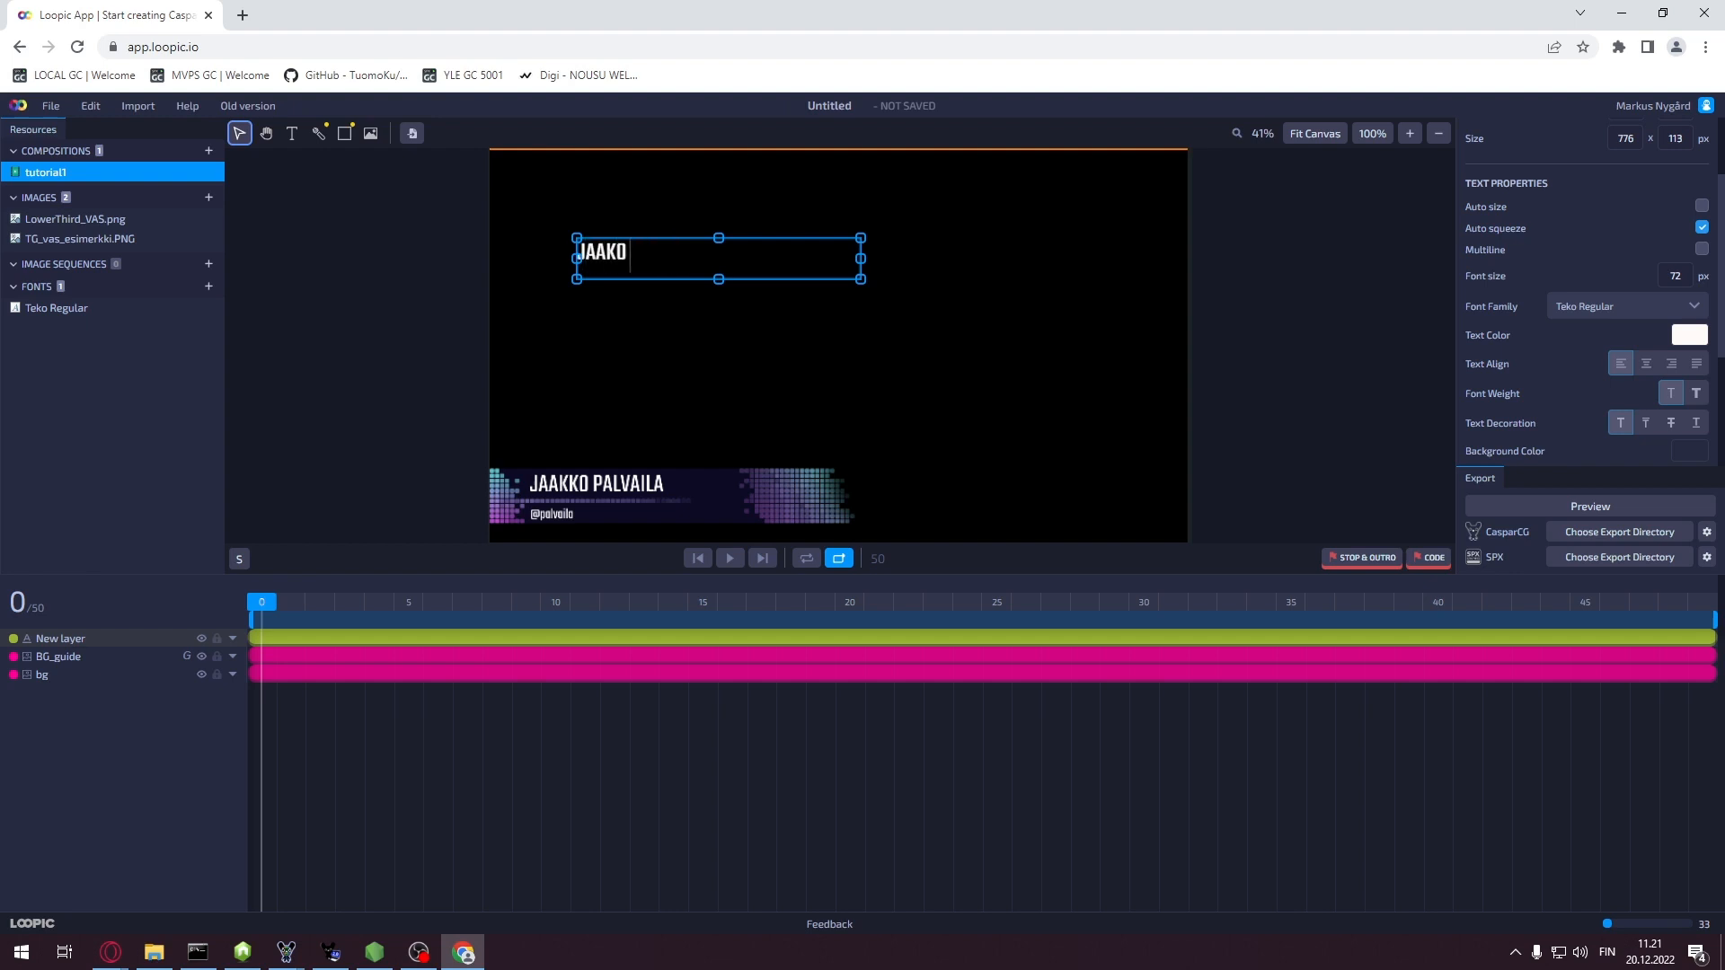
Shrink the name text box to 612×87 px and nudge it onto the lower-third name bar
{"action": "left_click_drag", "start_coordinate": [719, 281], "coordinate": [719, 492]}
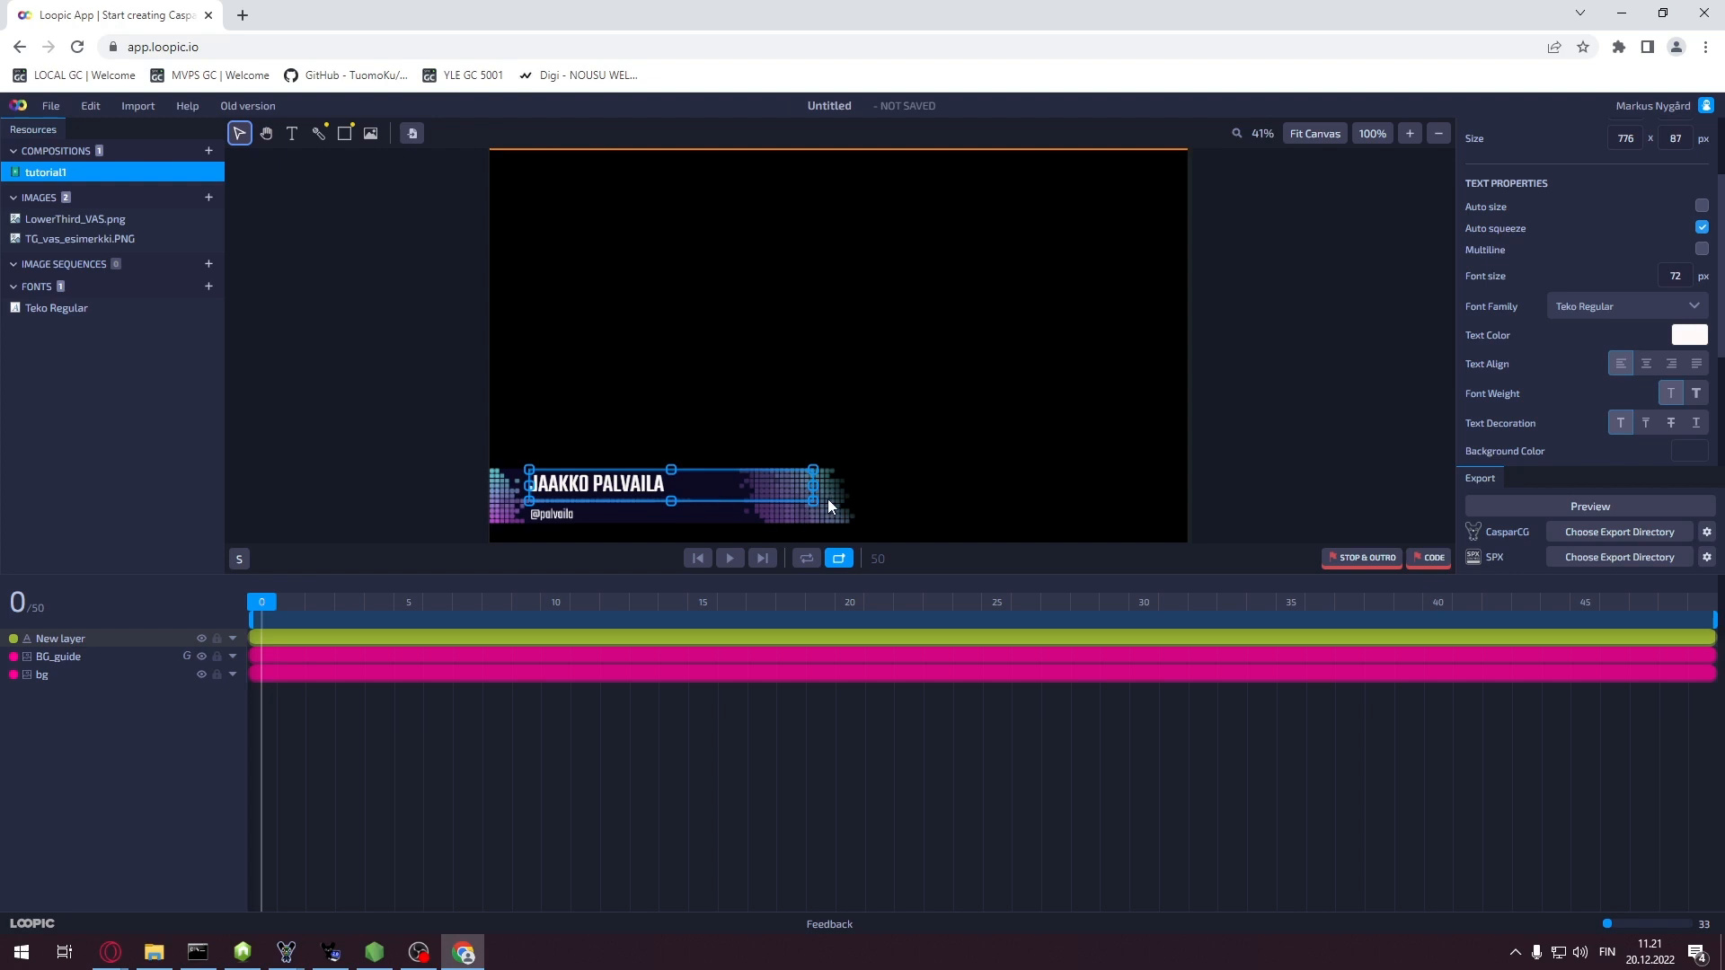
{"action": "key", "text": "Up"}
{"action": "key", "text": "Up"}
{"action": "key", "text": "Up"}
{"action": "key", "text": "Up"}
{"action": "key", "text": "Up"}
{"action": "key", "text": "Up"}
{"action": "key", "text": "Up"}
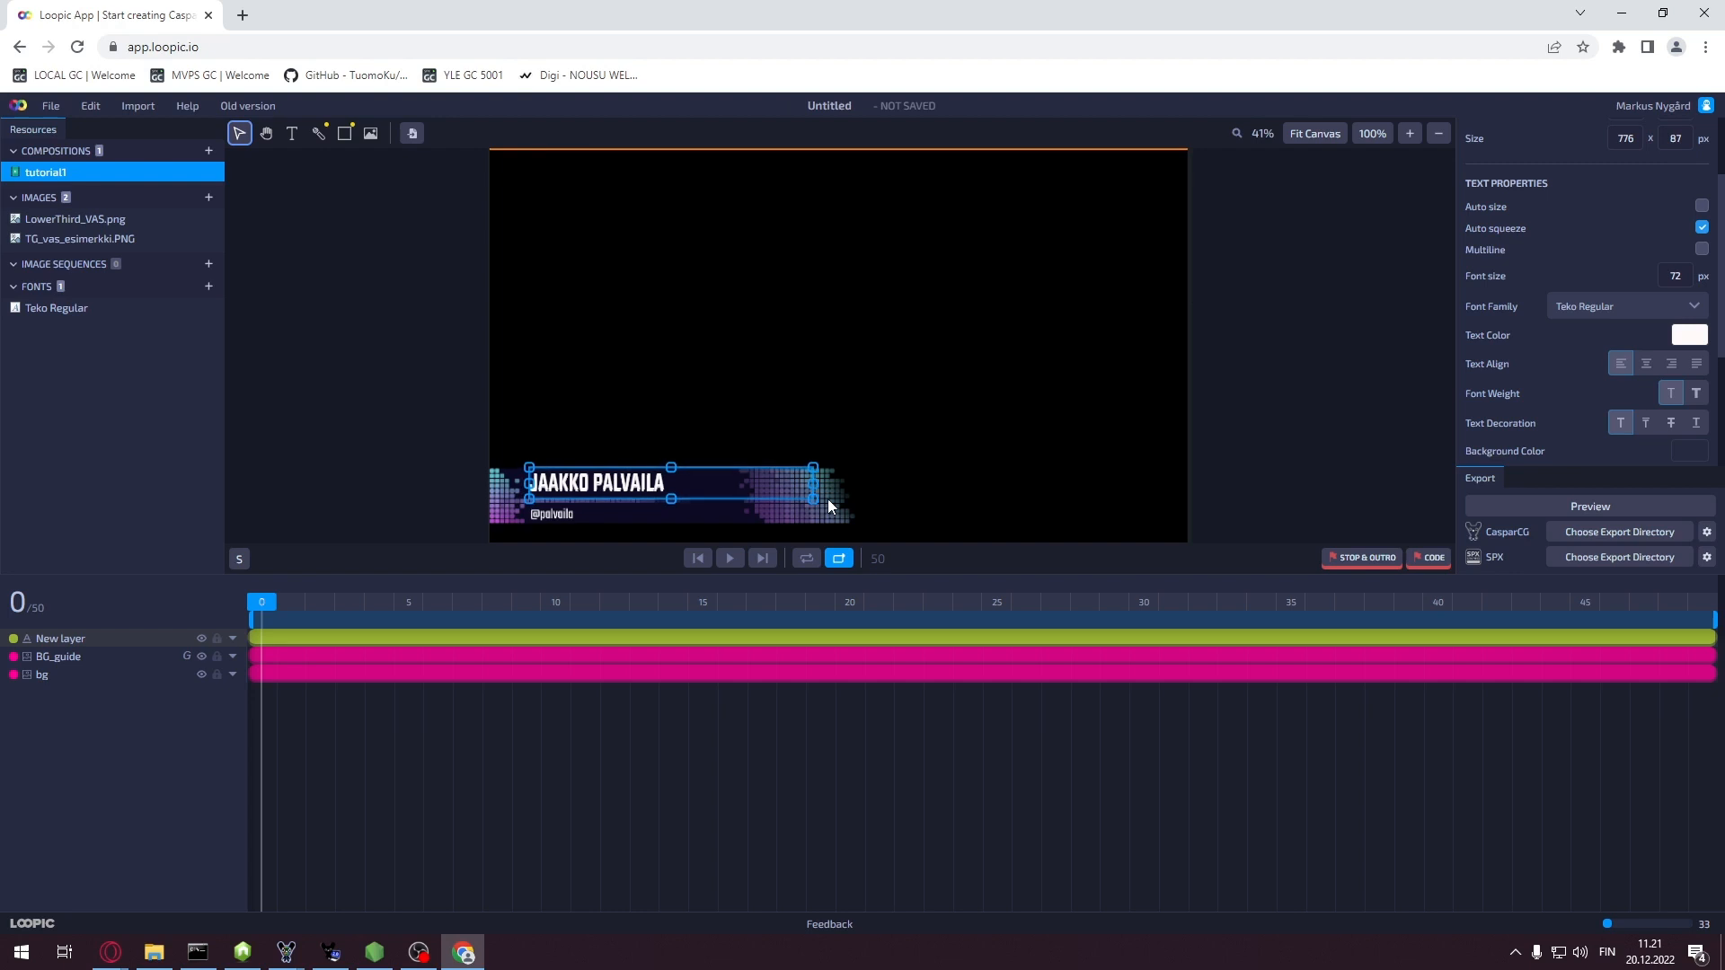
{"action": "key", "text": "Down"}
{"action": "key", "text": "Down"}
{"action": "key", "text": "Down"}
{"action": "key", "text": "Down"}
{"action": "key", "text": "Down"}
{"action": "key", "text": "Down"}
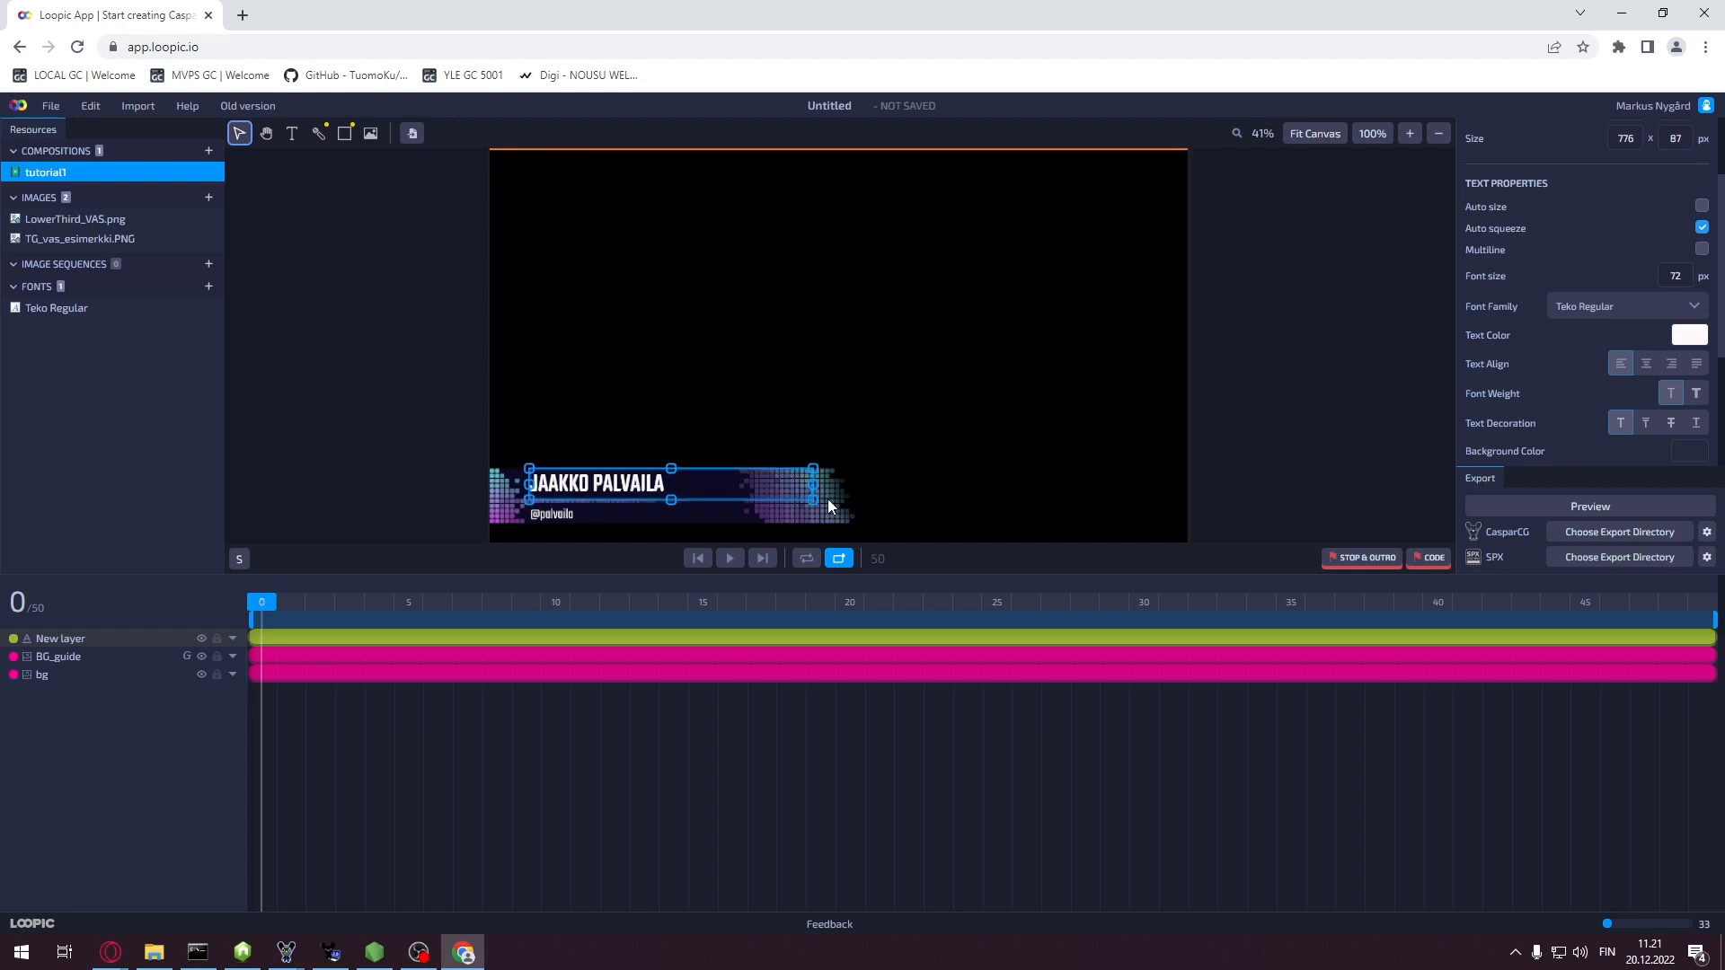
{"action": "key", "text": "Left"}
{"action": "key", "text": "Left"}
{"action": "key", "text": "Right"}
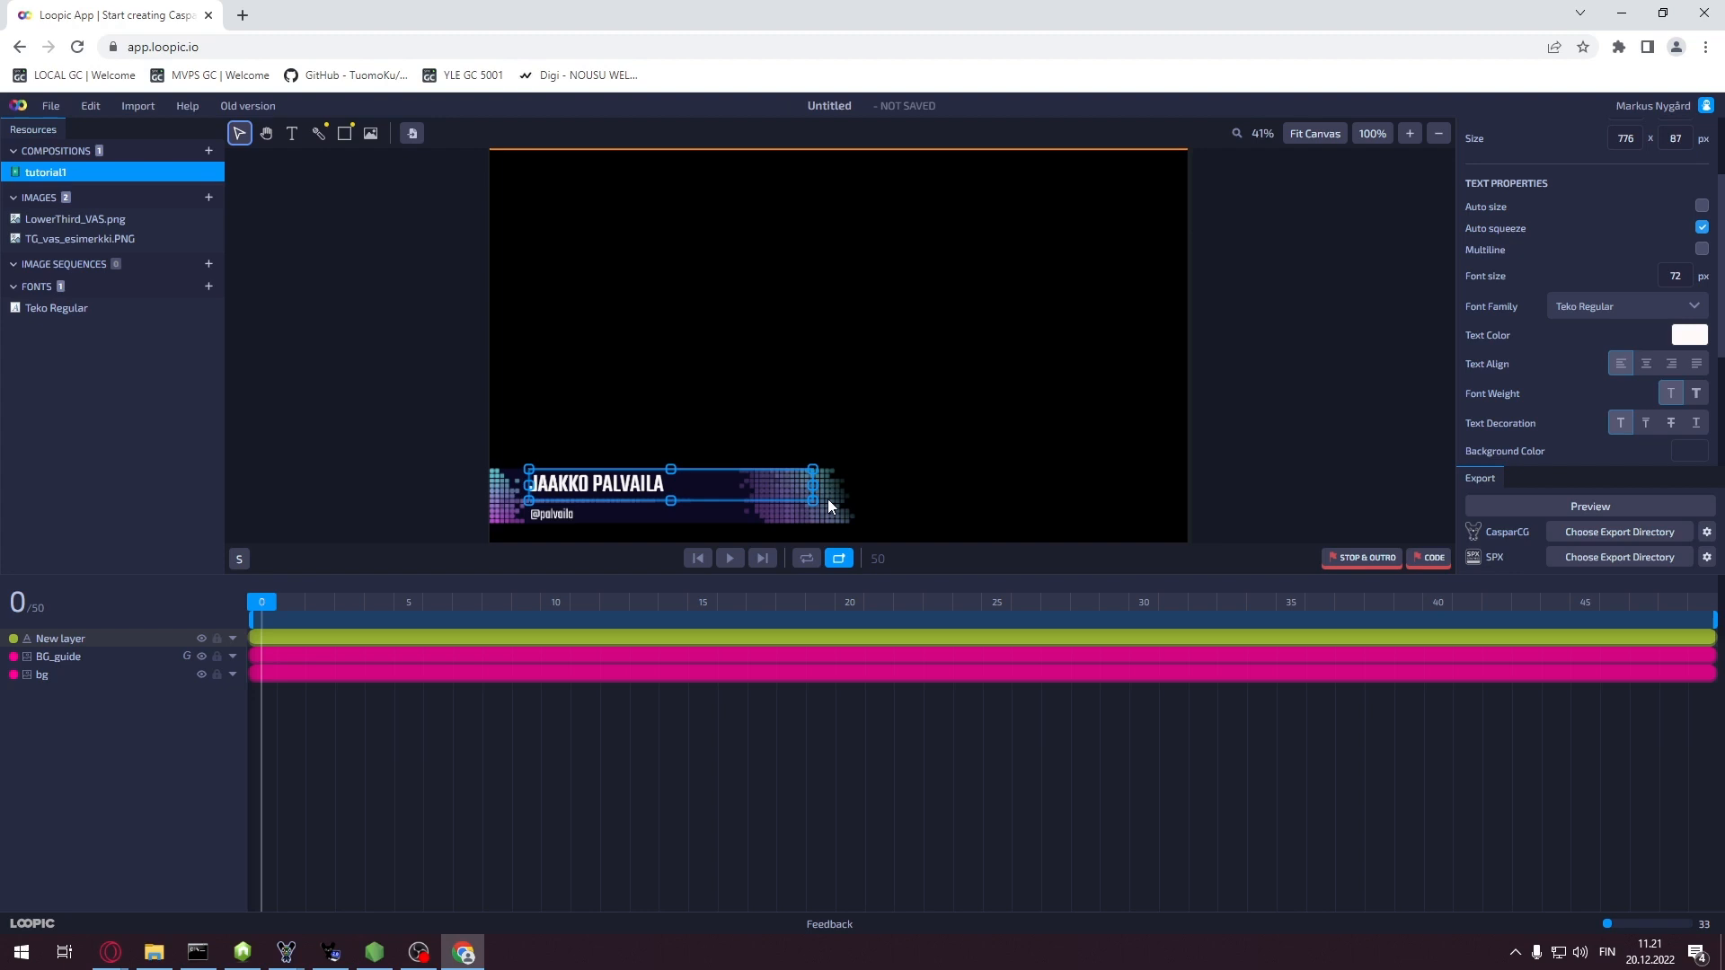
{"action": "left_click_drag", "start_coordinate": [812, 487], "coordinate": [747, 493]}
Add a 0% opacity keyframe to the name text at frame 5 and hide the BG_guide layer
{"action": "left_click", "coordinate": [233, 639]}
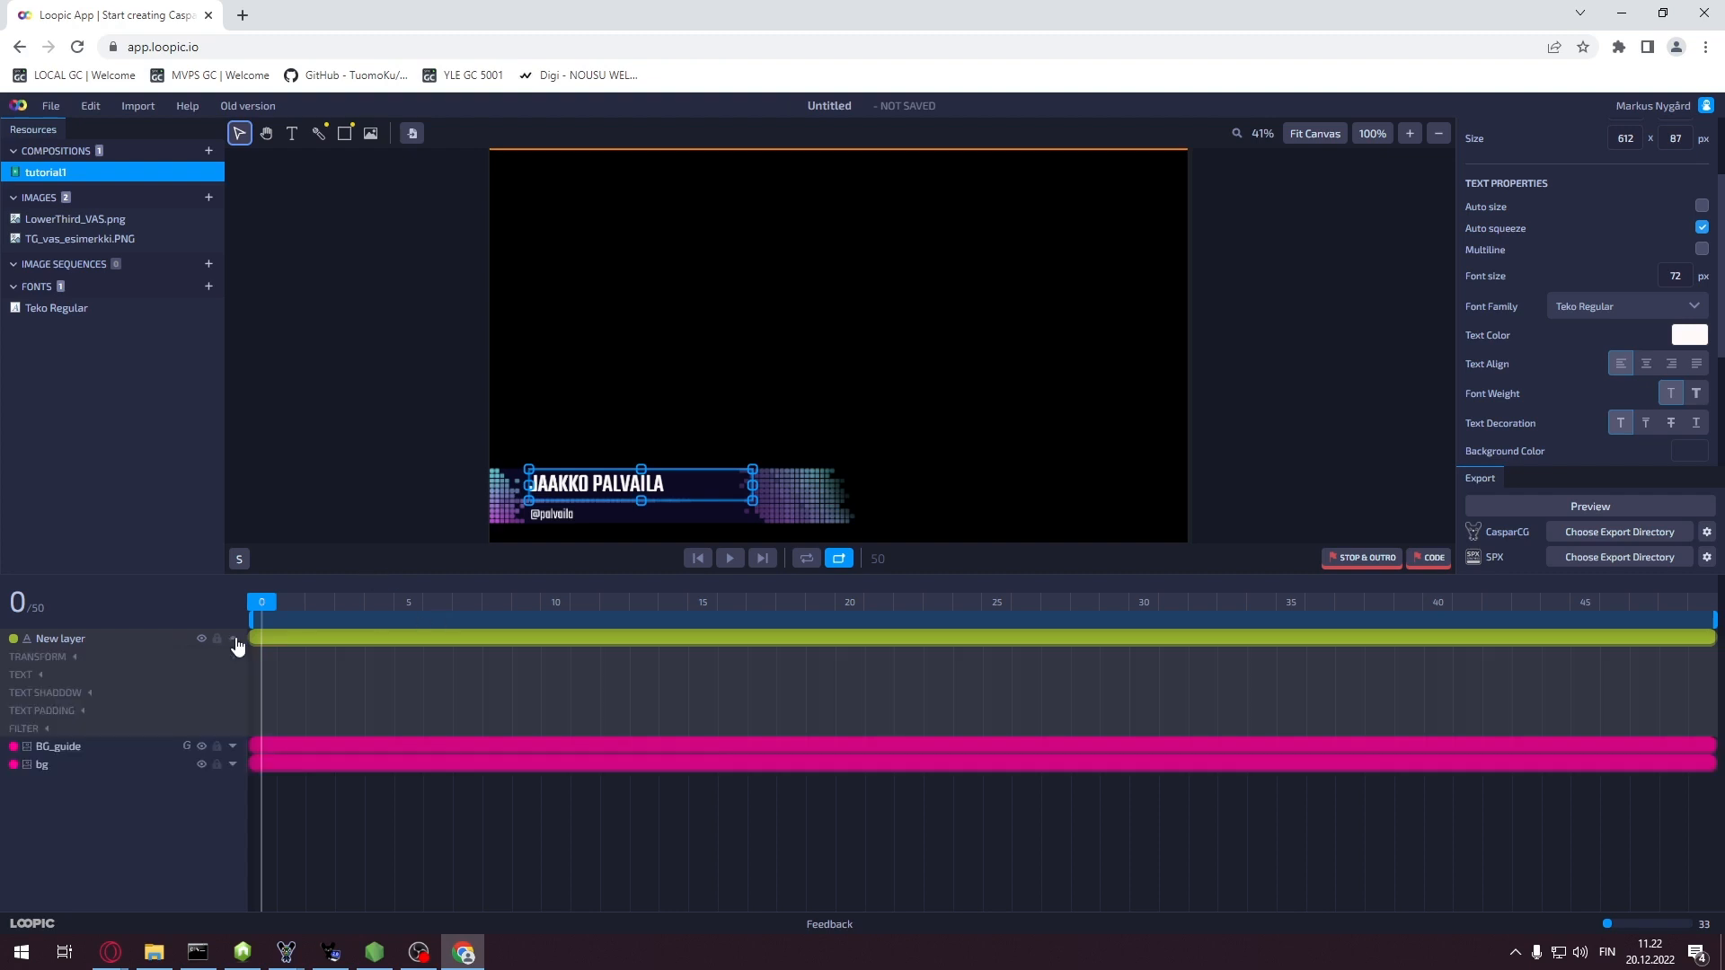
{"action": "left_click", "coordinate": [70, 657]}
{"action": "left_click_drag", "start_coordinate": [263, 604], "coordinate": [408, 613]}
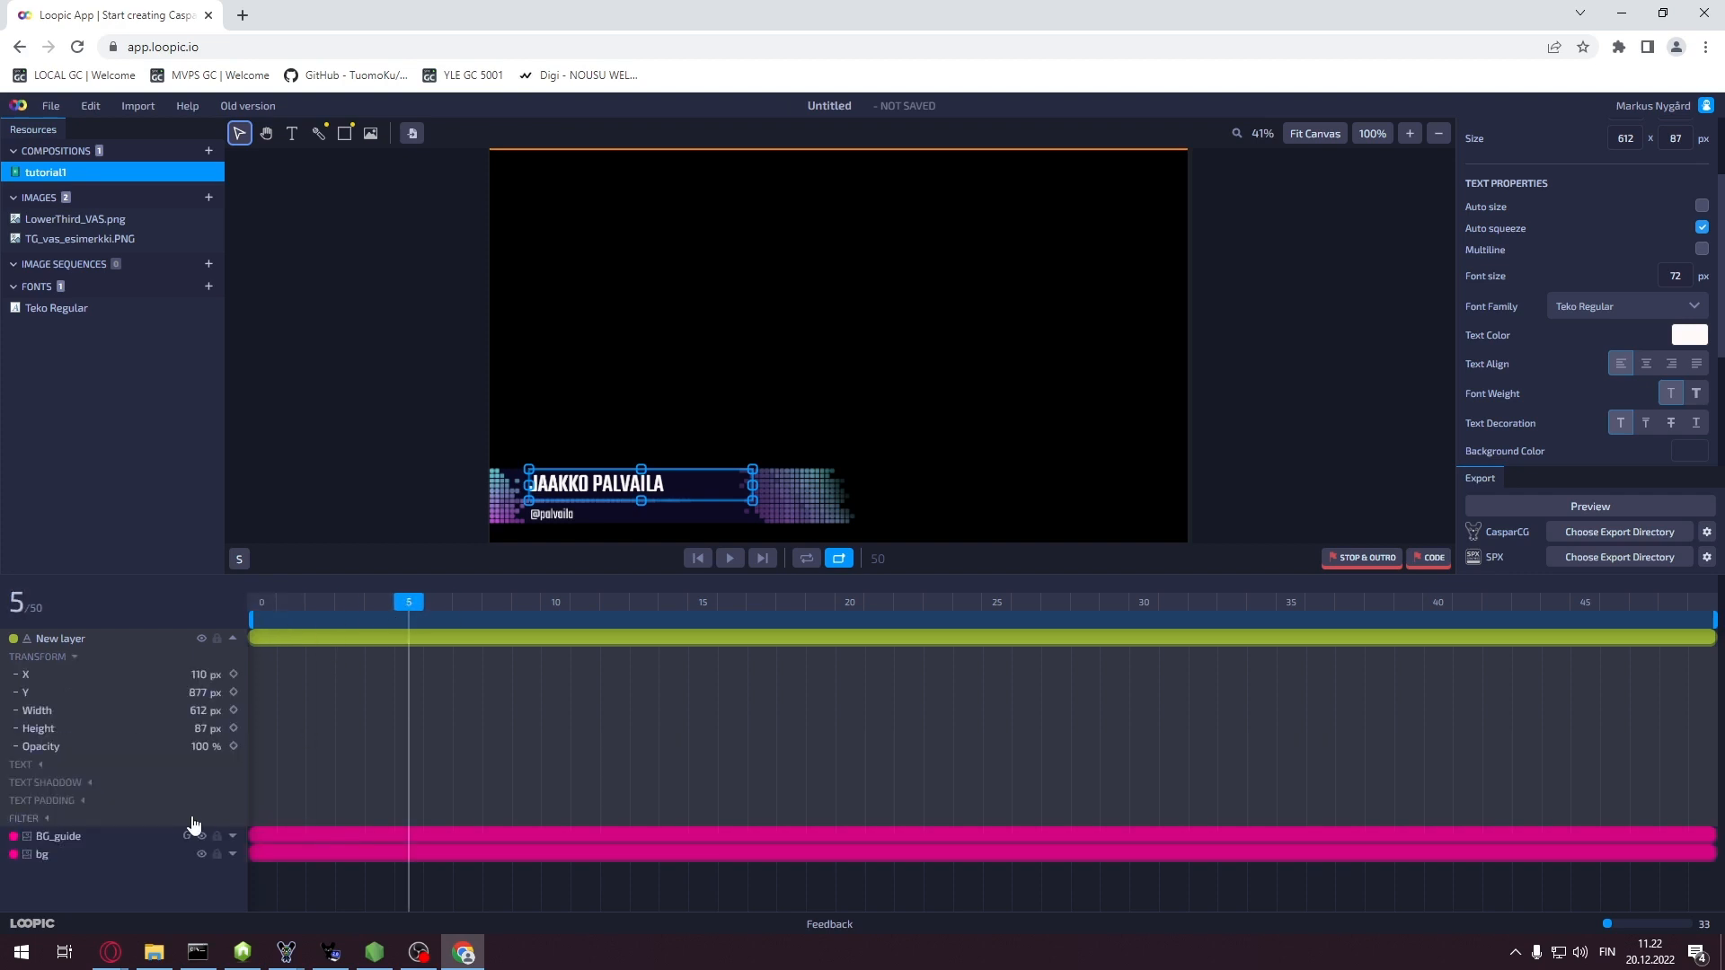
{"action": "left_click", "coordinate": [198, 747]}
{"action": "key", "text": "Return"}
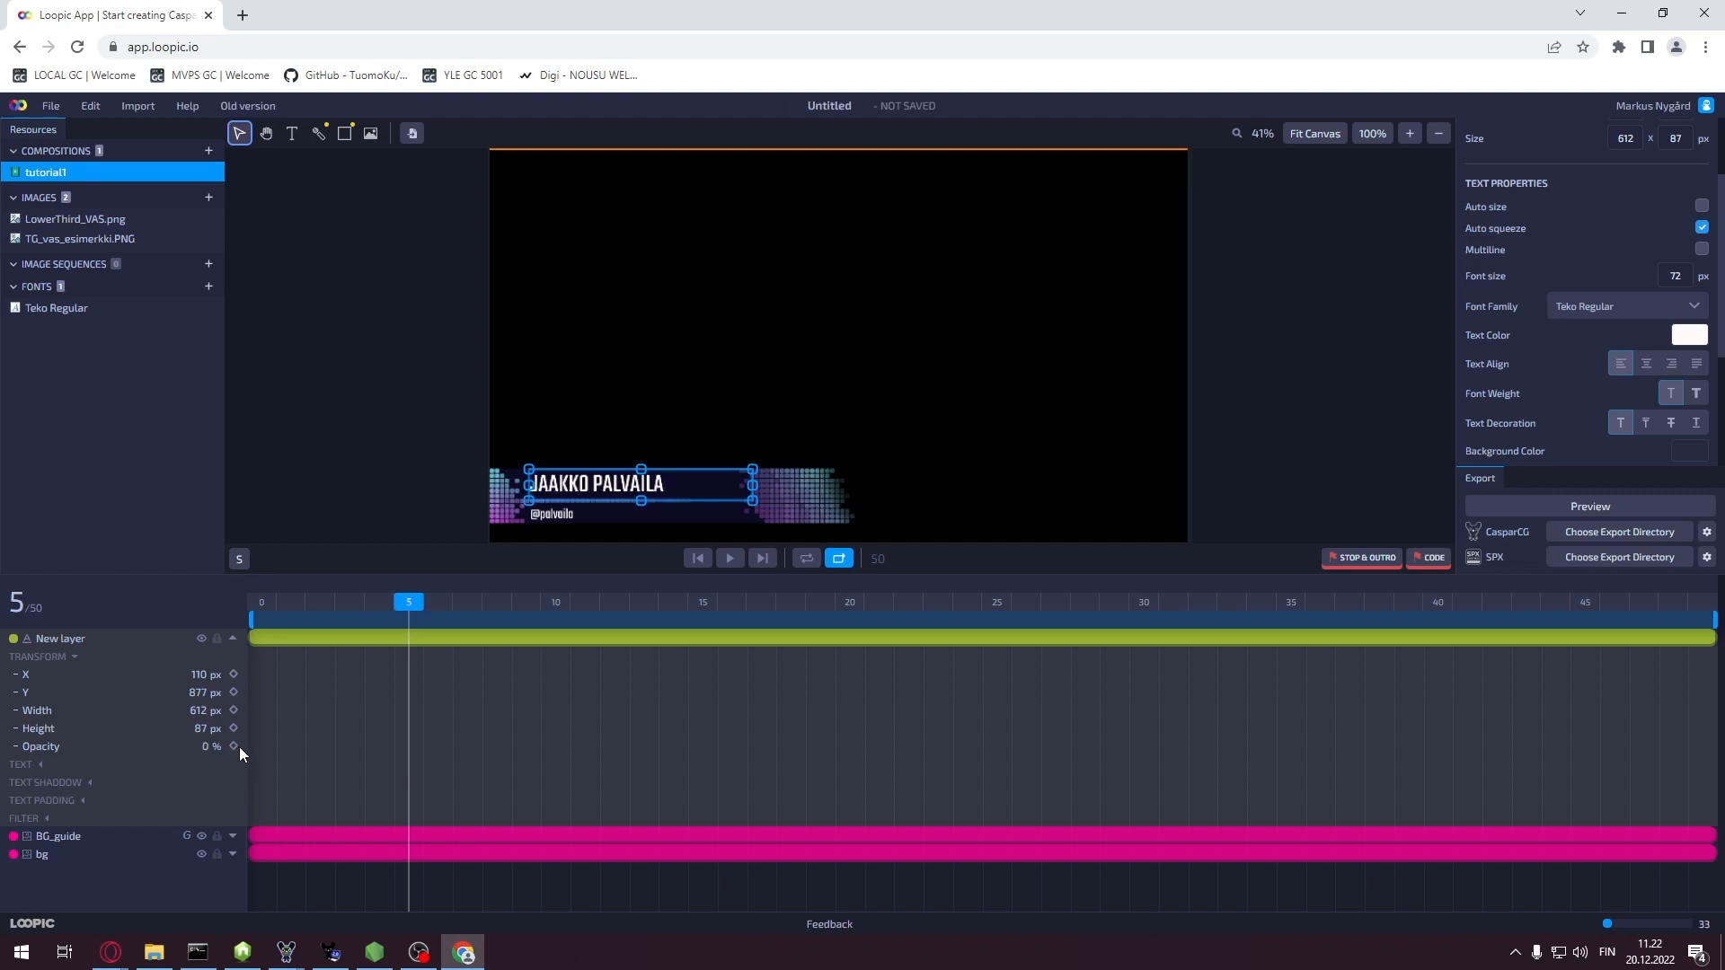
{"action": "left_click", "coordinate": [232, 747]}
{"action": "left_click", "coordinate": [199, 835]}
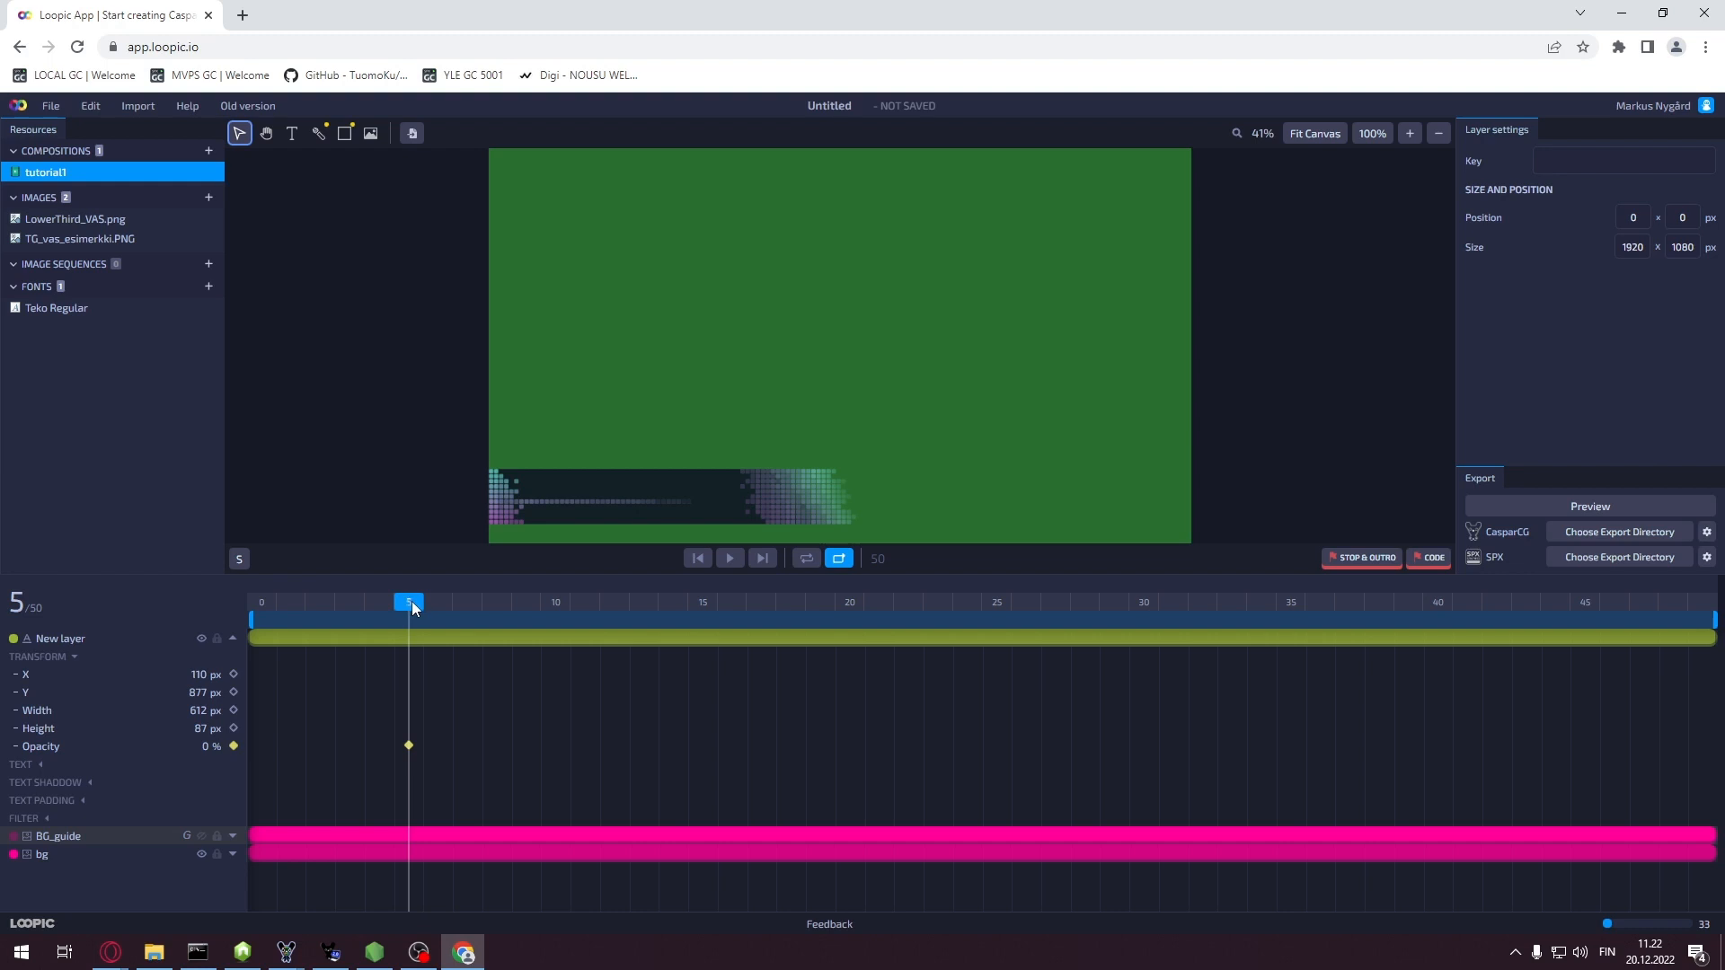
Add a fully opaque 100% opacity keyframe at frame 20
{"action": "left_click_drag", "start_coordinate": [412, 607], "coordinate": [854, 624]}
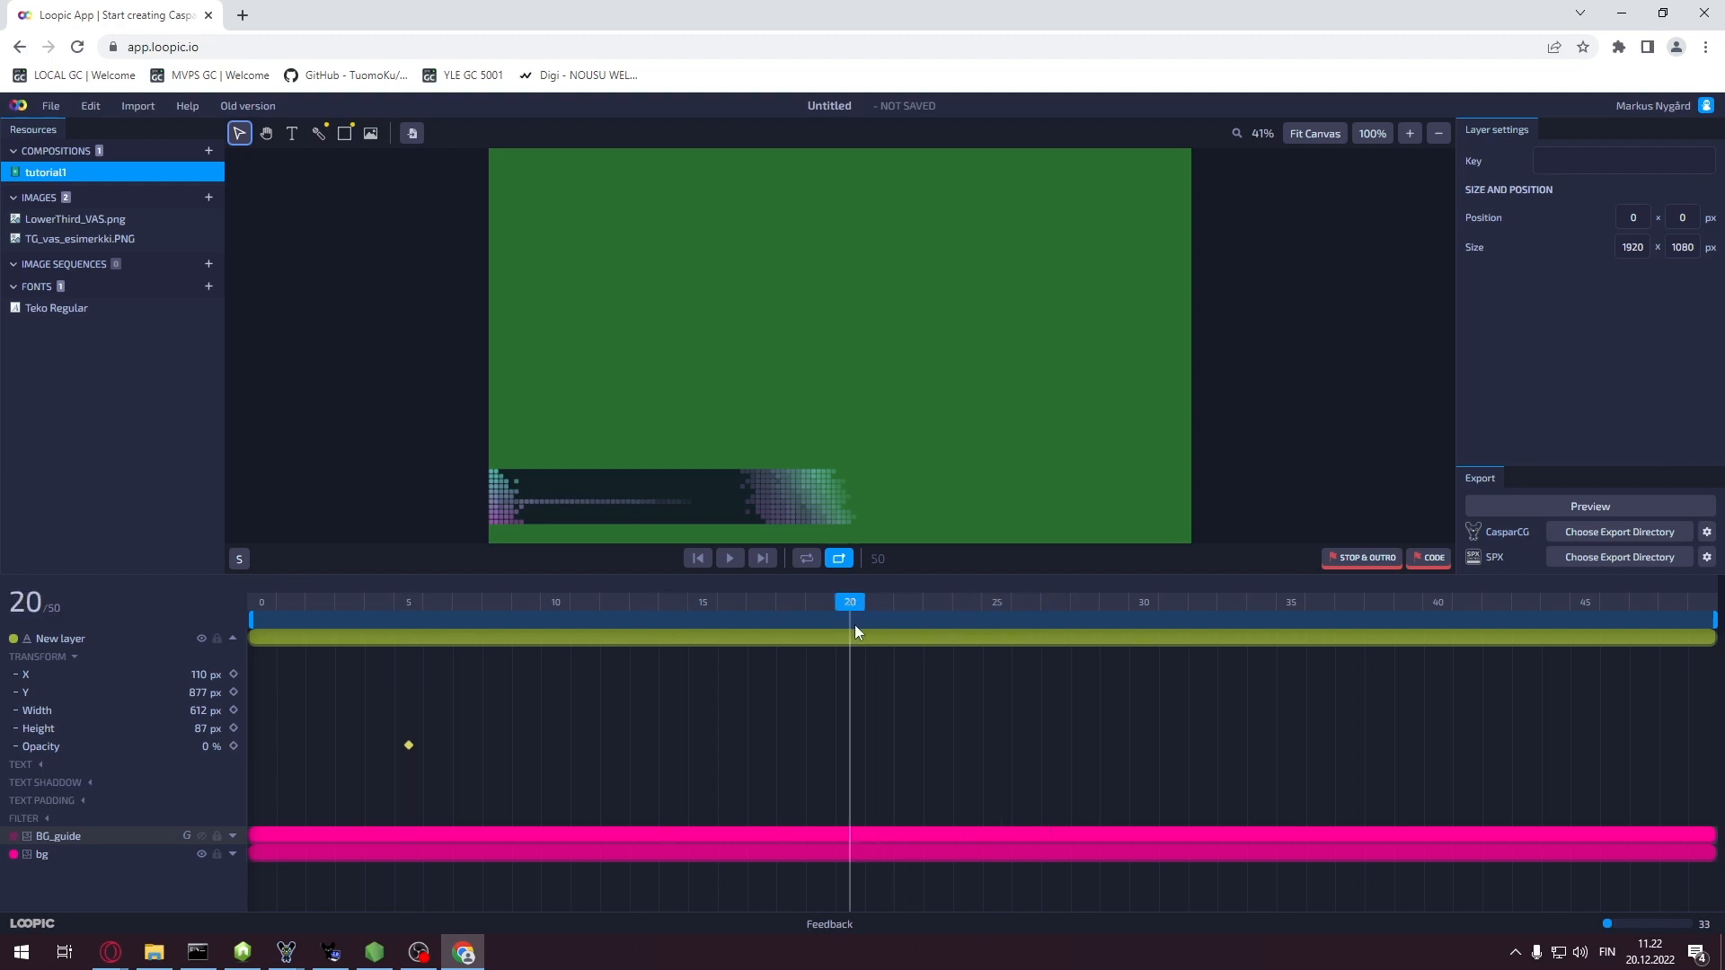
{"action": "left_click", "coordinate": [199, 749]}
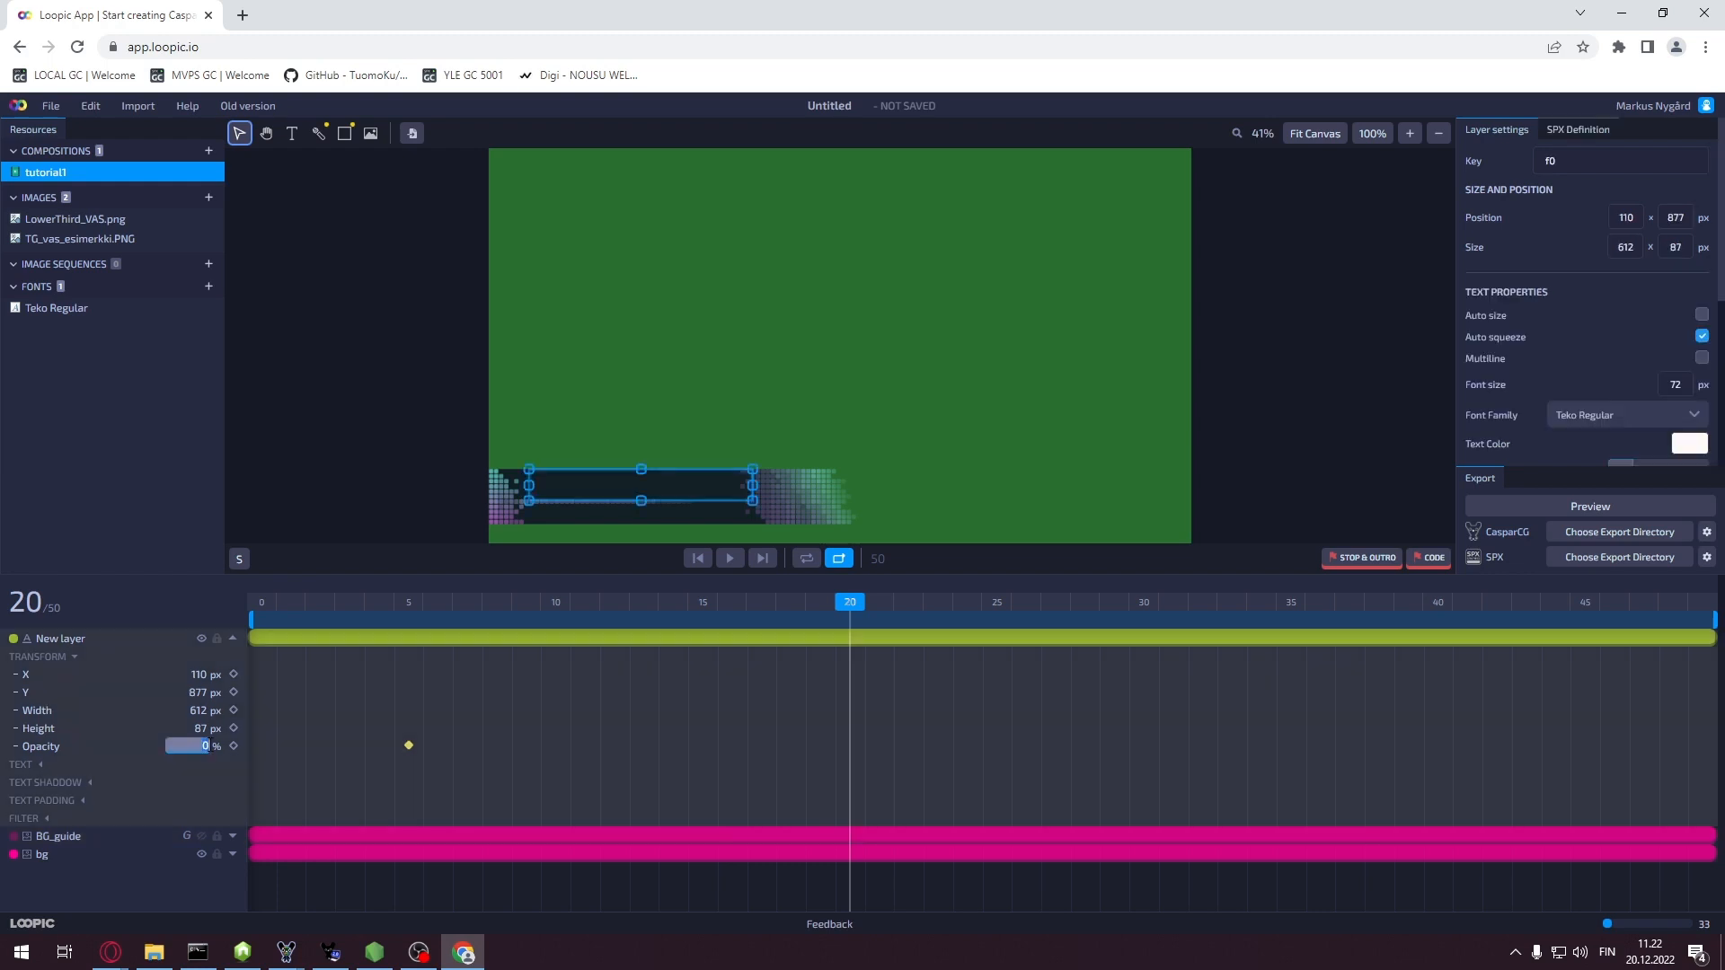
{"action": "type", "text": "100"}
{"action": "key", "text": "Return"}
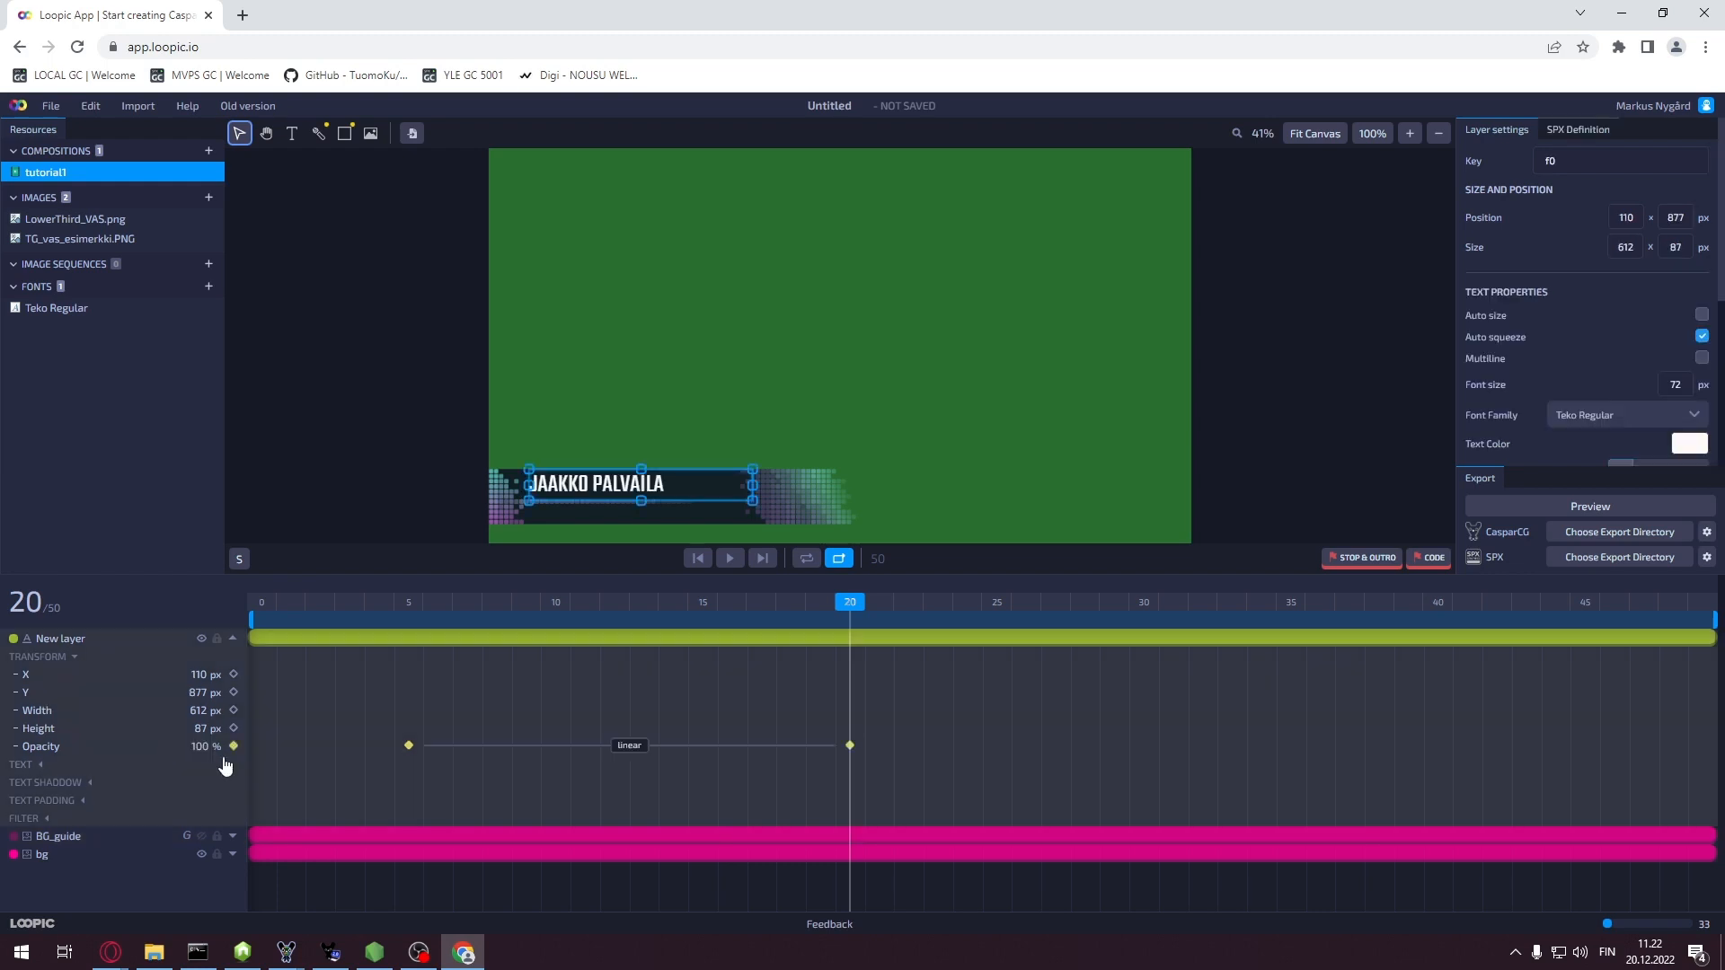
Hold opacity with a keyframe at frame 30, then fade it to 0% at frame 45
{"action": "left_click_drag", "start_coordinate": [854, 607], "coordinate": [1140, 607]}
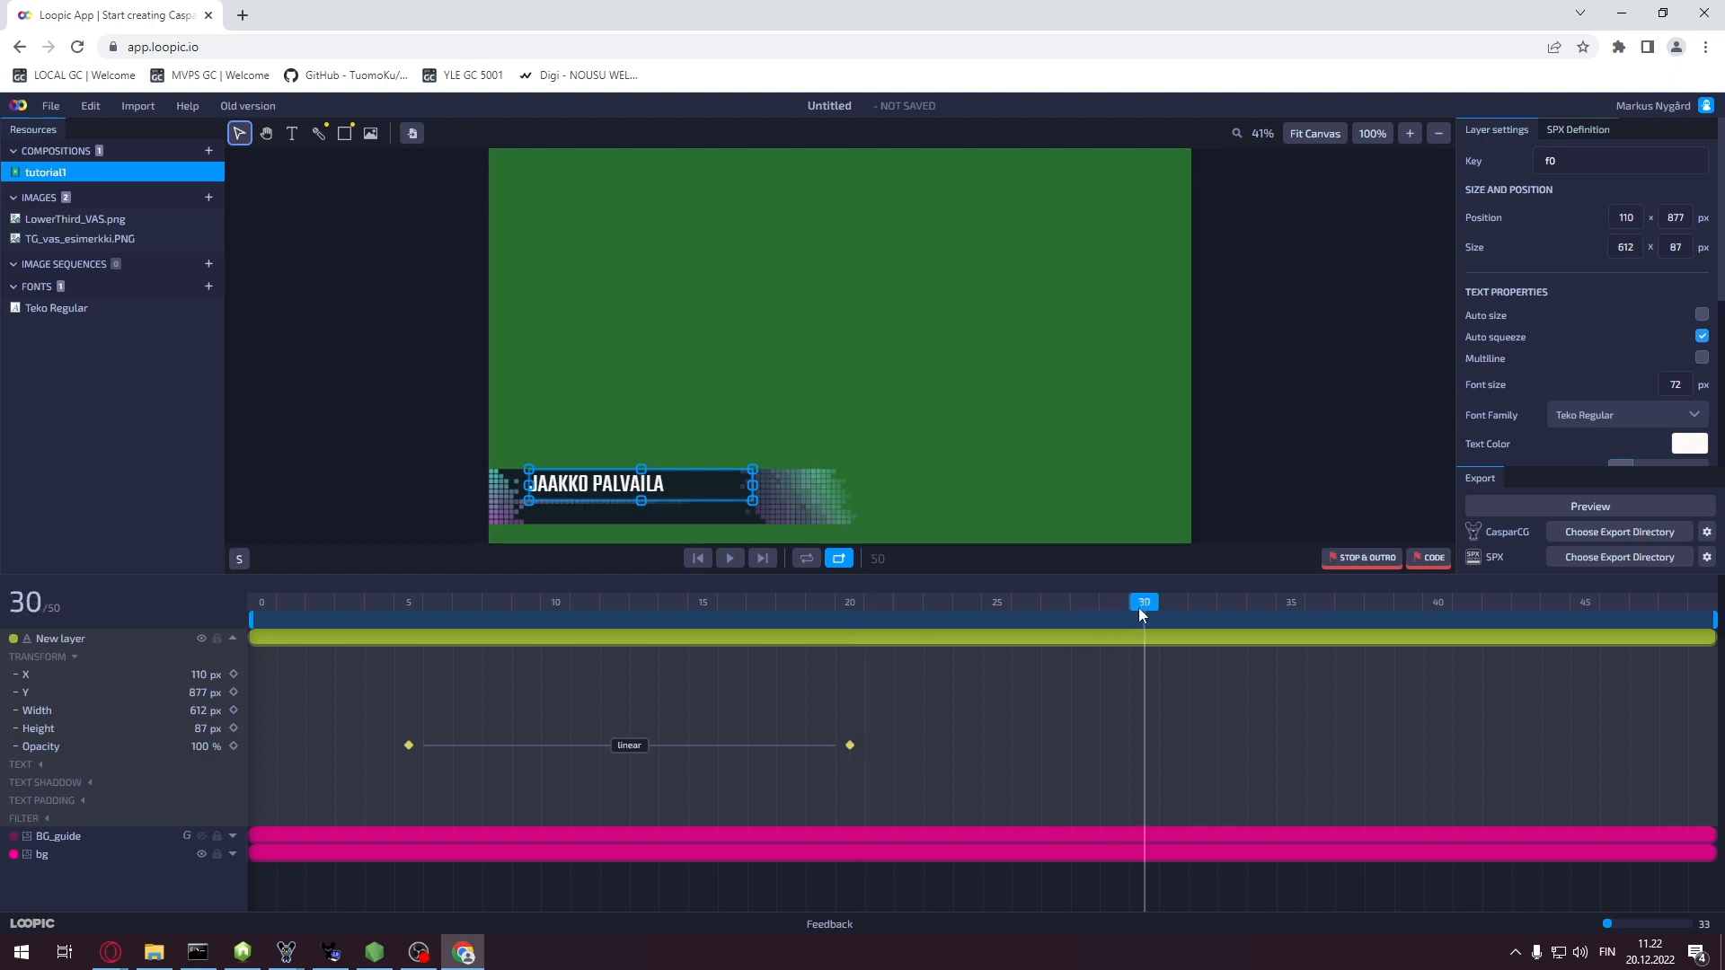
{"action": "left_click", "coordinate": [233, 747]}
{"action": "left_click_drag", "start_coordinate": [1149, 600], "coordinate": [1585, 613]}
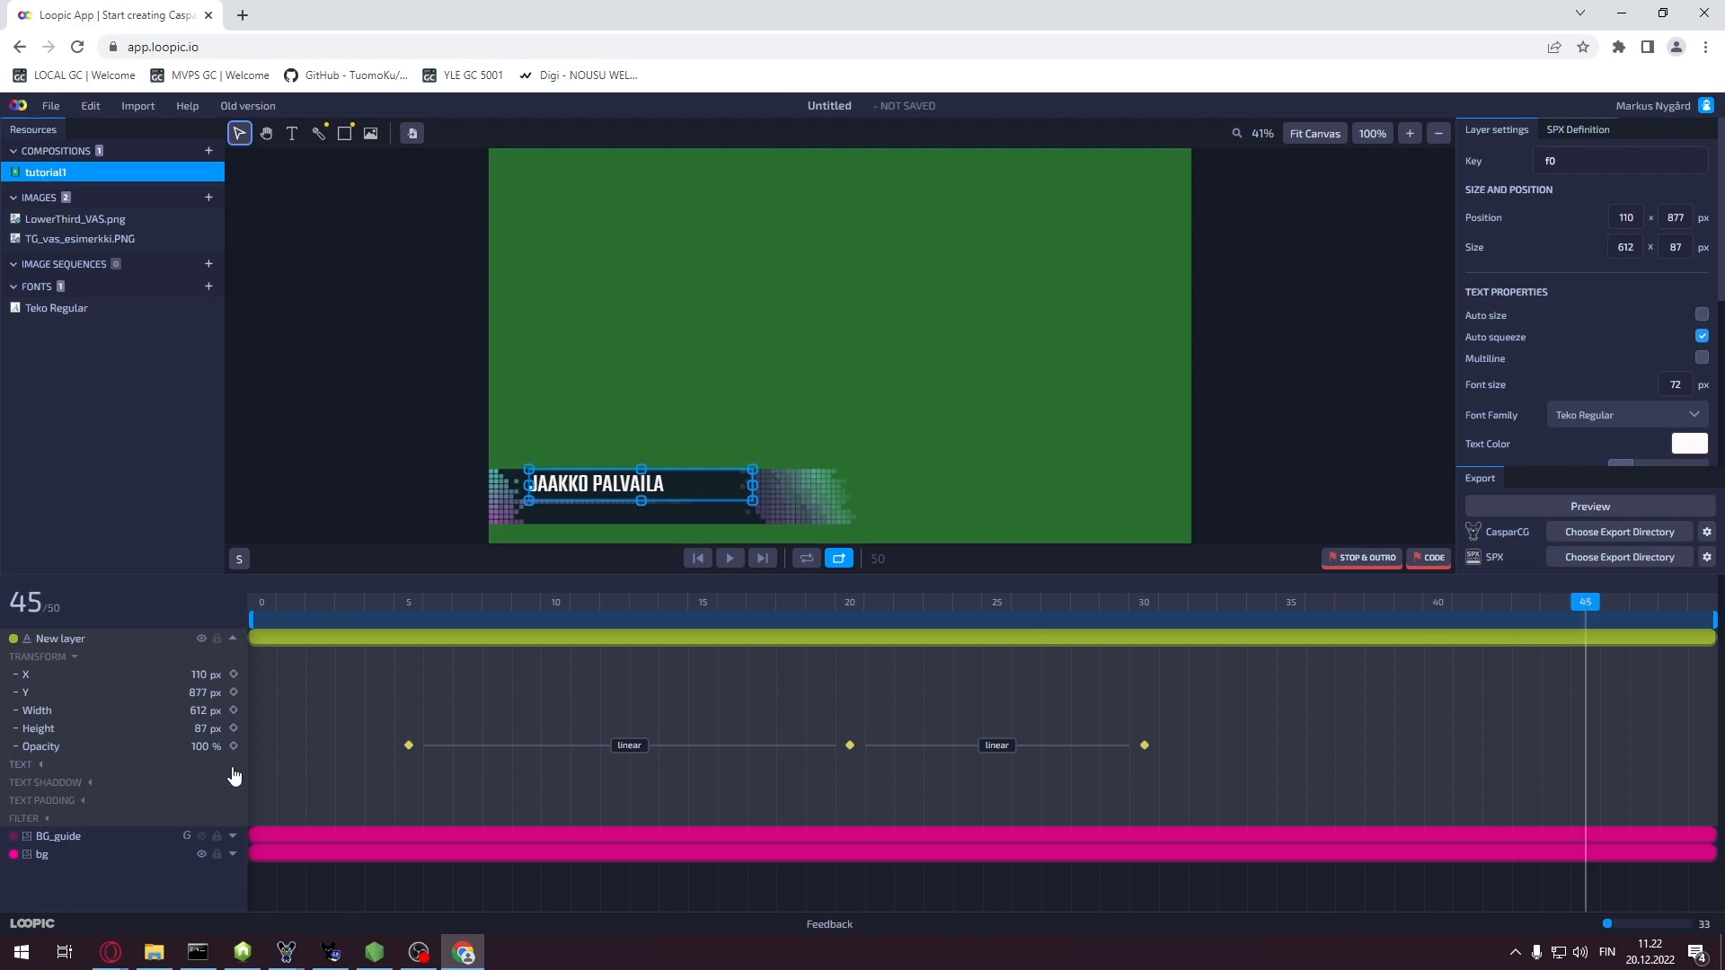
{"action": "left_click", "coordinate": [208, 749]}
{"action": "type", "text": "0"}
{"action": "key", "text": "Return"}
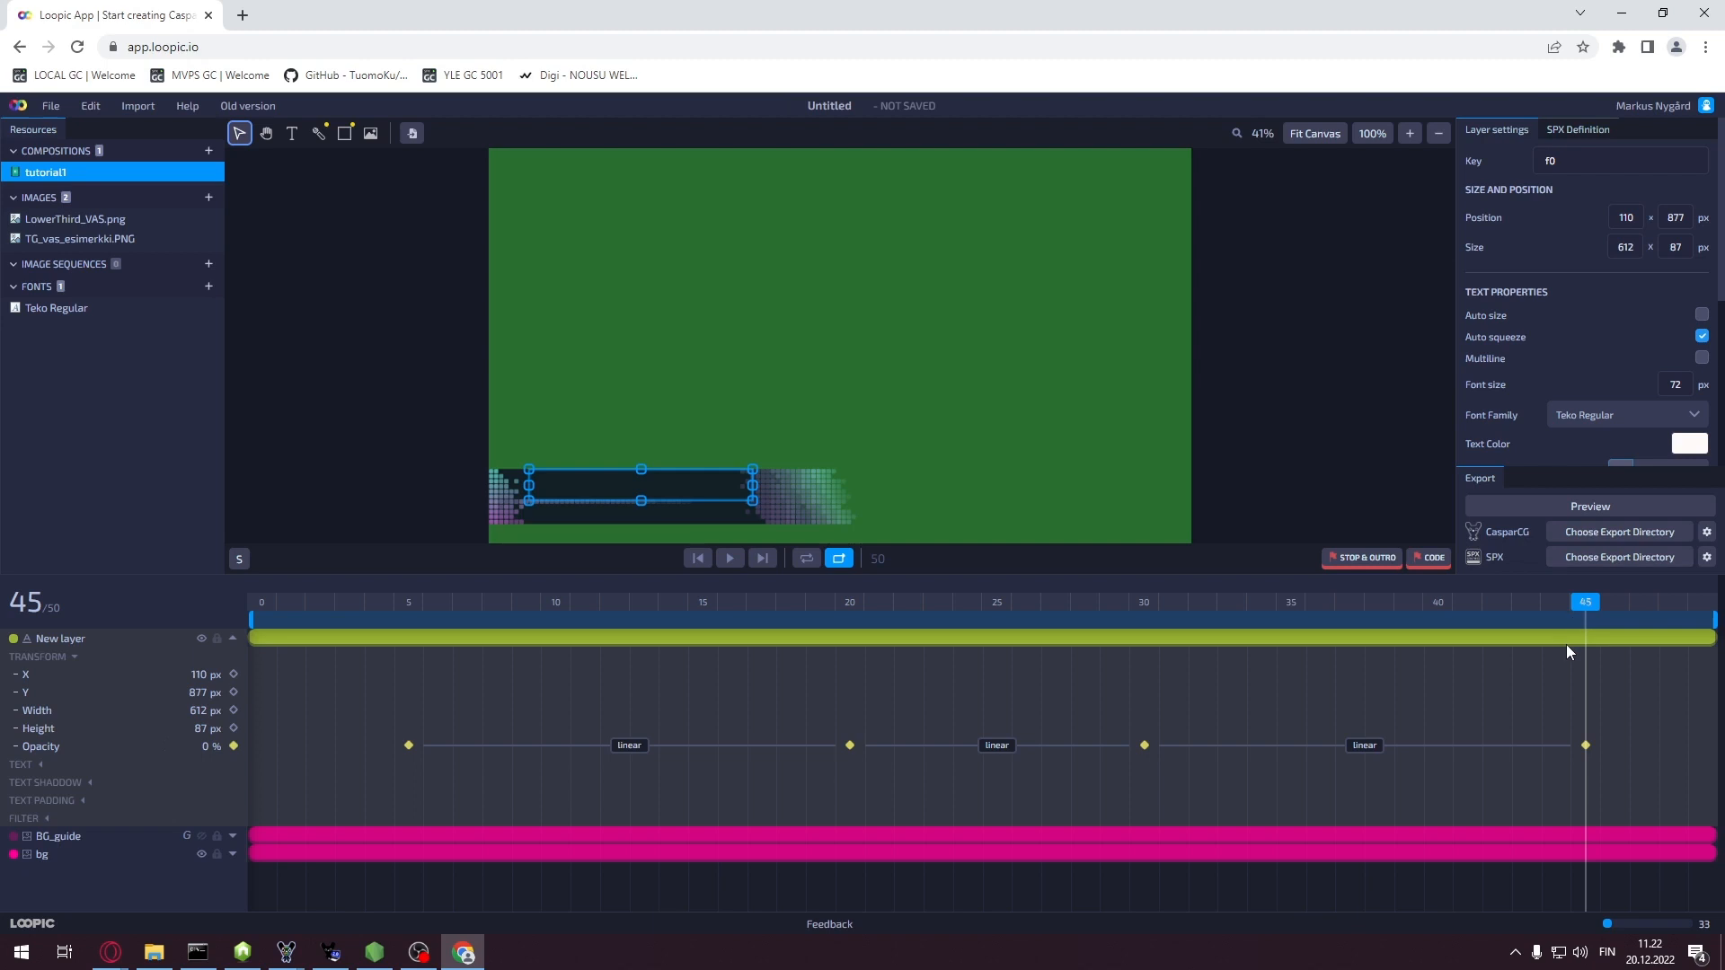
{"action": "left_click_drag", "start_coordinate": [1594, 601], "coordinate": [256, 651]}
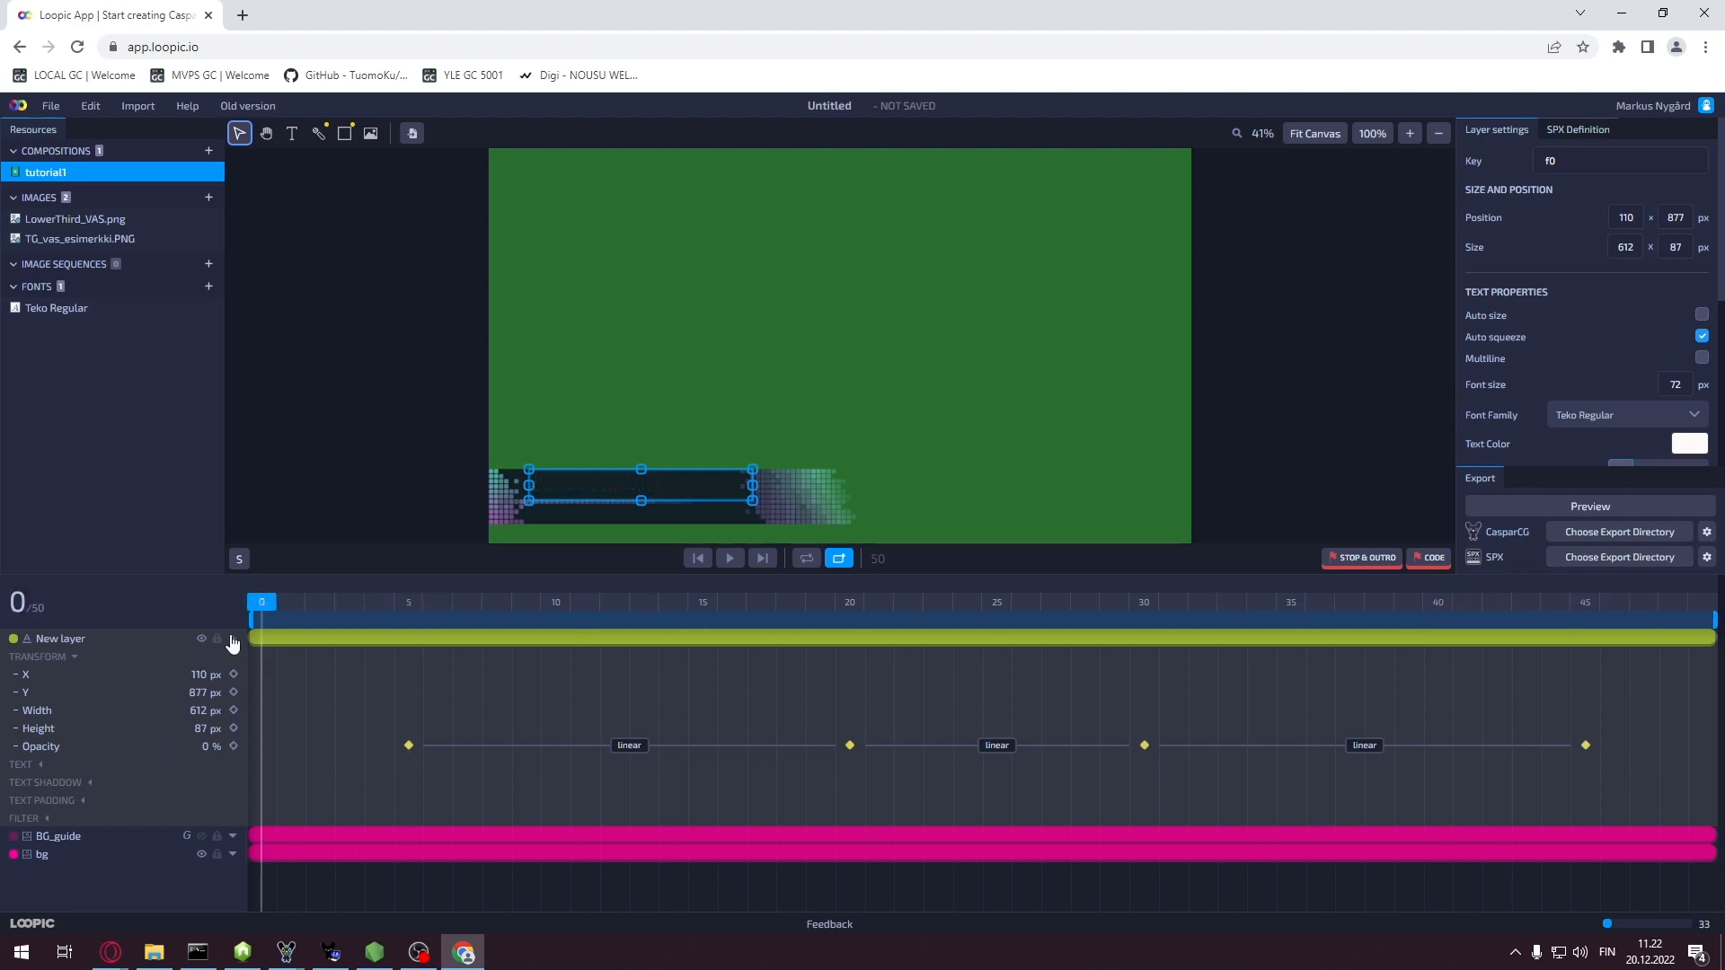
Rename 'New layer' to f0, then make the BG_guide reference visible behind the text
{"action": "left_click", "coordinate": [232, 639]}
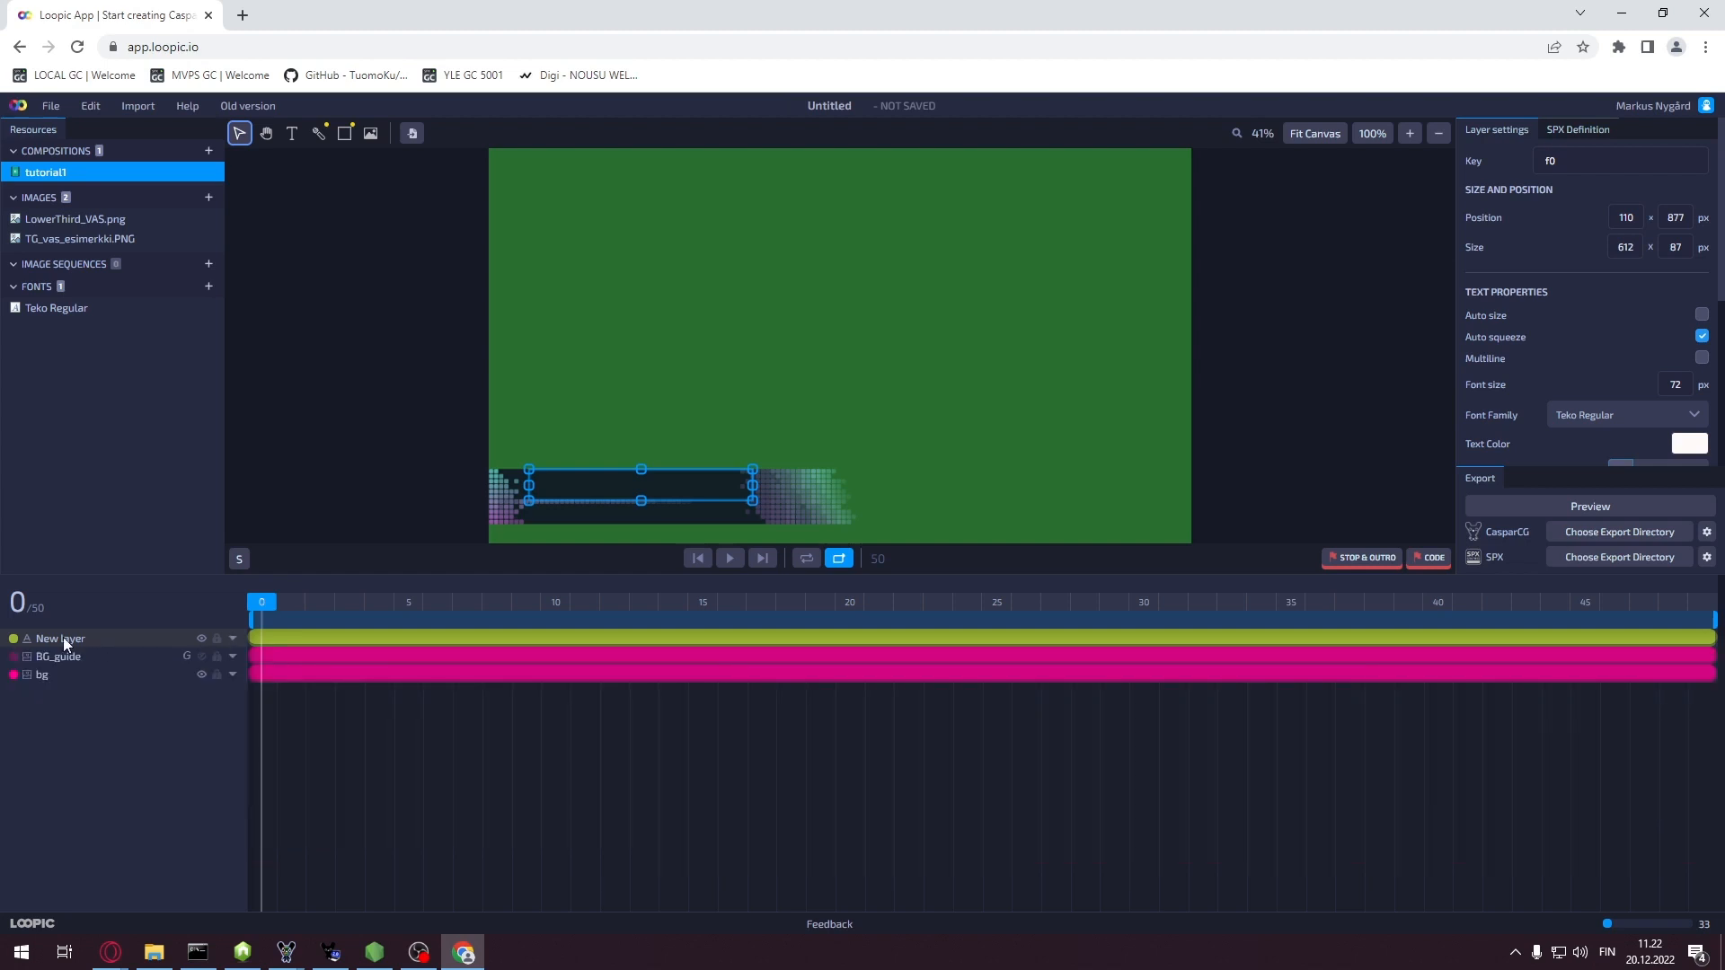
{"action": "double_click", "coordinate": [63, 638]}
{"action": "type", "text": "f0"}
{"action": "left_click", "coordinate": [79, 609]}
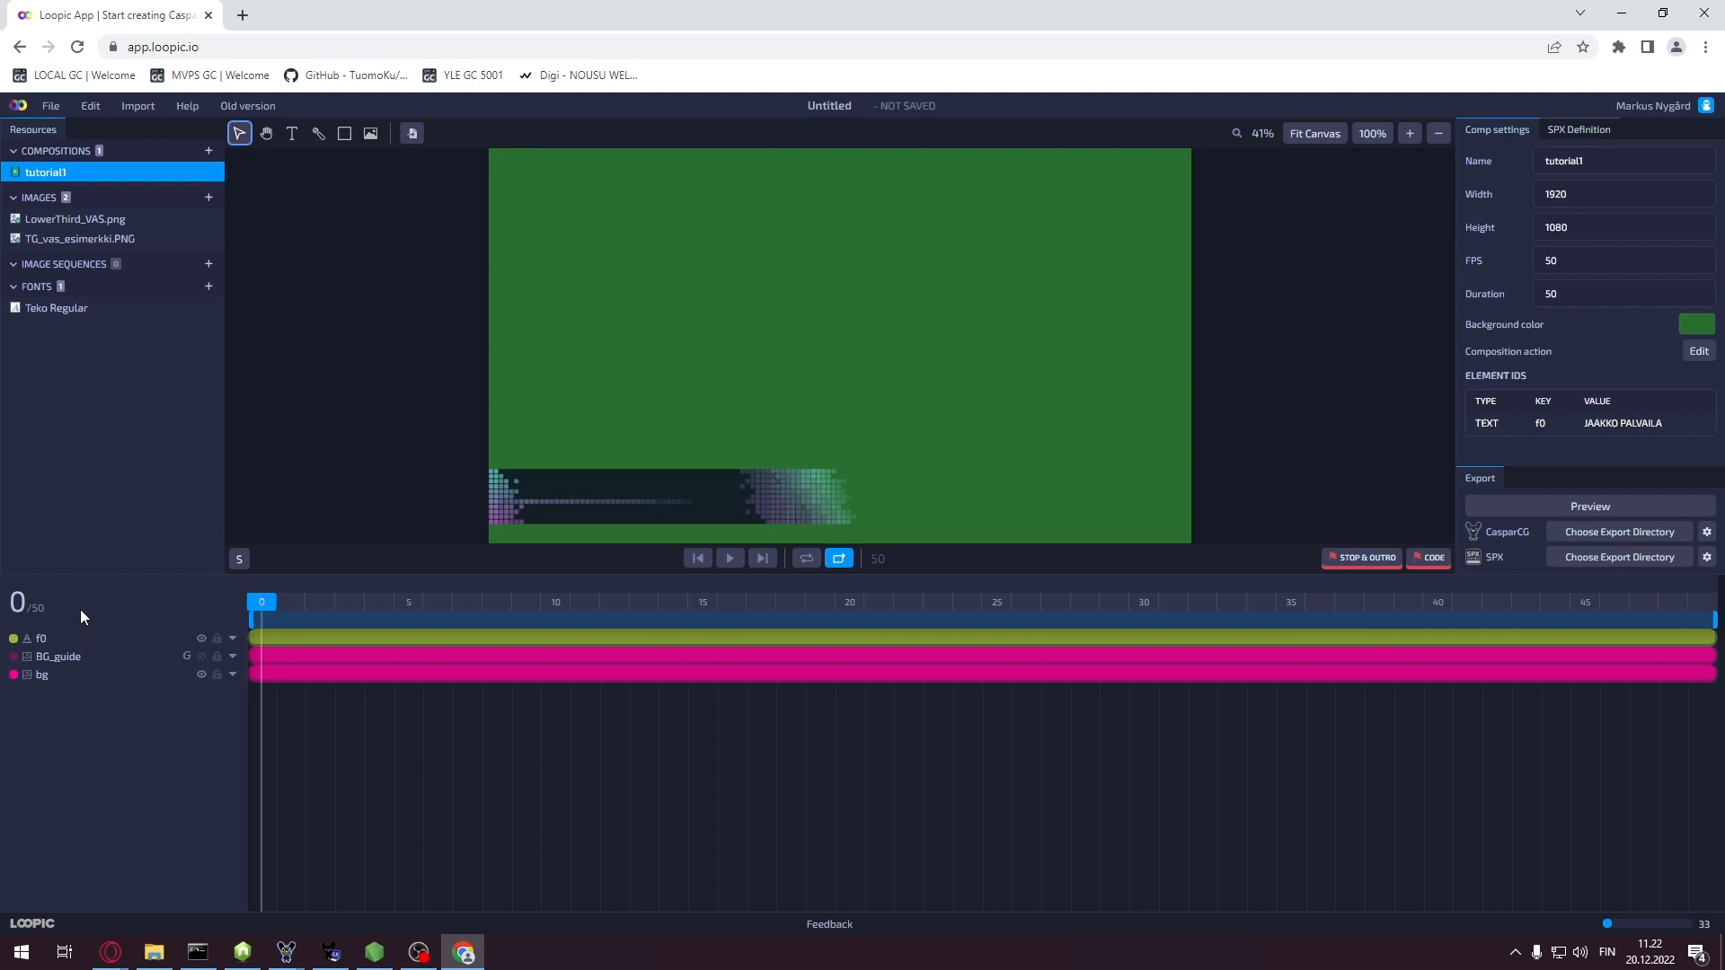
{"action": "left_click", "coordinate": [68, 638]}
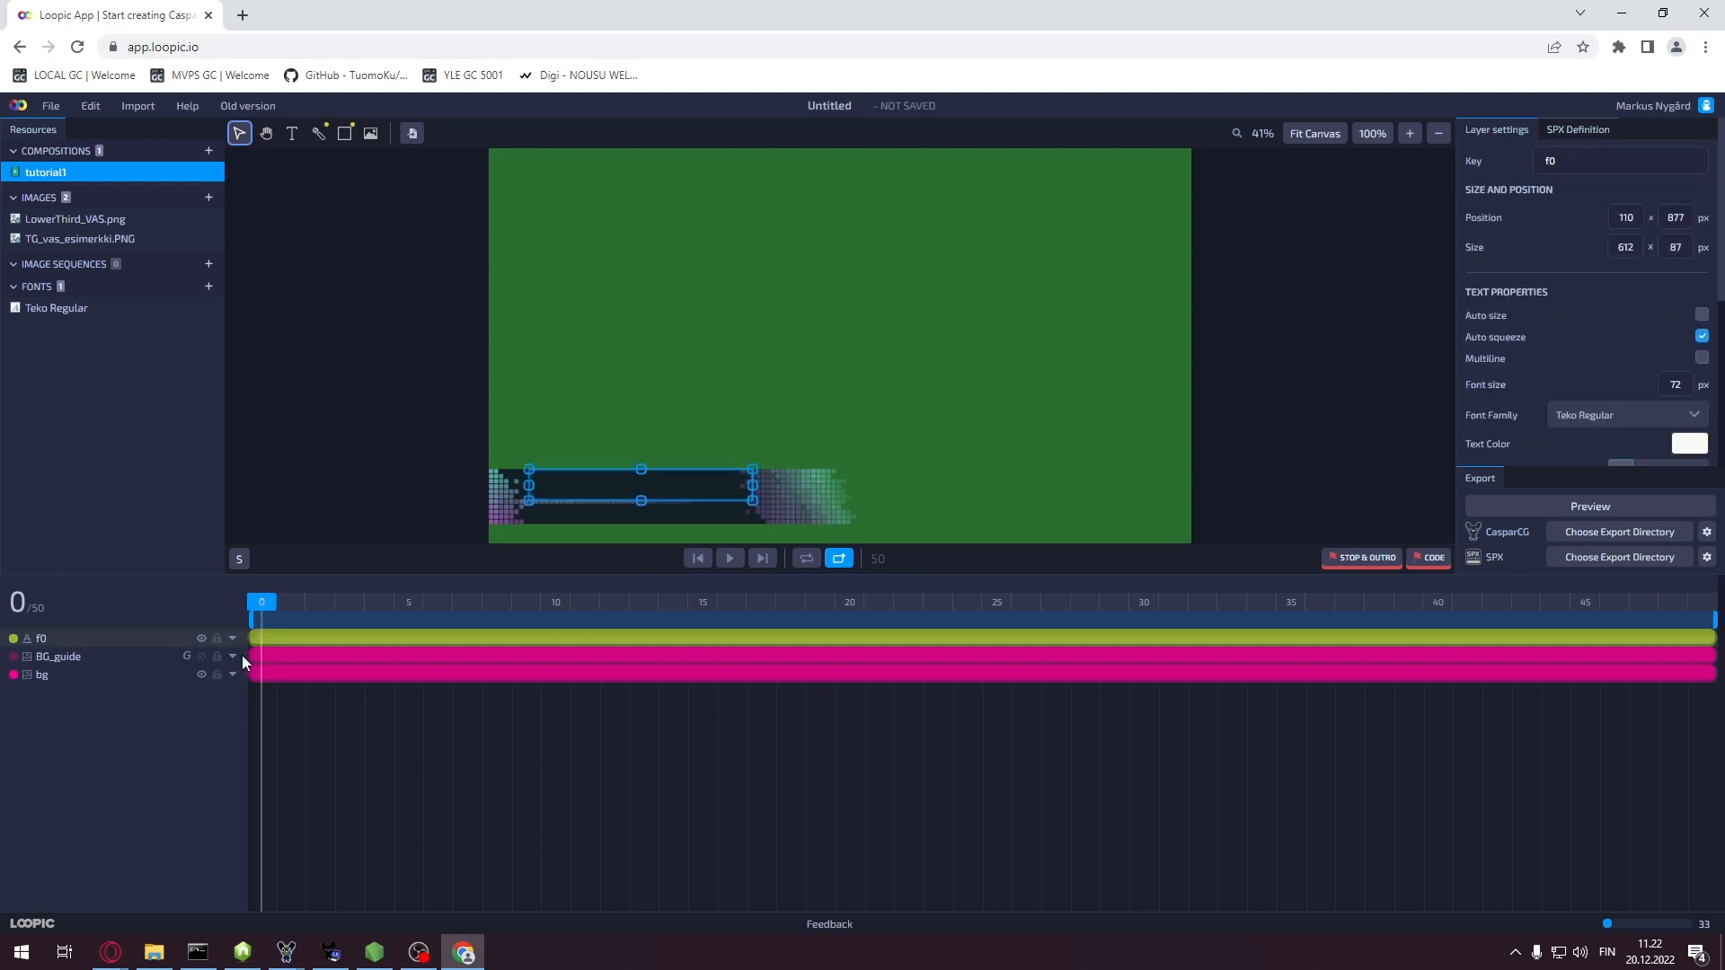
{"action": "left_click", "coordinate": [201, 656]}
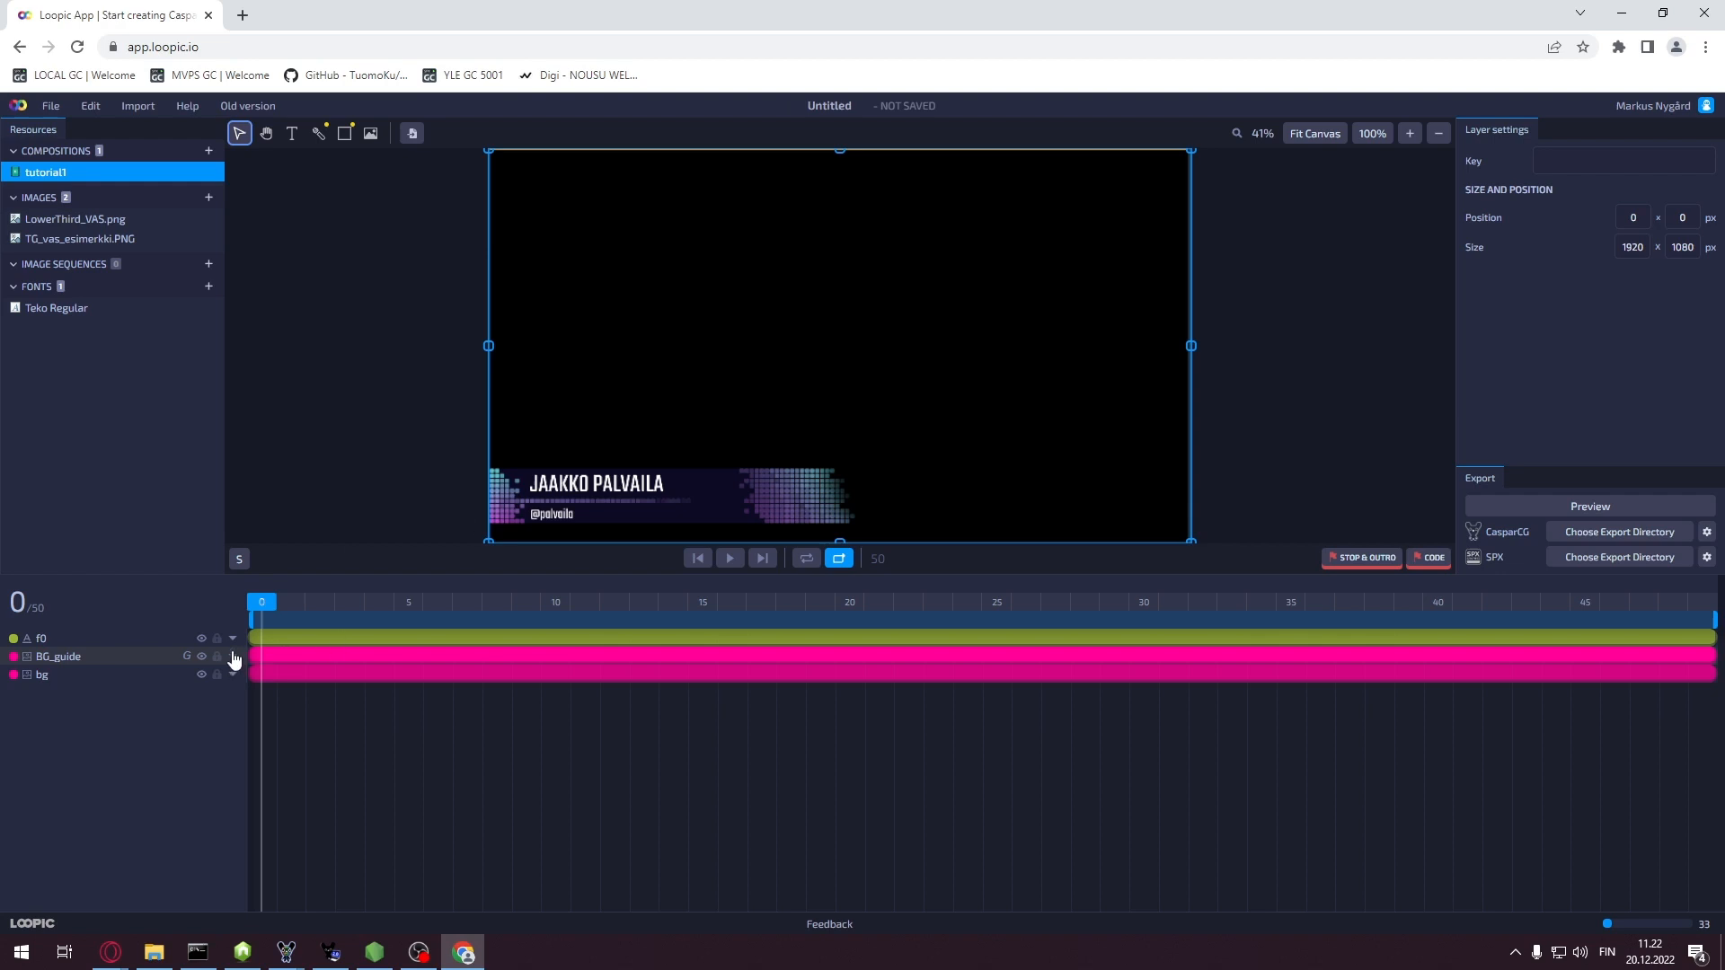
{"action": "left_click", "coordinate": [153, 639]}
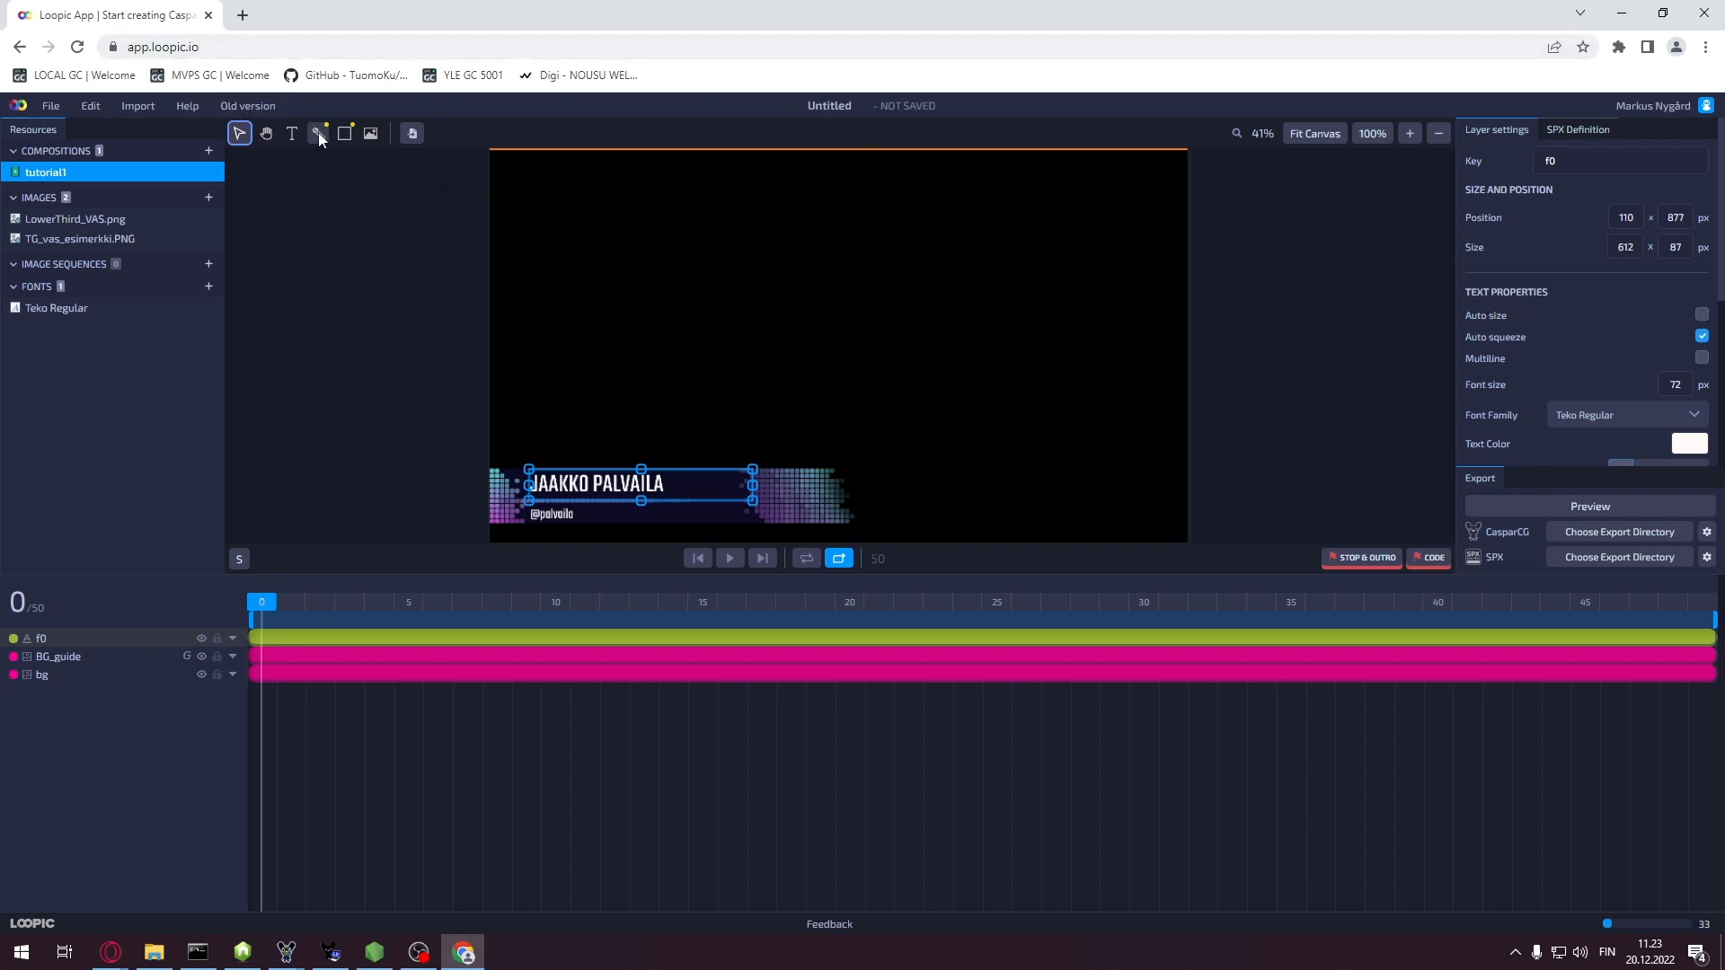
Duplicate the f0 layer and rename the copy and its Key to f1
{"action": "right_click", "coordinate": [90, 637]}
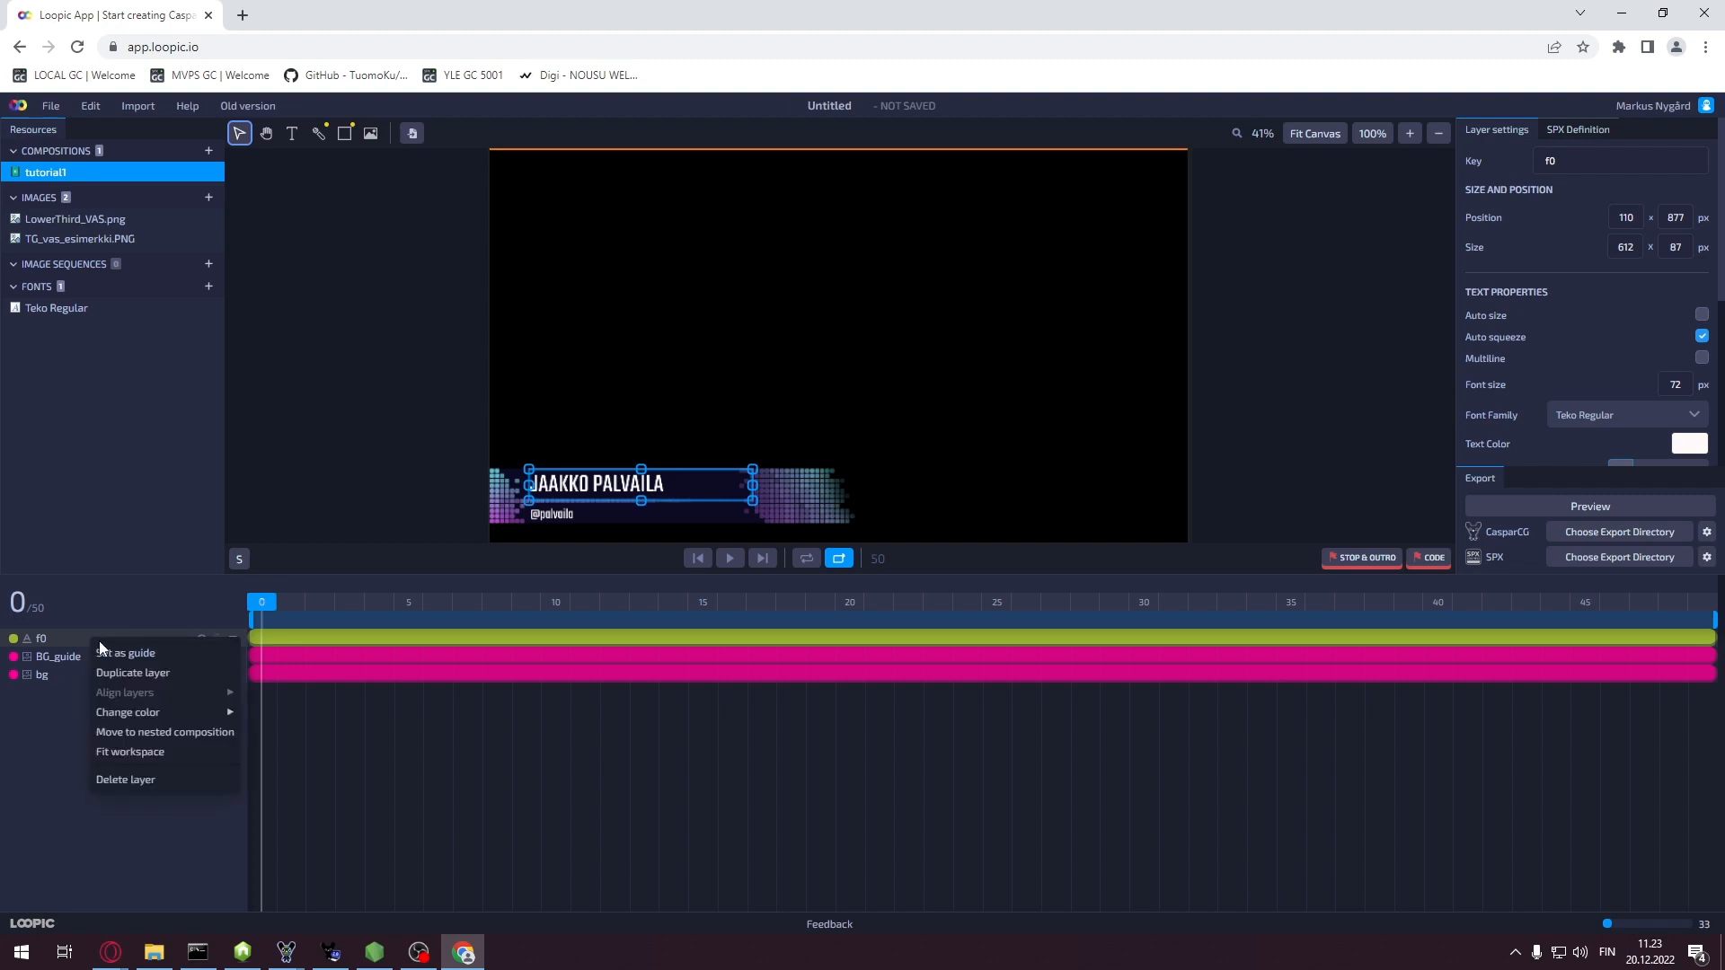
{"action": "left_click", "coordinate": [142, 674]}
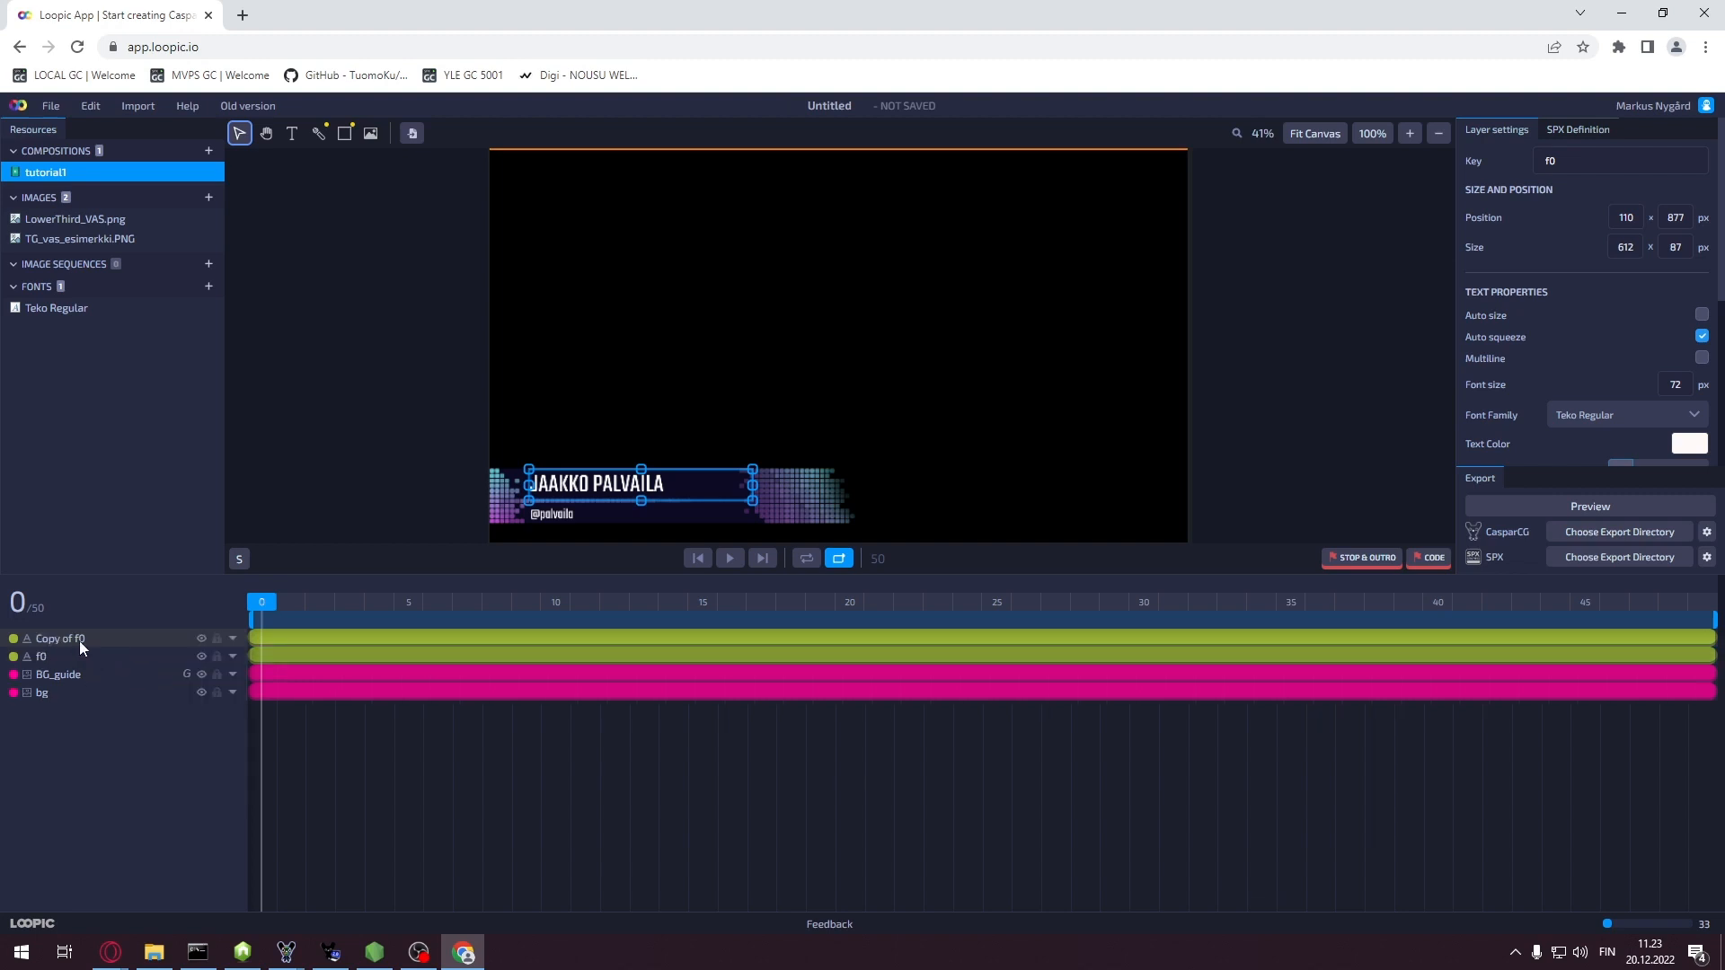
{"action": "double_click", "coordinate": [79, 639]}
{"action": "type", "text": "f1"}
{"action": "key", "text": "Return"}
{"action": "left_click", "coordinate": [83, 639]}
{"action": "left_click", "coordinate": [1617, 156]}
{"action": "key", "text": "BackSpace"}
{"action": "left_click", "coordinate": [322, 638]}
Set the copy's font size to 50 px and nudge it down below the name
{"action": "left_click", "coordinate": [1671, 390]}
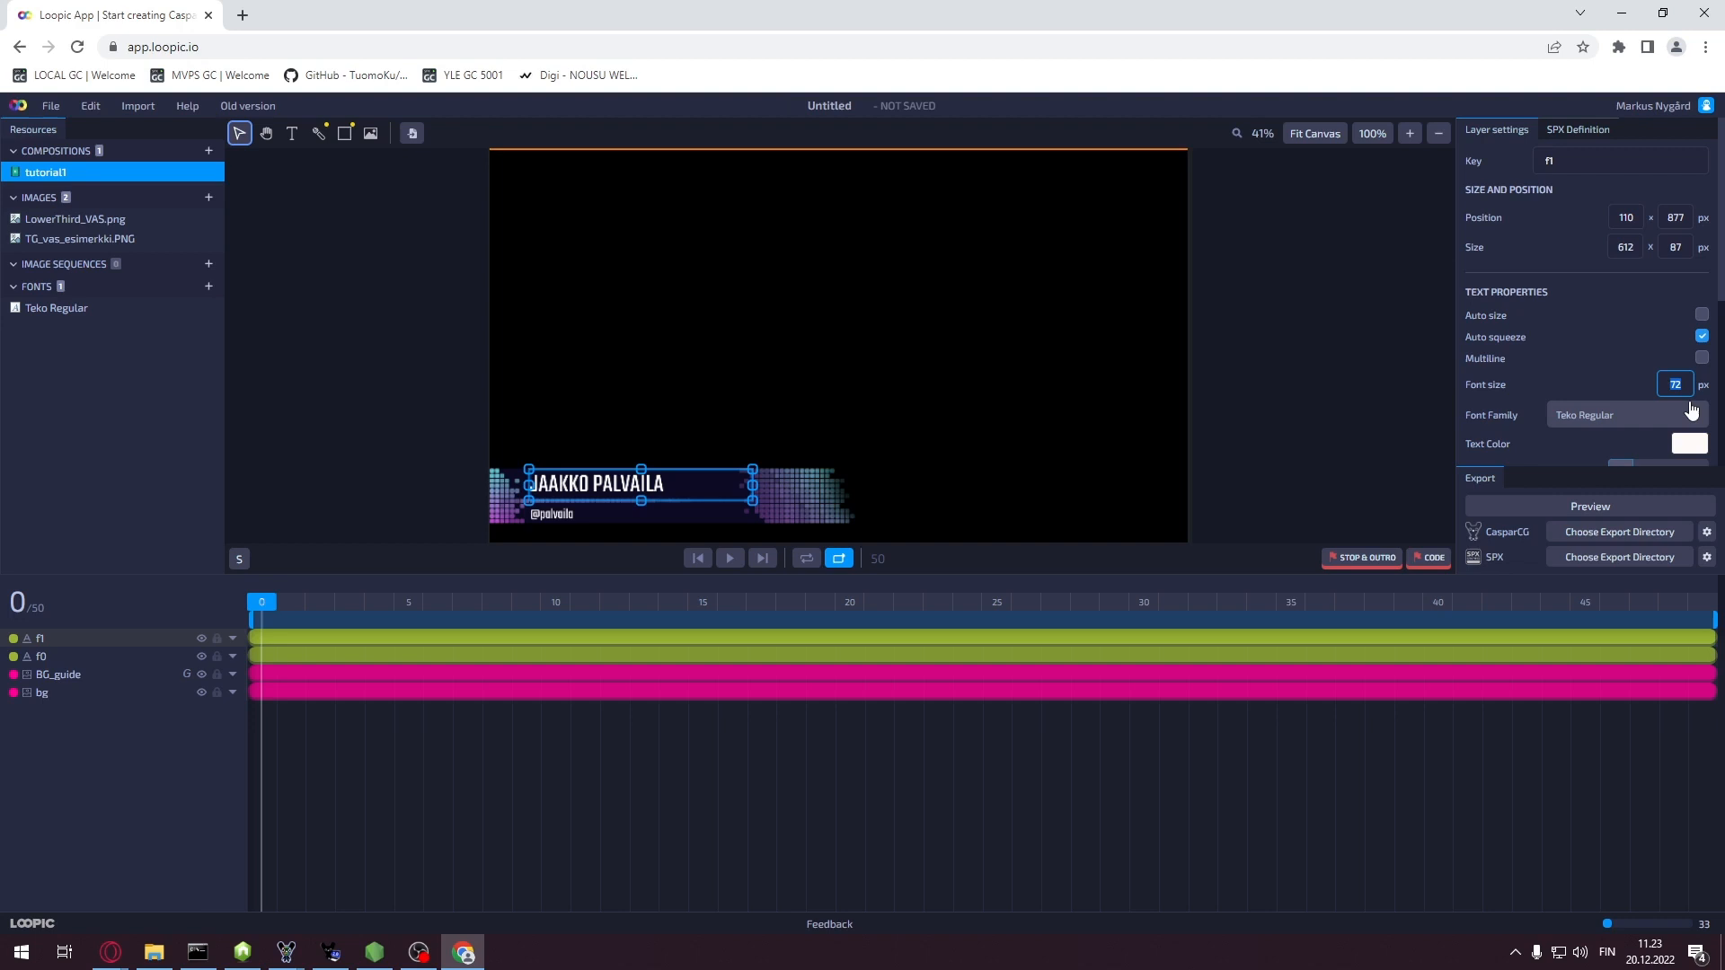
{"action": "type", "text": "50"}
{"action": "key", "text": "Return"}
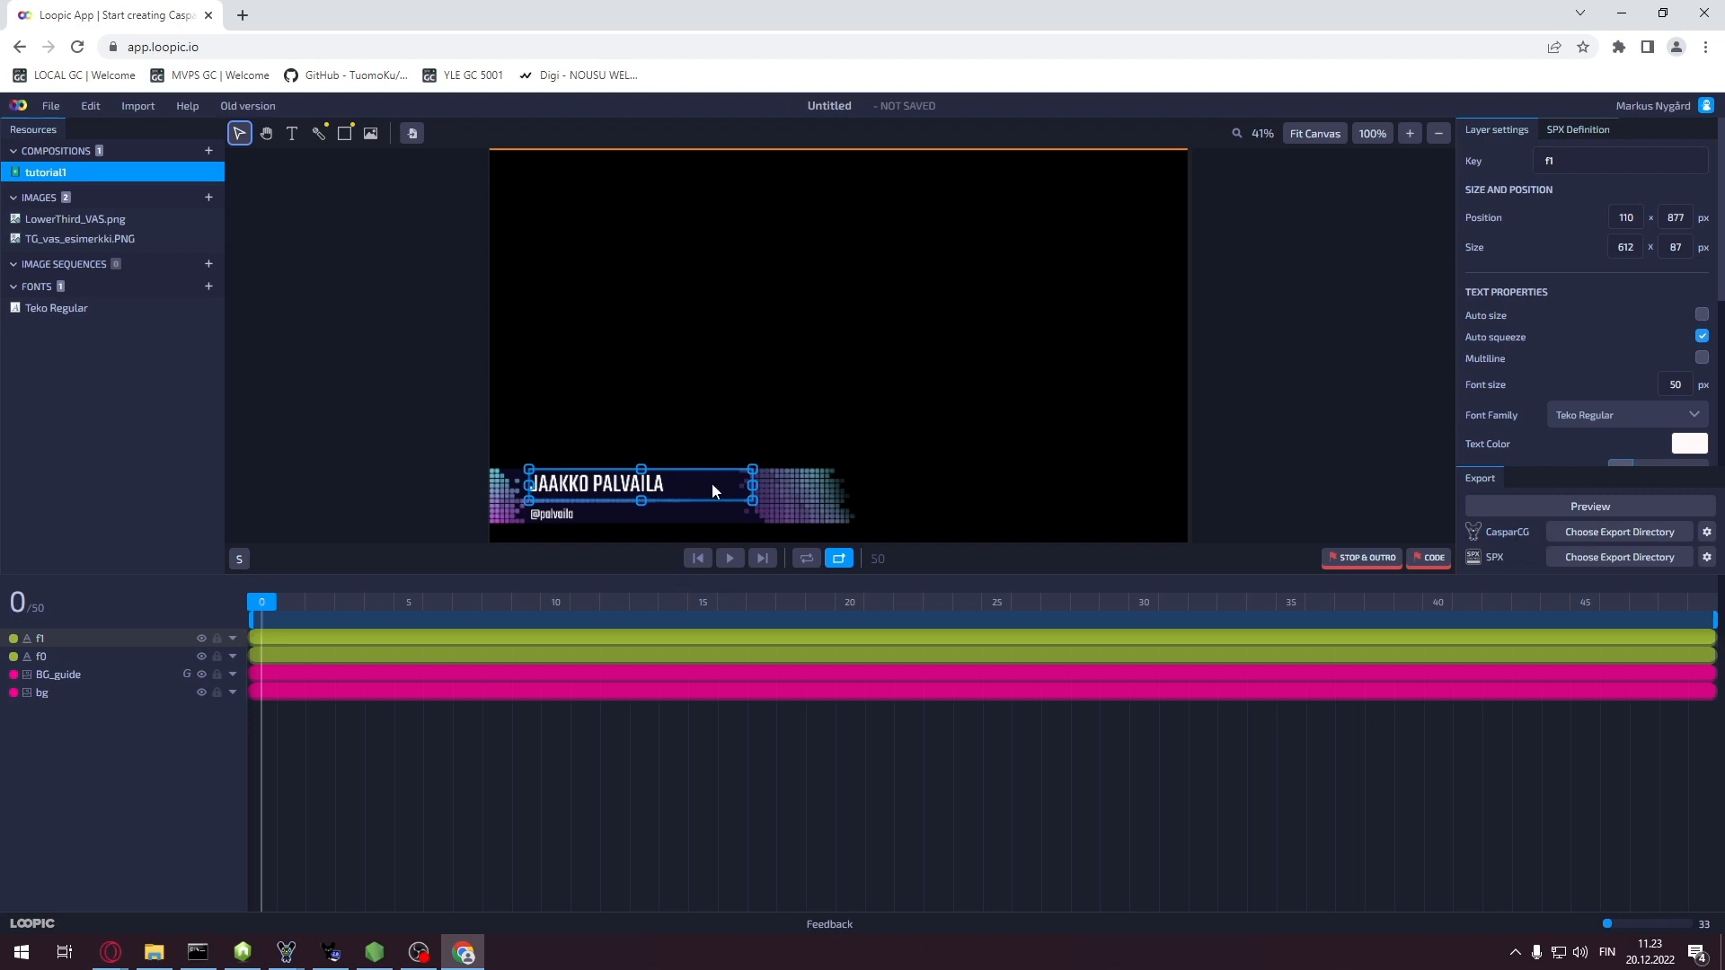
{"action": "key", "text": "Down"}
{"action": "key", "text": "Down"}
{"action": "key", "text": "Down"}
{"action": "key", "text": "Down"}
{"action": "key", "text": "Down"}
{"action": "key", "text": "Down"}
{"action": "key", "text": "Down"}
{"action": "key", "text": "Down"}
{"action": "key", "text": "Down"}
{"action": "key", "text": "Down"}
{"action": "key", "text": "Down"}
{"action": "key", "text": "Down"}
{"action": "key", "text": "Down"}
{"action": "key", "text": "Down"}
{"action": "key", "text": "Down"}
{"action": "key", "text": "Down"}
{"action": "key", "text": "Down"}
{"action": "key", "text": "Down"}
{"action": "key", "text": "Down"}
{"action": "key", "text": "Down"}
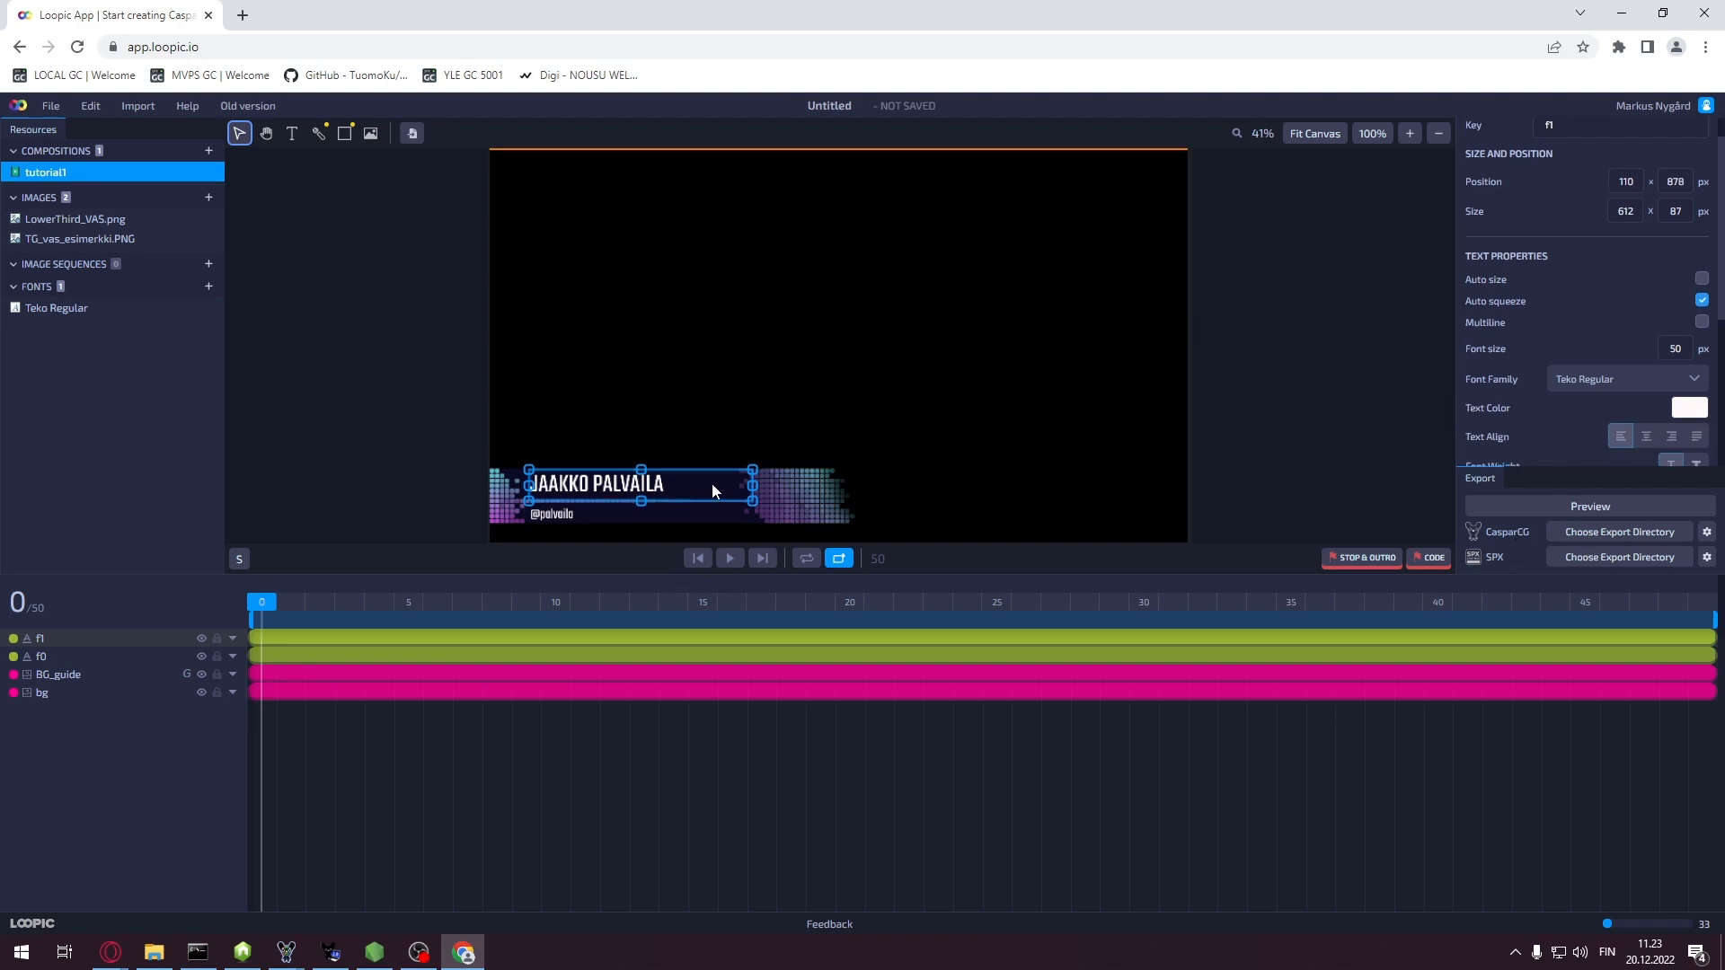
{"action": "key", "text": "Down"}
{"action": "key", "text": "Down"}
{"action": "key", "text": "Down"}
{"action": "key", "text": "Down"}
{"action": "key", "text": "Down"}
{"action": "key", "text": "Down"}
{"action": "key", "text": "Down"}
{"action": "key", "text": "Down"}
{"action": "key", "text": "Down"}
{"action": "key", "text": "Down"}
{"action": "key", "text": "Down"}
{"action": "key", "text": "Down"}
{"action": "key", "text": "Down"}
{"action": "key", "text": "Down"}
{"action": "key", "text": "Down"}
{"action": "key", "text": "Down"}
{"action": "key", "text": "Down"}
{"action": "key", "text": "Down"}
{"action": "key", "text": "Down"}
{"action": "key", "text": "Down"}
{"action": "key", "text": "Down"}
{"action": "key", "text": "Down"}
{"action": "key", "text": "Down"}
{"action": "key", "text": "Down"}
{"action": "key", "text": "Down"}
{"action": "key", "text": "Down"}
{"action": "key", "text": "Down"}
{"action": "key", "text": "Down"}
{"action": "key", "text": "Down"}
{"action": "key", "text": "Down"}
{"action": "key", "text": "Down"}
{"action": "key", "text": "Down"}
{"action": "key", "text": "Down"}
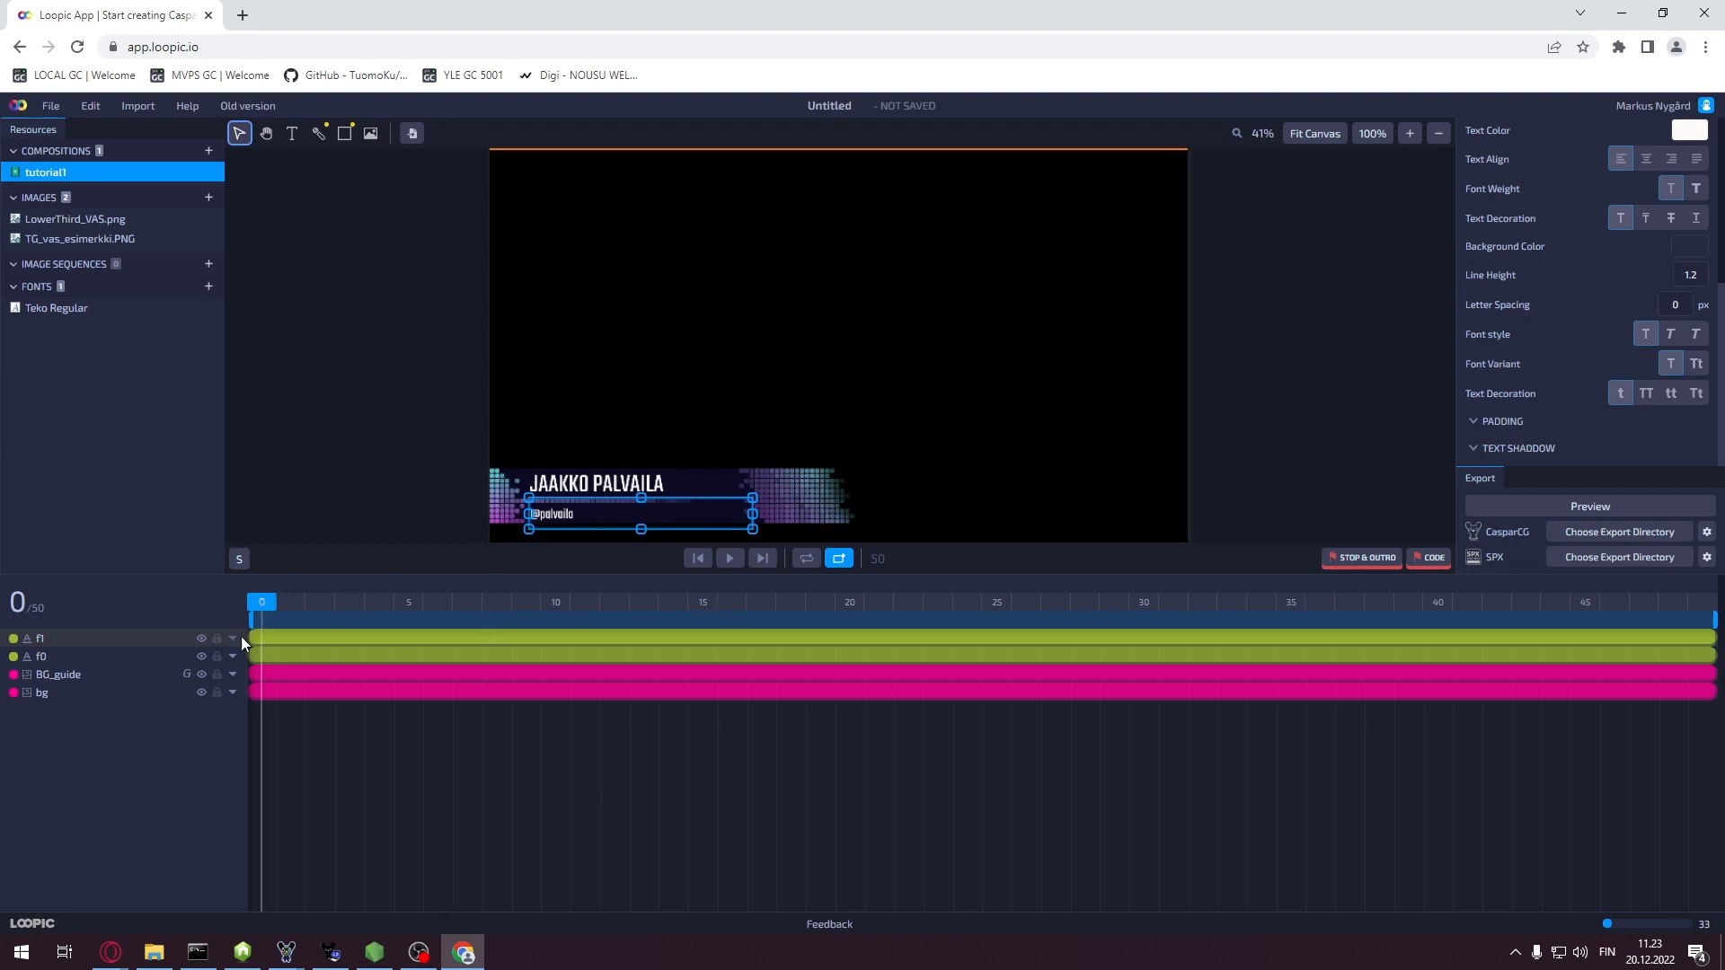
{"action": "left_click_drag", "start_coordinate": [260, 600], "coordinate": [995, 605]}
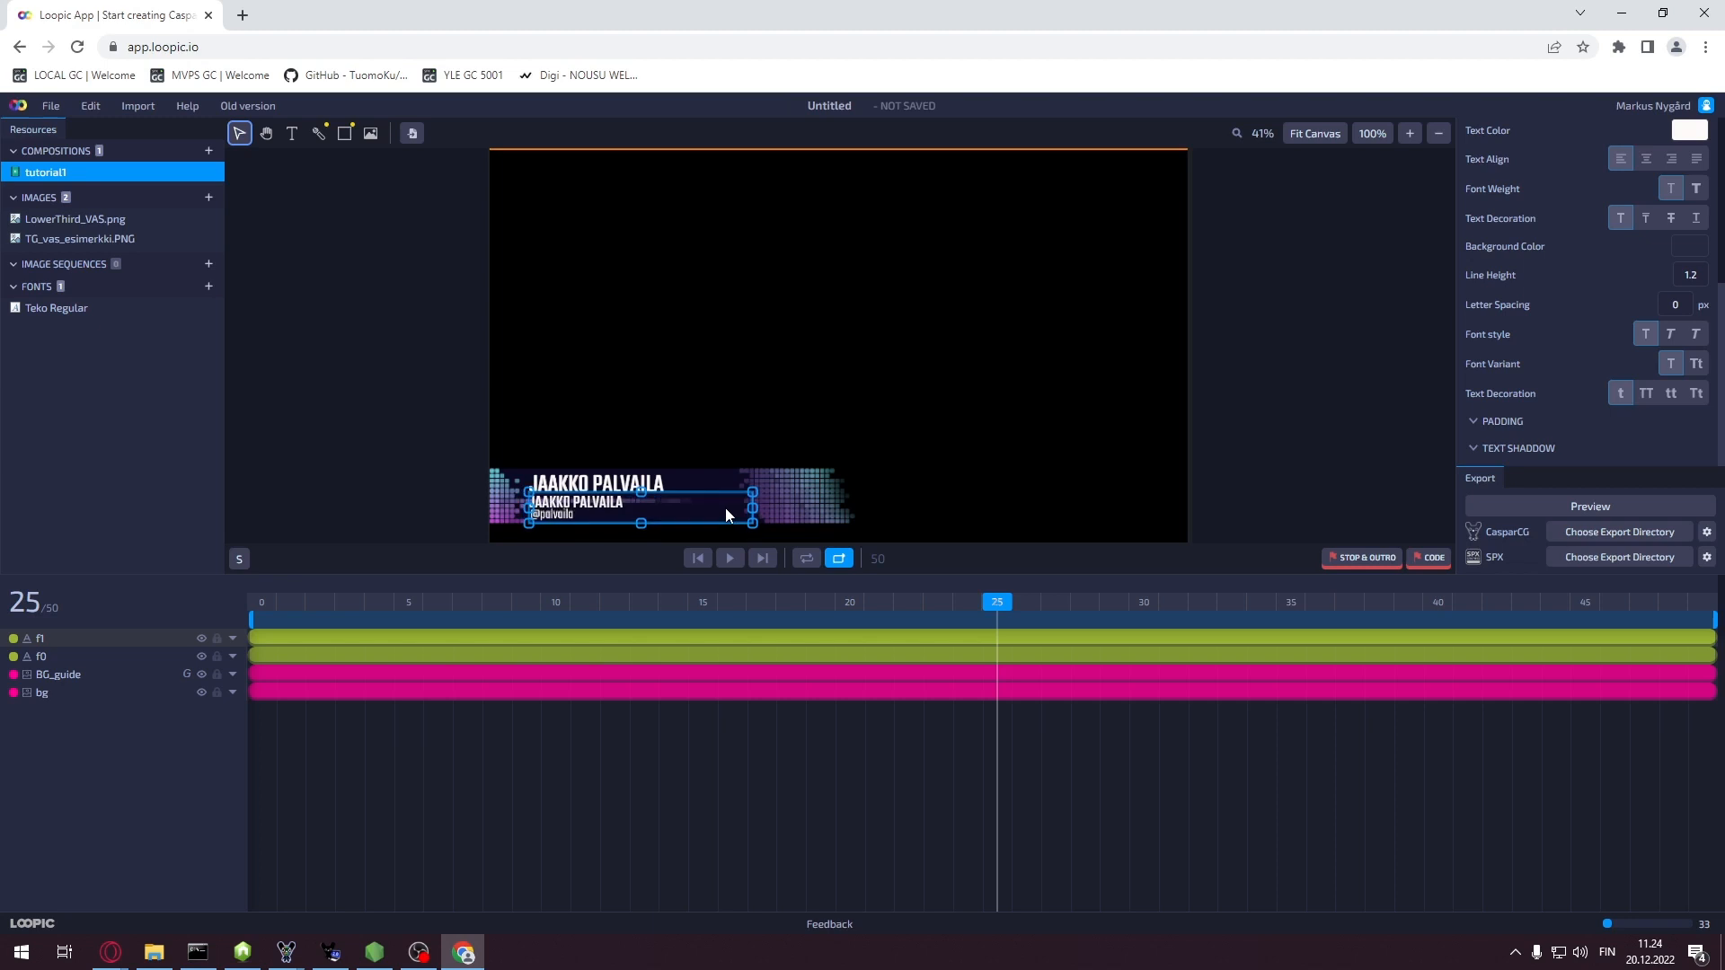
Change the copy's text to the person's social handle at 40 px and nudge it down
{"action": "double_click", "coordinate": [625, 503]}
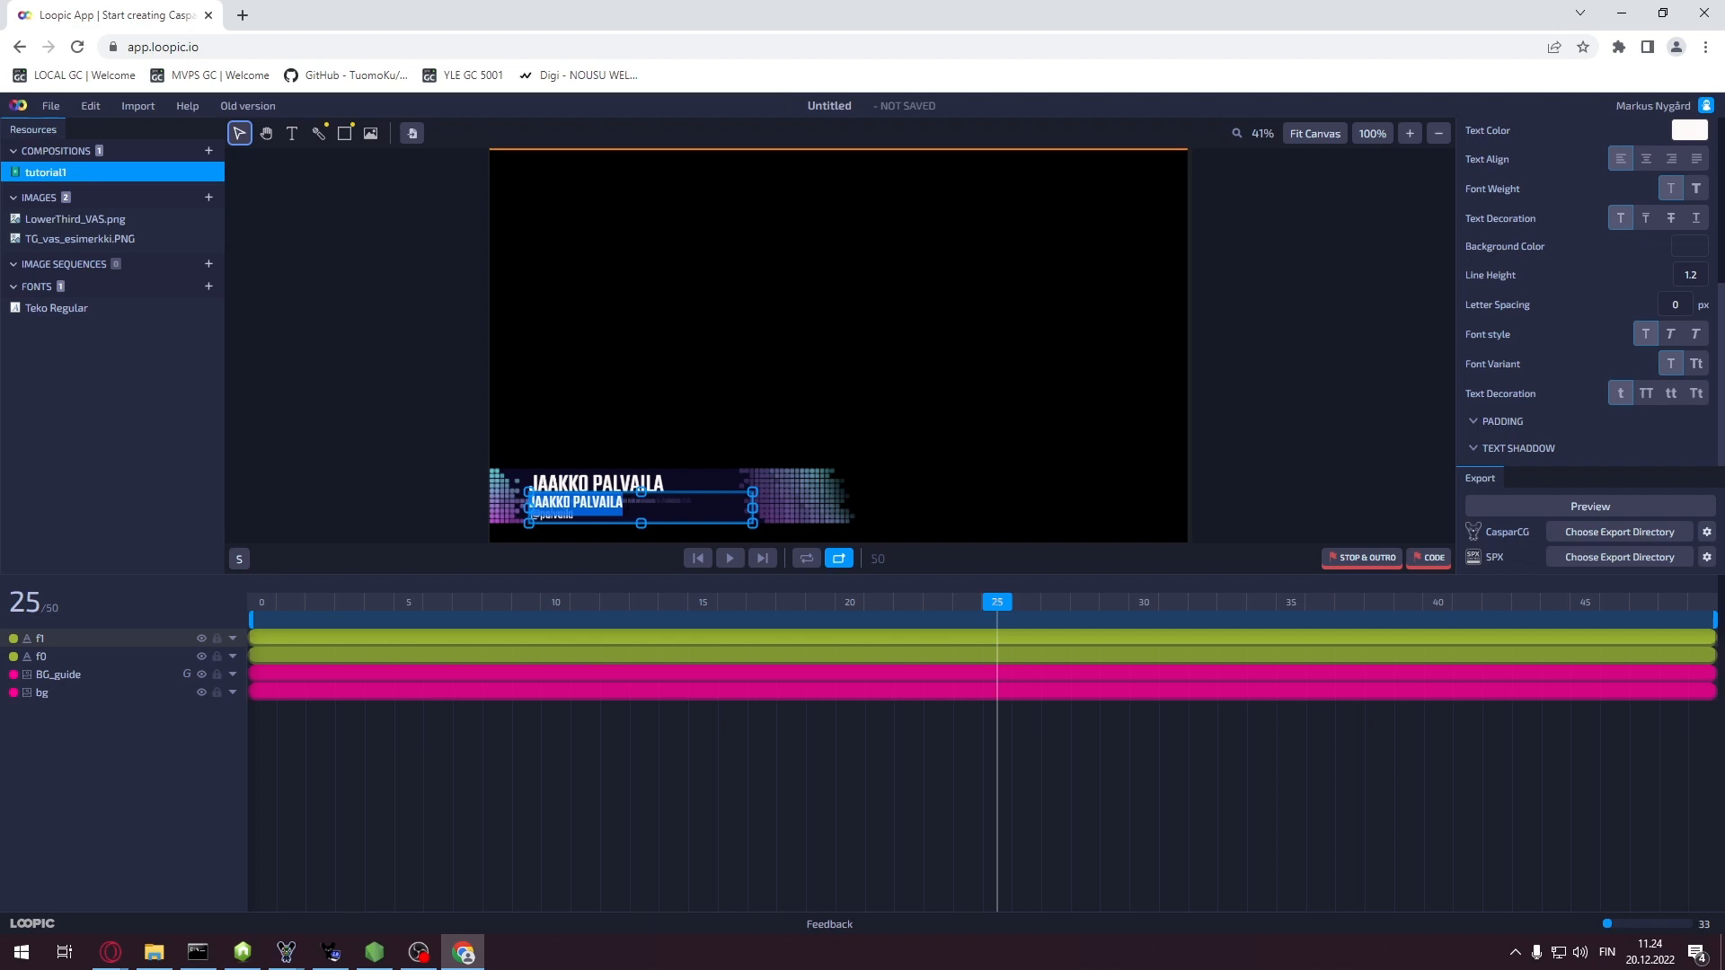
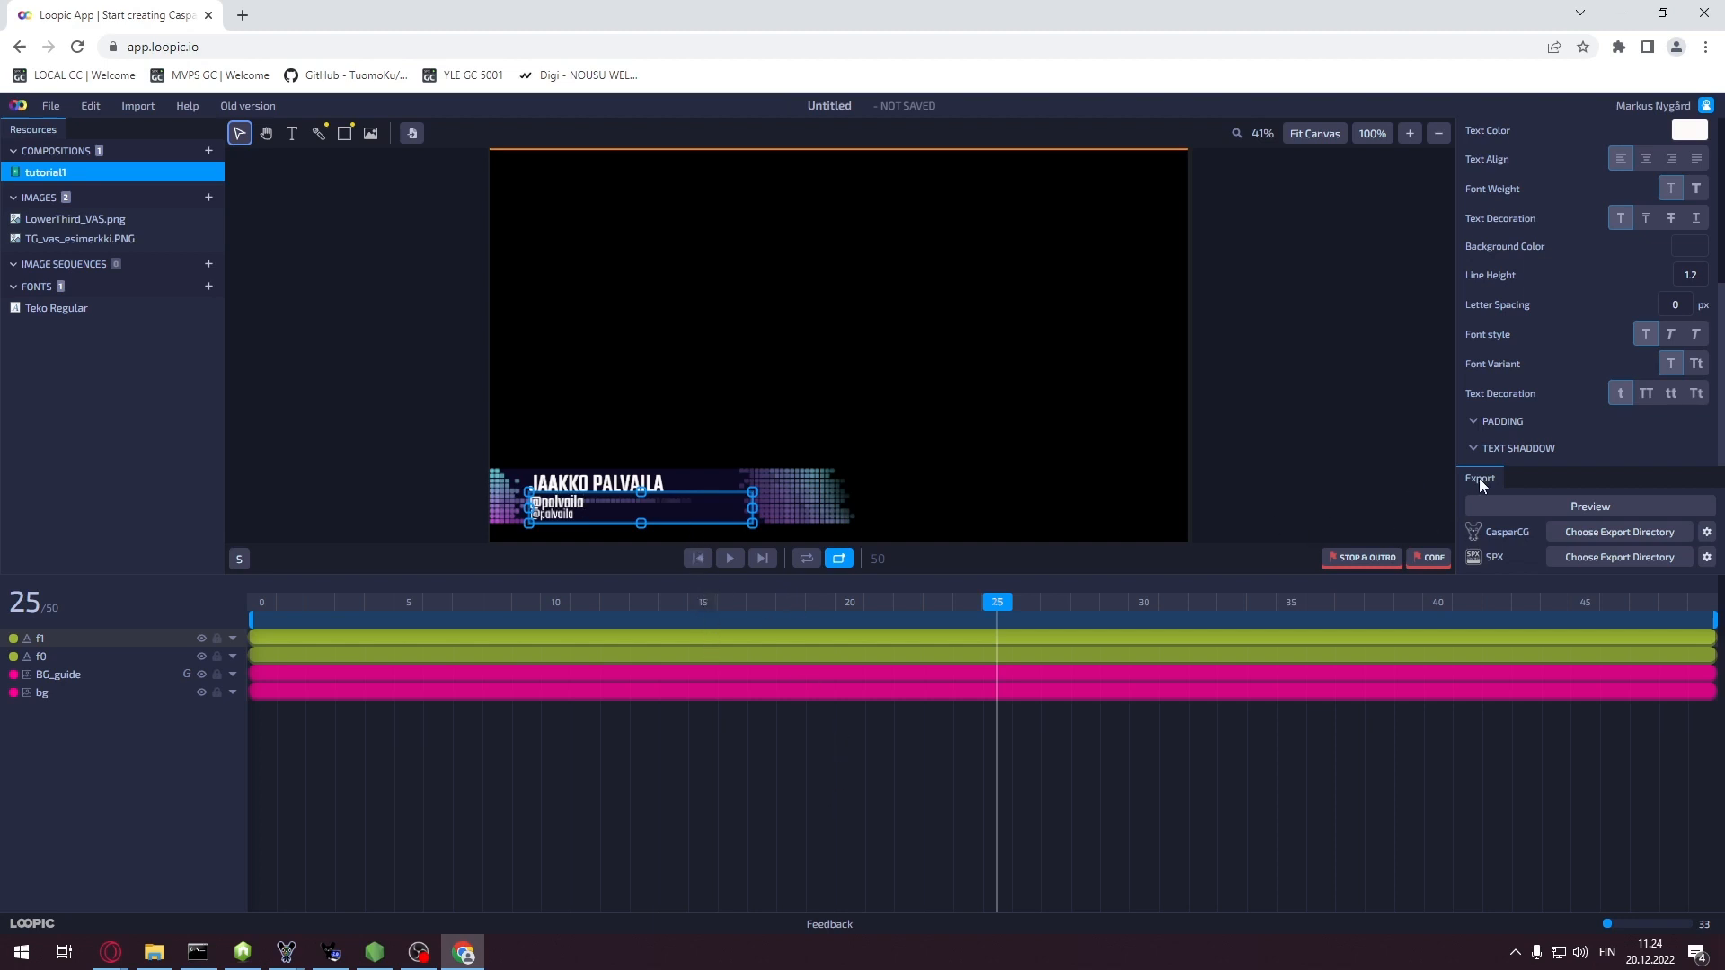
{"action": "scroll", "coordinate": [1664, 301], "scroll_direction": "up", "scroll_amount": 2}
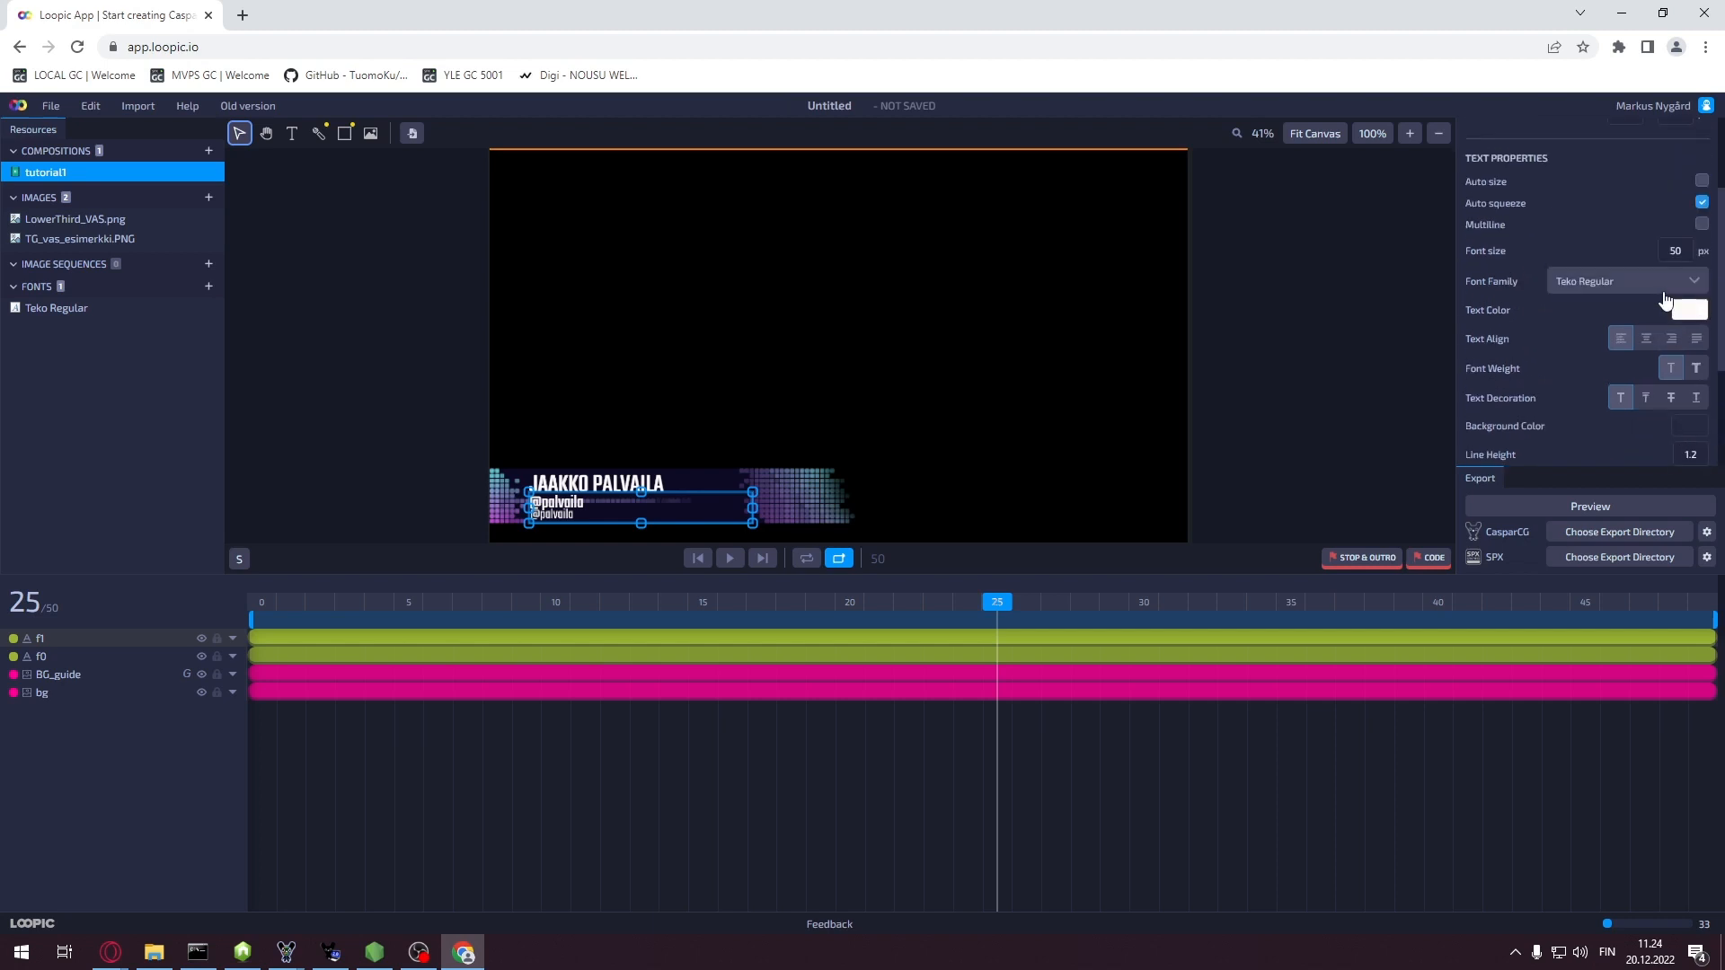
{"action": "left_click", "coordinate": [1684, 251]}
{"action": "key", "text": "Return"}
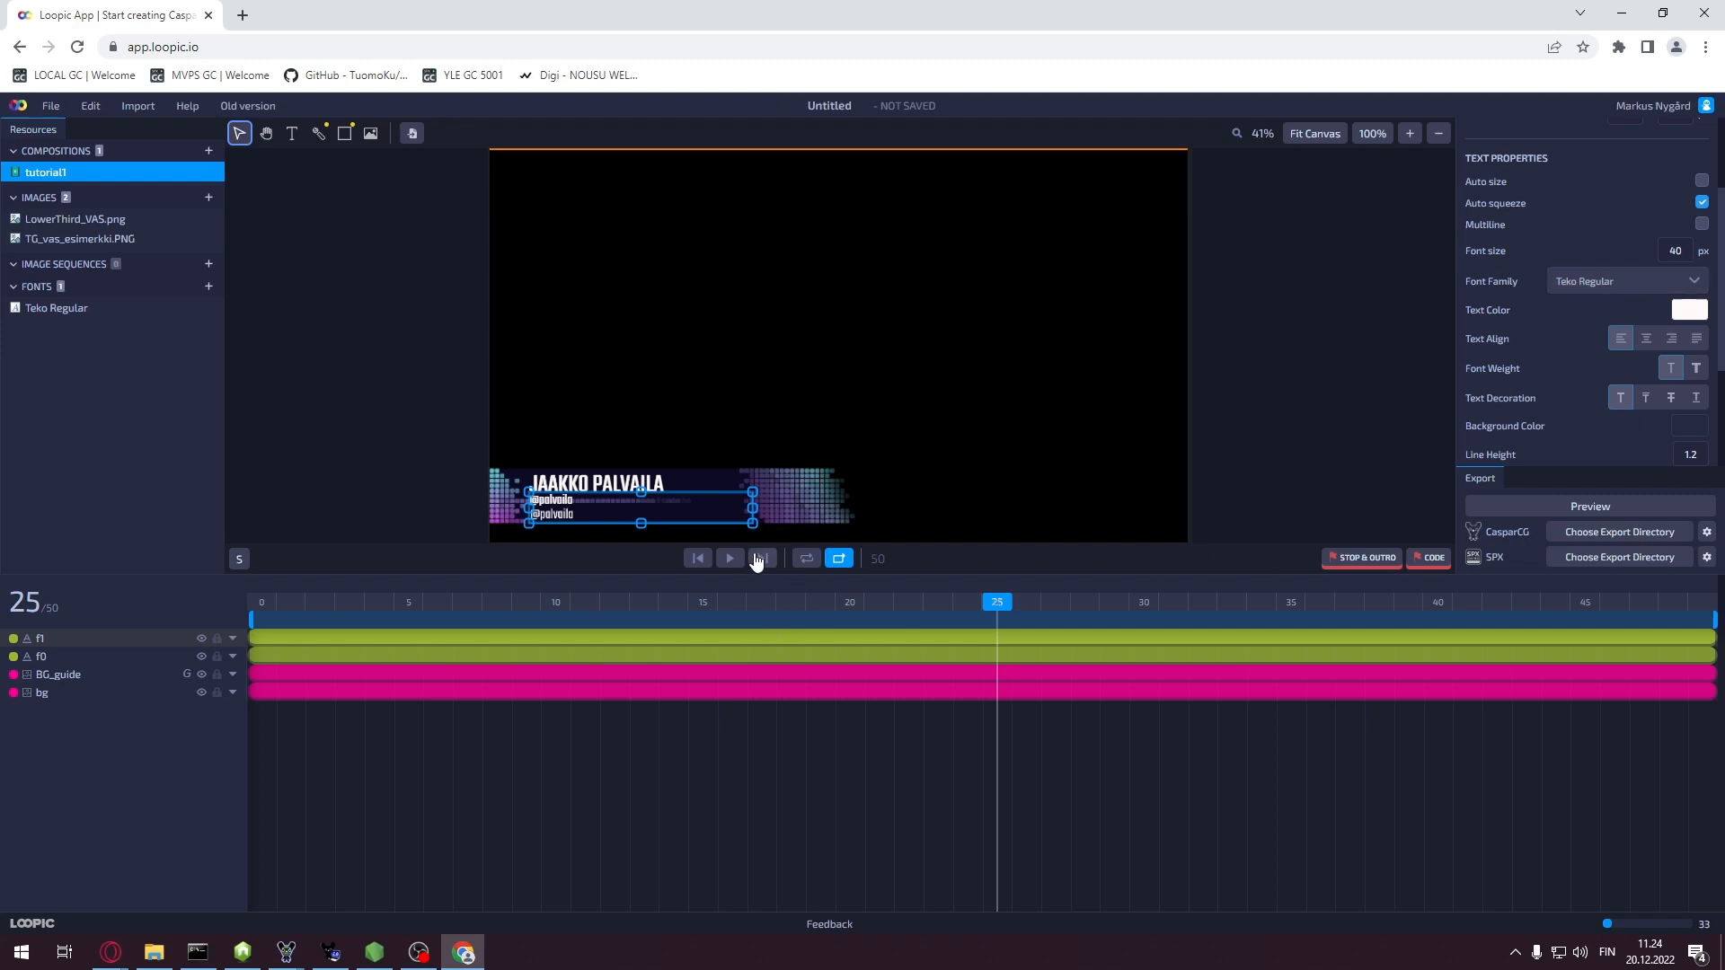
{"action": "key", "text": "Down"}
{"action": "key", "text": "Down"}
{"action": "key", "text": "Down"}
{"action": "key", "text": "Down"}
{"action": "key", "text": "Down"}
{"action": "key", "text": "Down"}
{"action": "key", "text": "Down"}
{"action": "key", "text": "Down"}
{"action": "key", "text": "Down"}
{"action": "key", "text": "Down"}
{"action": "key", "text": "Down"}
{"action": "key", "text": "Down"}
{"action": "key", "text": "Down"}
{"action": "key", "text": "Down"}
{"action": "key", "text": "Down"}
{"action": "key", "text": "Down"}
{"action": "key", "text": "Down"}
{"action": "key", "text": "Down"}
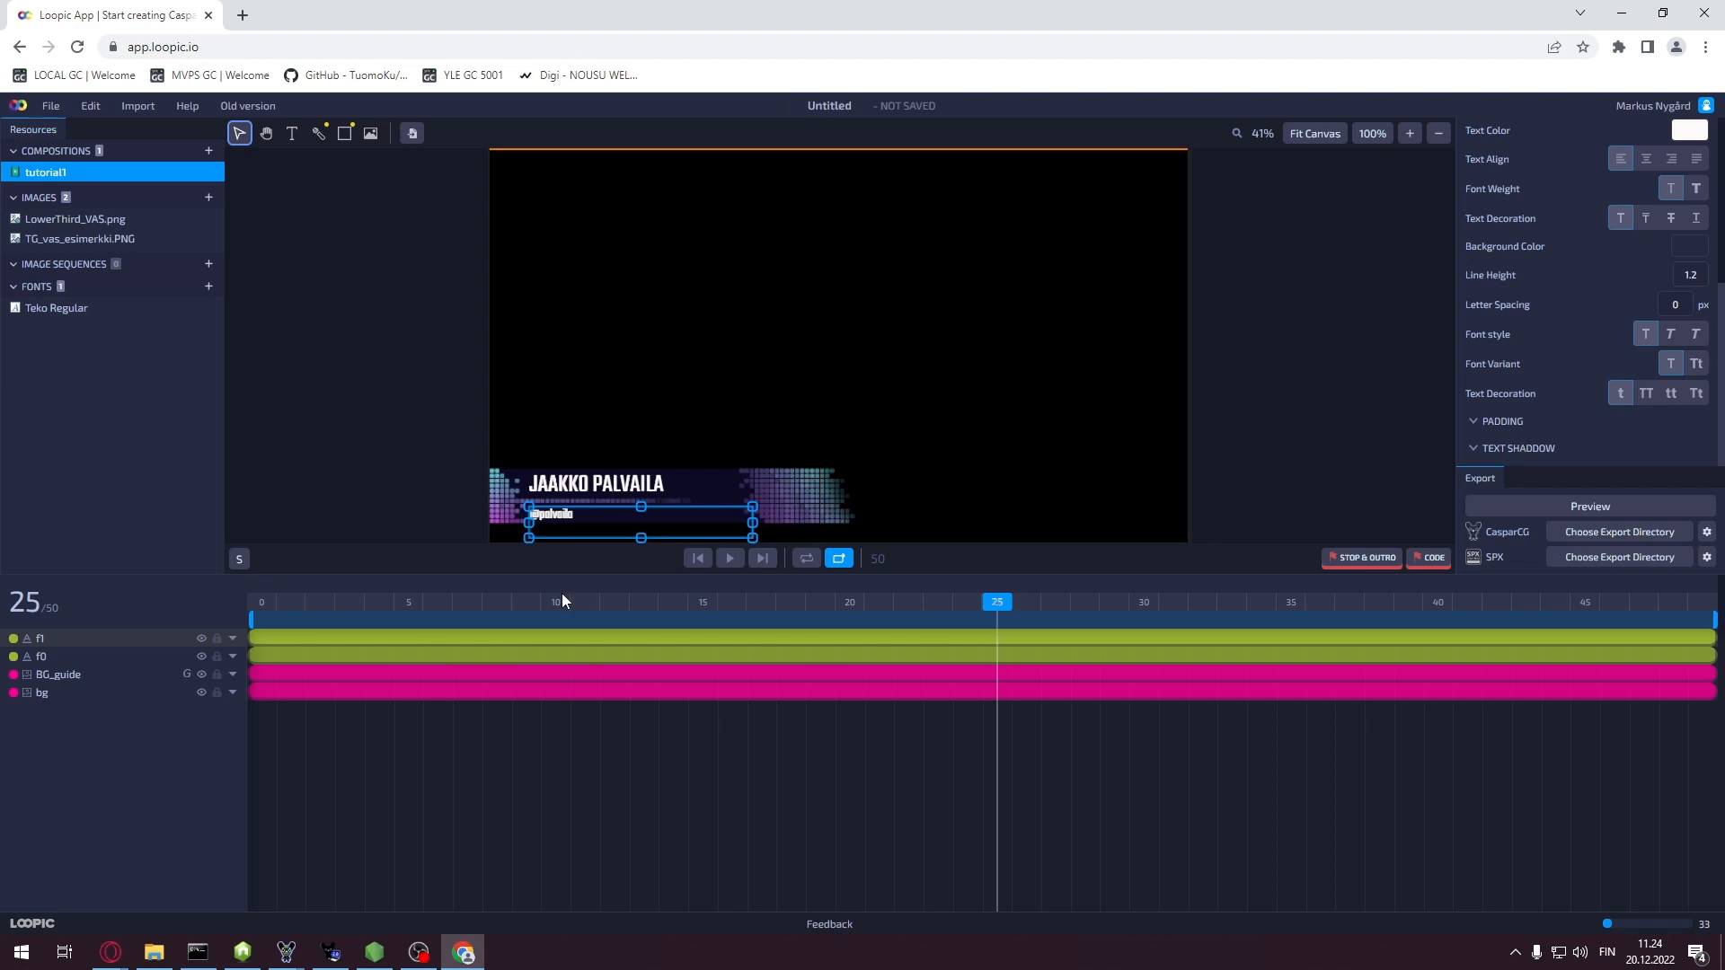
Toggle the BG_guide layer on and off to compare, leaving it hidden
{"action": "left_click", "coordinate": [202, 675]}
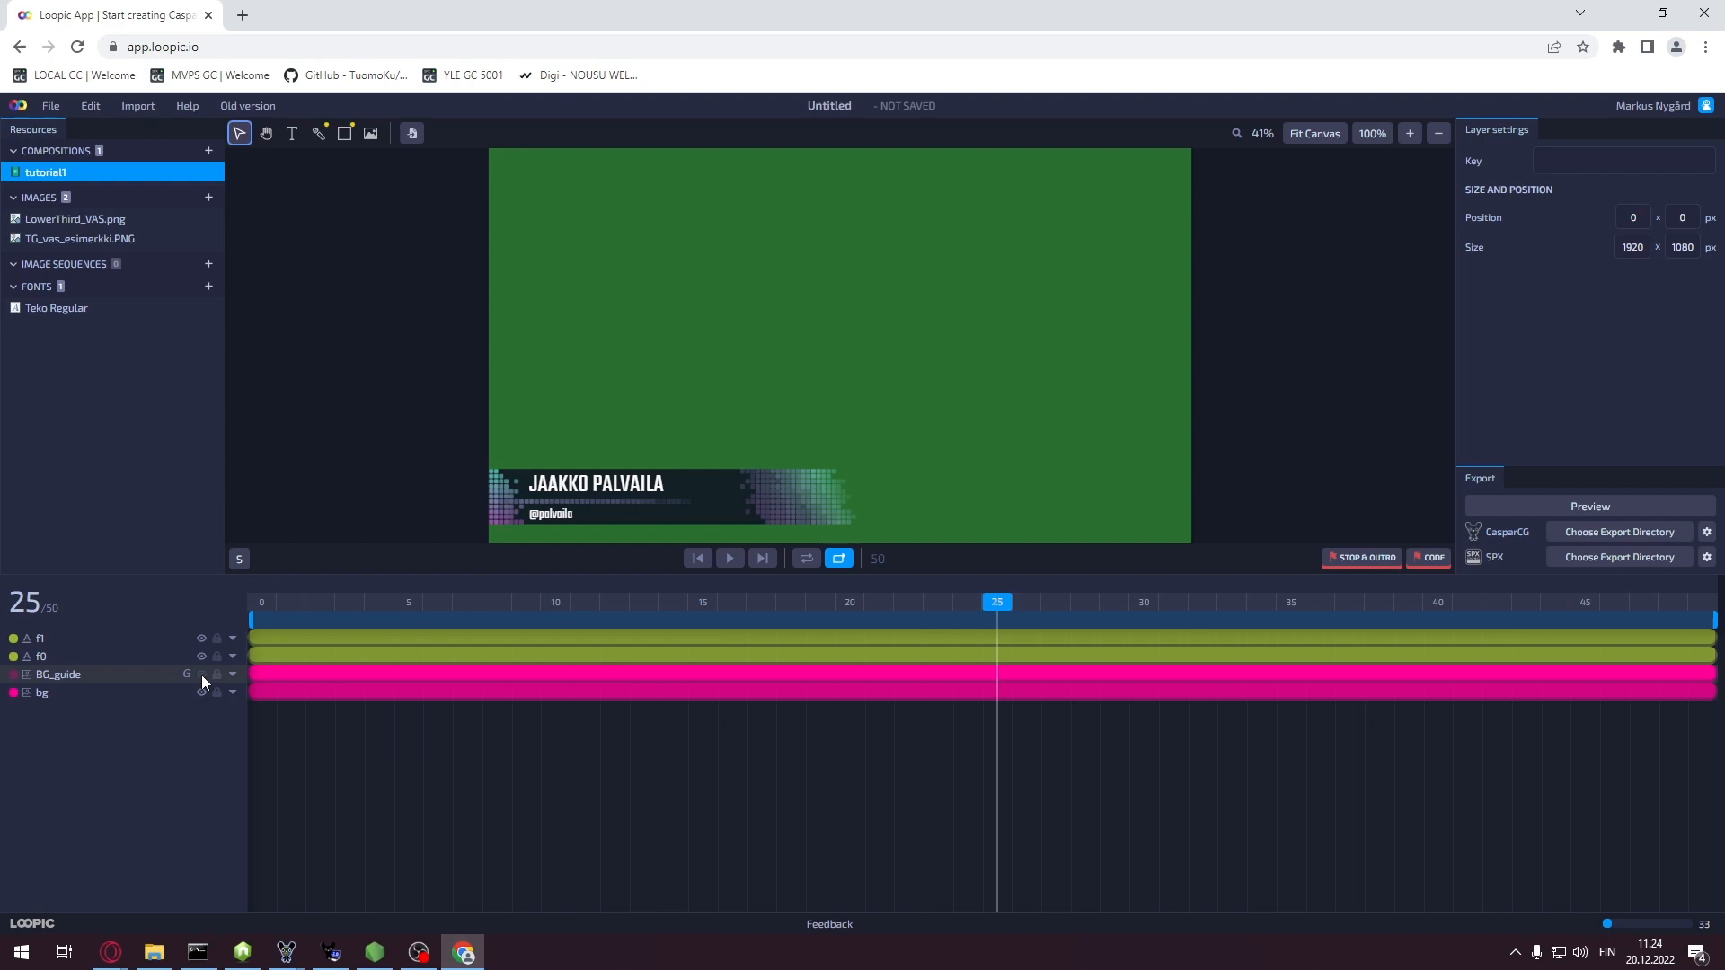
{"action": "left_click", "coordinate": [201, 675]}
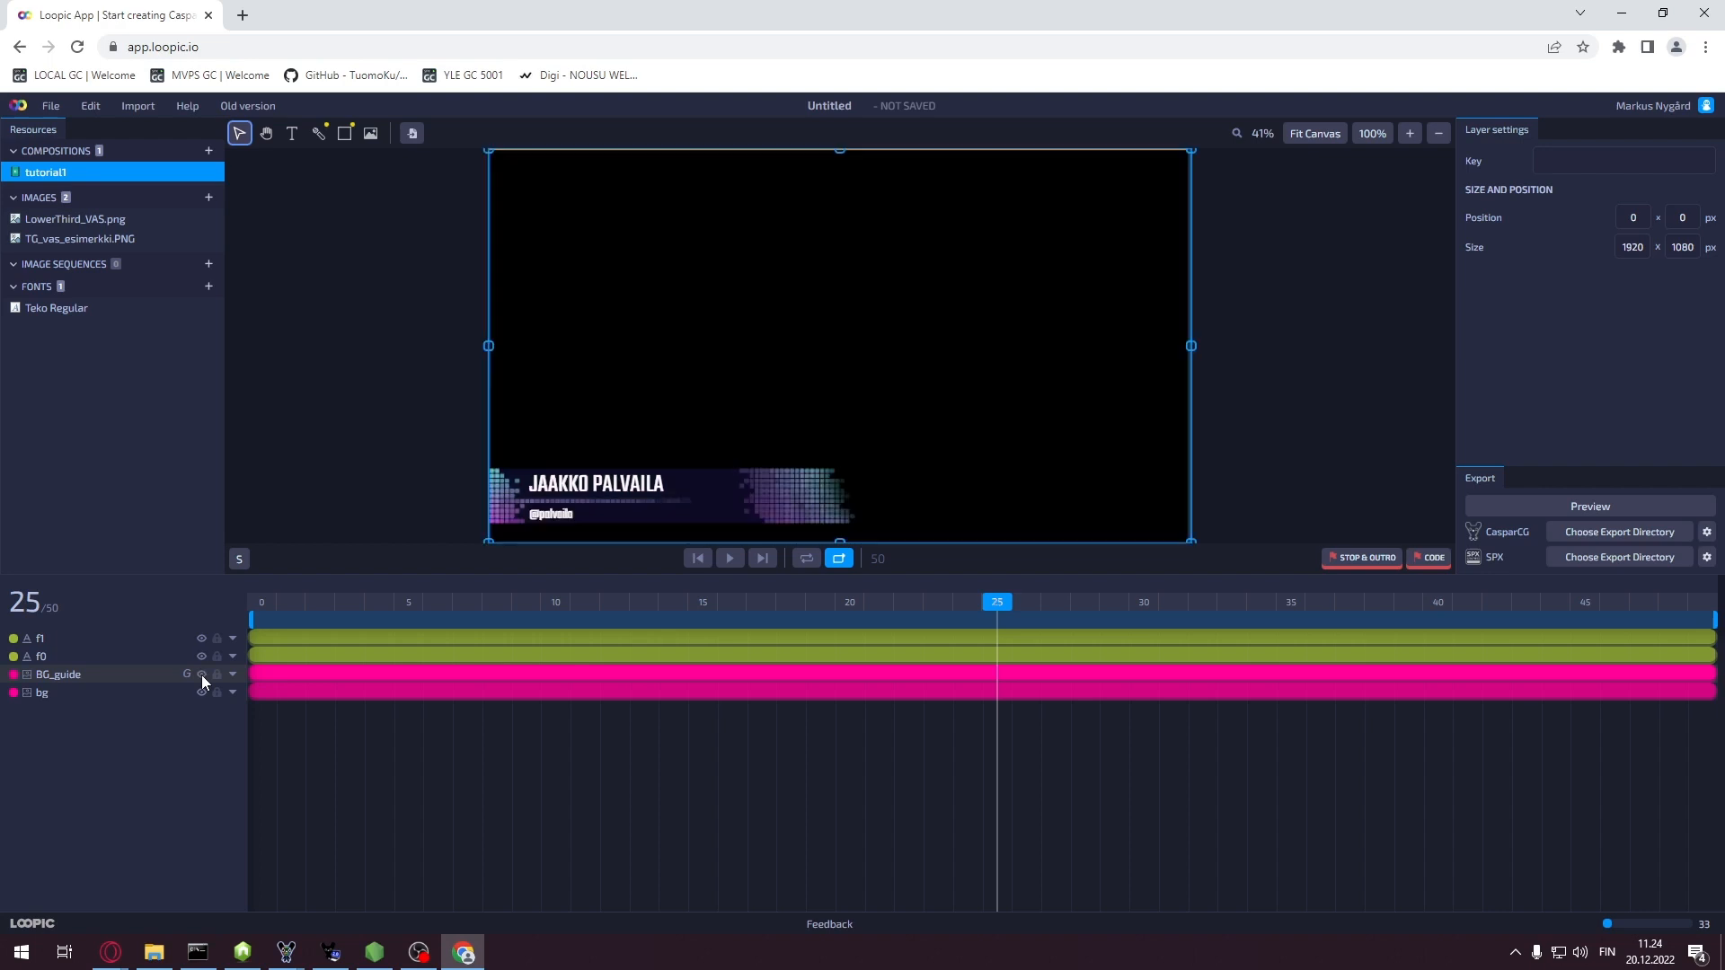
{"action": "left_click", "coordinate": [201, 675]}
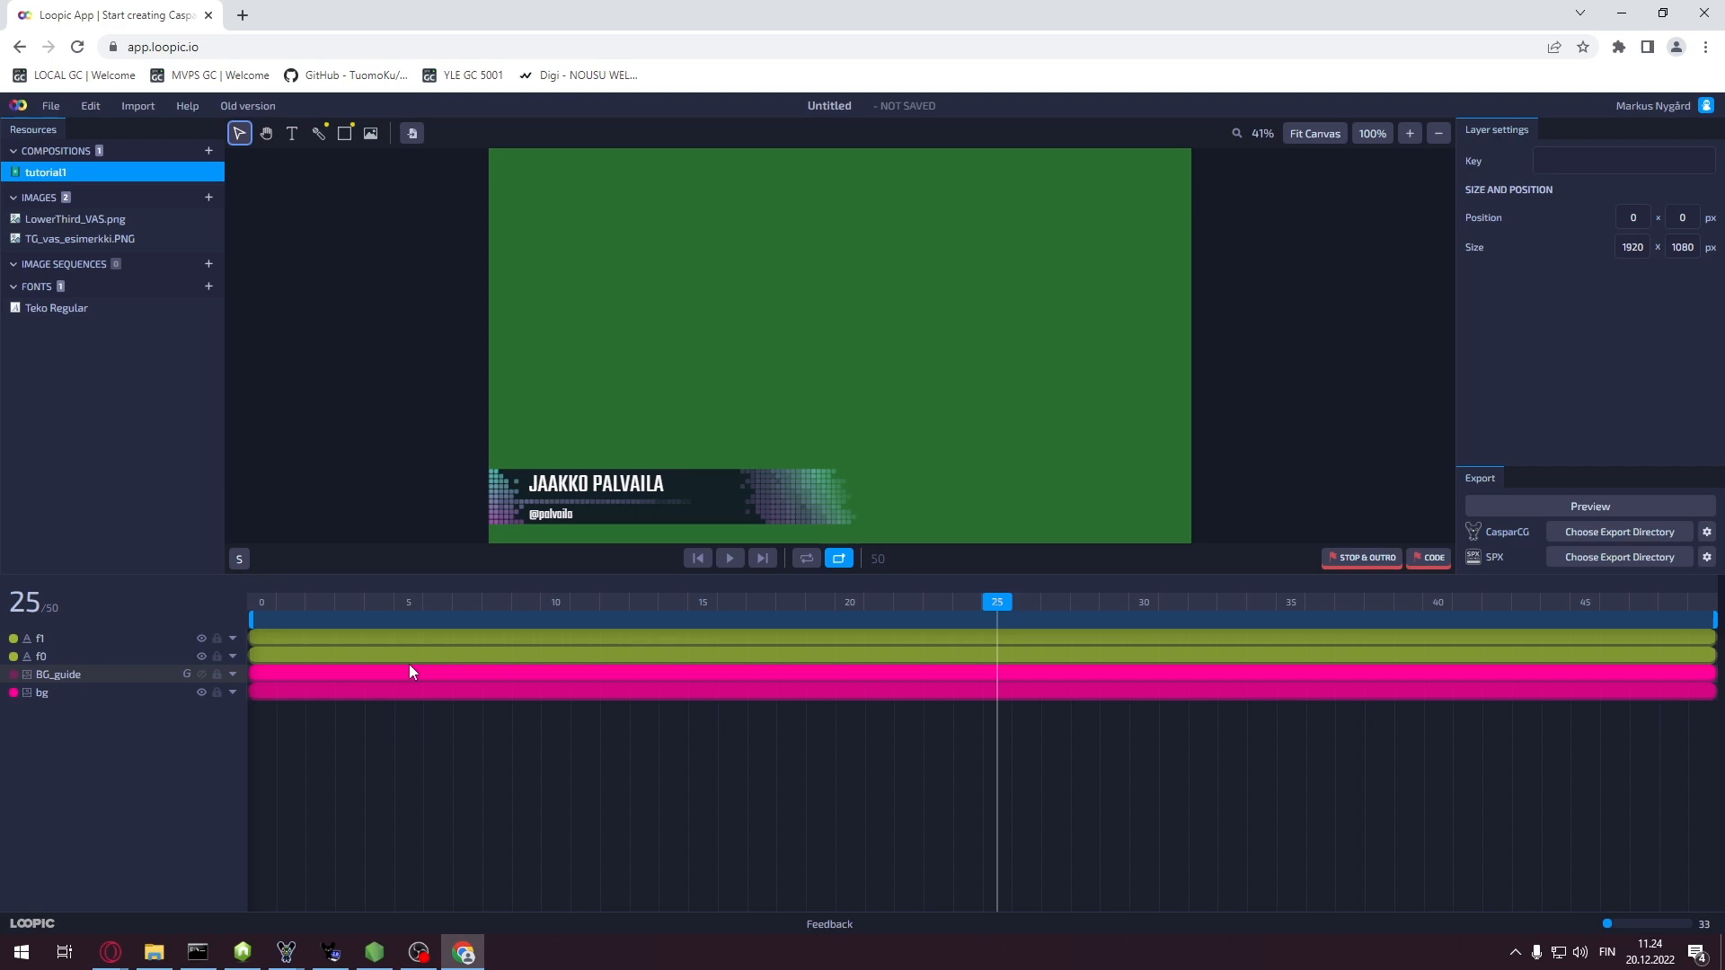
Set the f1 handle text to 45 px and fine-tune its position to 110, 973
{"action": "left_click", "coordinate": [699, 638]}
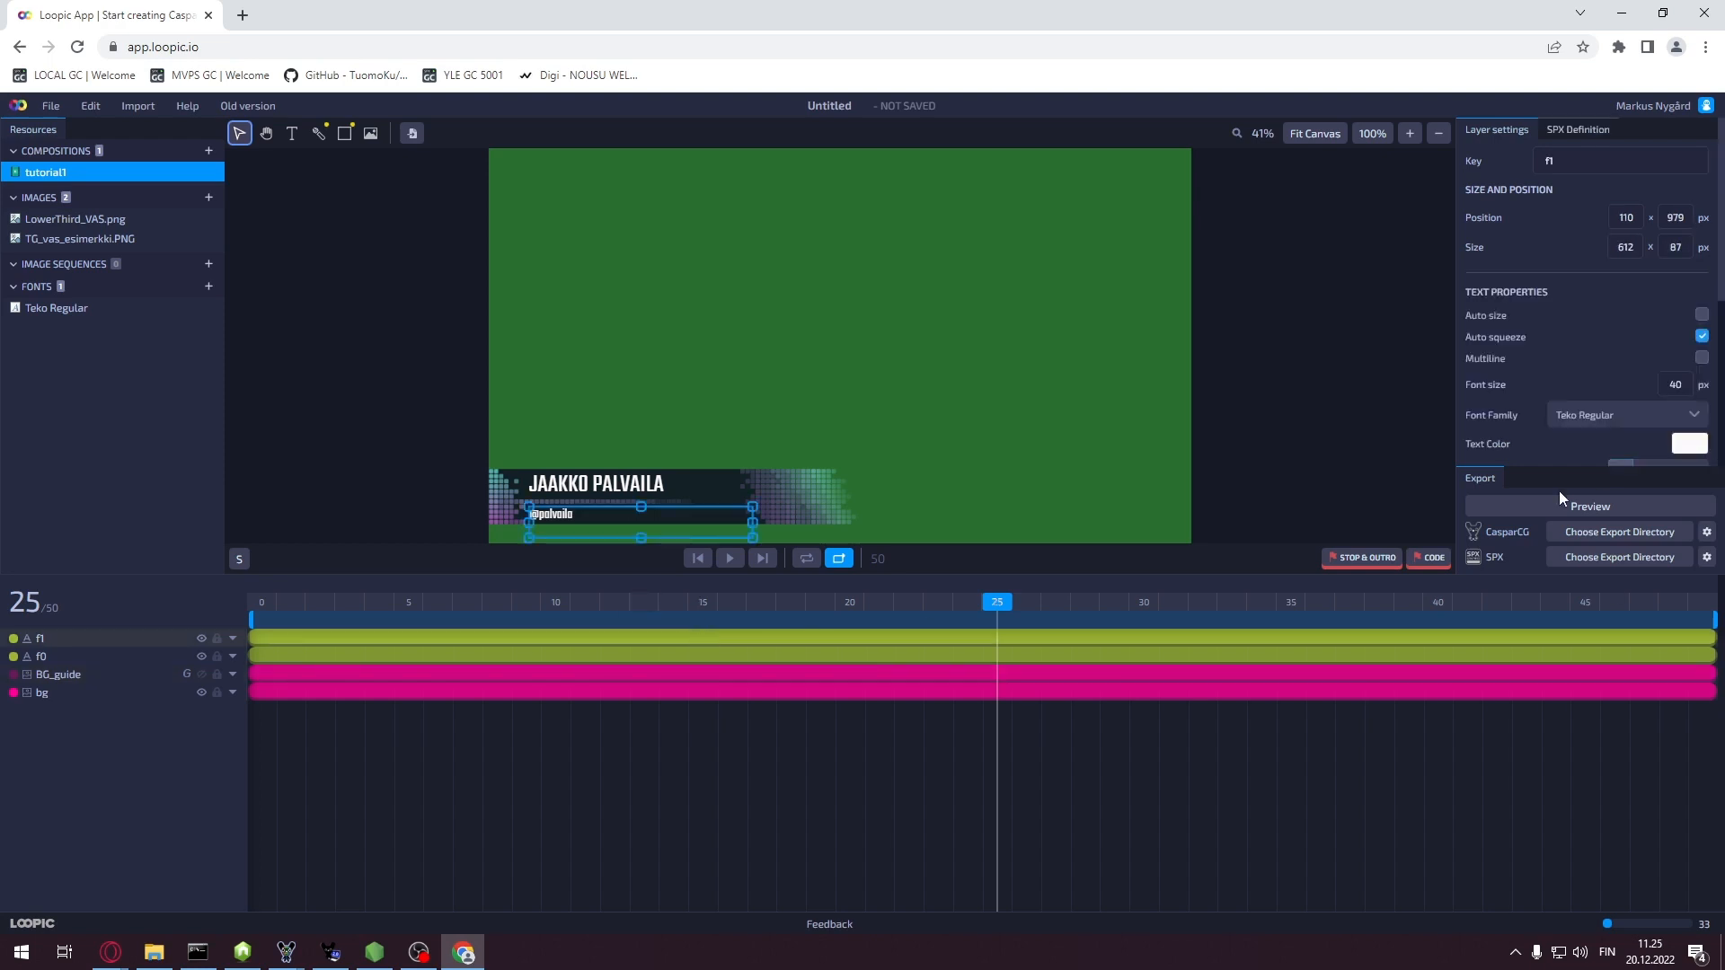
{"action": "left_click", "coordinate": [1688, 384]}
{"action": "type", "text": "45"}
{"action": "key", "text": "Return"}
{"action": "key", "text": "Up"}
{"action": "key", "text": "Up"}
{"action": "key", "text": "Up"}
{"action": "key", "text": "Up"}
{"action": "key", "text": "Up"}
{"action": "key", "text": "Up"}
{"action": "key", "text": "Up"}
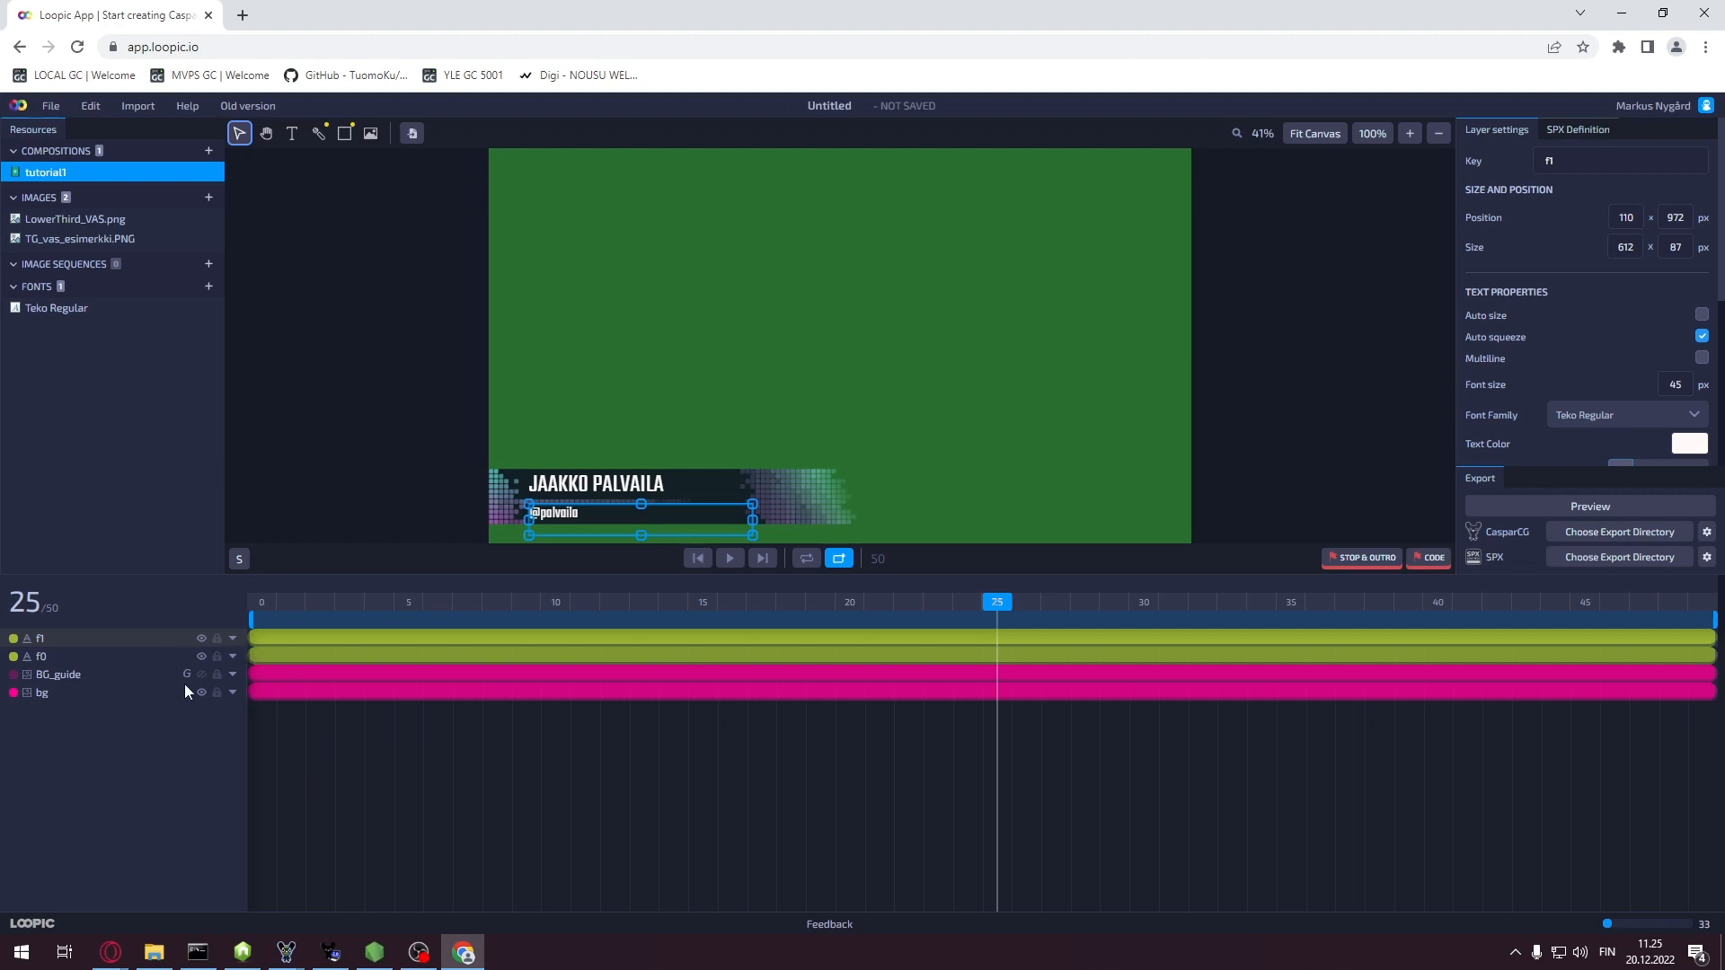
{"action": "left_click", "coordinate": [911, 505]}
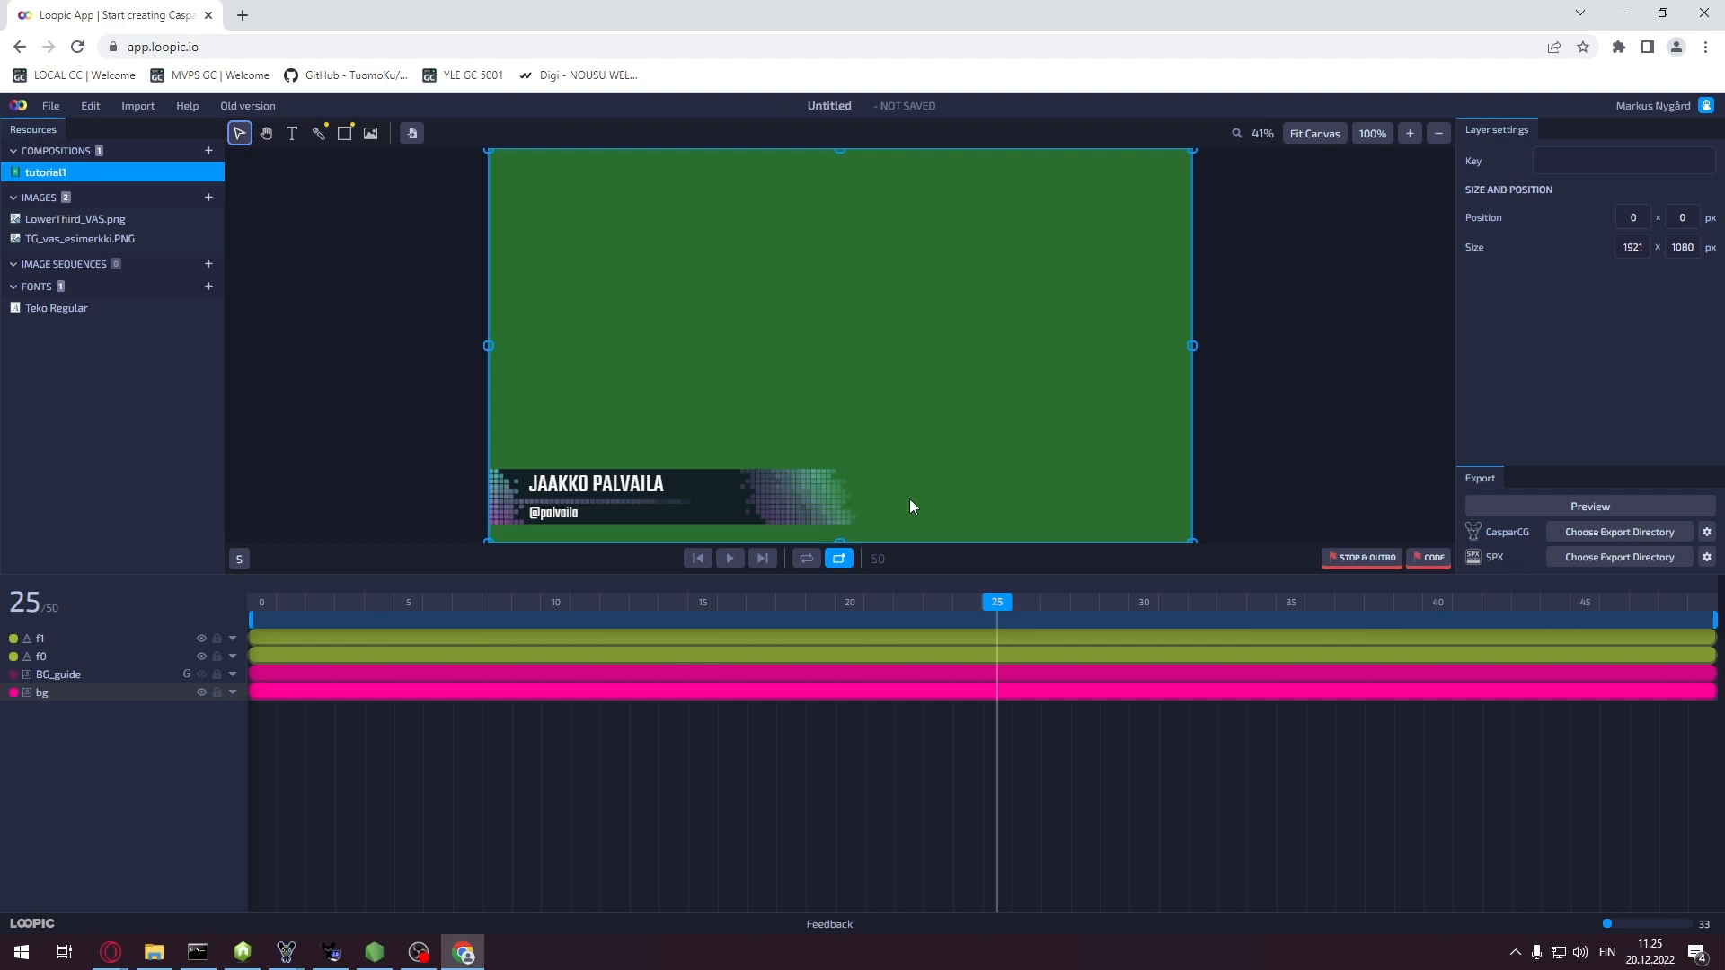
{"action": "left_click", "coordinate": [633, 513]}
{"action": "key", "text": "Down"}
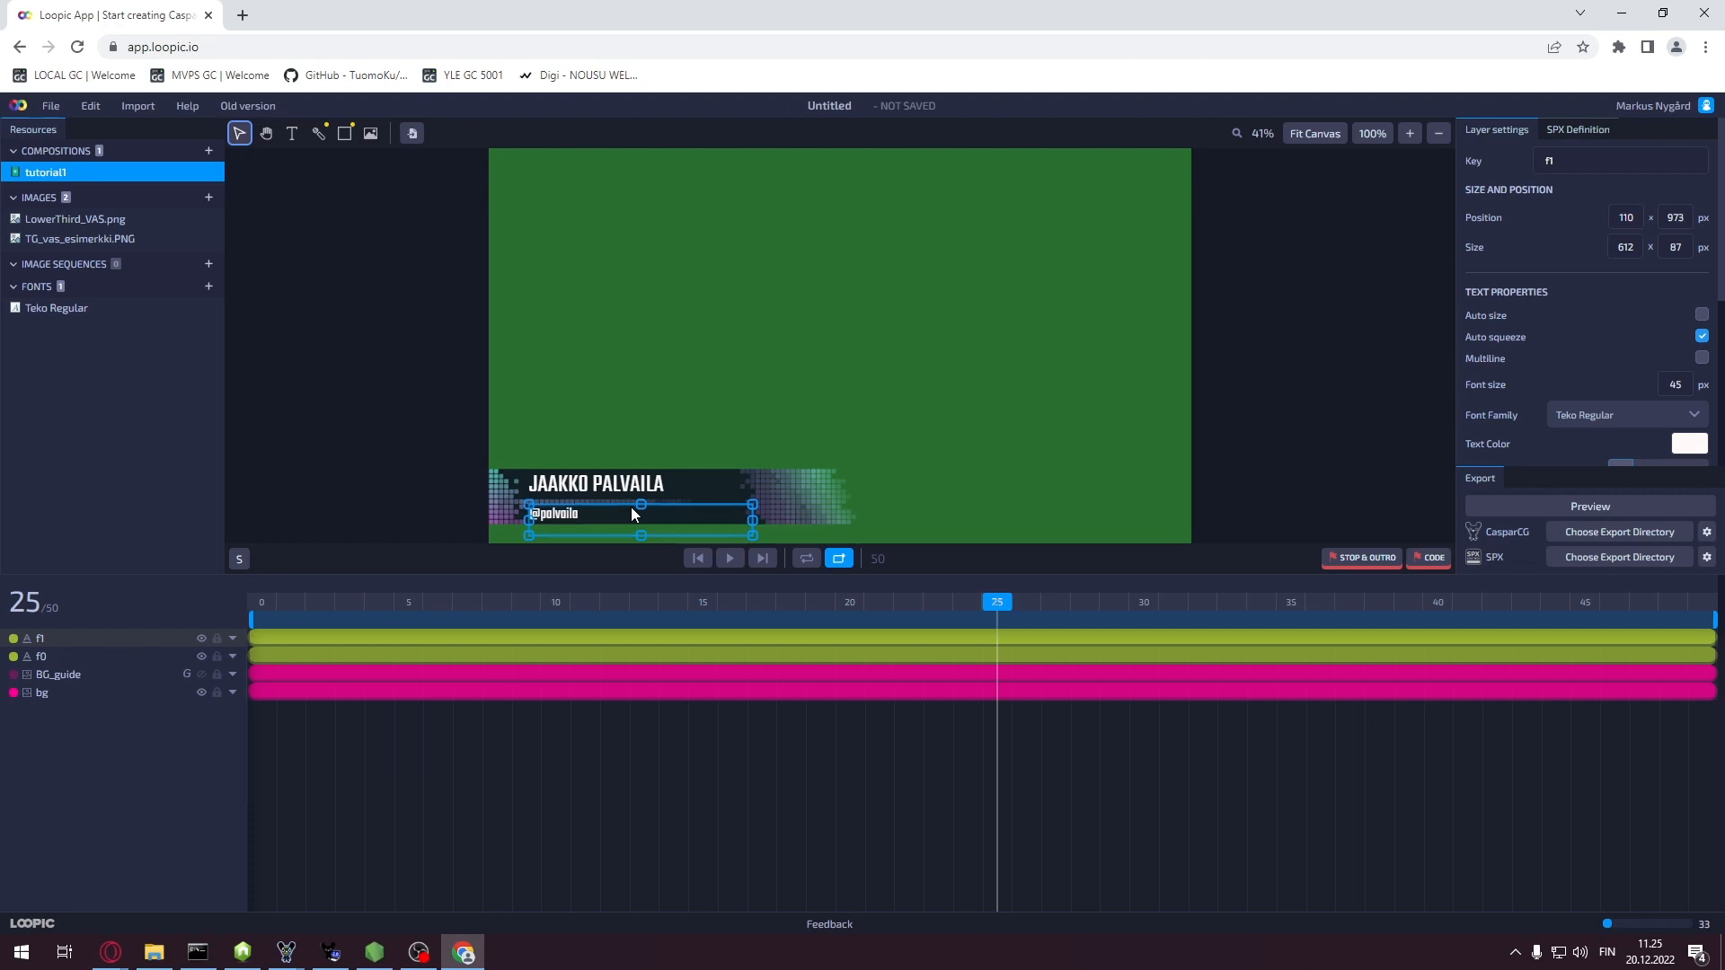
{"action": "left_click", "coordinate": [1075, 477]}
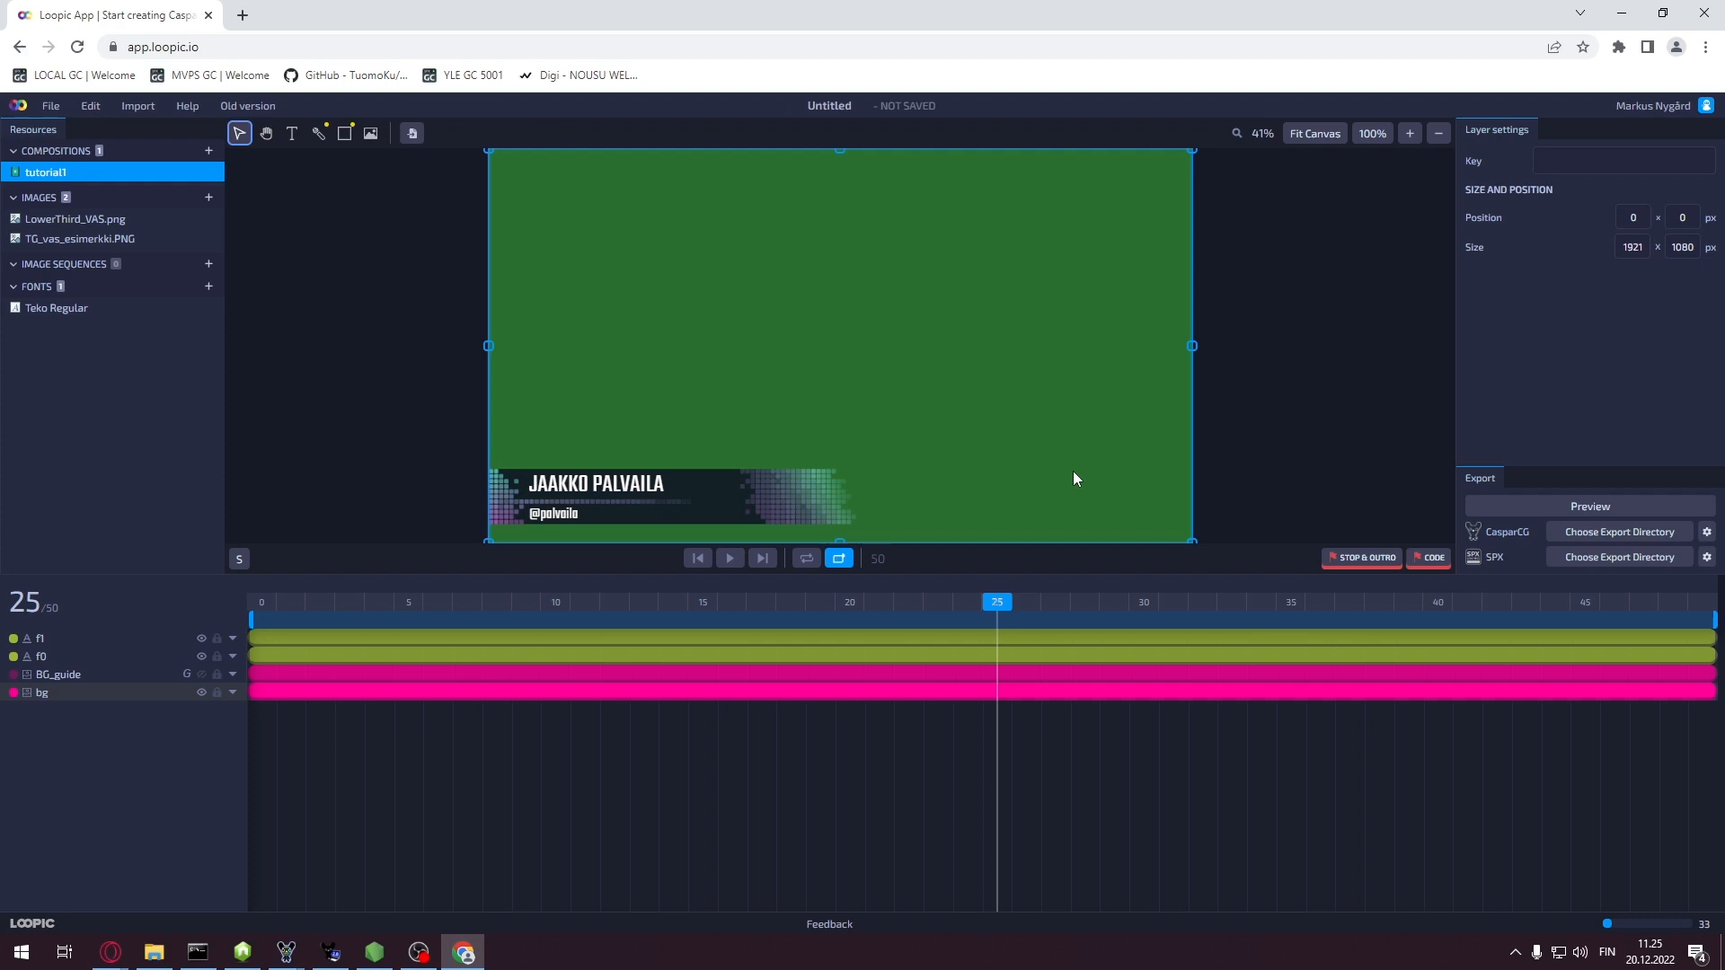
Rewind to frame 0 and give the bg layer a 0% opacity keyframe there
{"action": "left_click_drag", "start_coordinate": [1000, 605], "coordinate": [497, 602]}
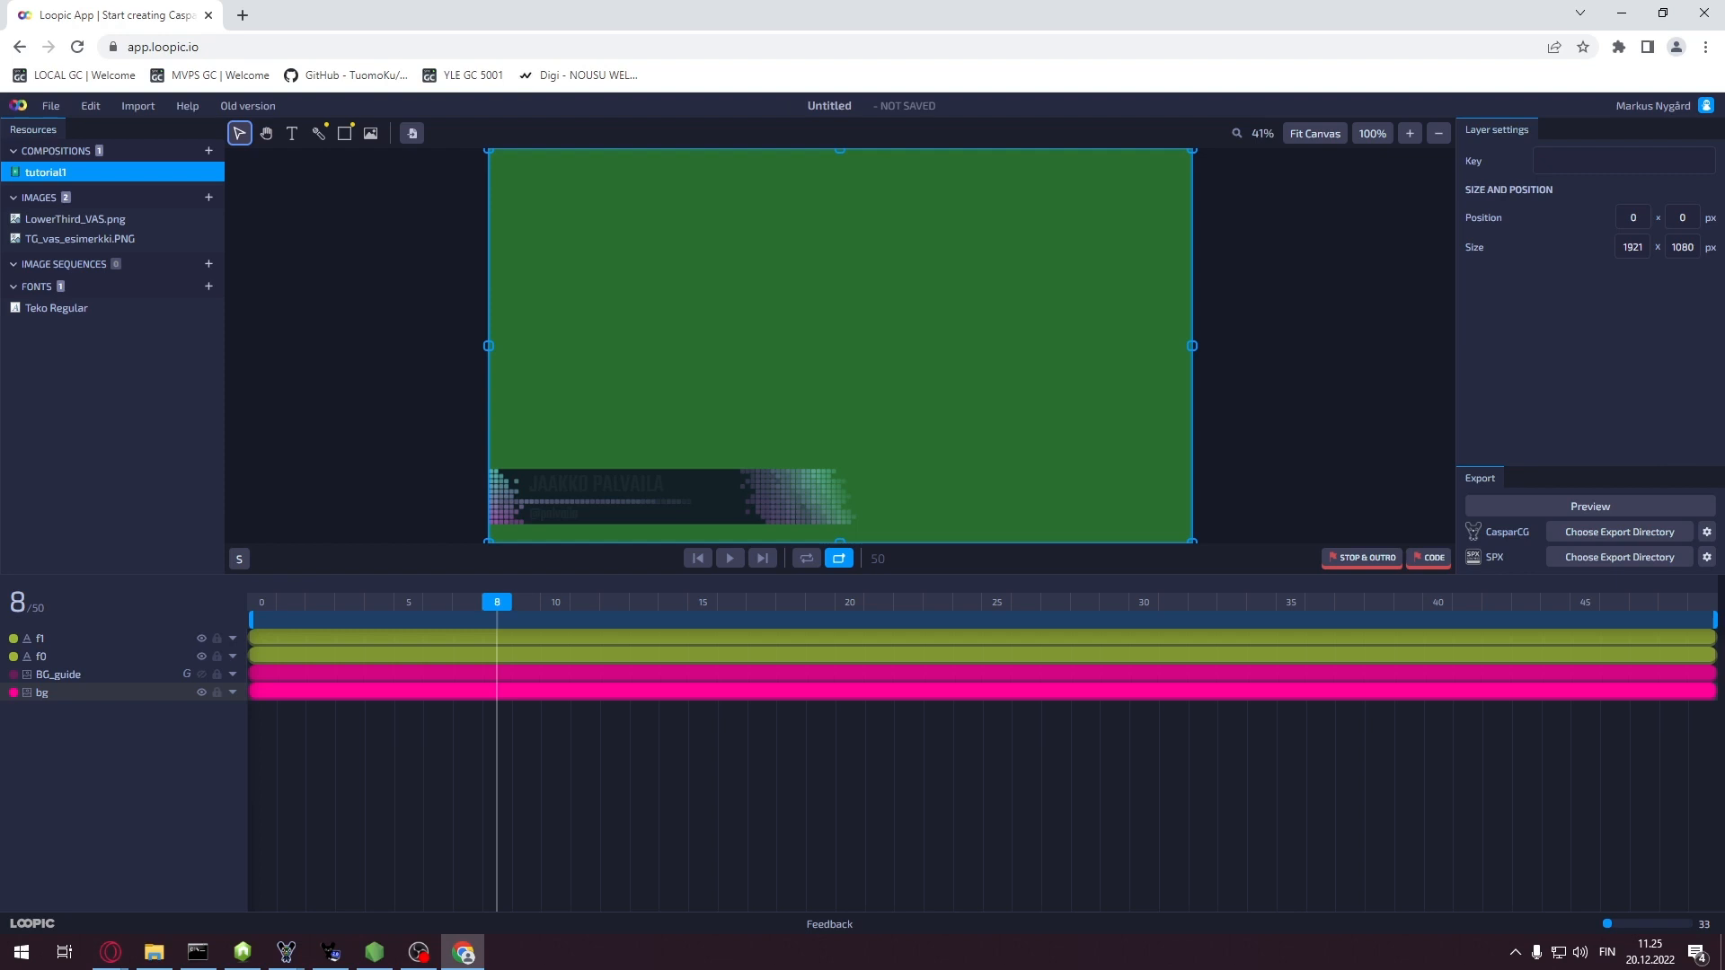
{"action": "left_click_drag", "start_coordinate": [498, 601], "coordinate": [249, 614]}
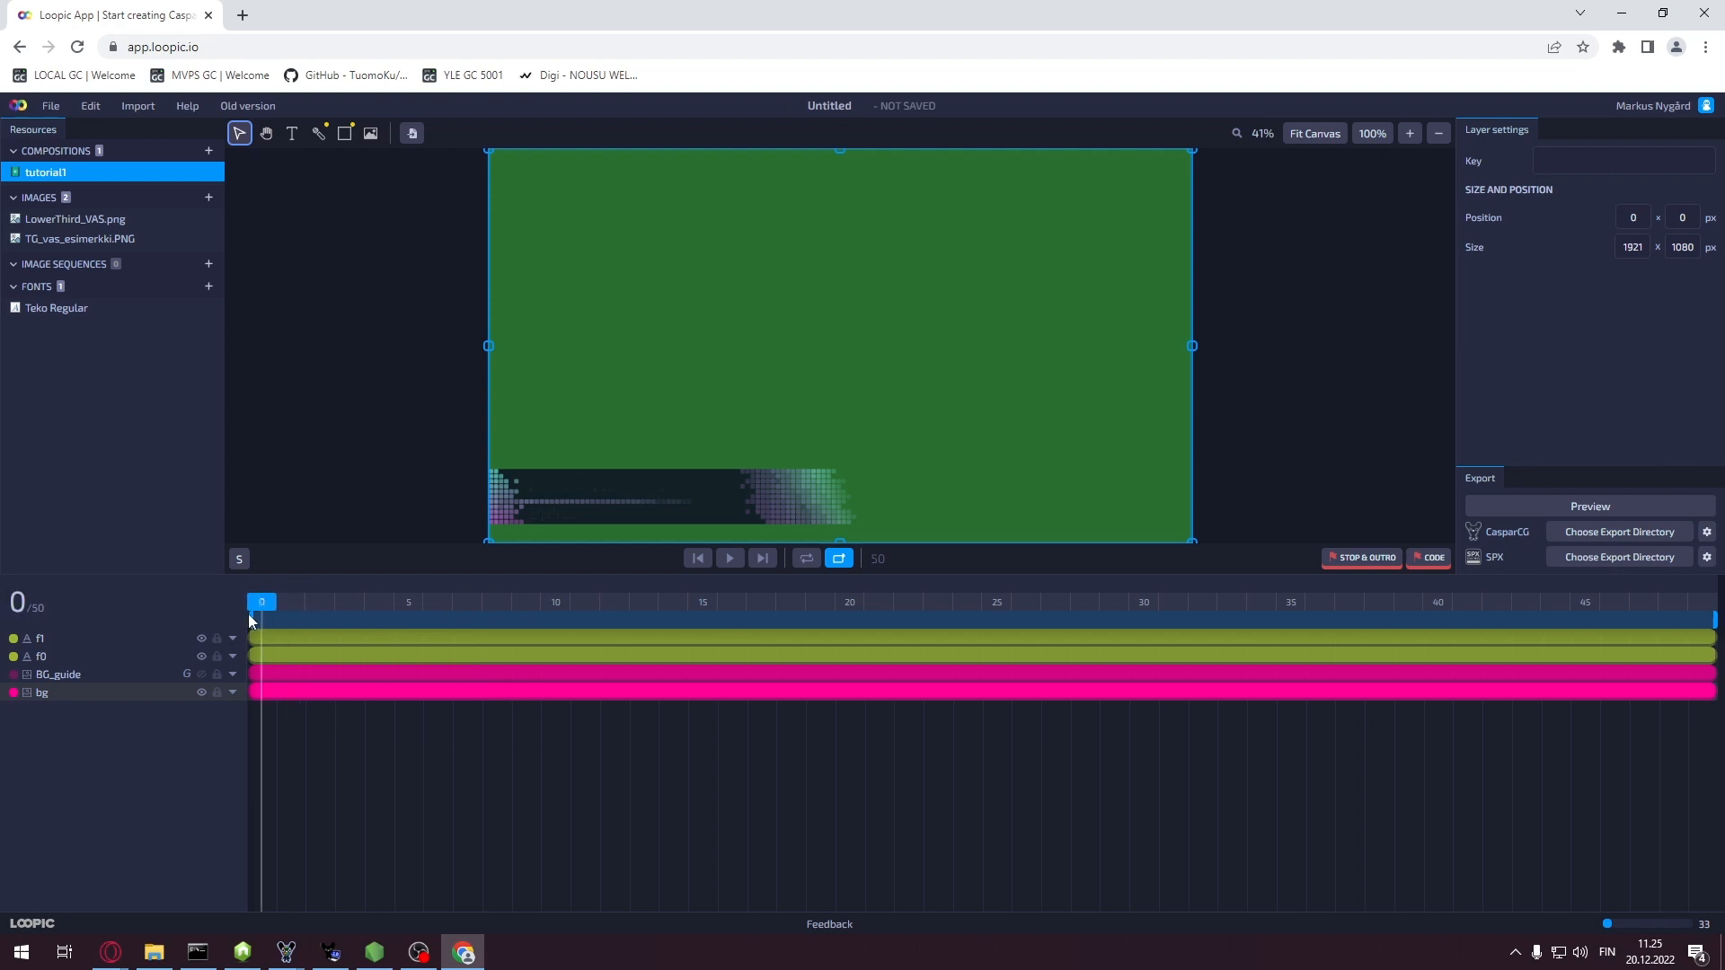
{"action": "left_click", "coordinate": [233, 693]}
{"action": "left_click", "coordinate": [71, 715]}
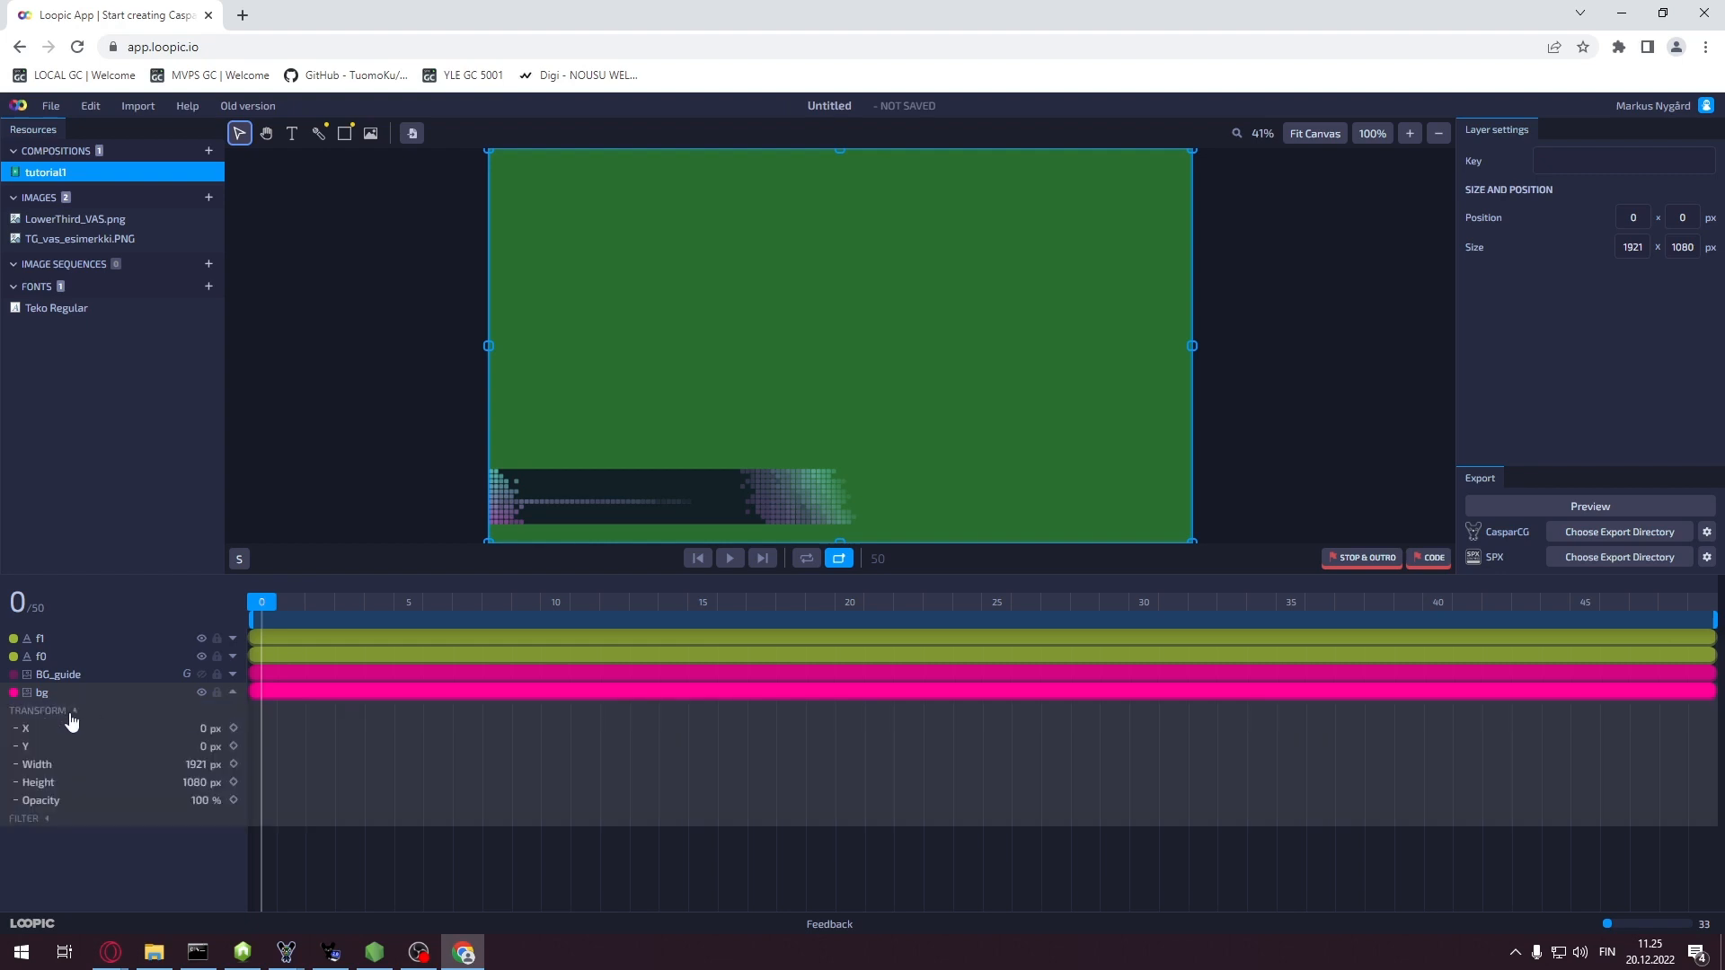
{"action": "left_click", "coordinate": [199, 806]}
{"action": "type", "text": "0"}
{"action": "left_click", "coordinate": [232, 800]}
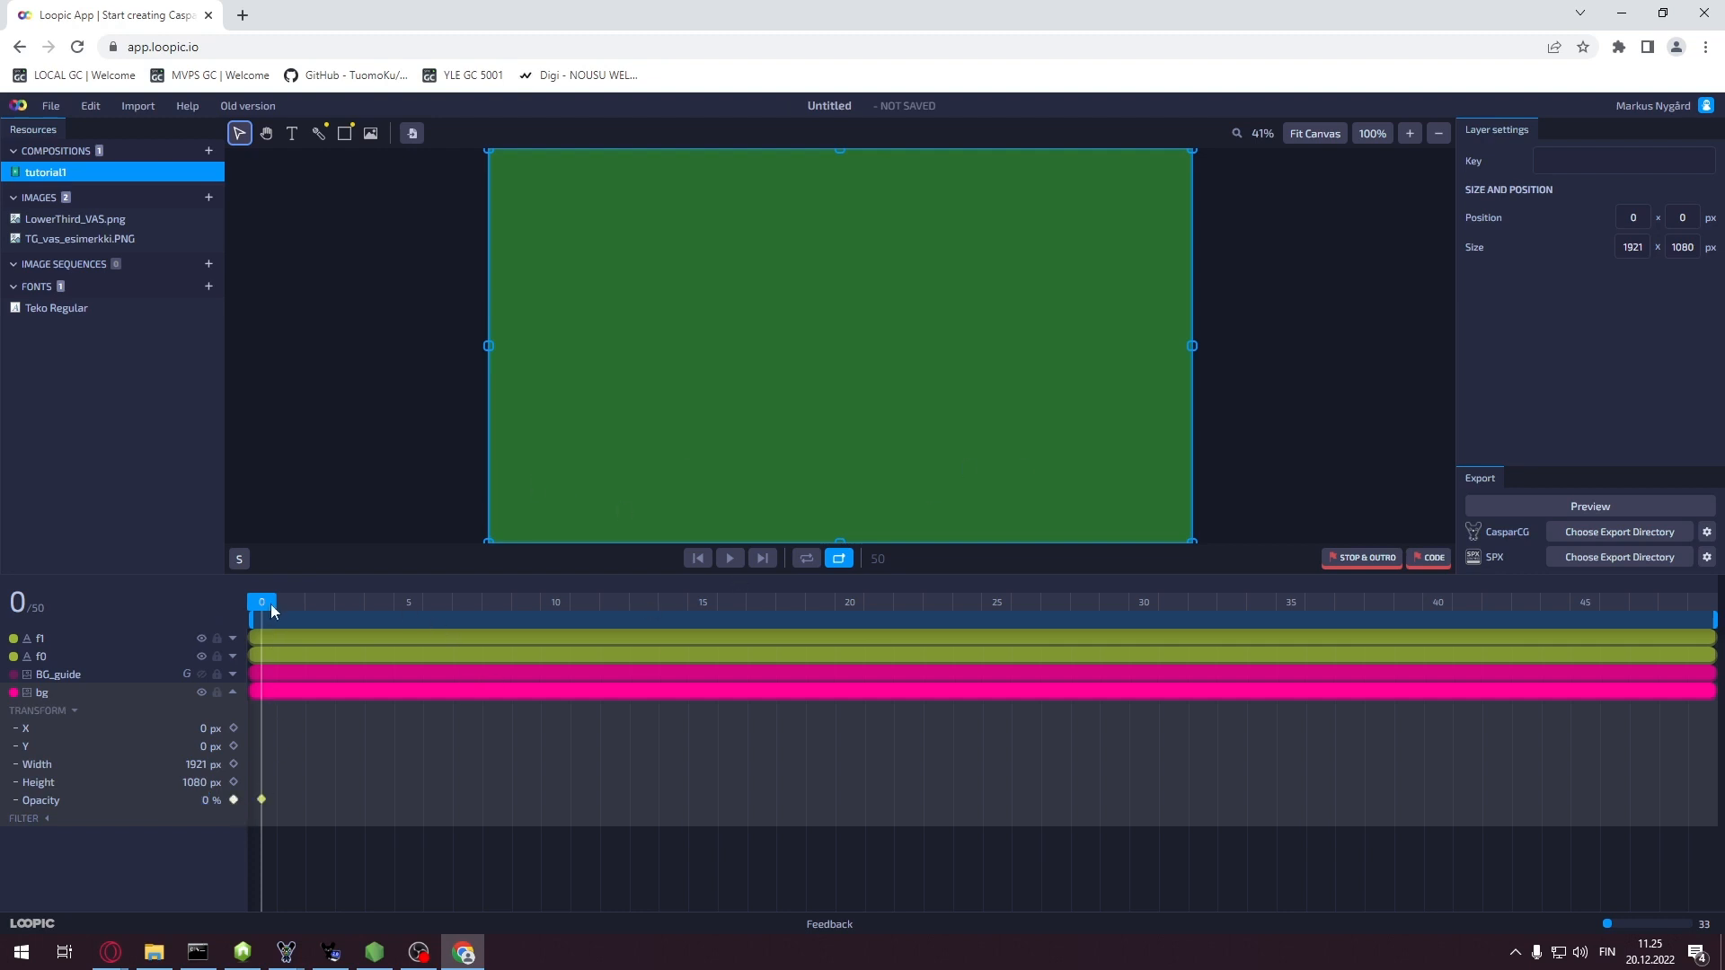
Add a 100% opacity keyframe to the bg layer at frame 15
{"action": "left_click_drag", "start_coordinate": [299, 607], "coordinate": [692, 614]}
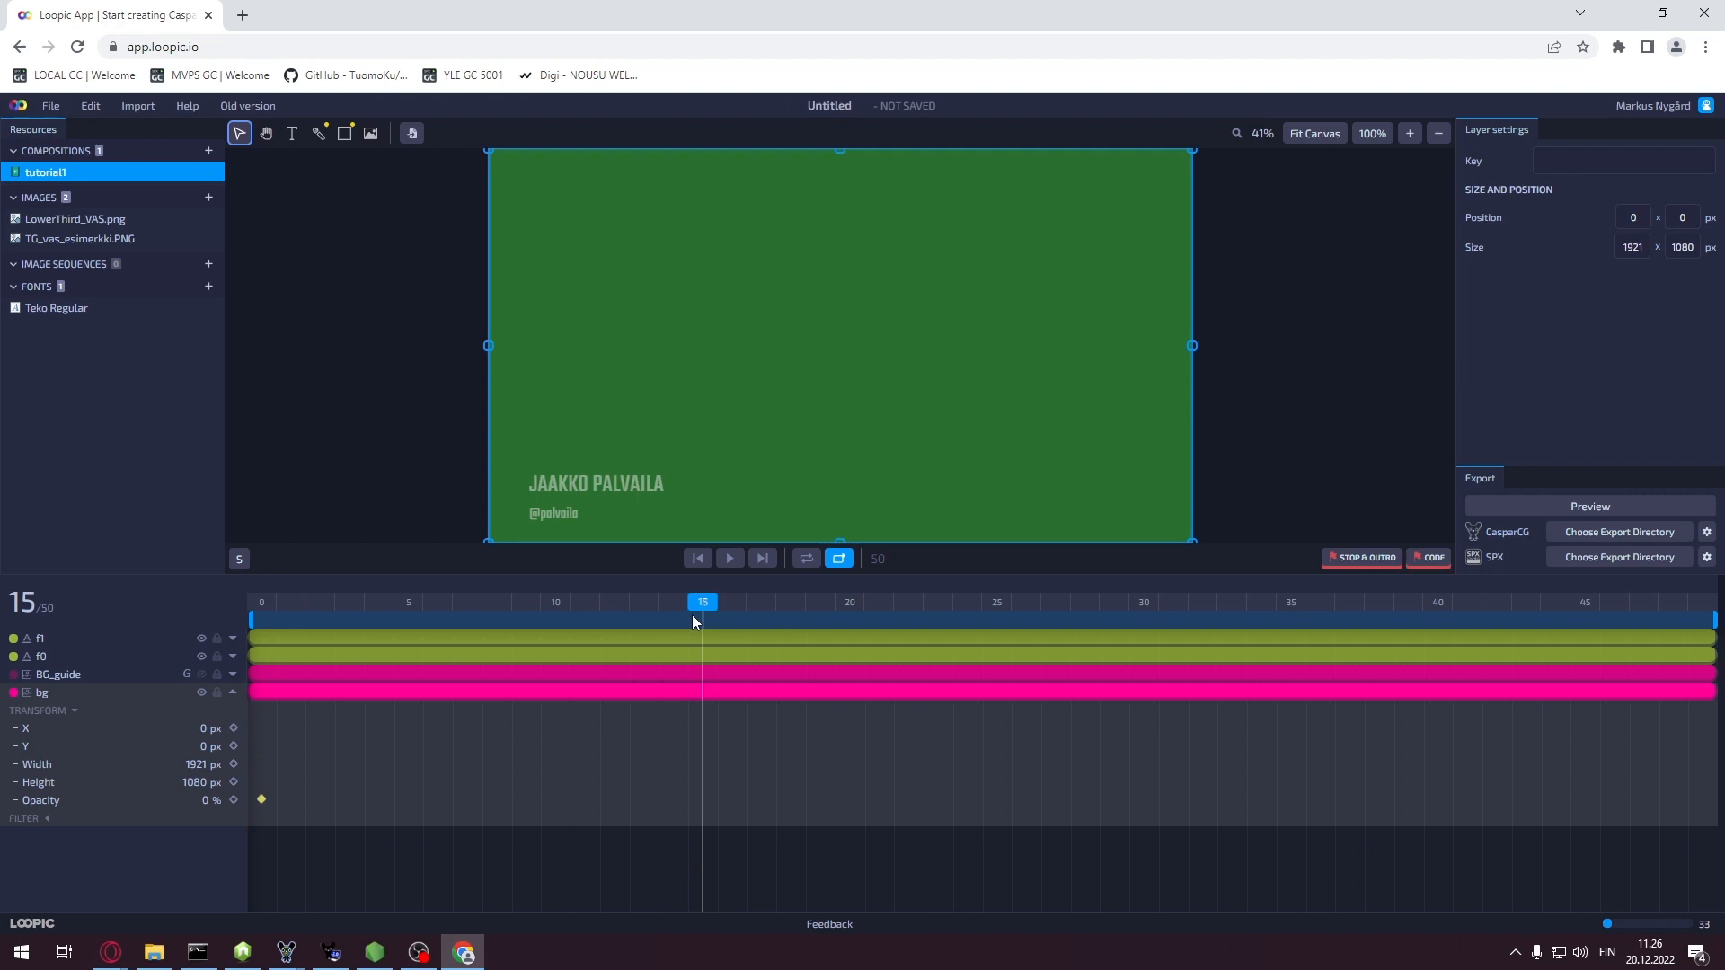
{"action": "left_click", "coordinate": [201, 800]}
{"action": "type", "text": "100"}
{"action": "key", "text": "Return"}
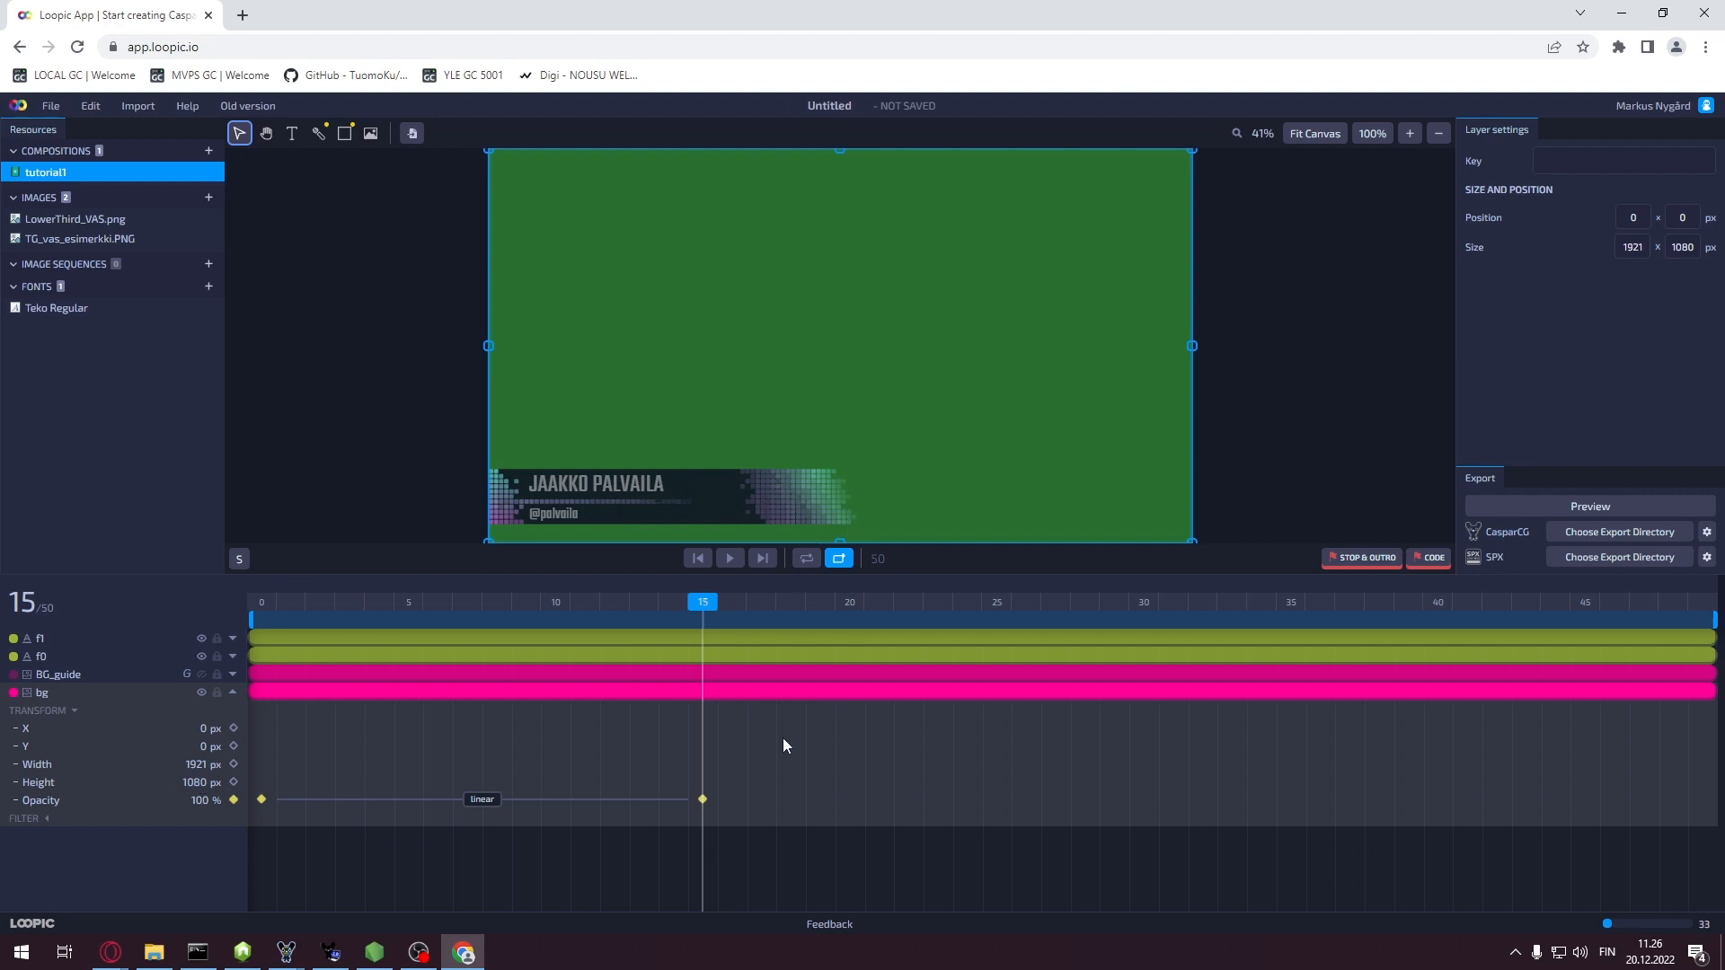
Hold 100% opacity with a keyframe at frame 35, then fade to 0% at frame 49
{"action": "left_click_drag", "start_coordinate": [703, 607], "coordinate": [1296, 626]}
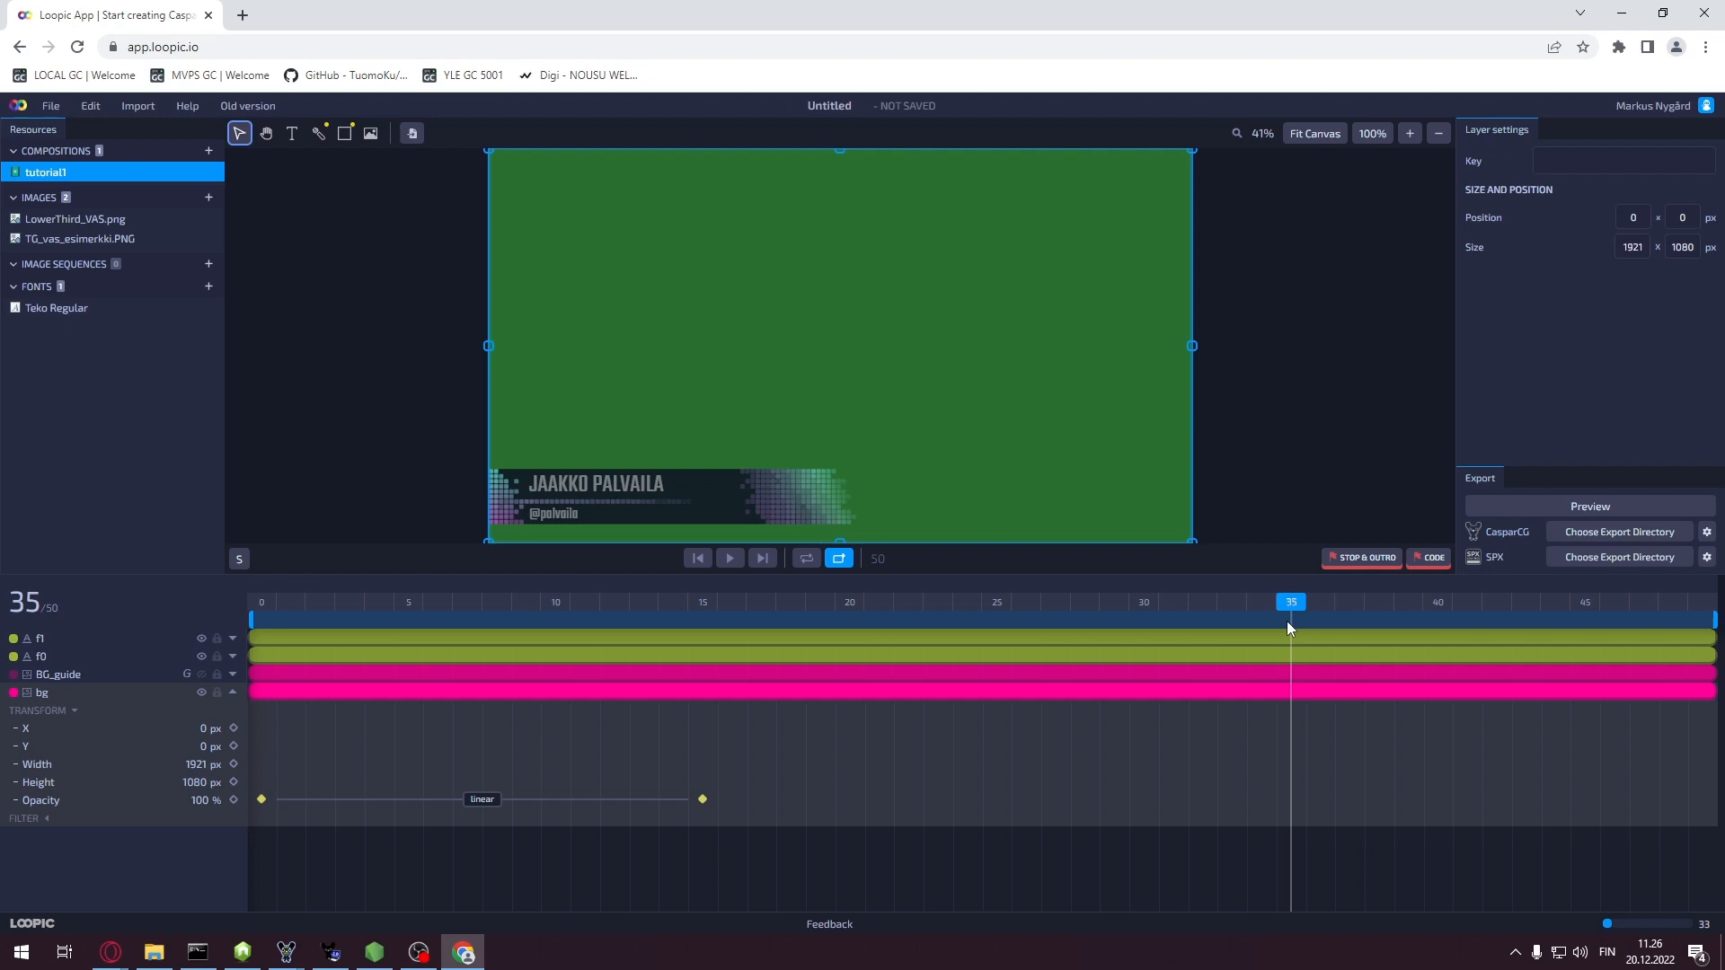
{"action": "left_click", "coordinate": [233, 800]}
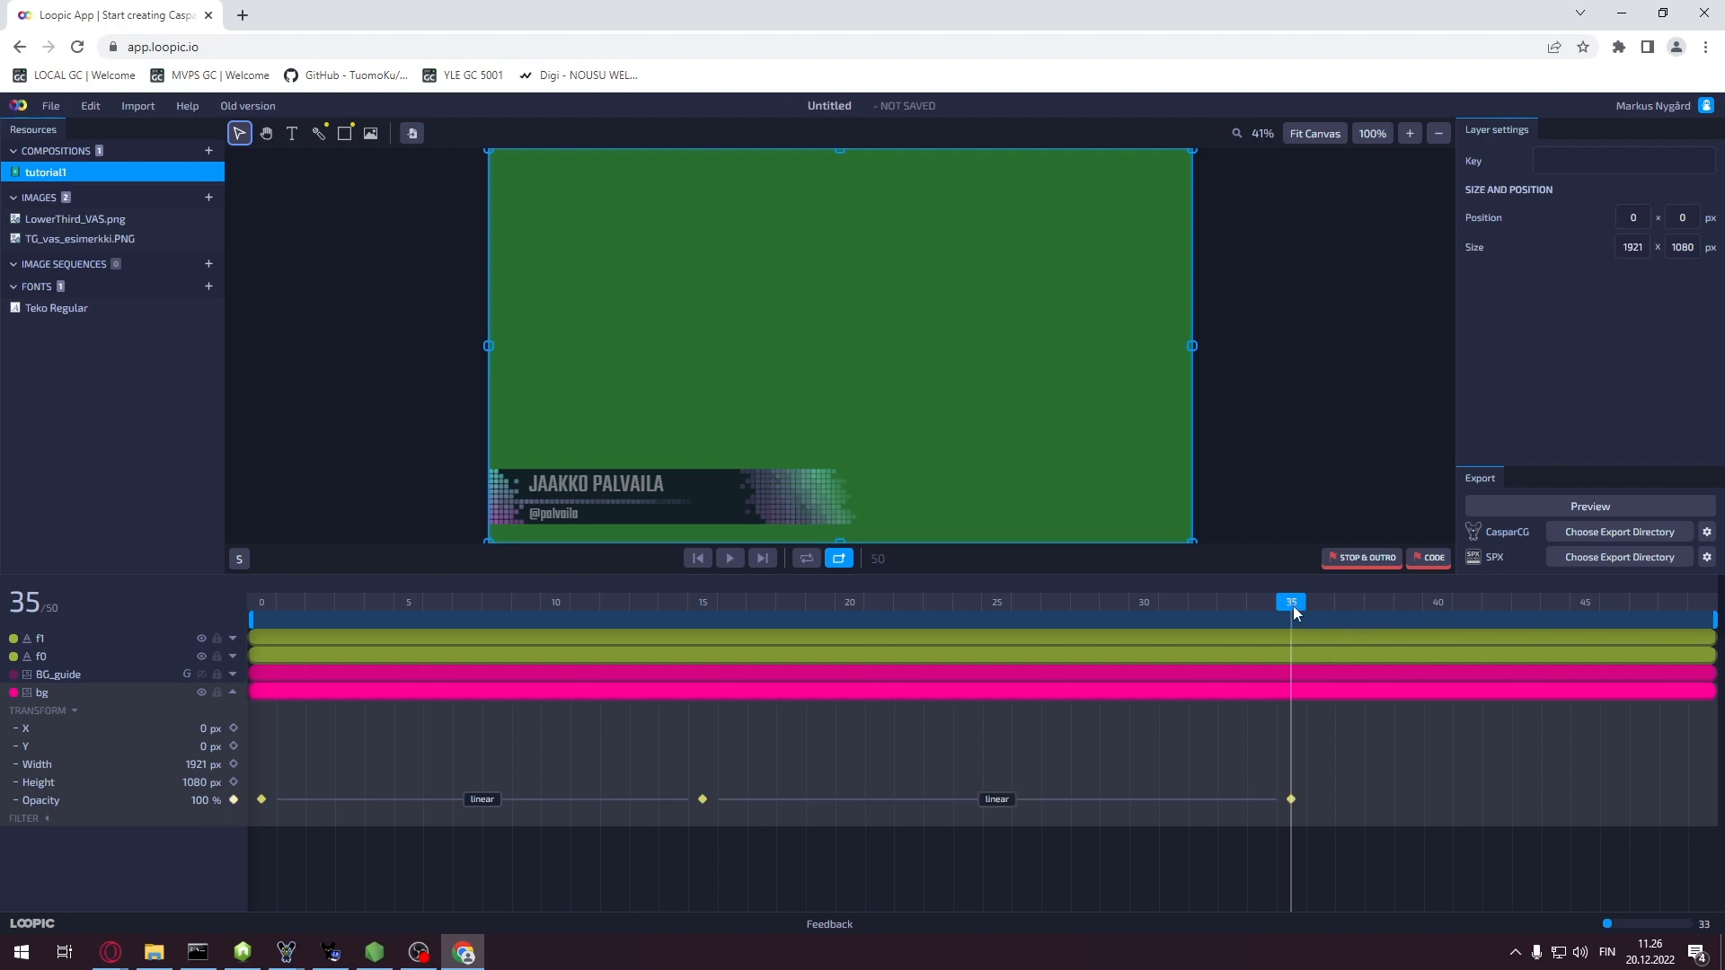
{"action": "left_click_drag", "start_coordinate": [1292, 605], "coordinate": [1723, 611]}
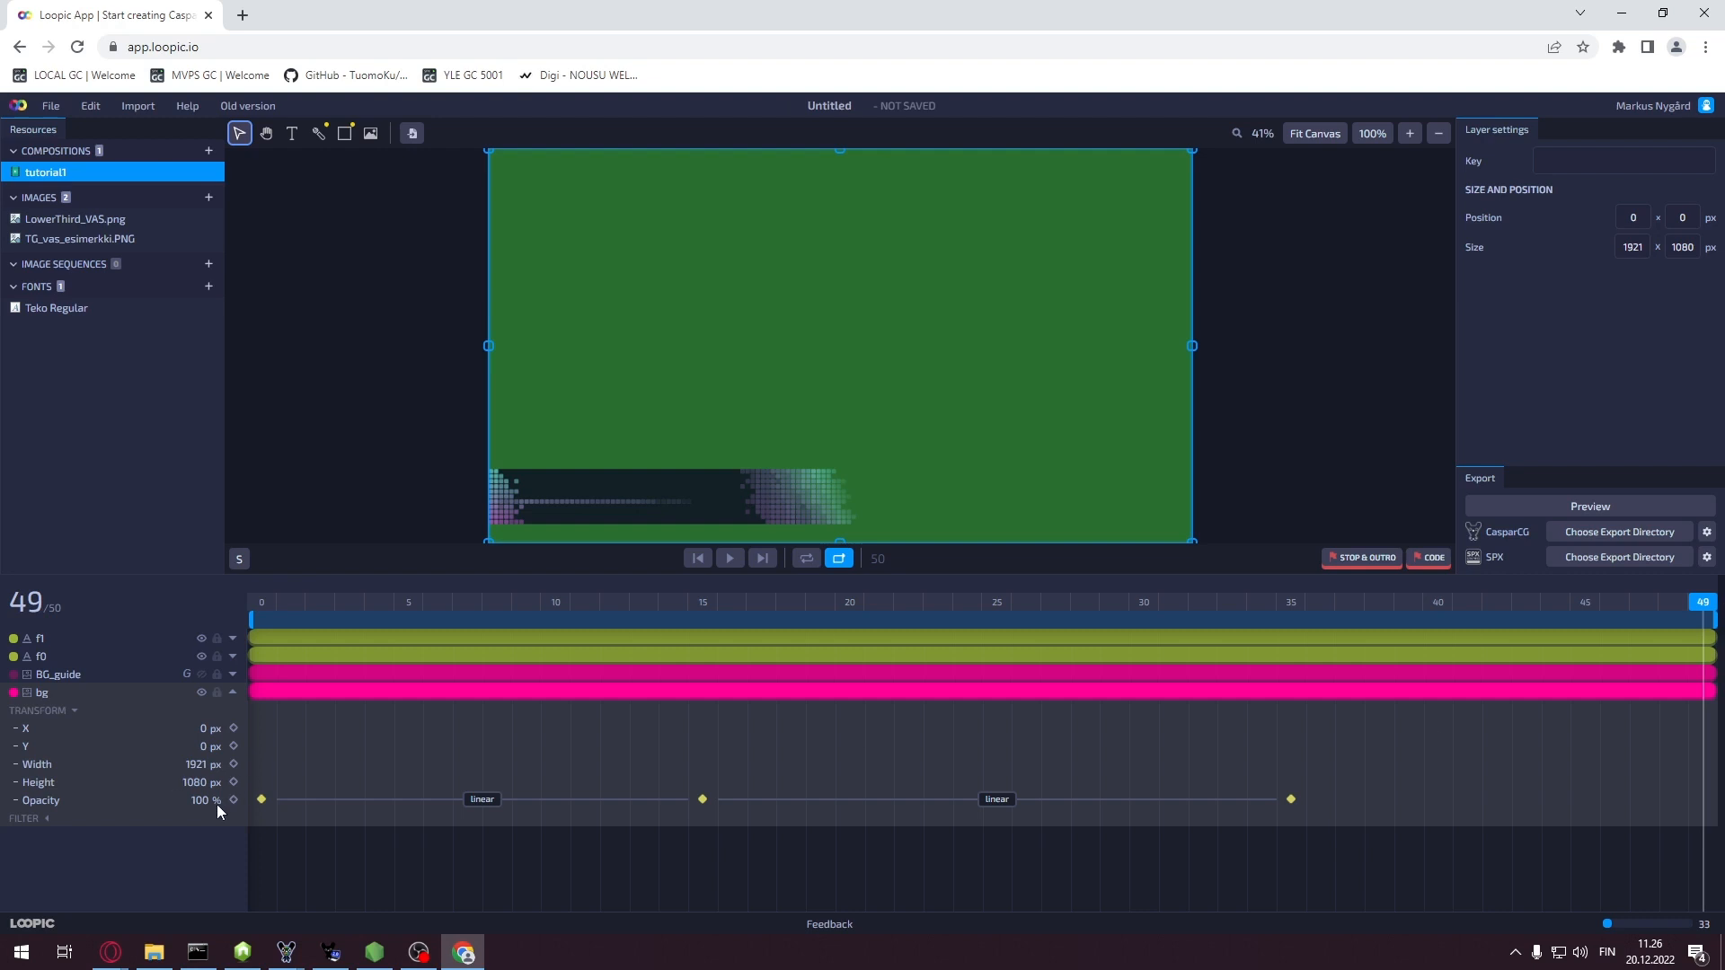
{"action": "type", "text": "0"}
{"action": "key", "text": "Return"}
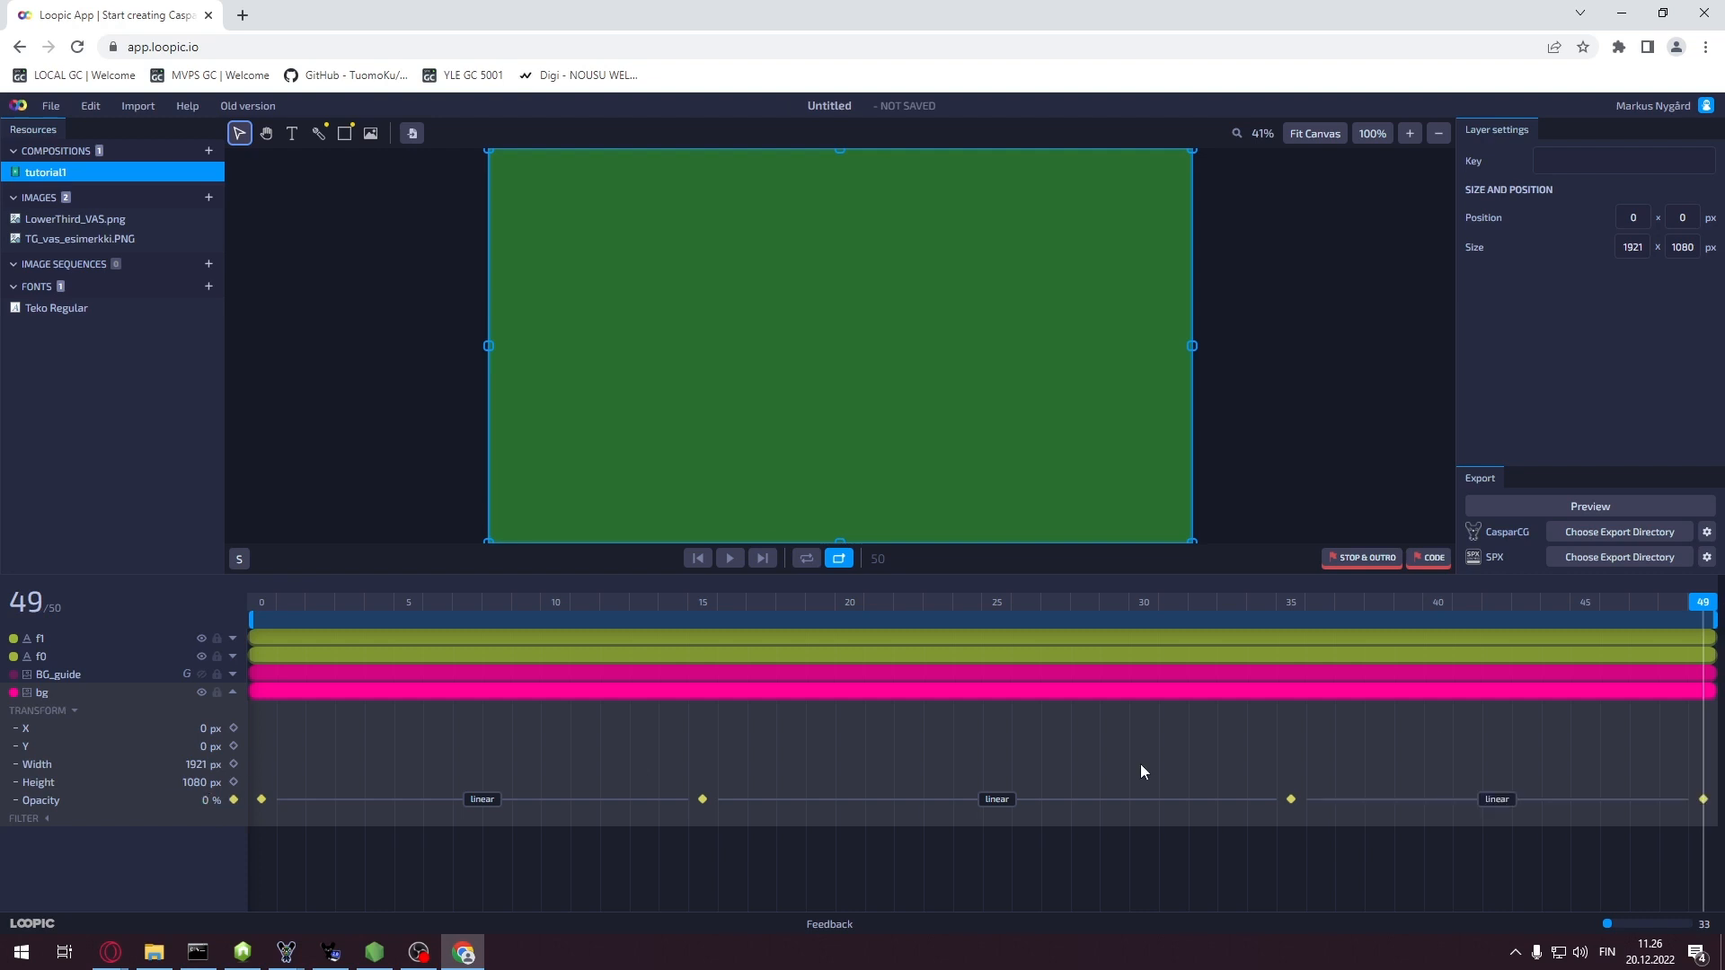
{"action": "left_click_drag", "start_coordinate": [1707, 607], "coordinate": [1029, 667]}
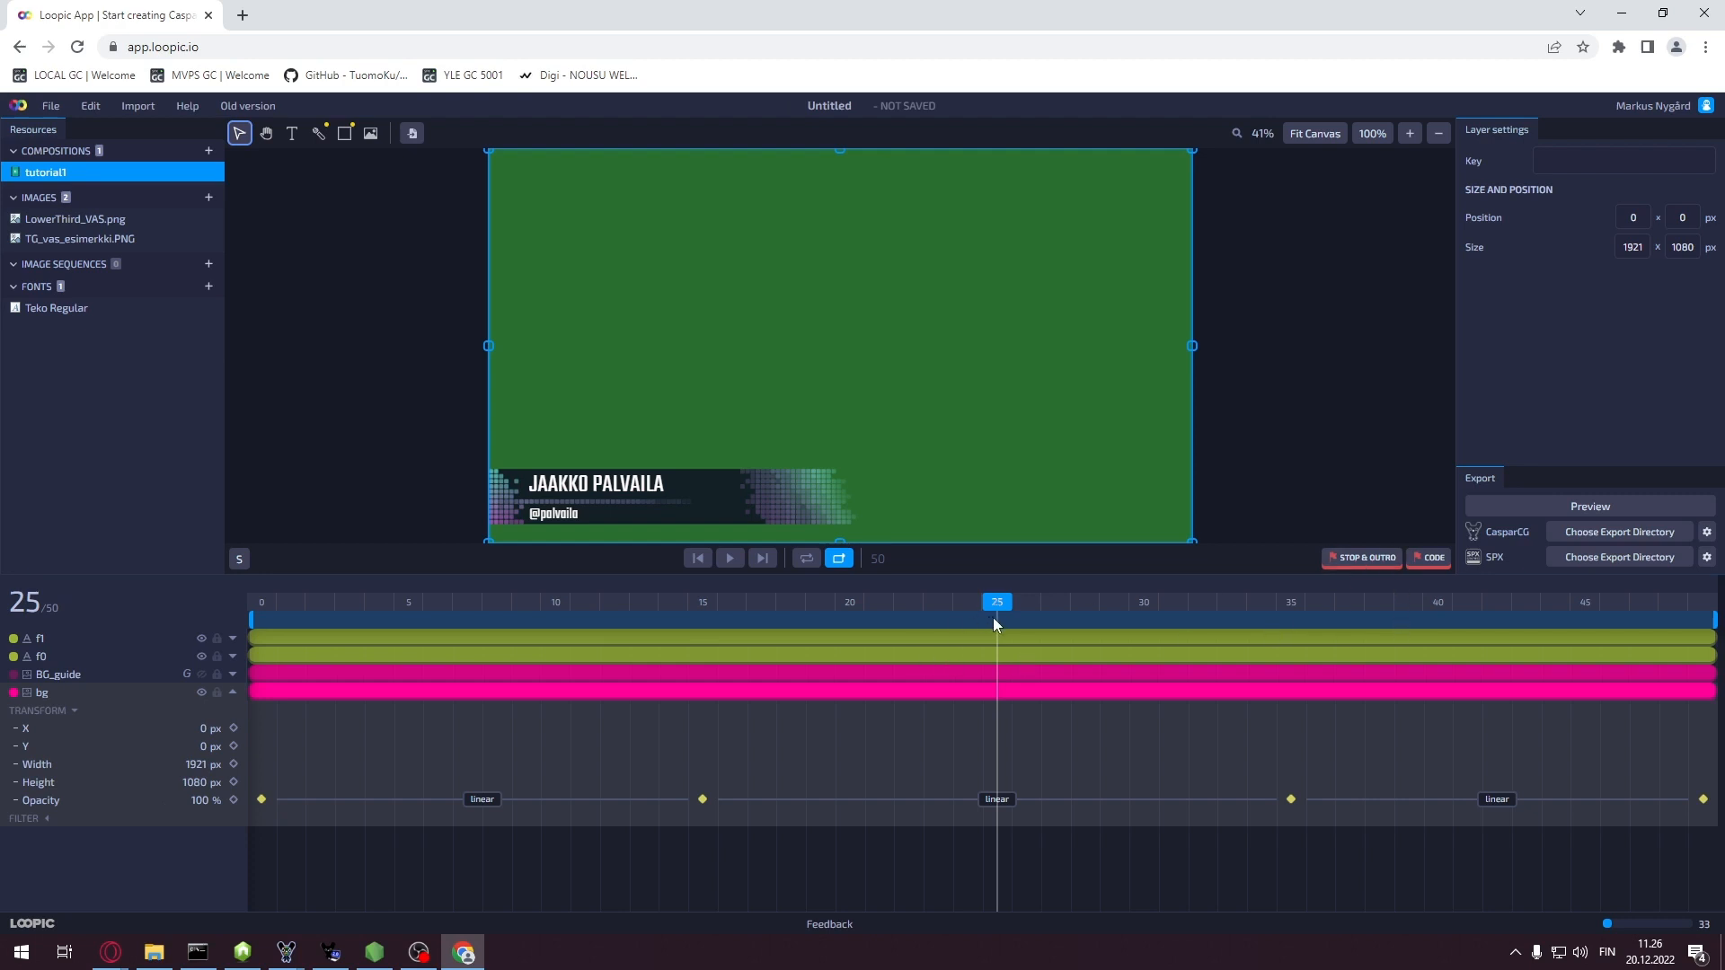
{"action": "mouse_move", "coordinate": [1004, 605]}
{"action": "left_mouse_down"}
{"action": "mouse_move", "coordinate": [1299, 611]}
{"action": "mouse_move", "coordinate": [465, 614]}
{"action": "mouse_move", "coordinate": [1295, 629]}
{"action": "mouse_move", "coordinate": [870, 636]}
{"action": "mouse_move", "coordinate": [1144, 636]}
{"action": "mouse_move", "coordinate": [973, 640]}
{"action": "mouse_move", "coordinate": [994, 637]}
{"action": "left_mouse_up"}
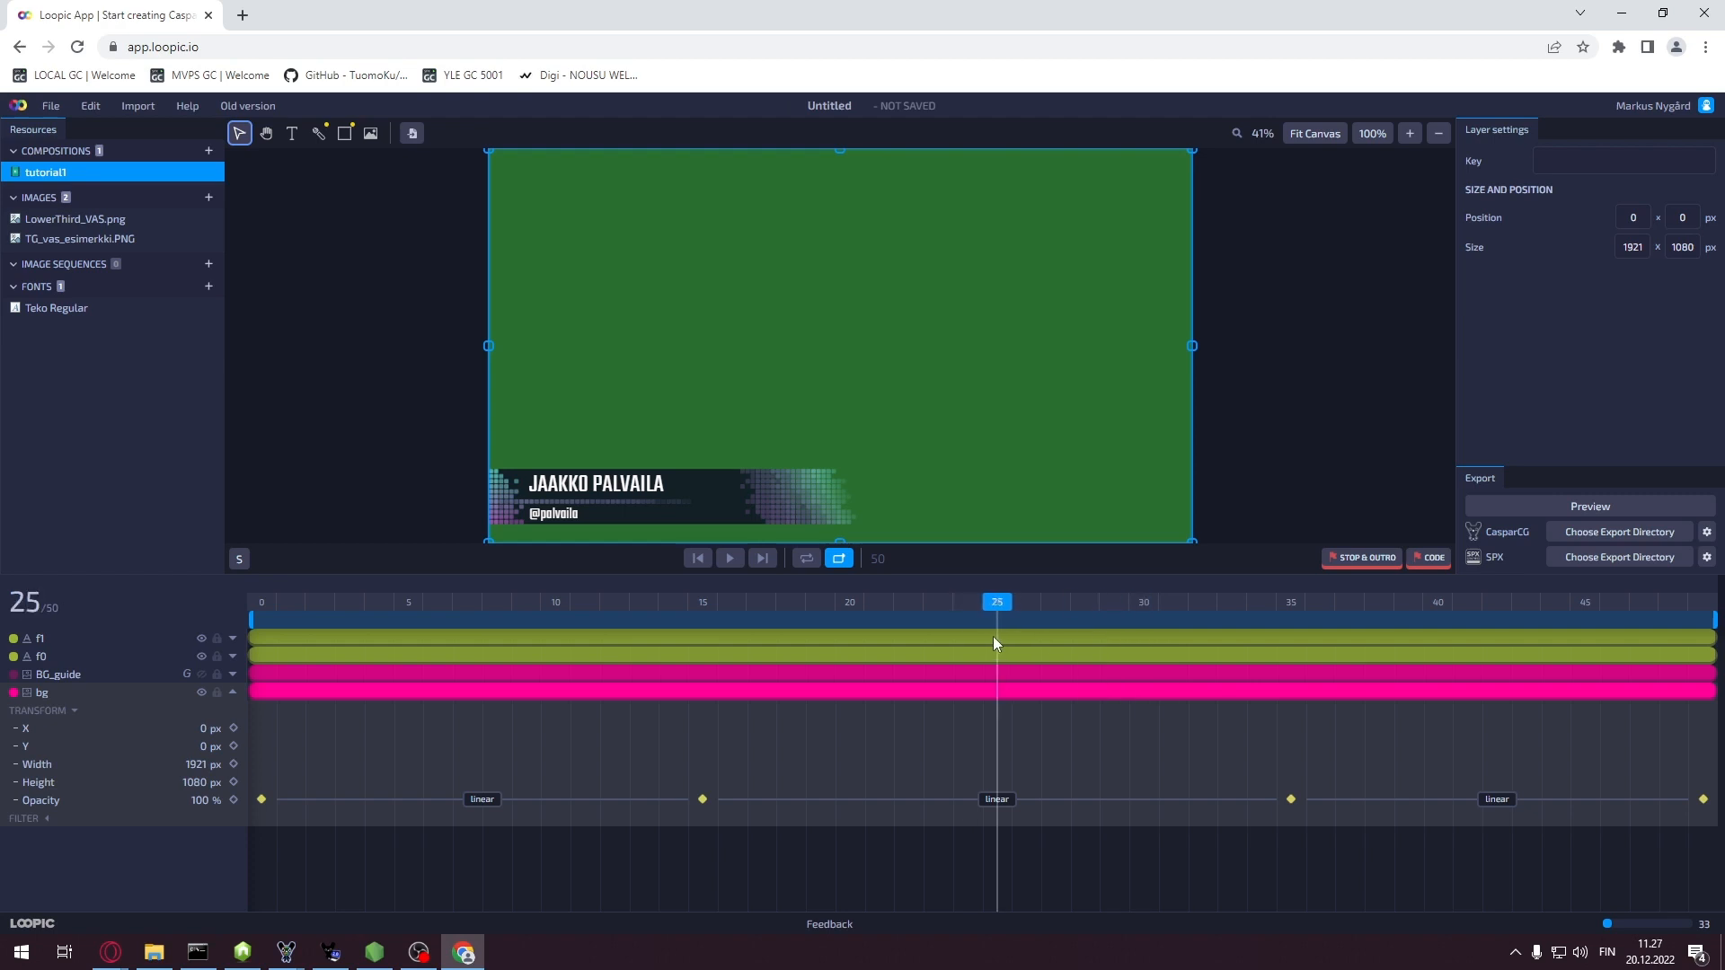
Place a STOP & OUTRO marker at frame 25, then Save As tutorial.loo
{"action": "left_click", "coordinate": [1370, 559]}
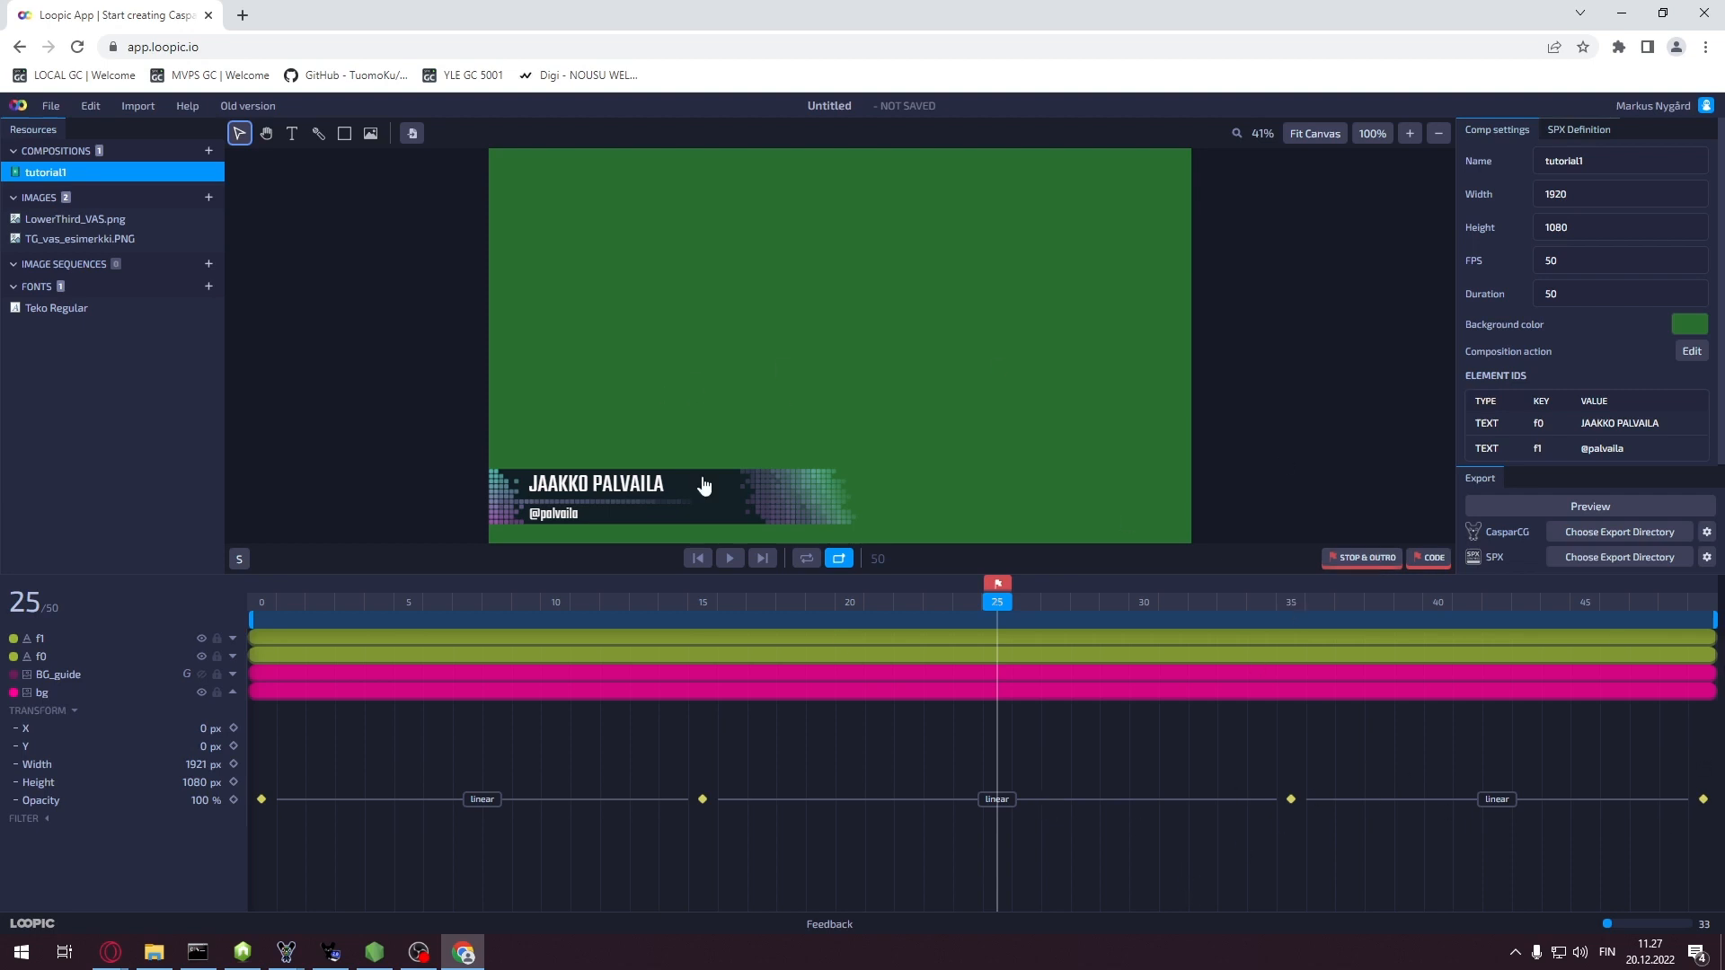
{"action": "left_click", "coordinate": [52, 106]}
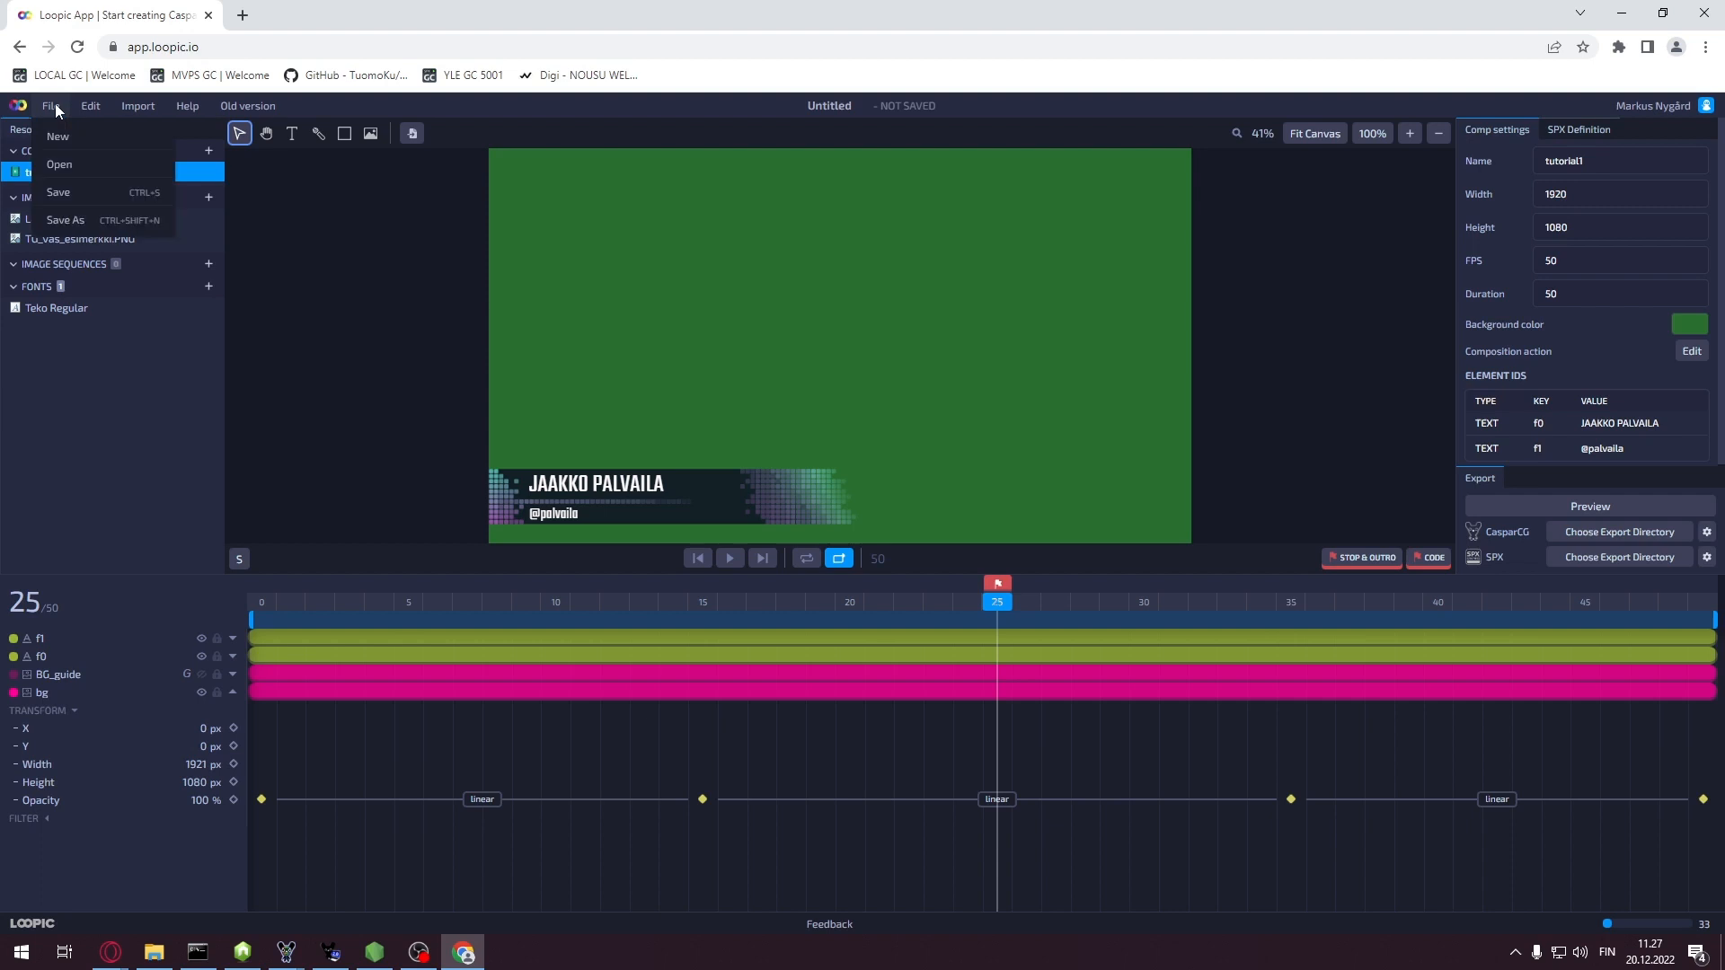
{"action": "left_click", "coordinate": [82, 216]}
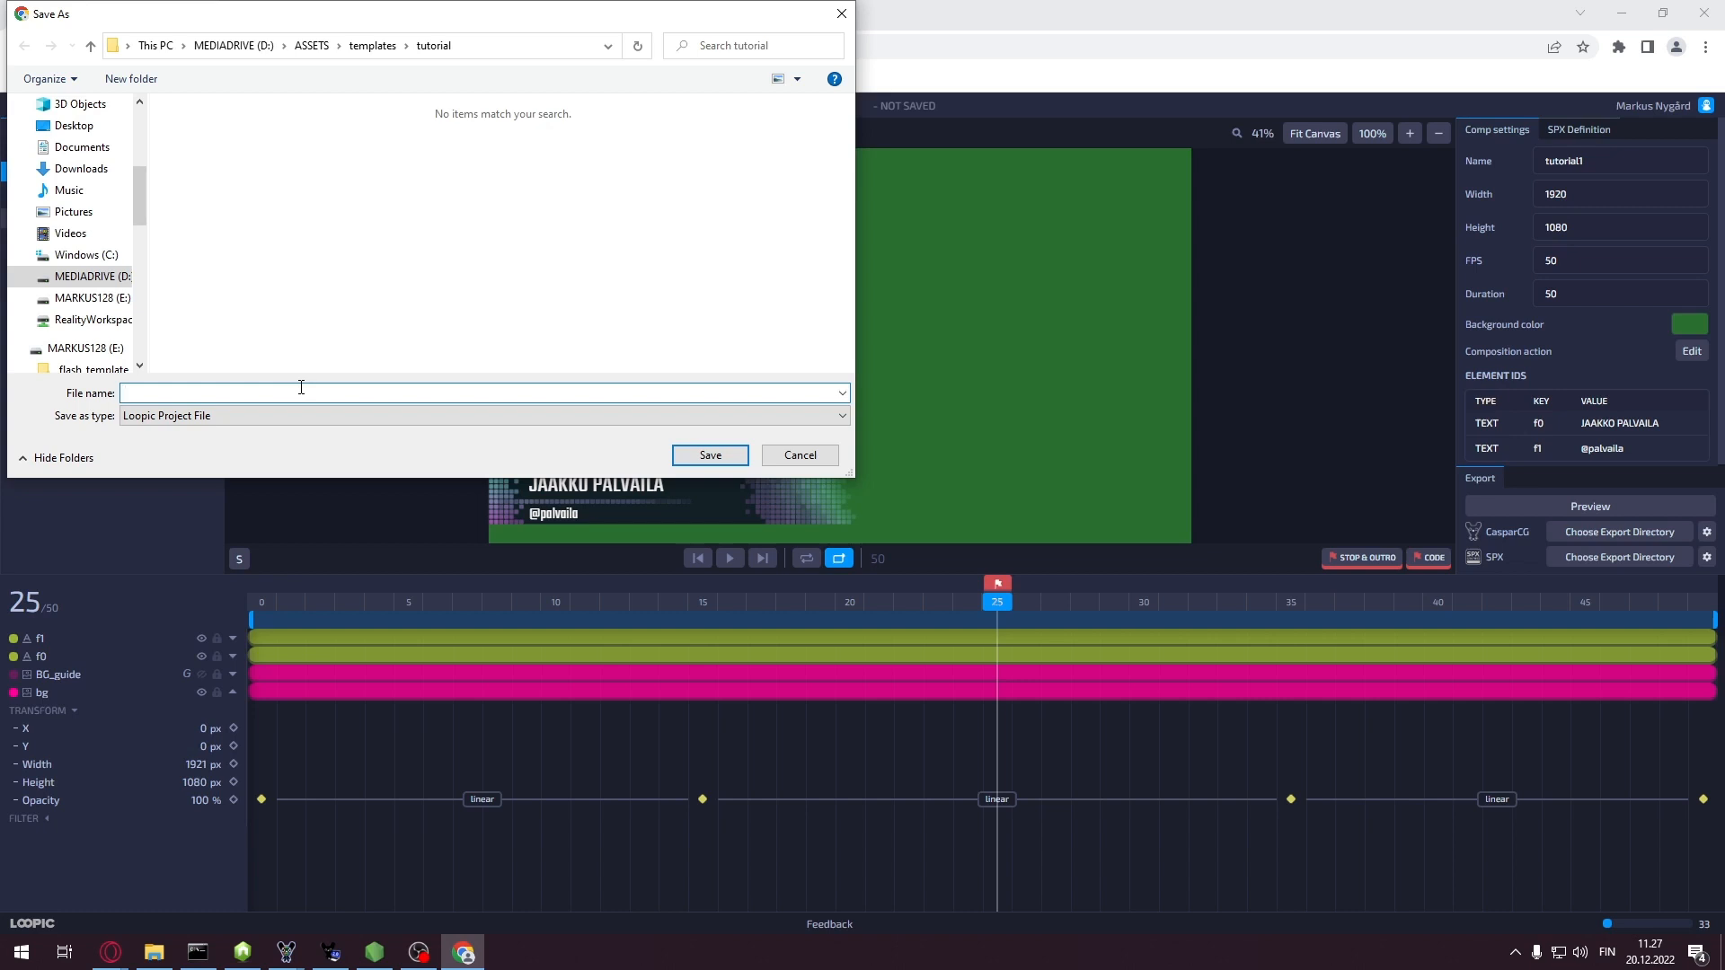
{"action": "type", "text": "t"}
{"action": "type", "text": "ur"}
{"action": "type", "text": "oriasl"}
{"action": "key", "text": "BackSpace"}
{"action": "type", "text": "l"}
{"action": "left_click", "coordinate": [715, 456]}
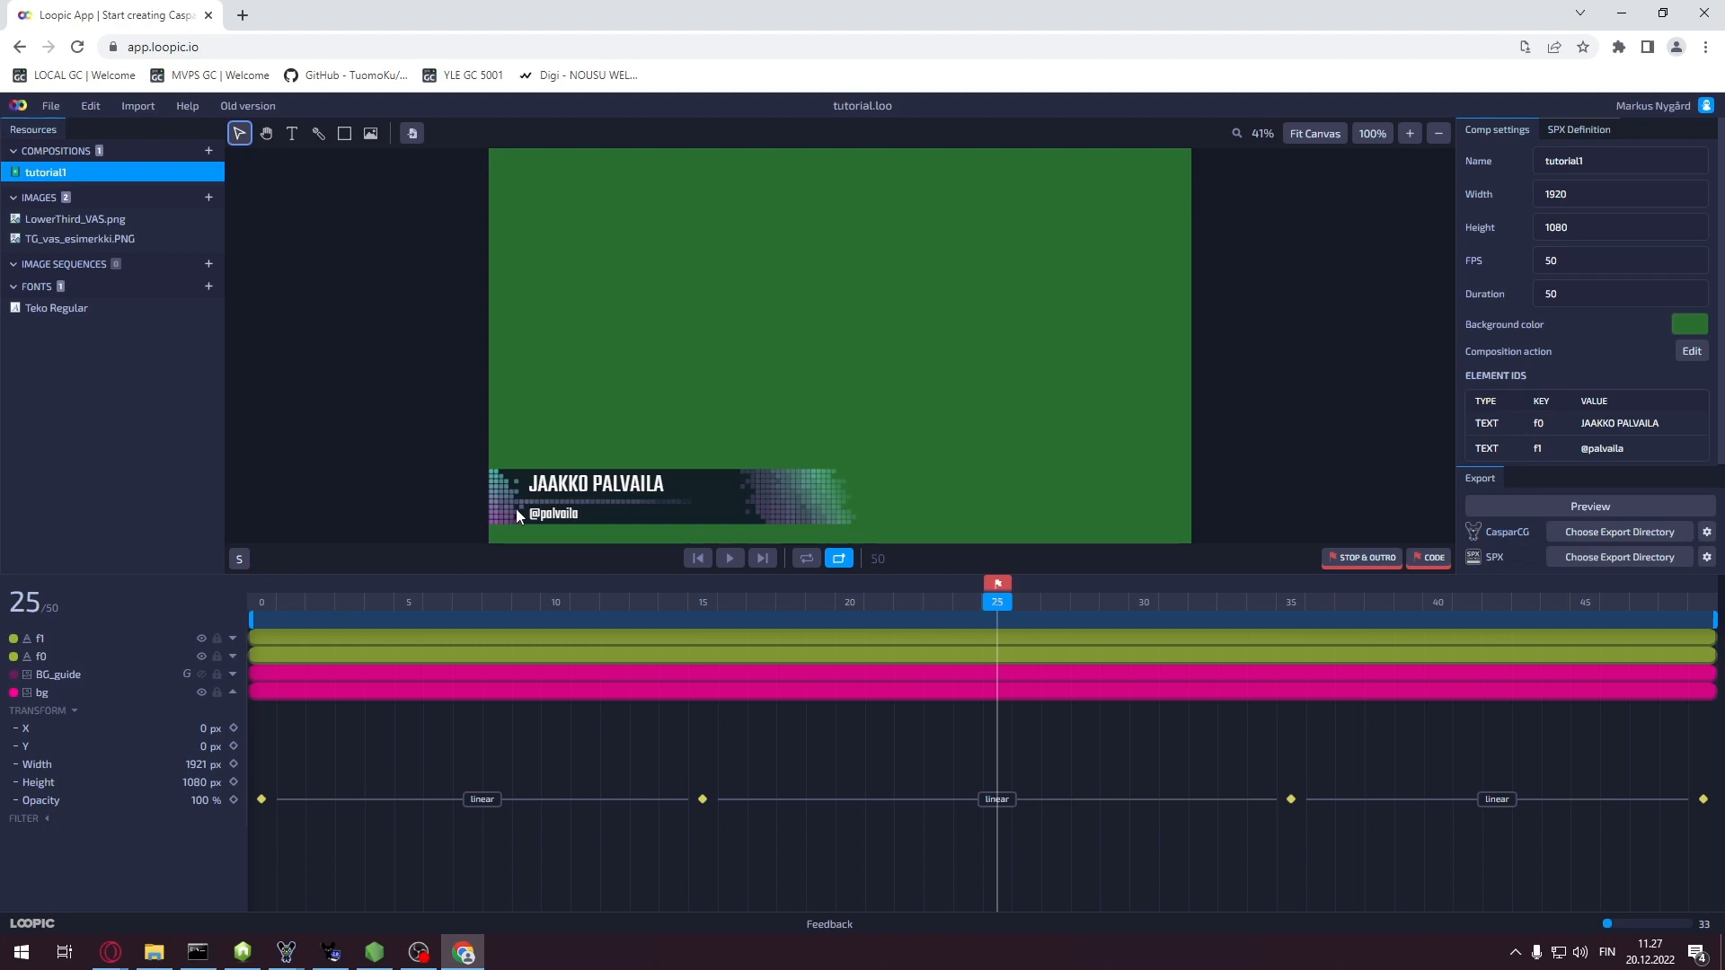
Set the SPX export destination to the tutorial folder and allow folder access
{"action": "left_click", "coordinate": [566, 515]}
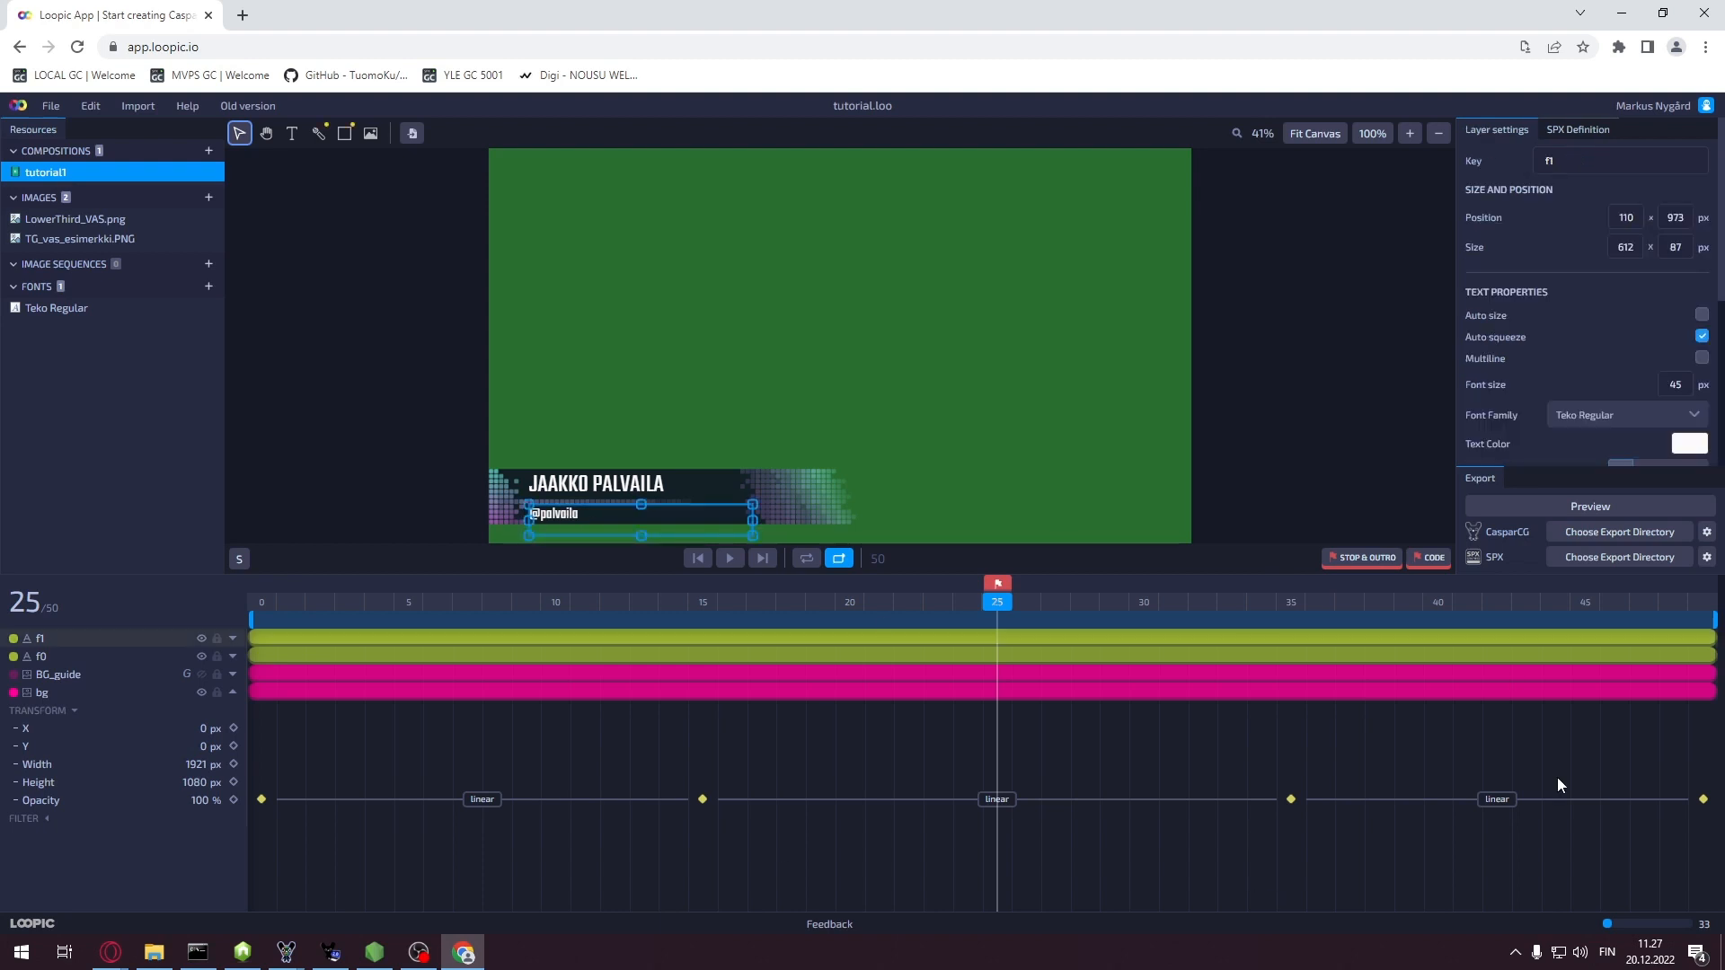
{"action": "left_click", "coordinate": [960, 482]}
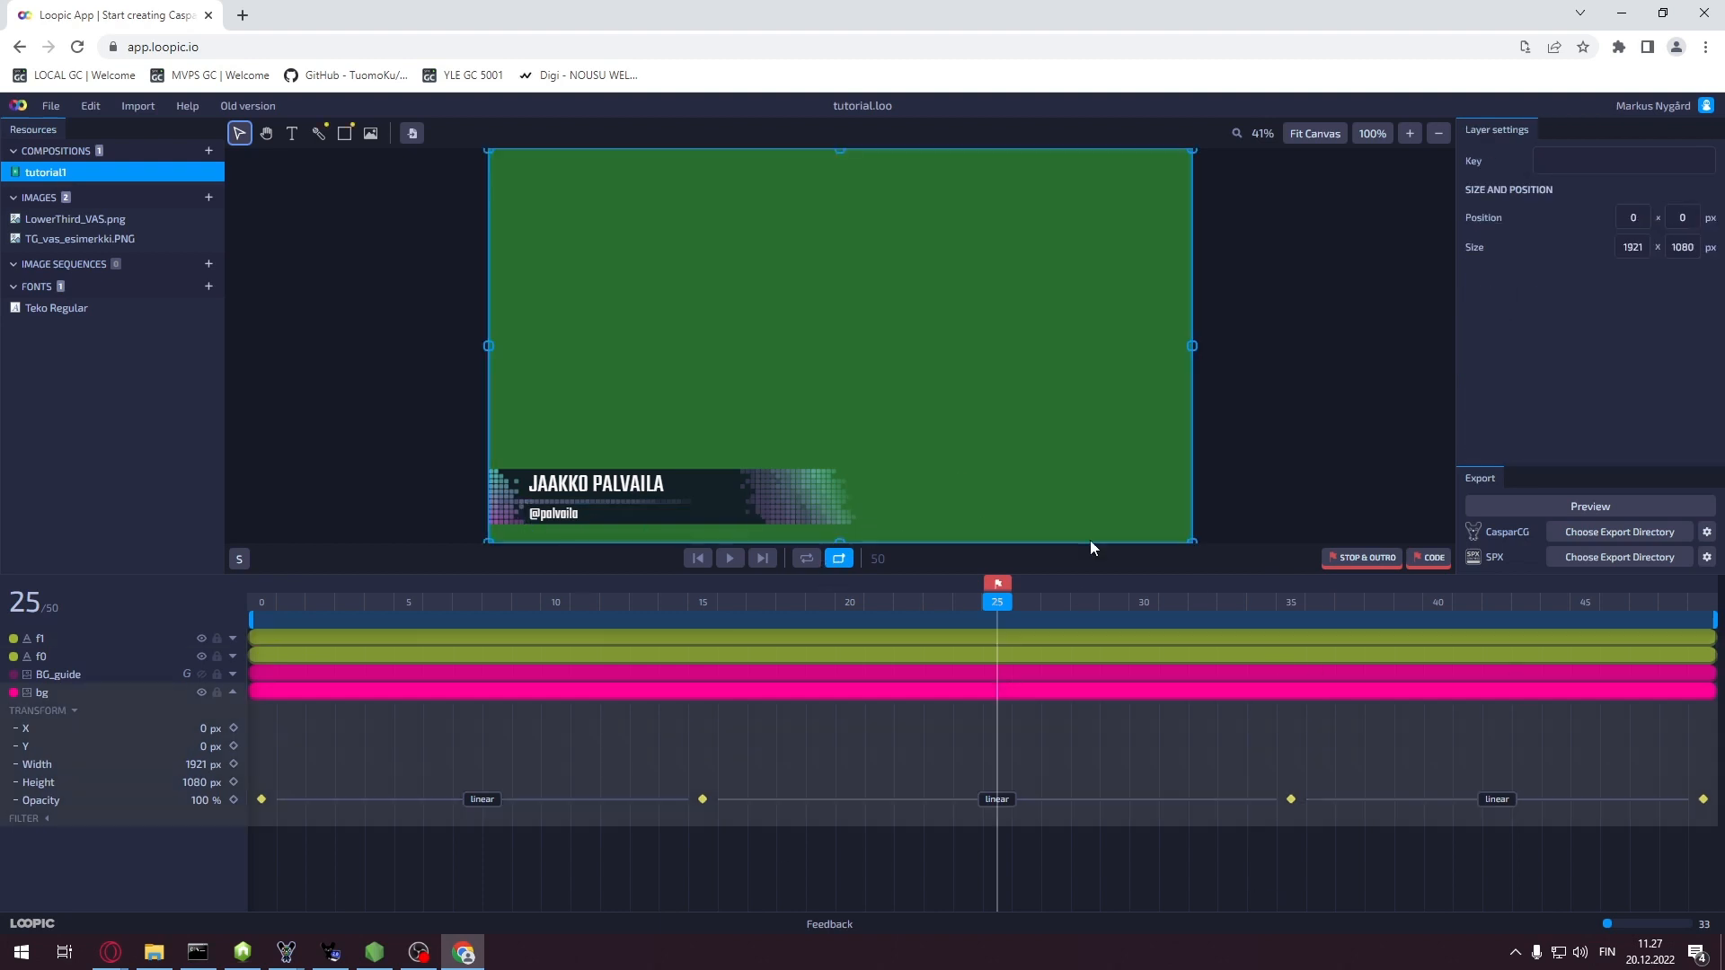
{"action": "left_click", "coordinate": [1312, 430]}
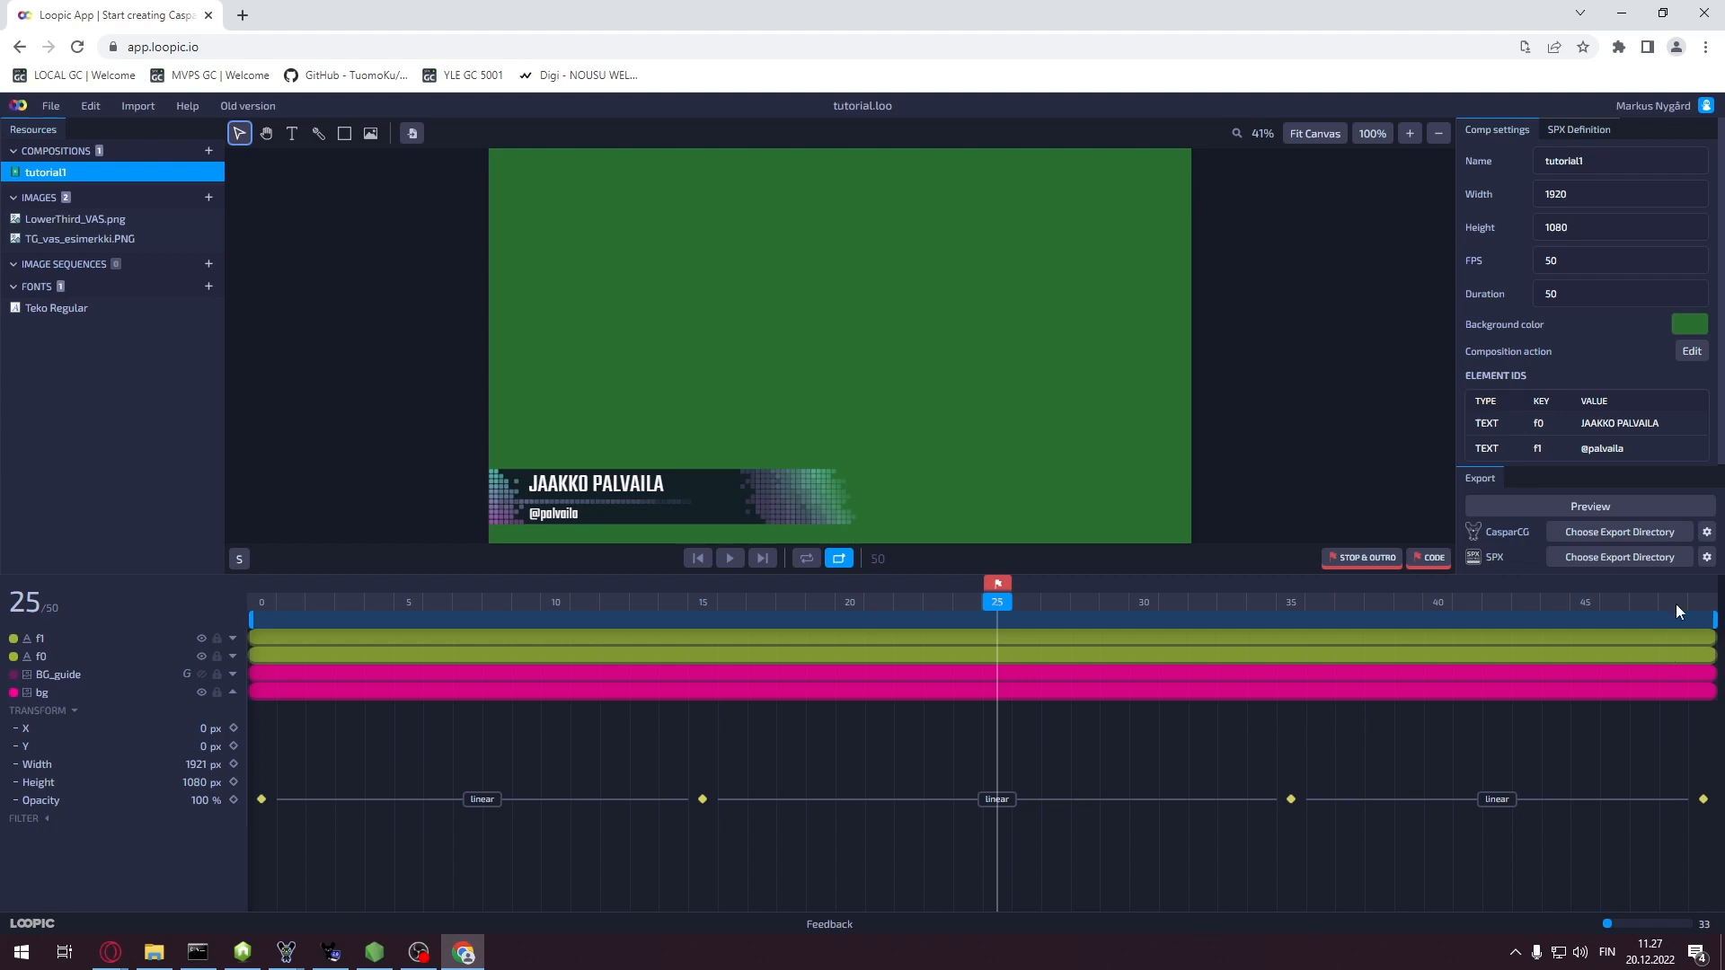
{"action": "left_click", "coordinate": [1708, 559]}
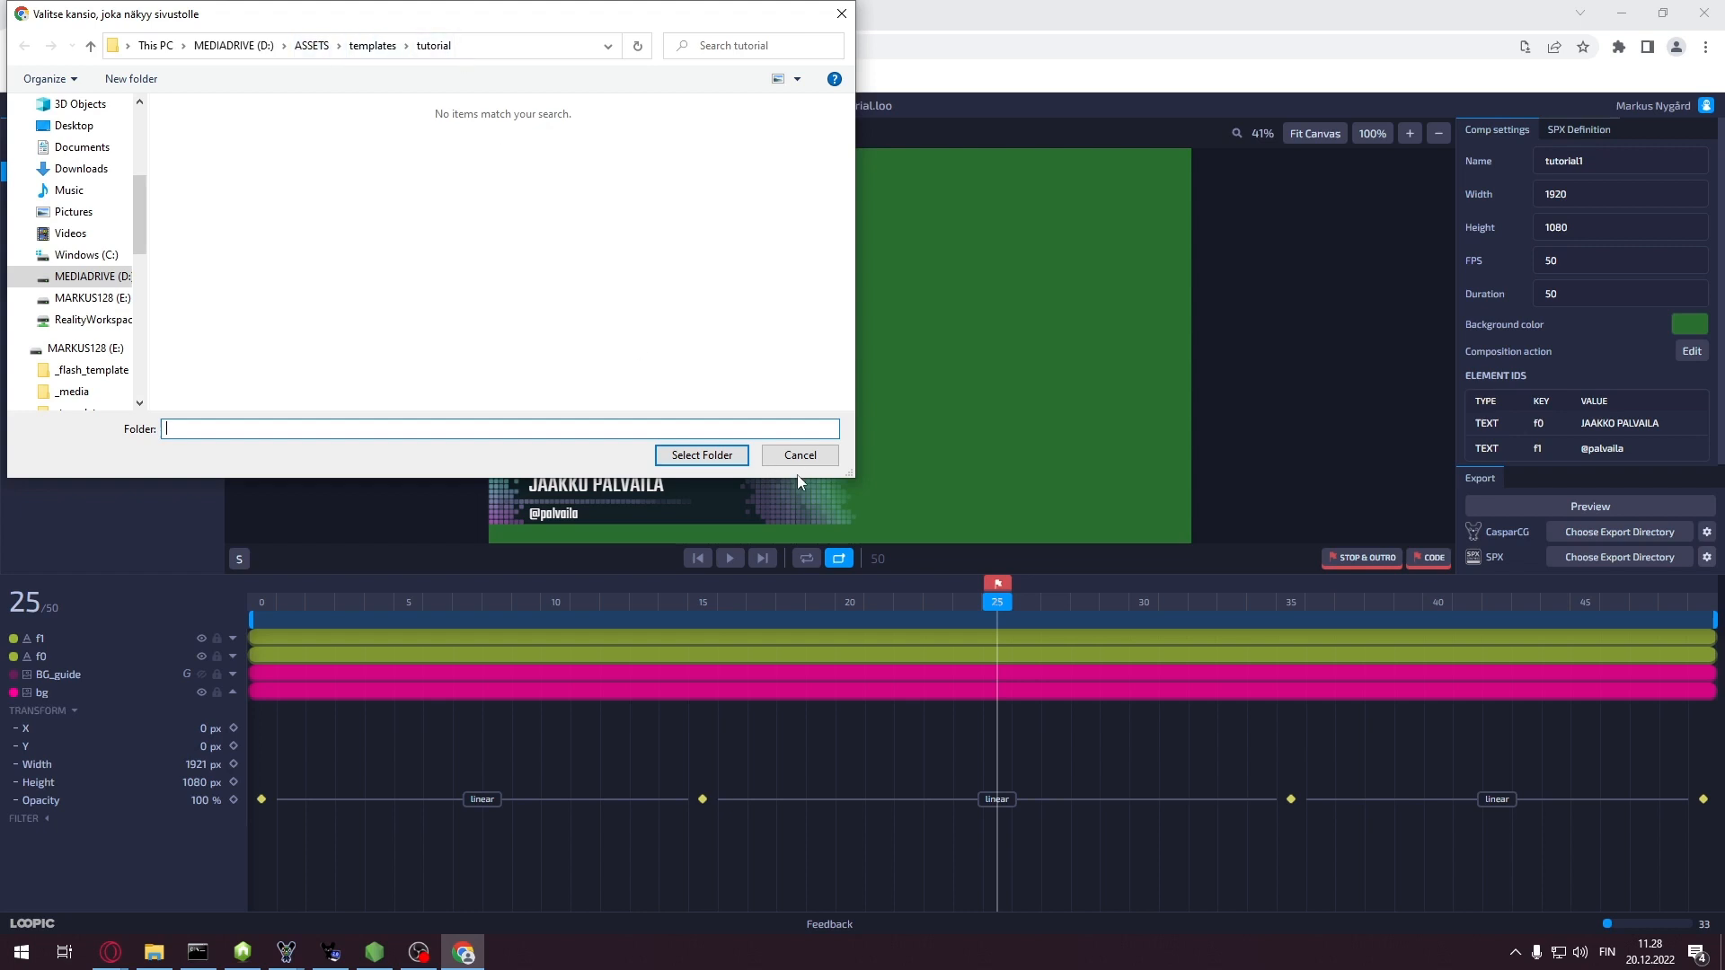
{"action": "left_click", "coordinate": [703, 455]}
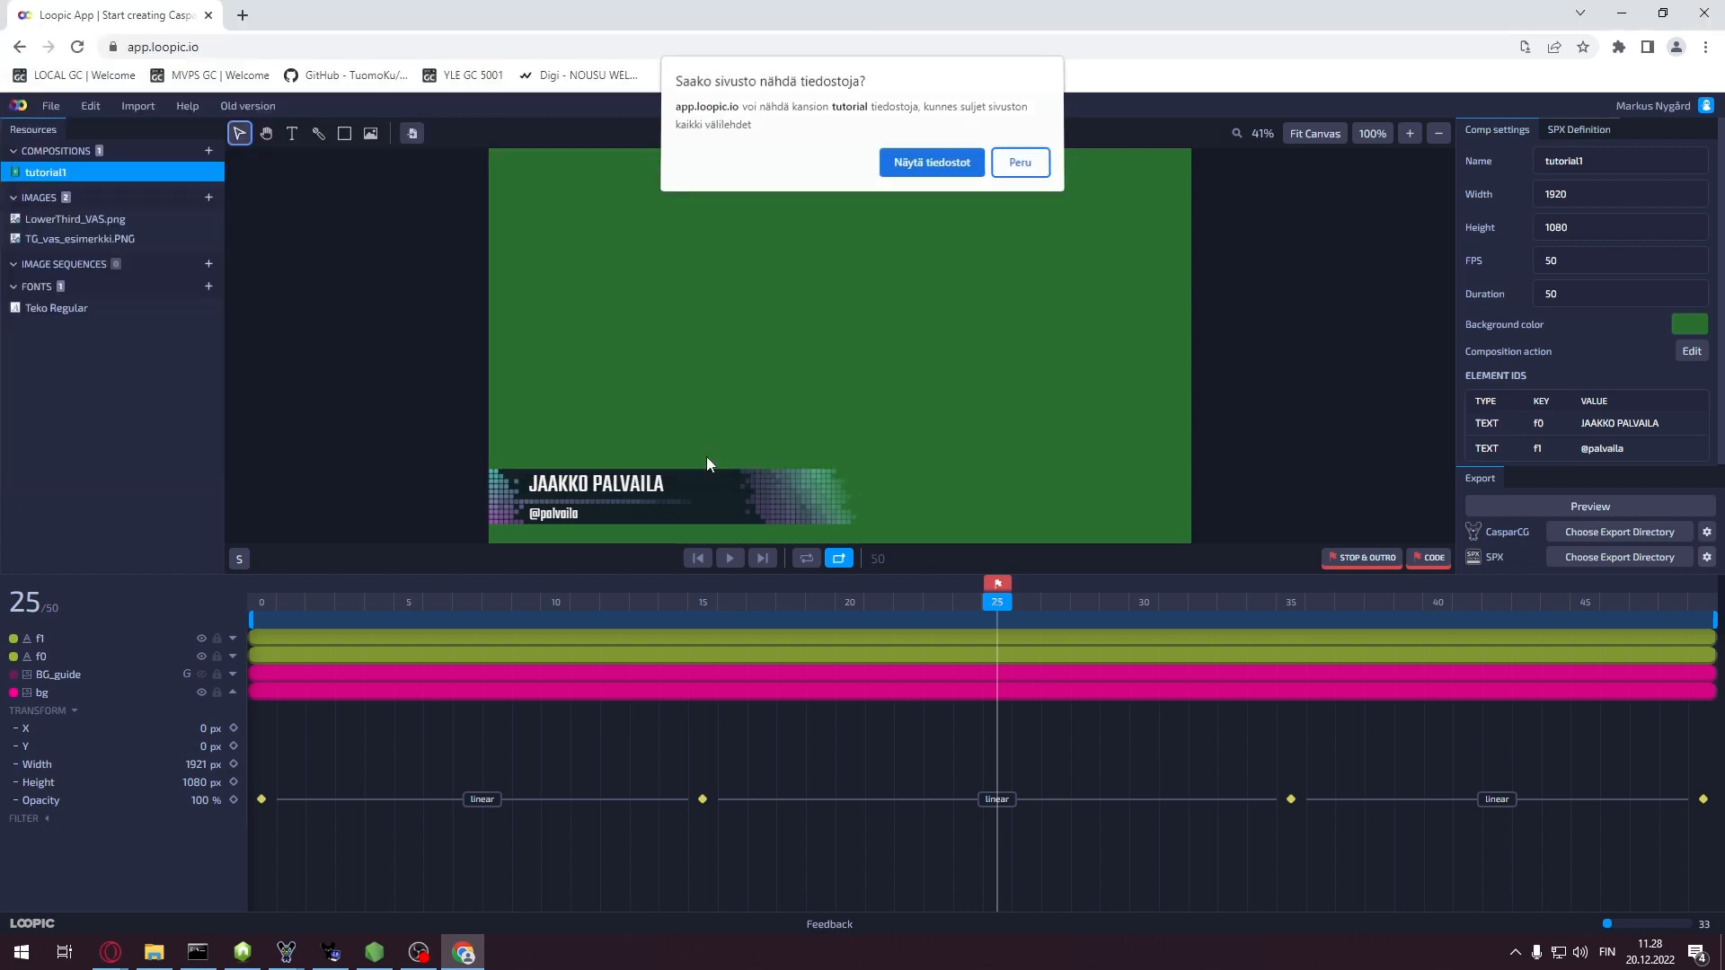
{"action": "left_click", "coordinate": [934, 164]}
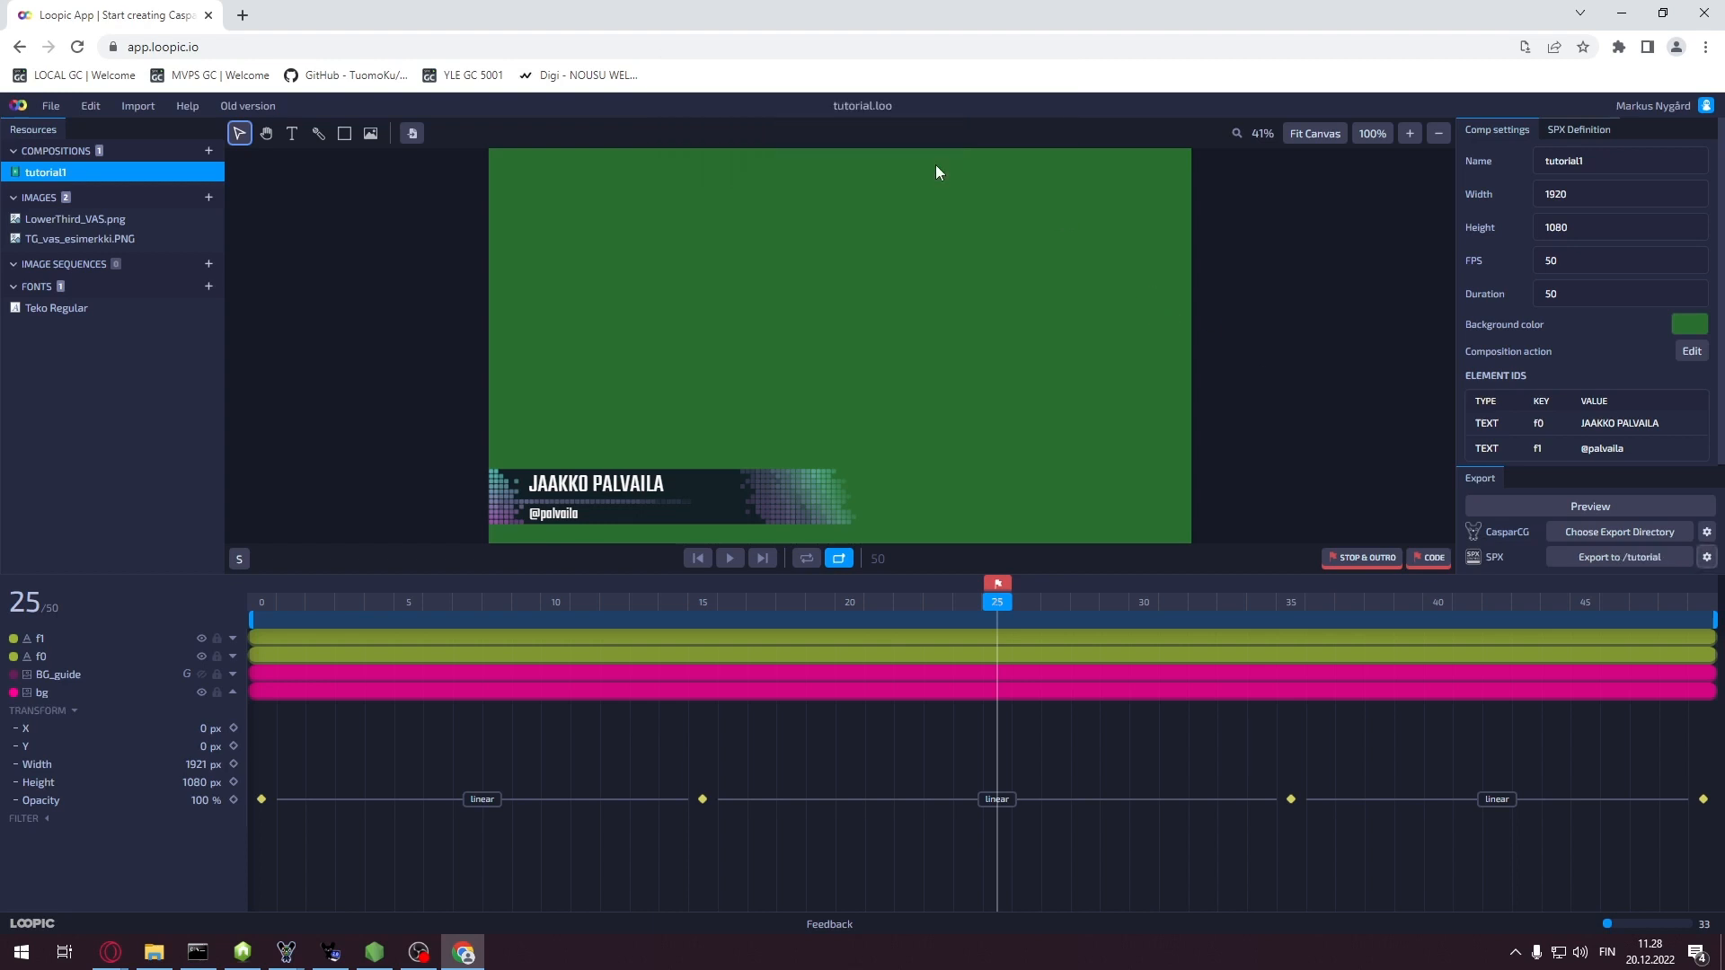
Set the CasparCG export folder to tutorial and export the SPX template to /tutorial
{"action": "left_click", "coordinate": [1707, 532]}
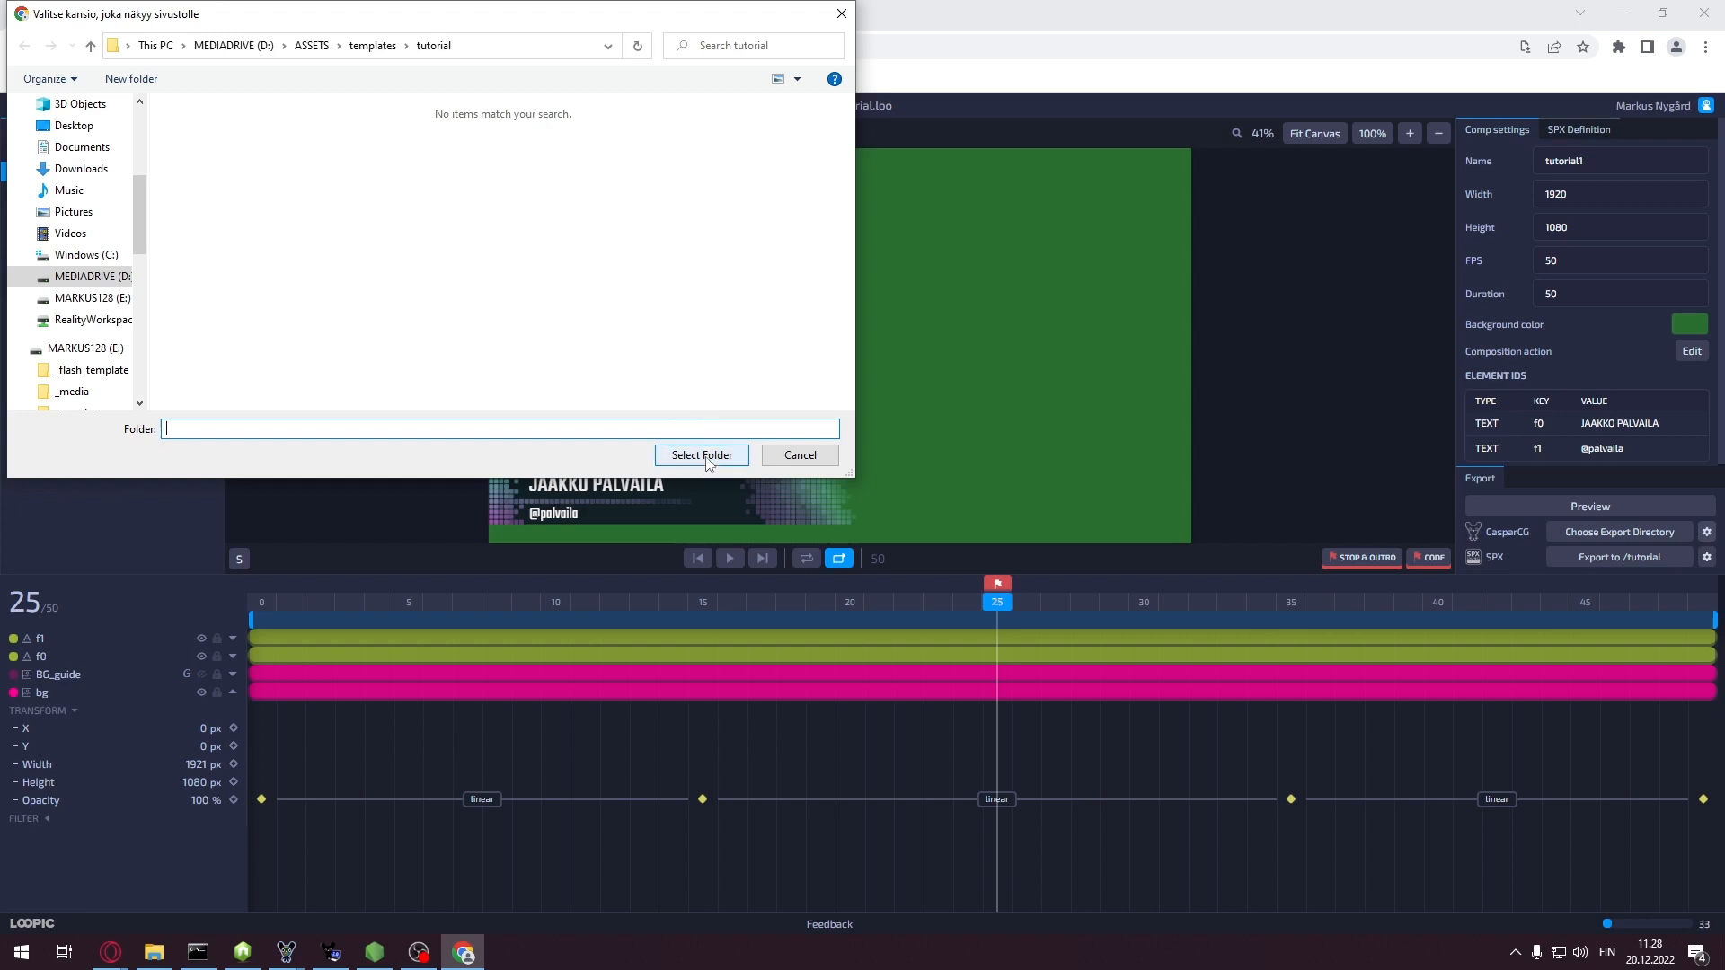
{"action": "left_click", "coordinate": [704, 456]}
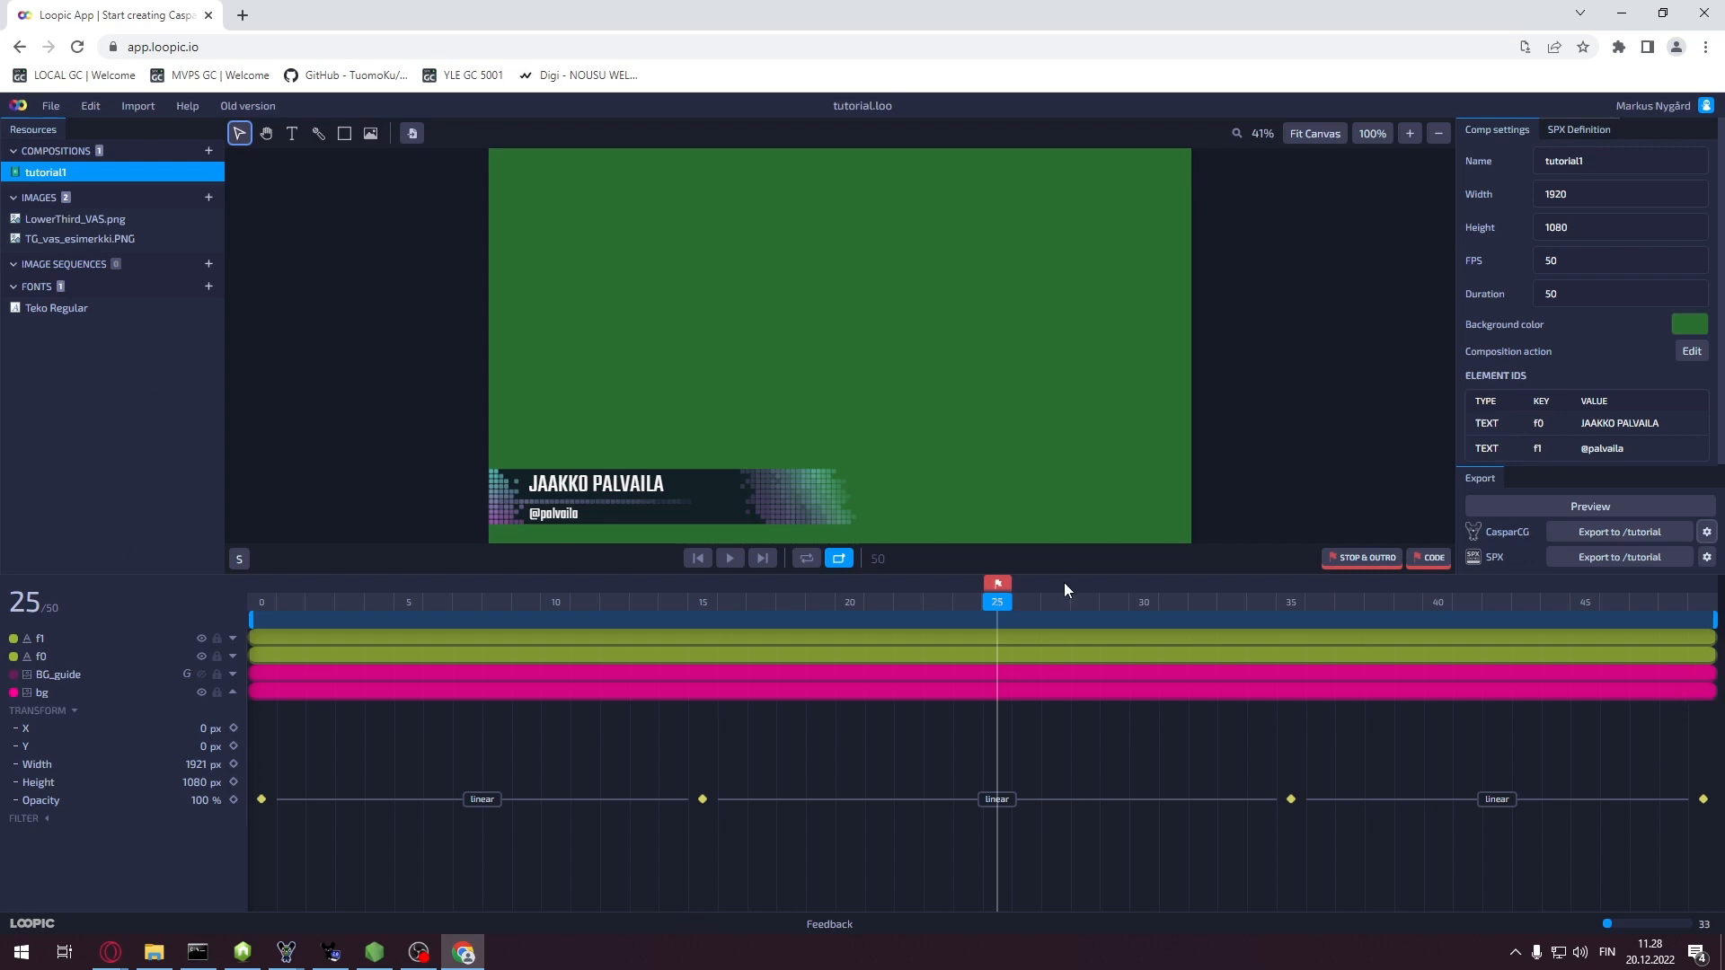
{"action": "left_click", "coordinate": [1620, 557]}
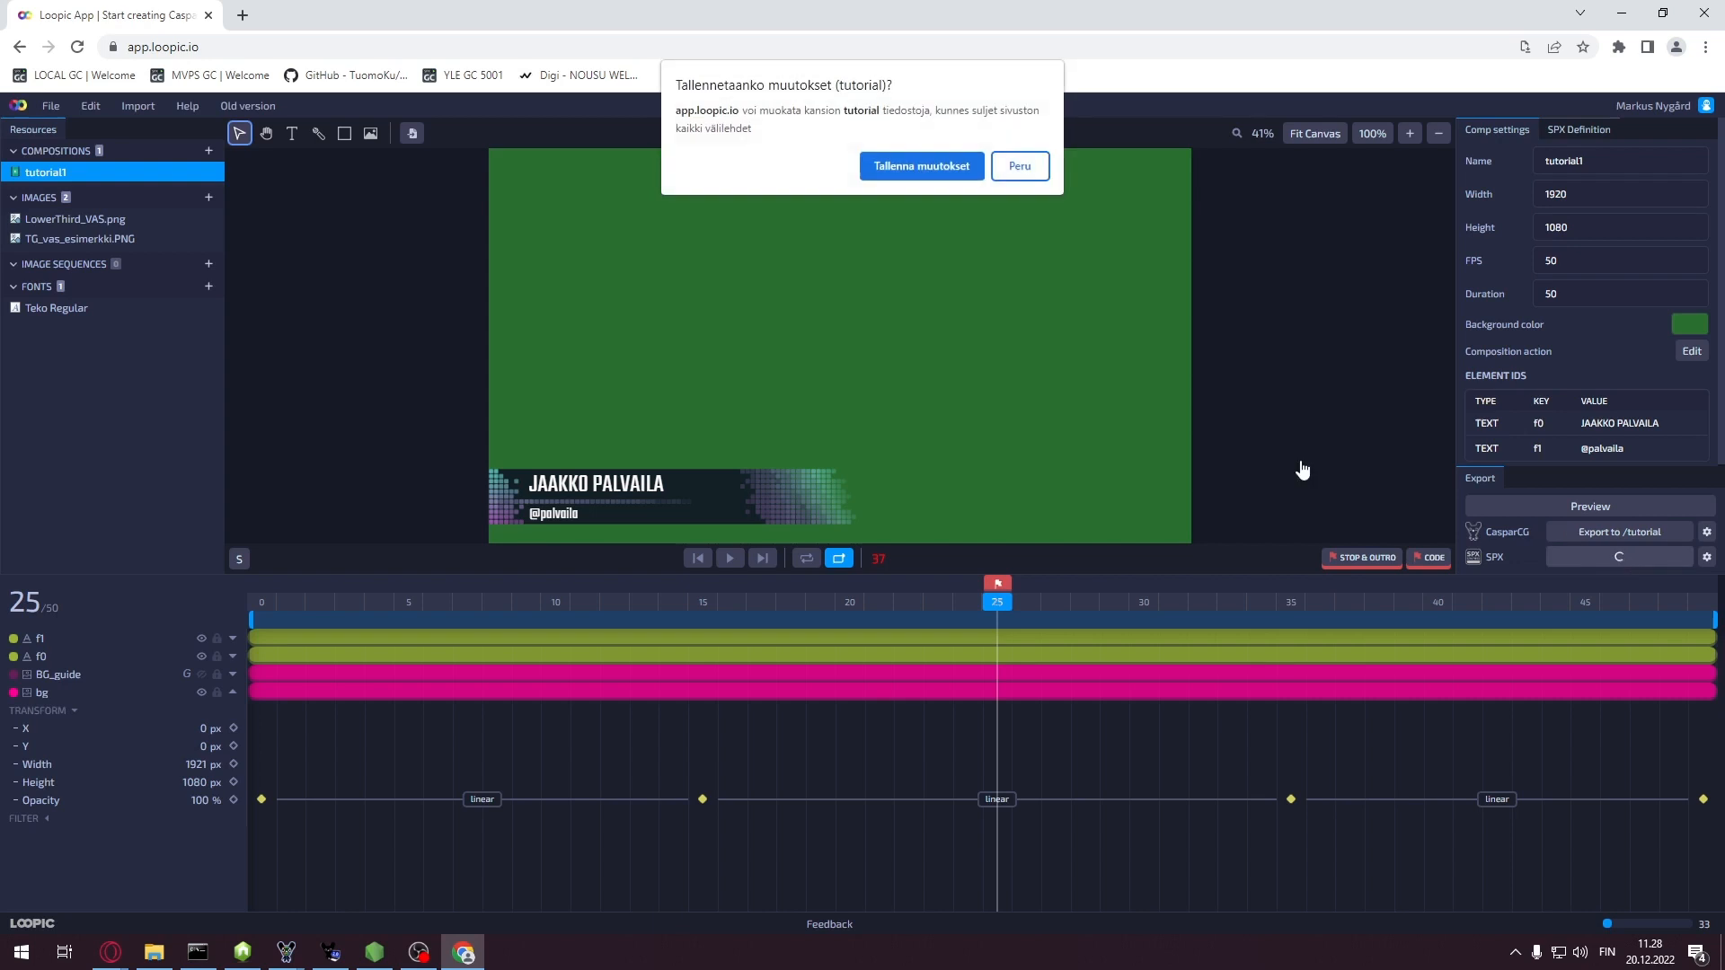
{"action": "left_click", "coordinate": [923, 166]}
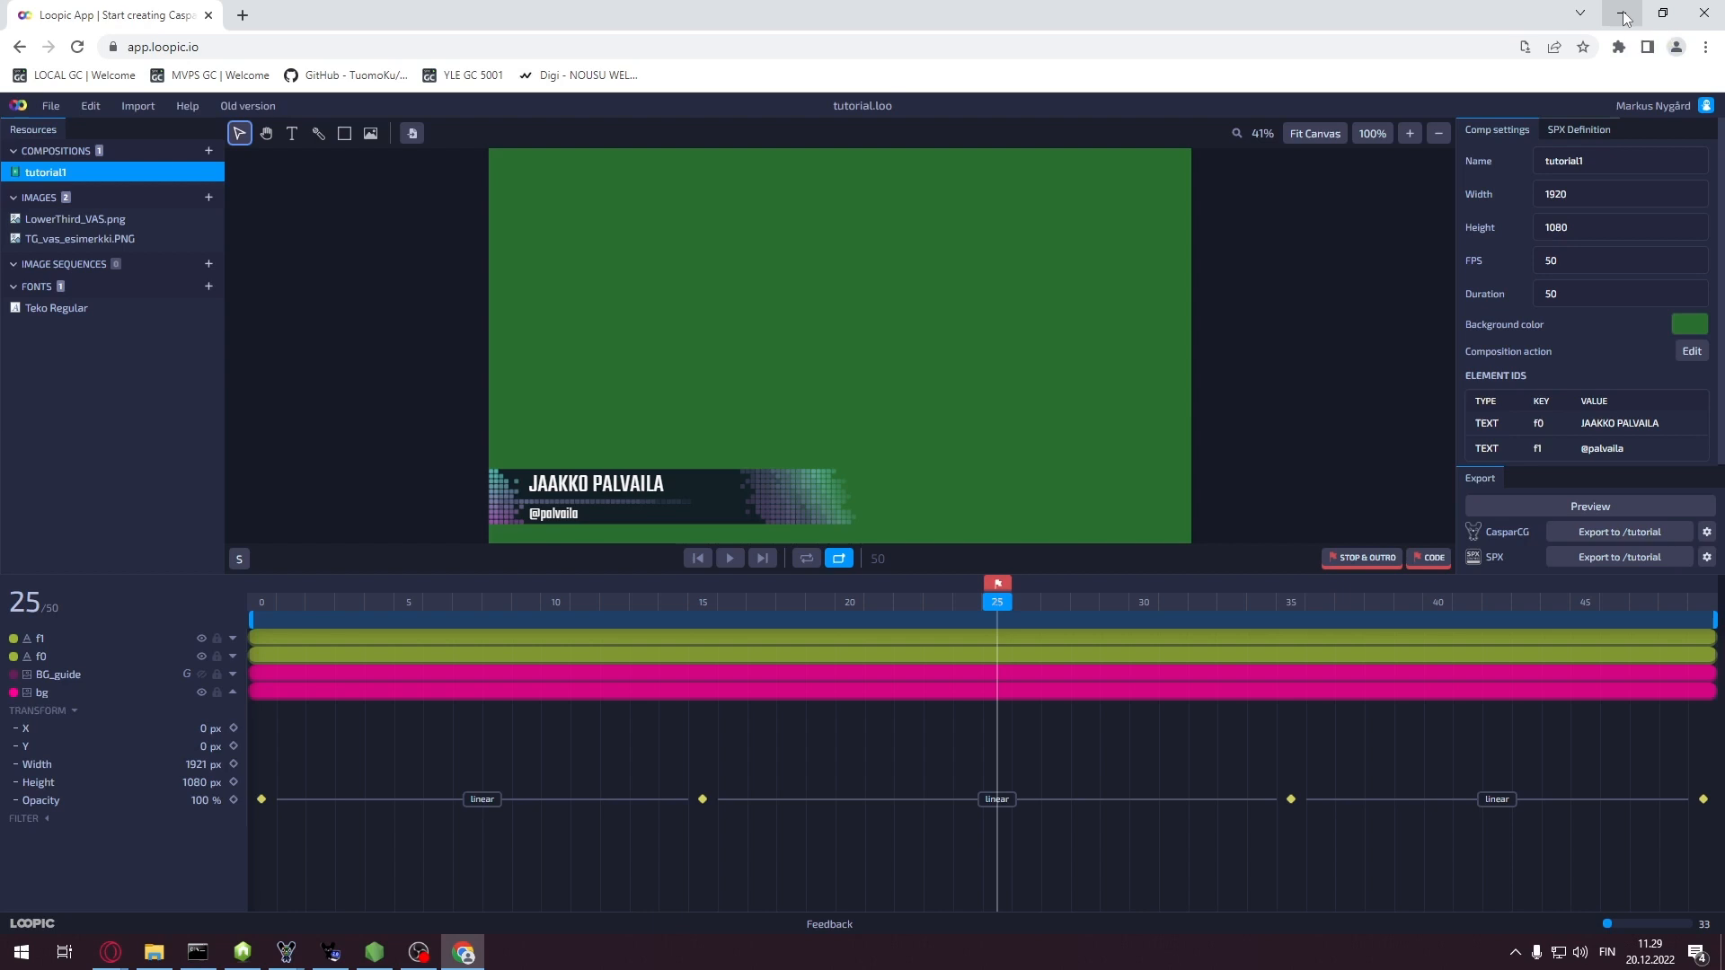
Minimise Loopic and start a NEW project from the SPX Projects page
{"action": "left_click", "coordinate": [1623, 16]}
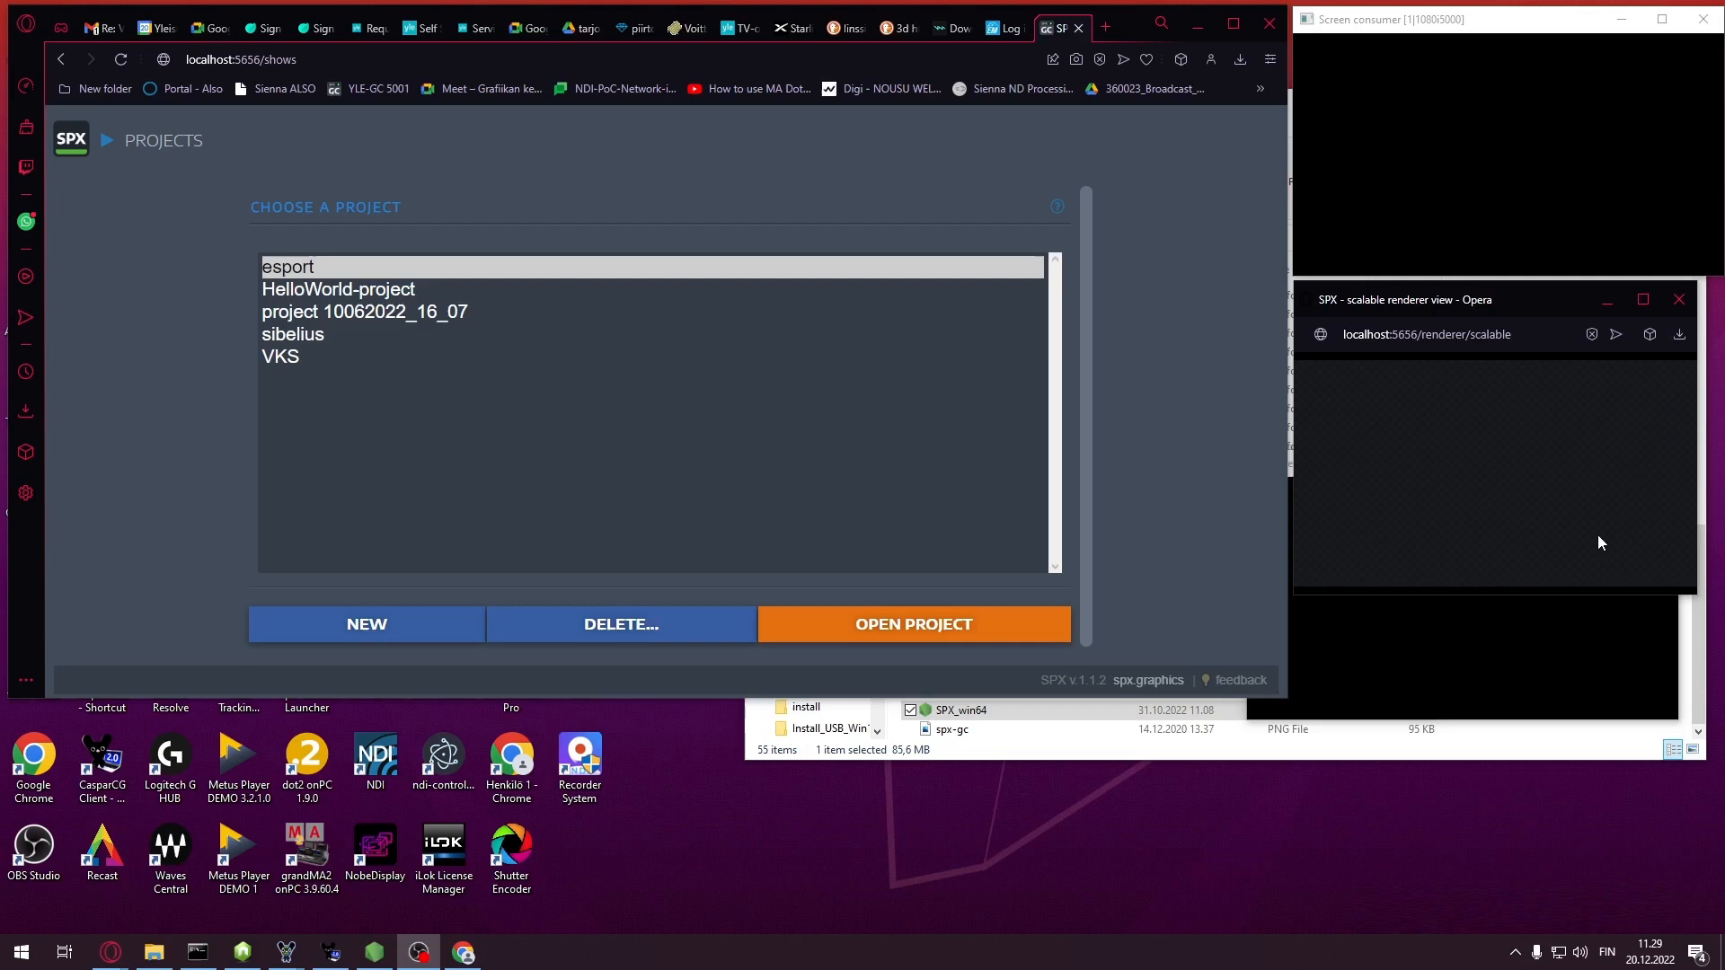
{"action": "left_click", "coordinate": [390, 632]}
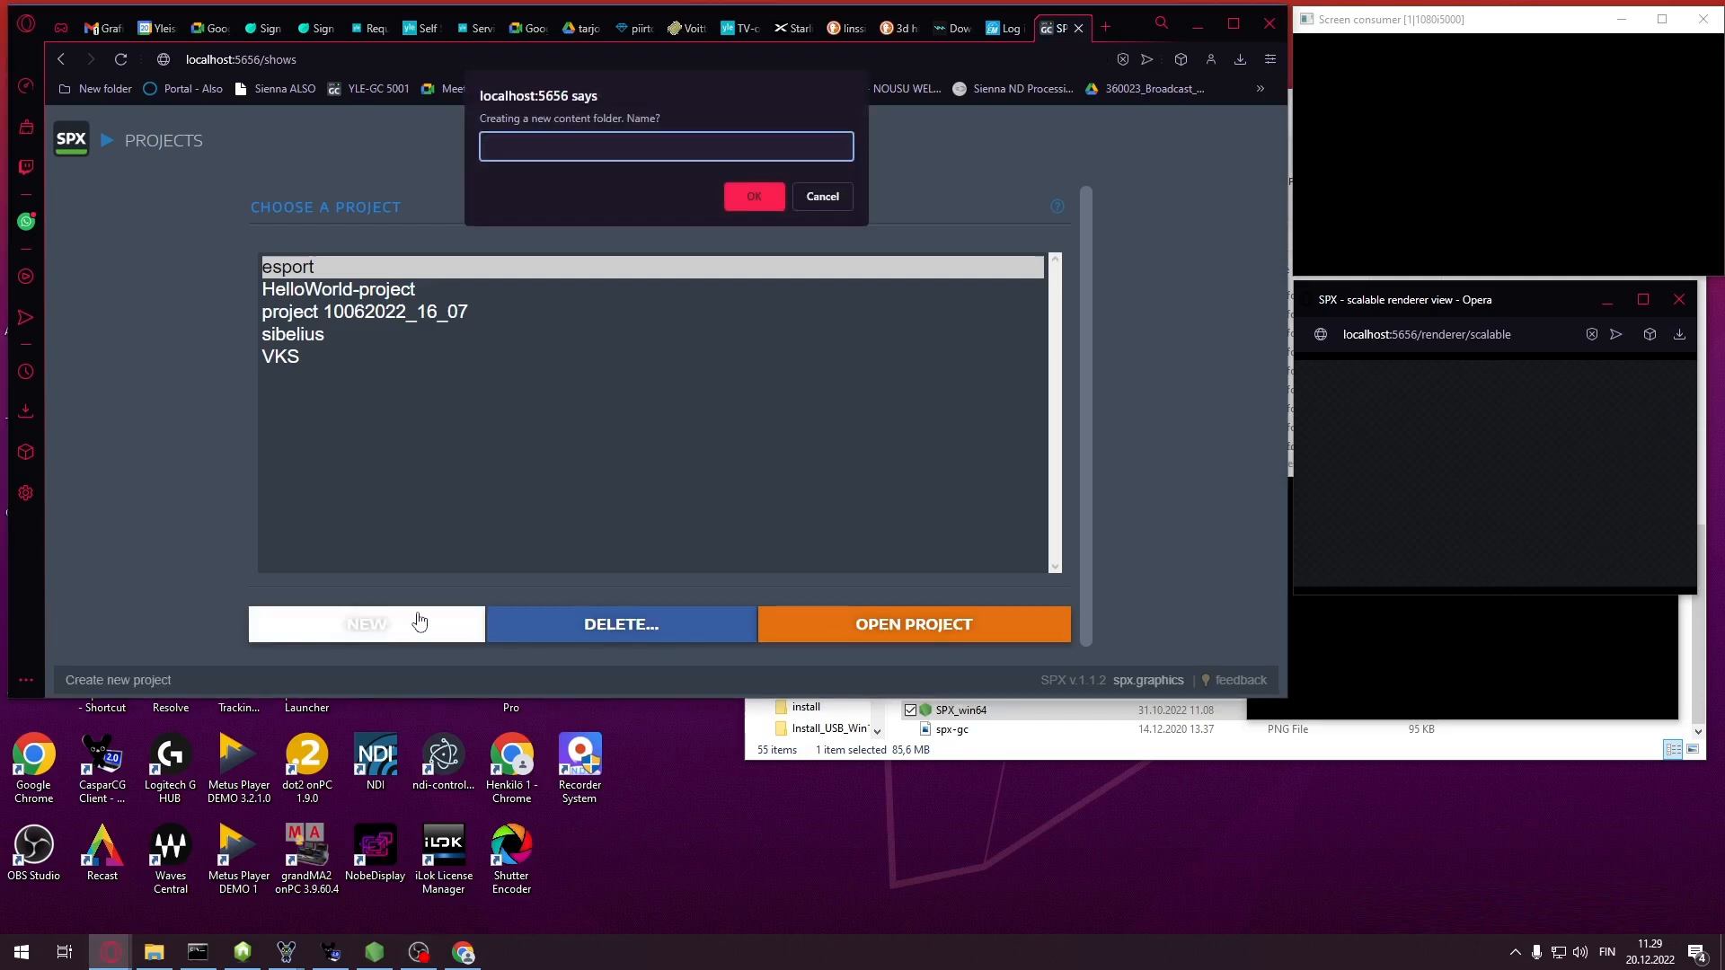
Name the new SPX project folder 'tutorial' and confirm it
{"action": "type", "text": "tutorial"}
{"action": "key", "text": "Return"}
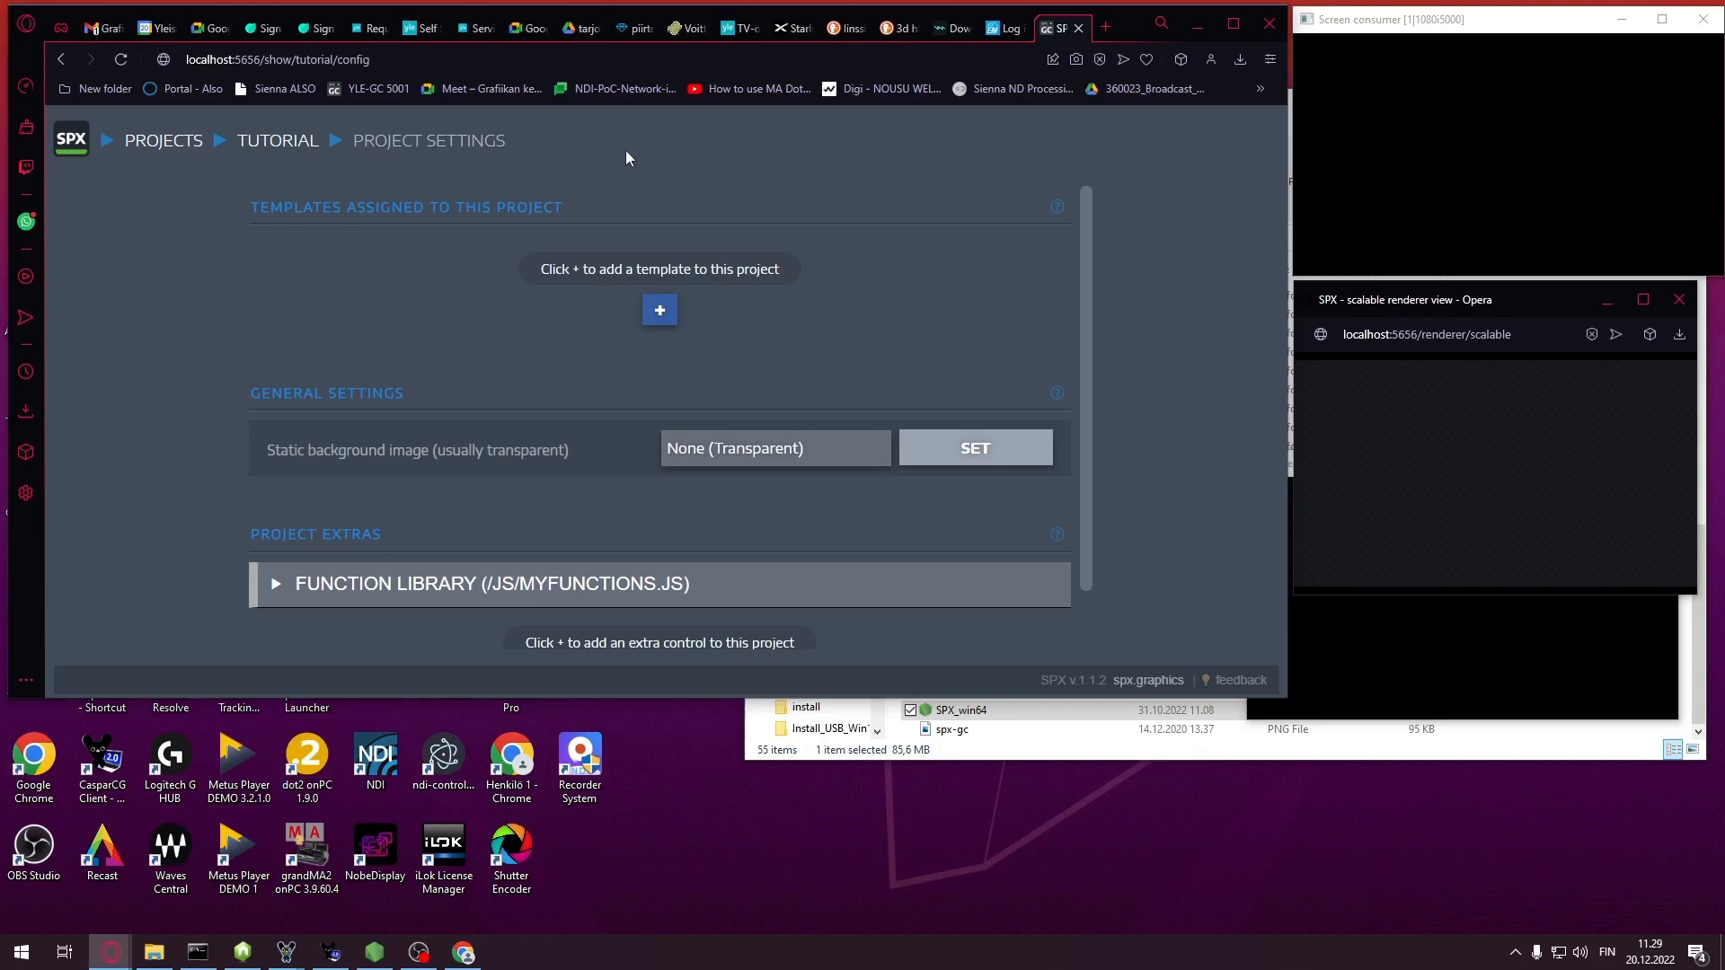
Add the tutorial1.html template from the tutorial templates folder to the project
{"action": "left_click", "coordinate": [659, 312]}
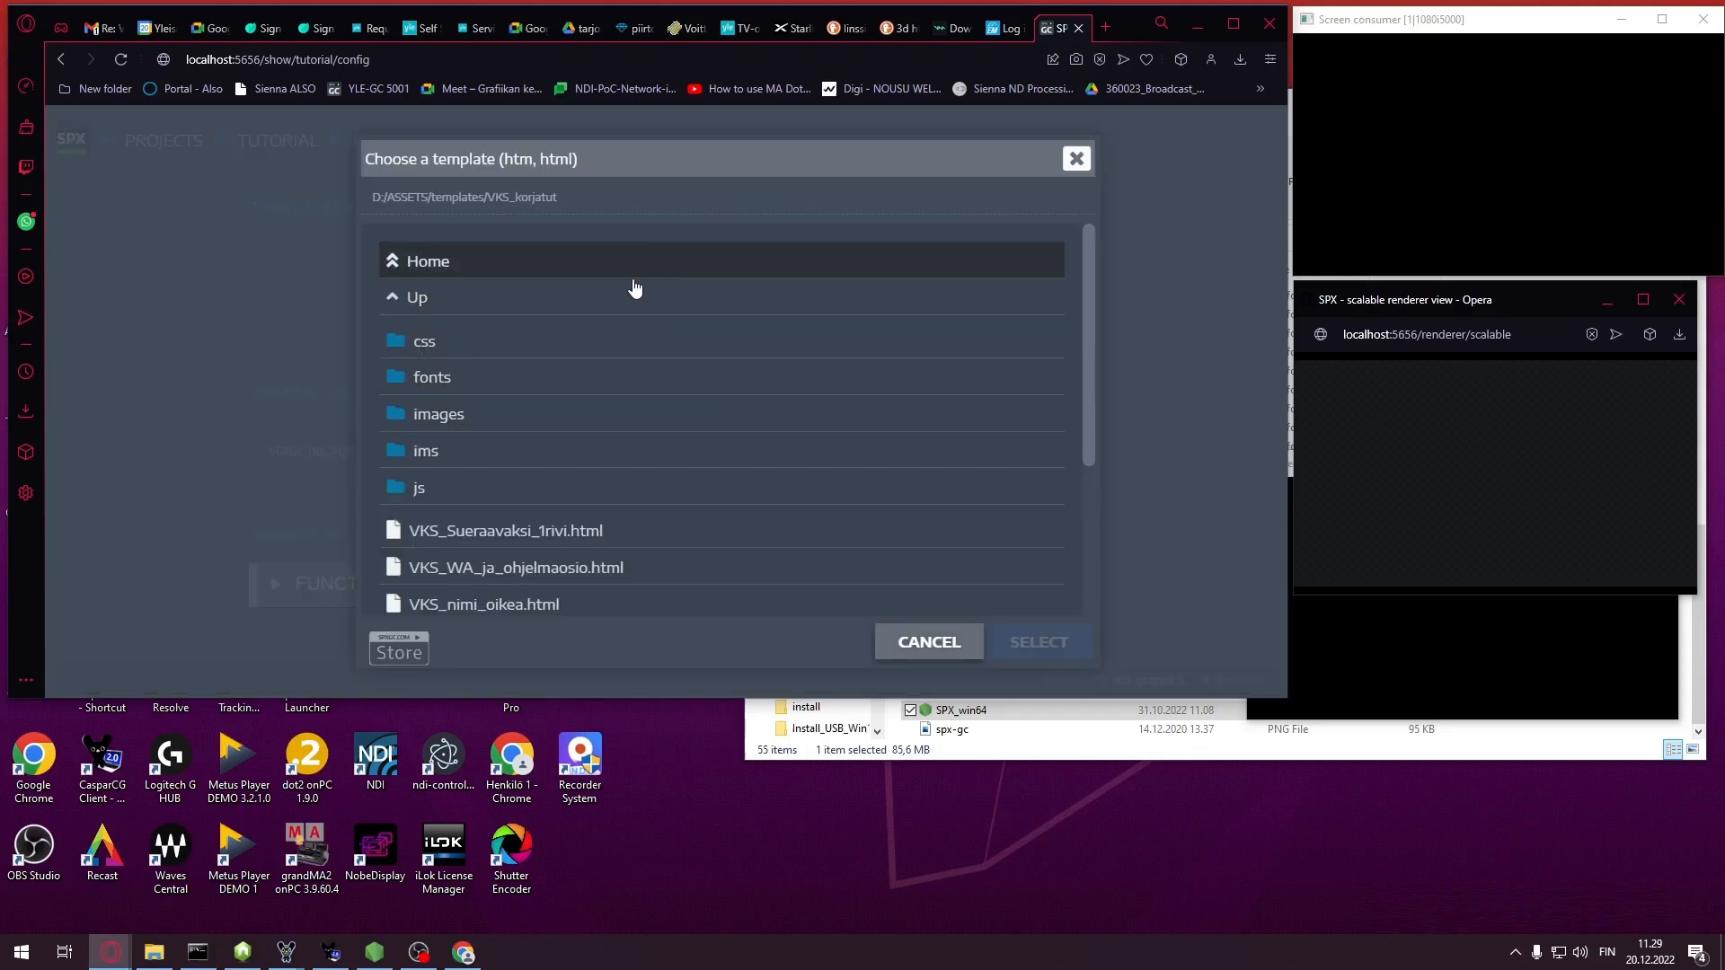
{"action": "left_click", "coordinate": [436, 301]}
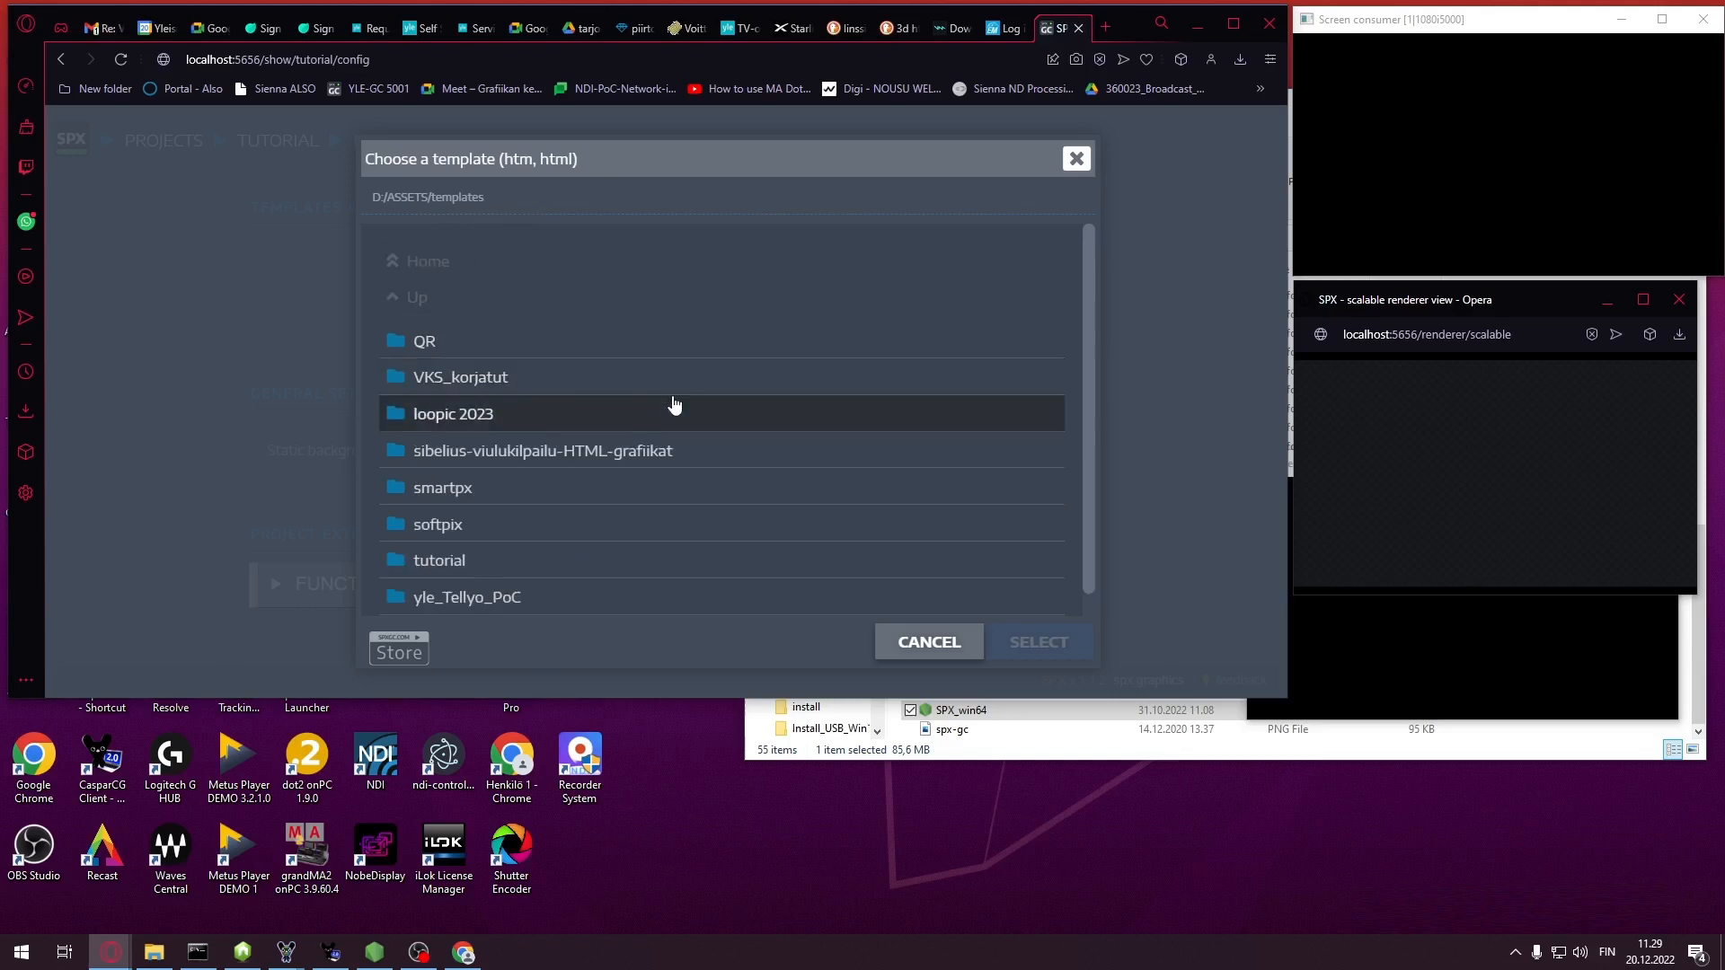
{"action": "left_click", "coordinate": [447, 561]}
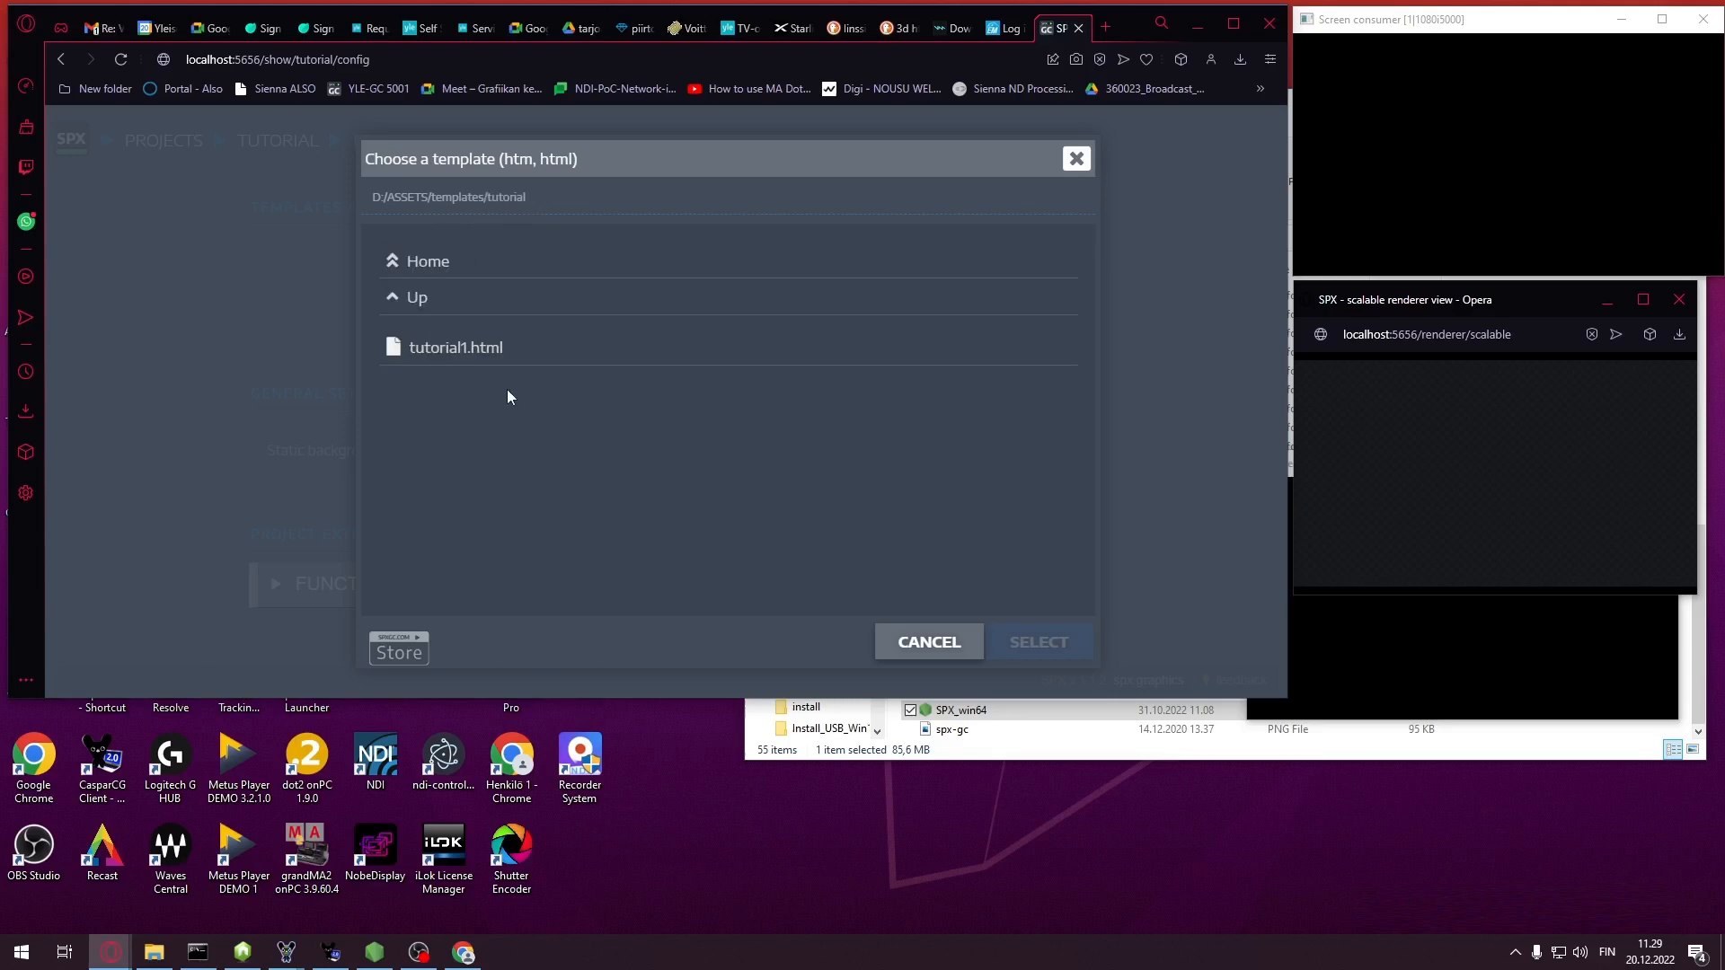
{"action": "left_click", "coordinate": [461, 348]}
{"action": "left_click", "coordinate": [550, 360]}
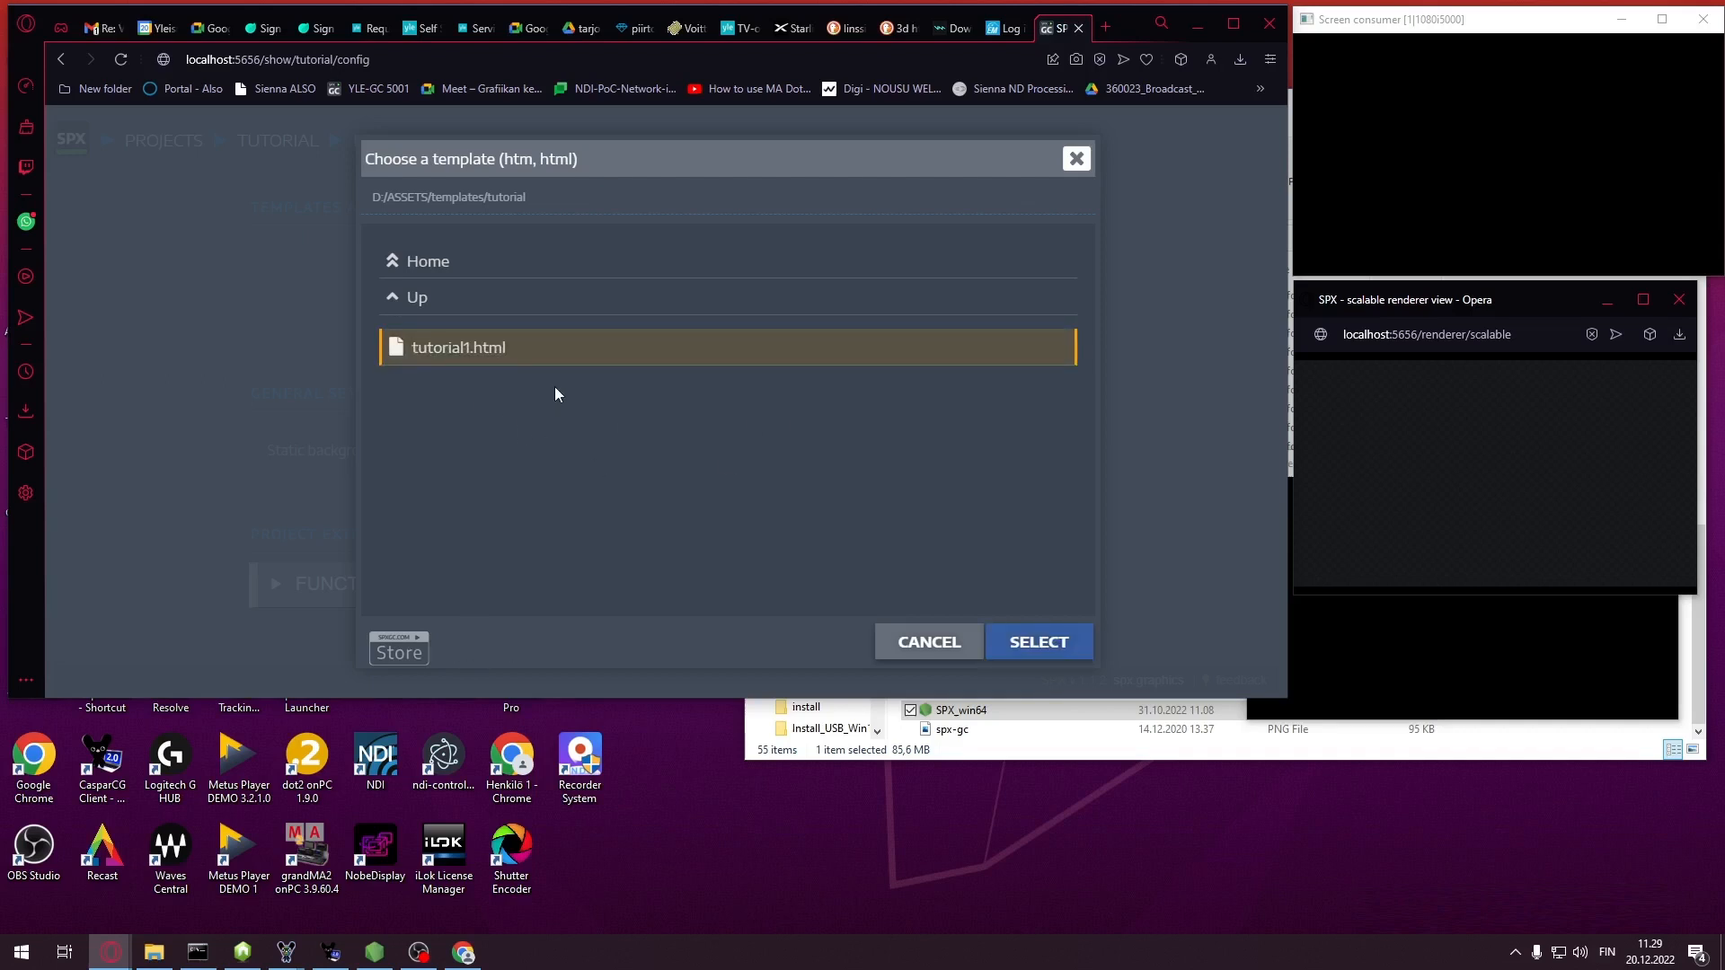
{"action": "left_click", "coordinate": [1060, 647]}
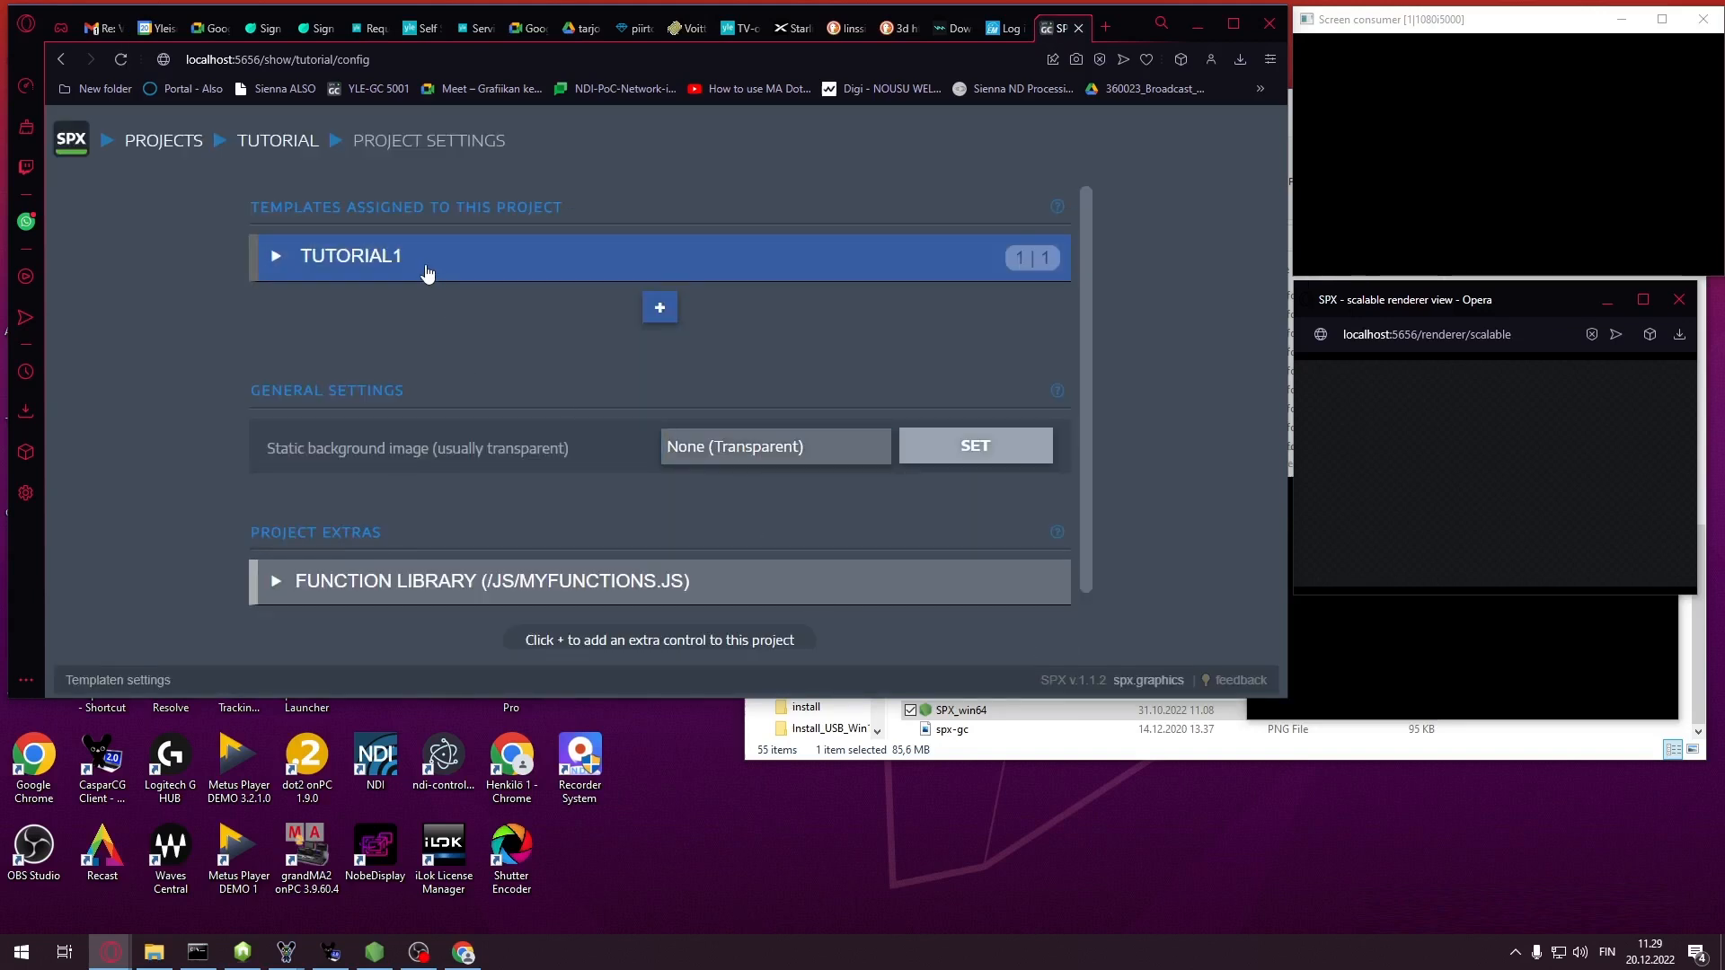
Set TUTORIAL1's CasparCG playout server to LOCALHOST, save, and return to the rundown list
{"action": "left_click", "coordinate": [278, 257]}
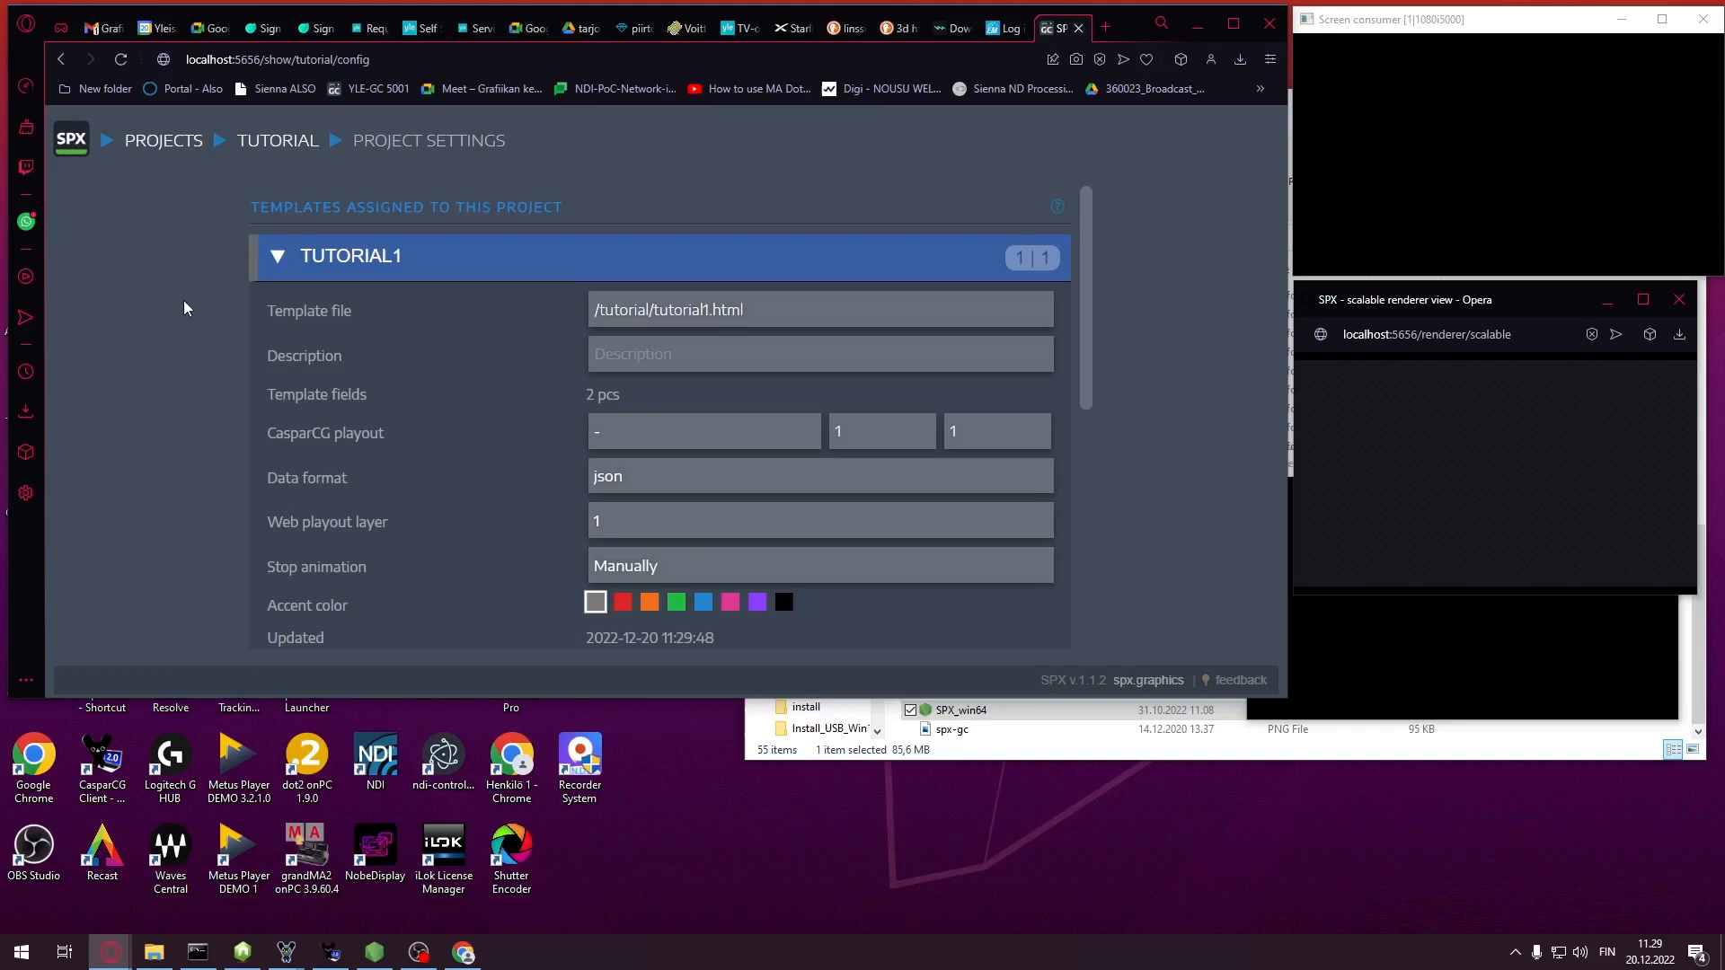
{"action": "left_click", "coordinate": [811, 434]}
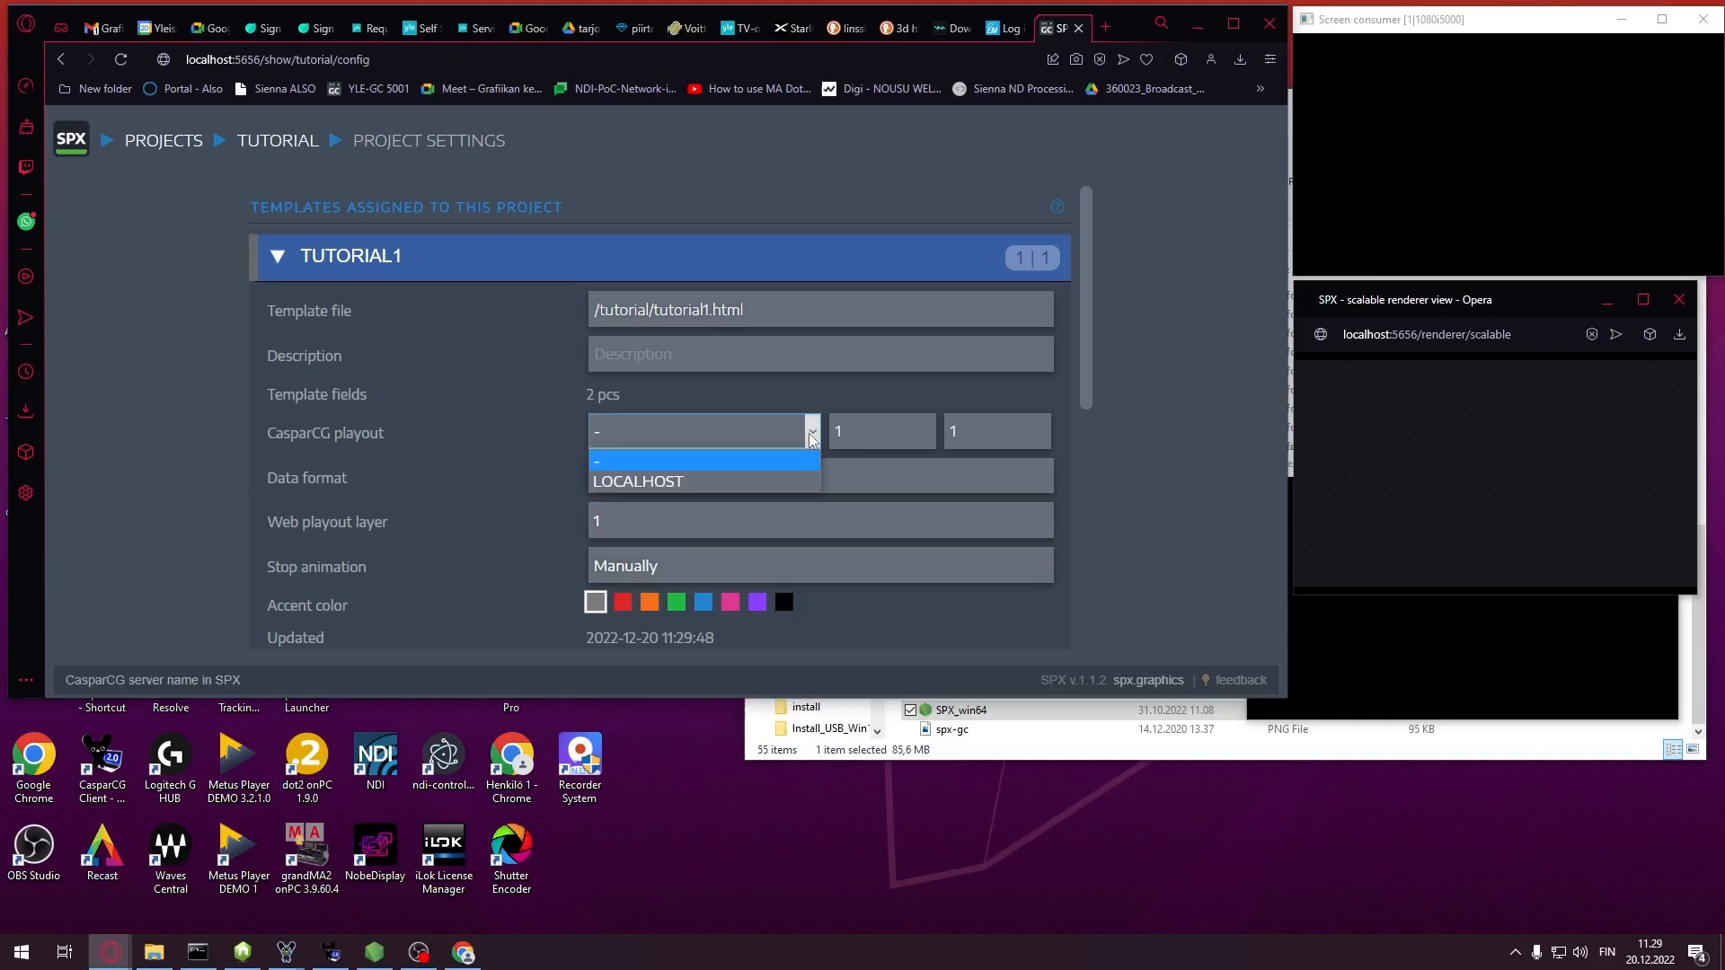
{"action": "left_click", "coordinate": [697, 483]}
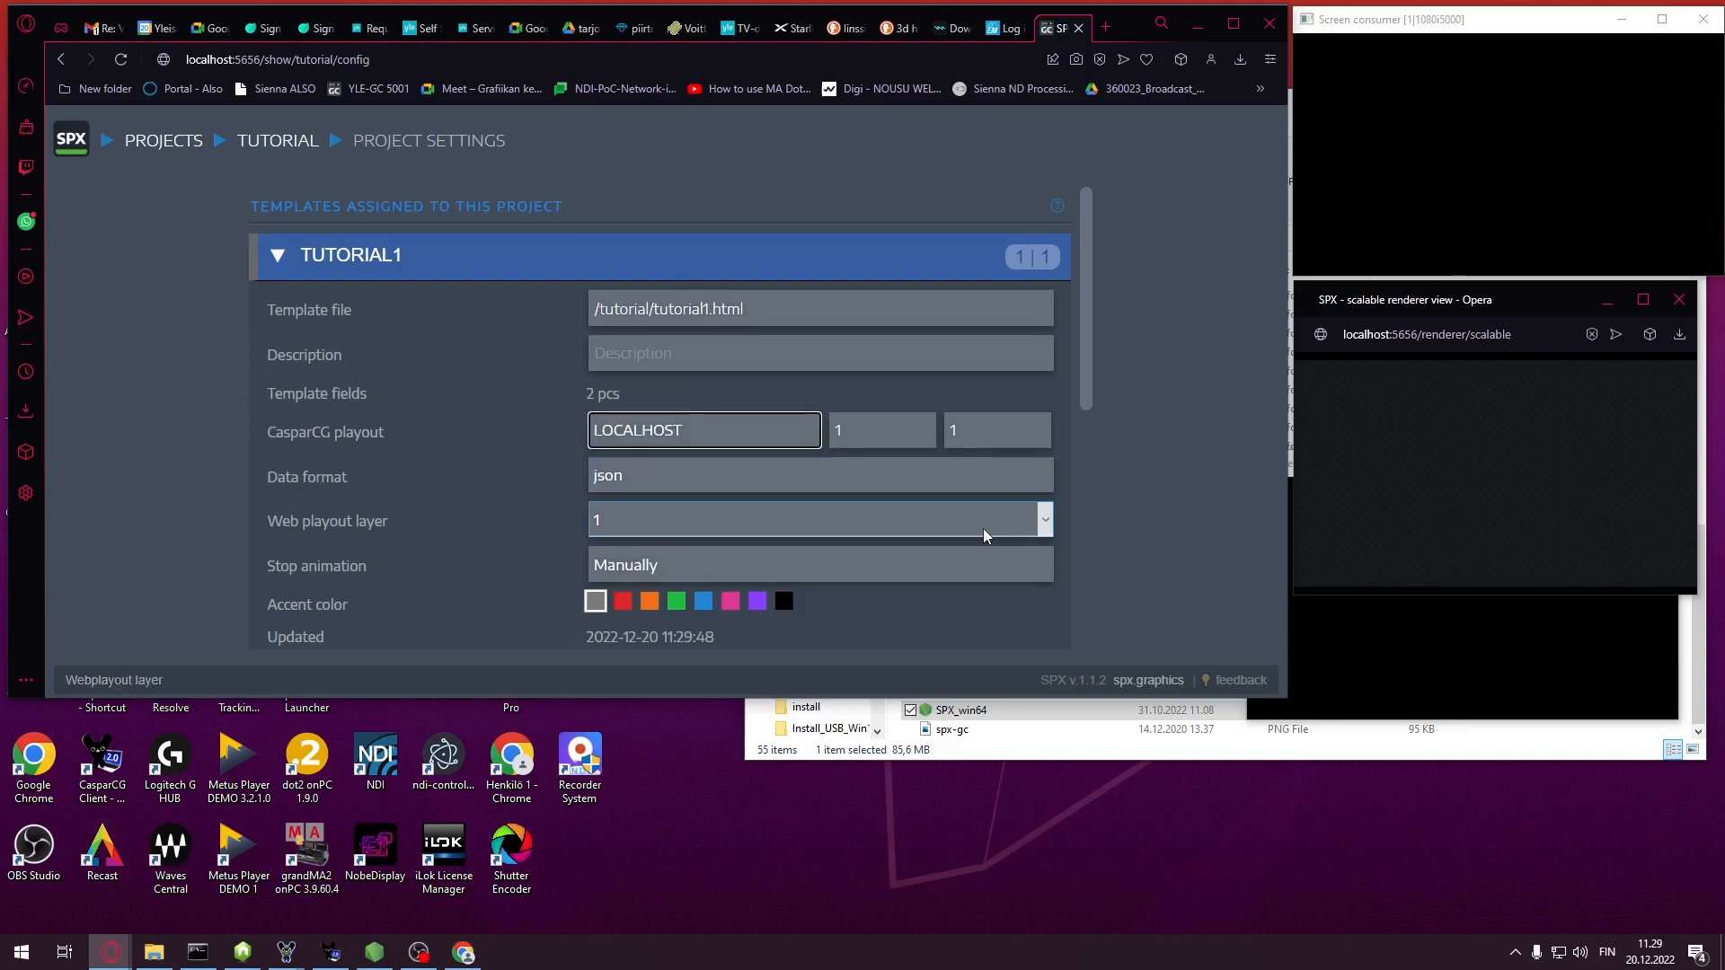
{"action": "scroll", "coordinate": [989, 463], "scroll_direction": "down", "scroll_amount": 3}
{"action": "left_click", "coordinate": [962, 417]}
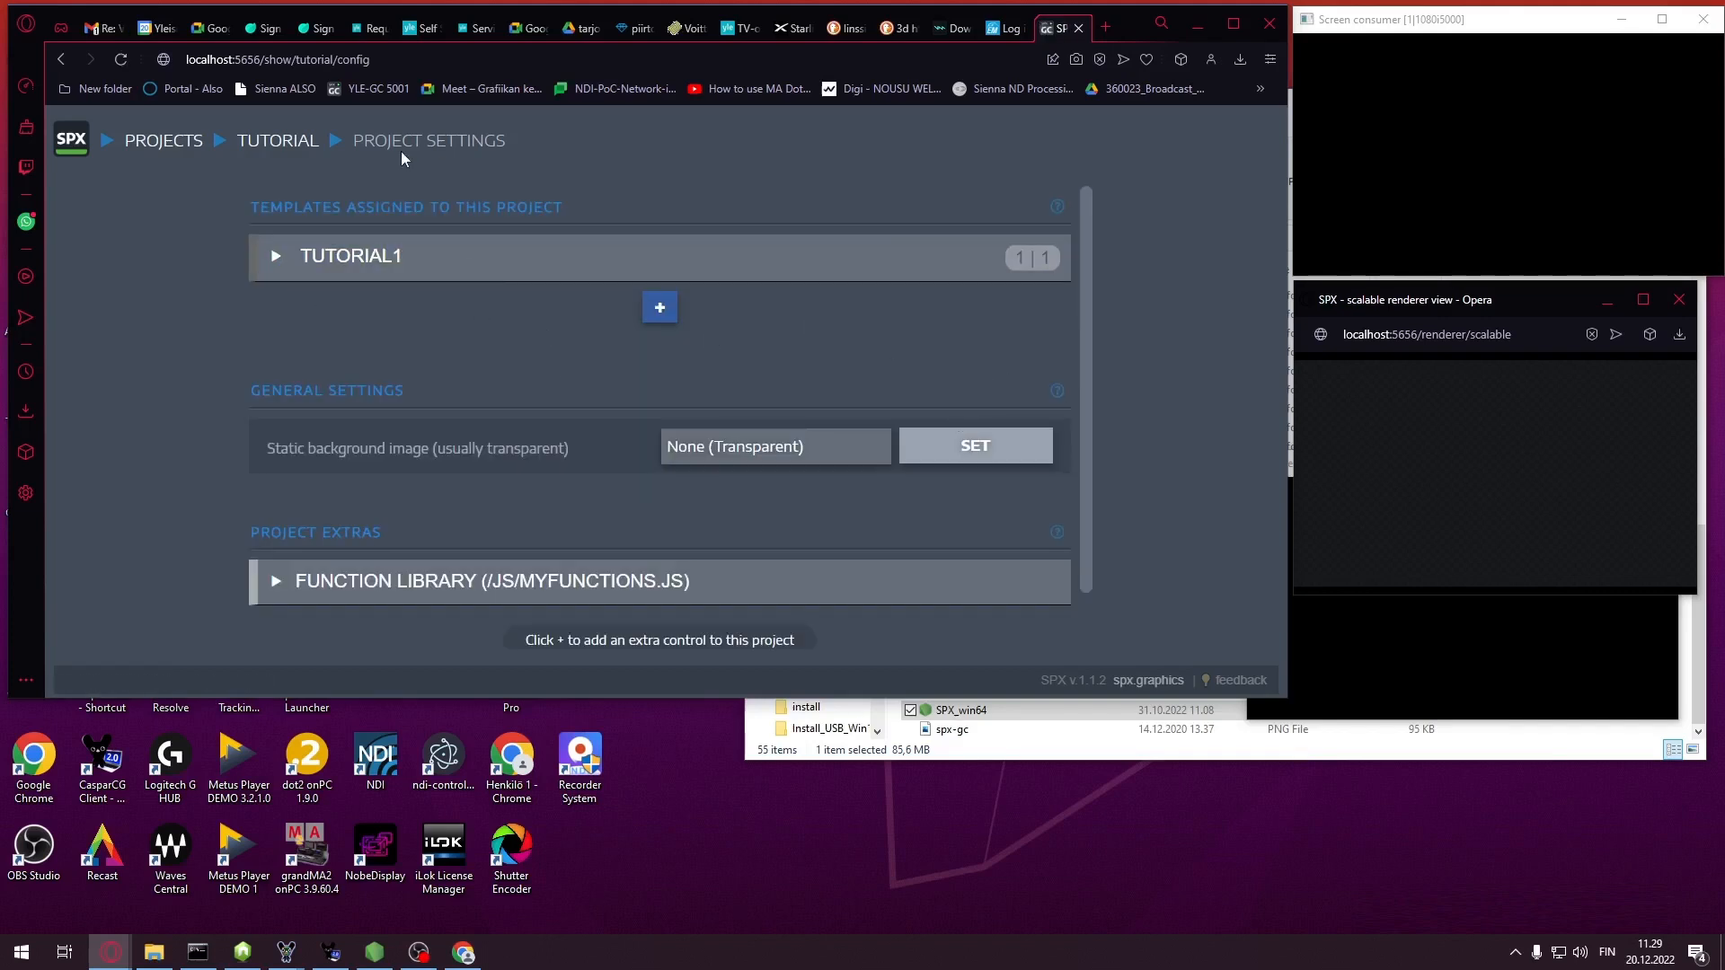
{"action": "left_click", "coordinate": [293, 150]}
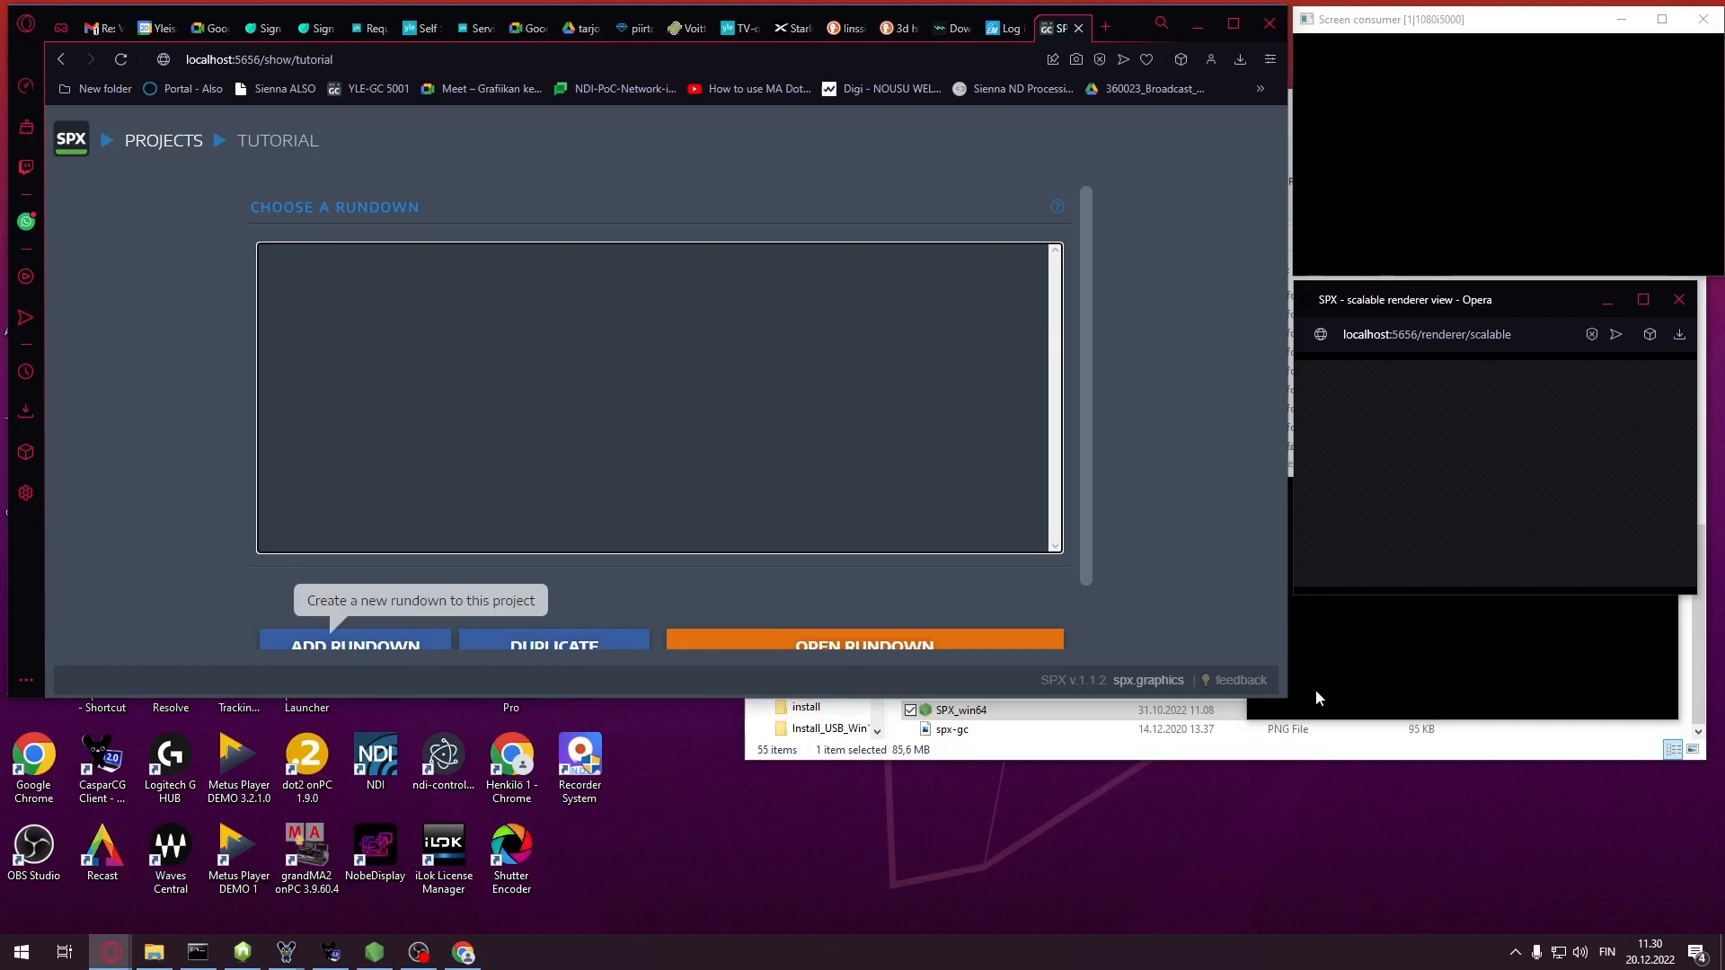
Enlarge the browser window and add a new rundown named 'tutorial'
{"action": "left_click_drag", "start_coordinate": [1289, 700], "coordinate": [1288, 882]}
{"action": "left_click", "coordinate": [353, 646]}
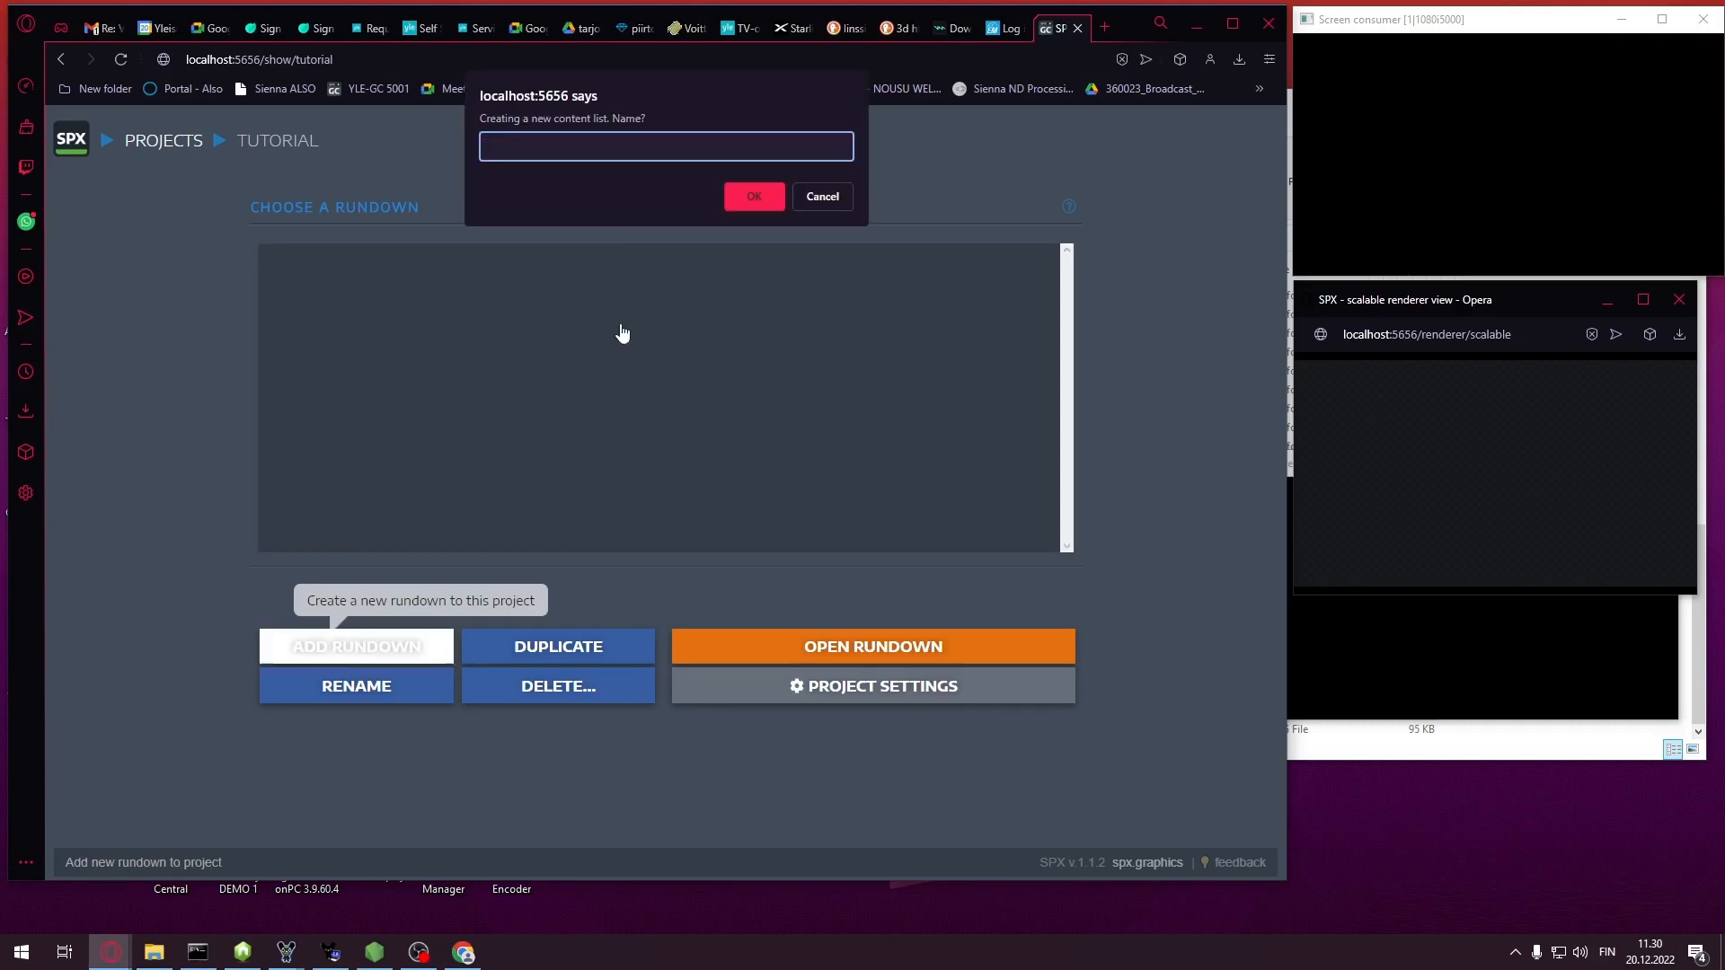
{"action": "type", "text": "tur"}
{"action": "key", "text": "BackSpace"}
{"action": "type", "text": "torial"}
{"action": "left_click", "coordinate": [758, 203]}
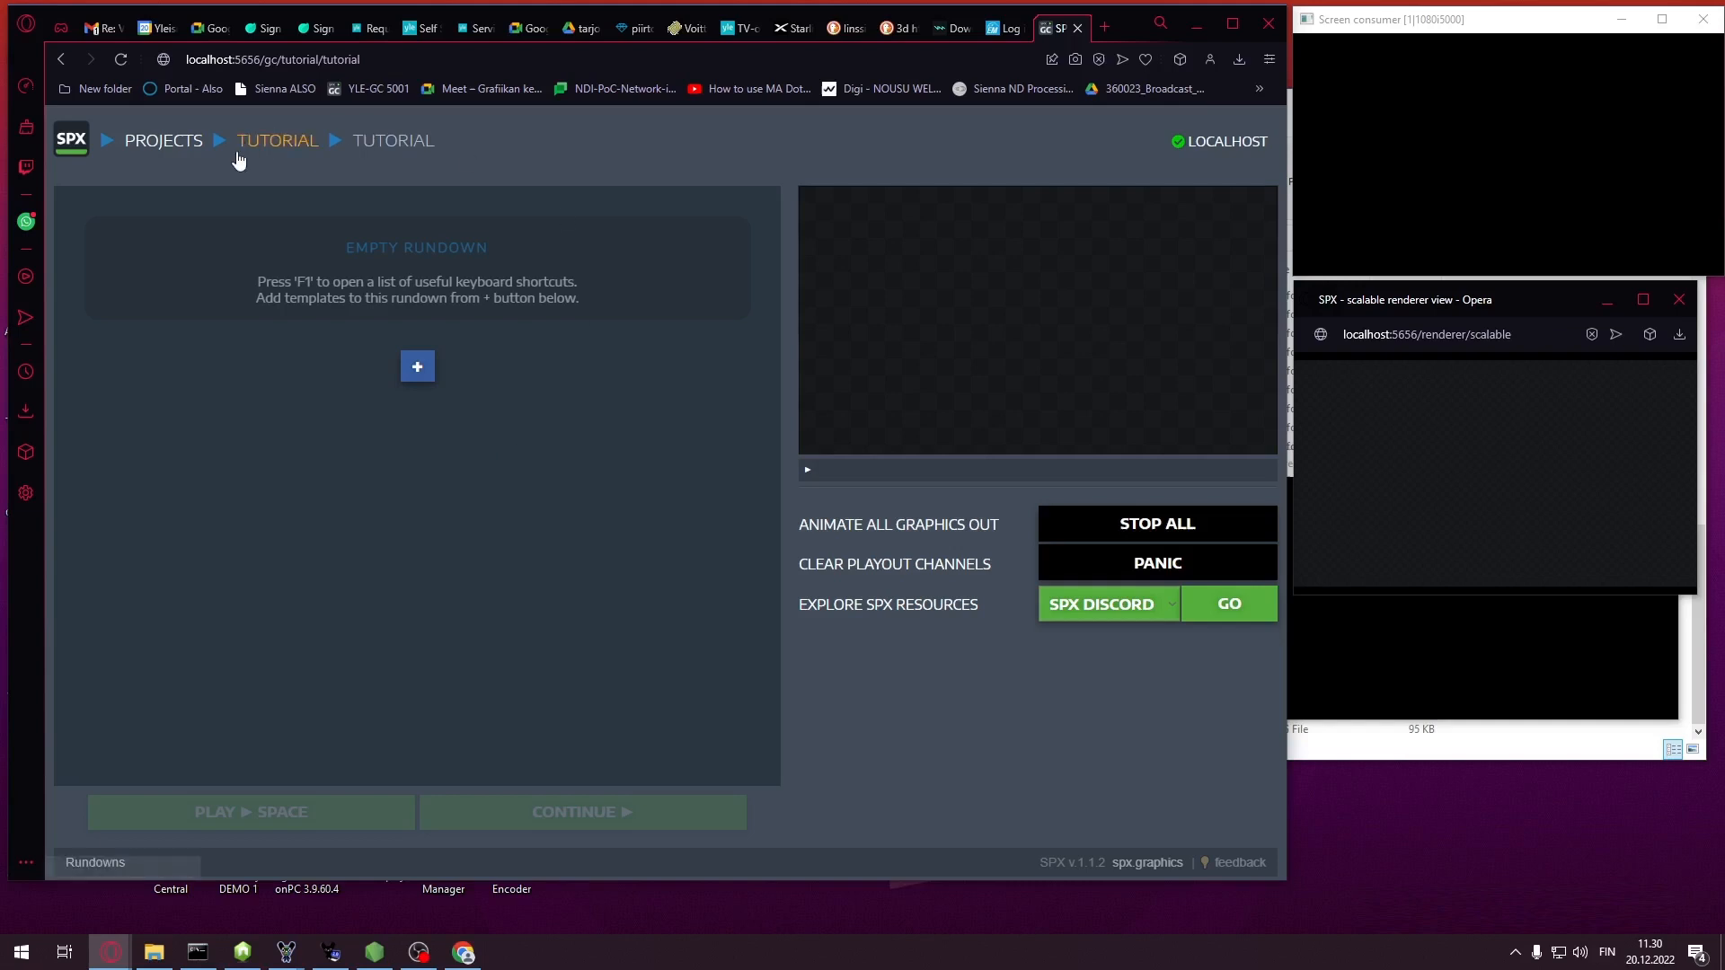
Add a TUTORIAL1 item, save its default name and handle, and play it out
{"action": "left_click", "coordinate": [417, 366]}
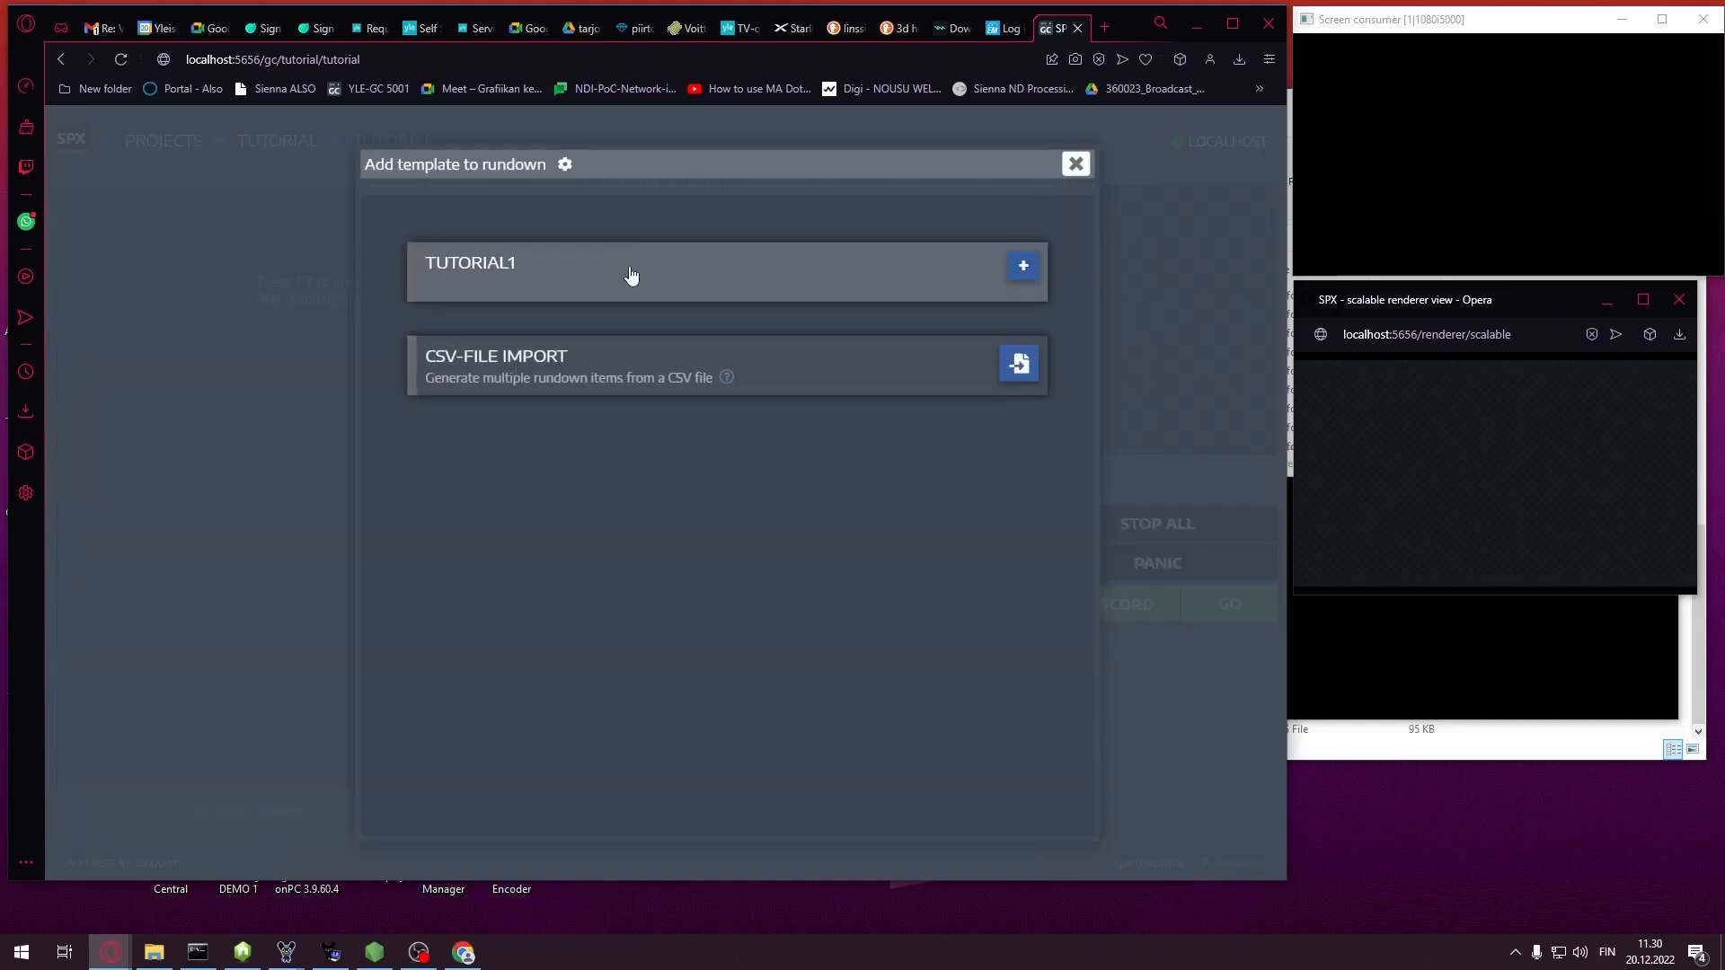
{"action": "left_click", "coordinate": [629, 268]}
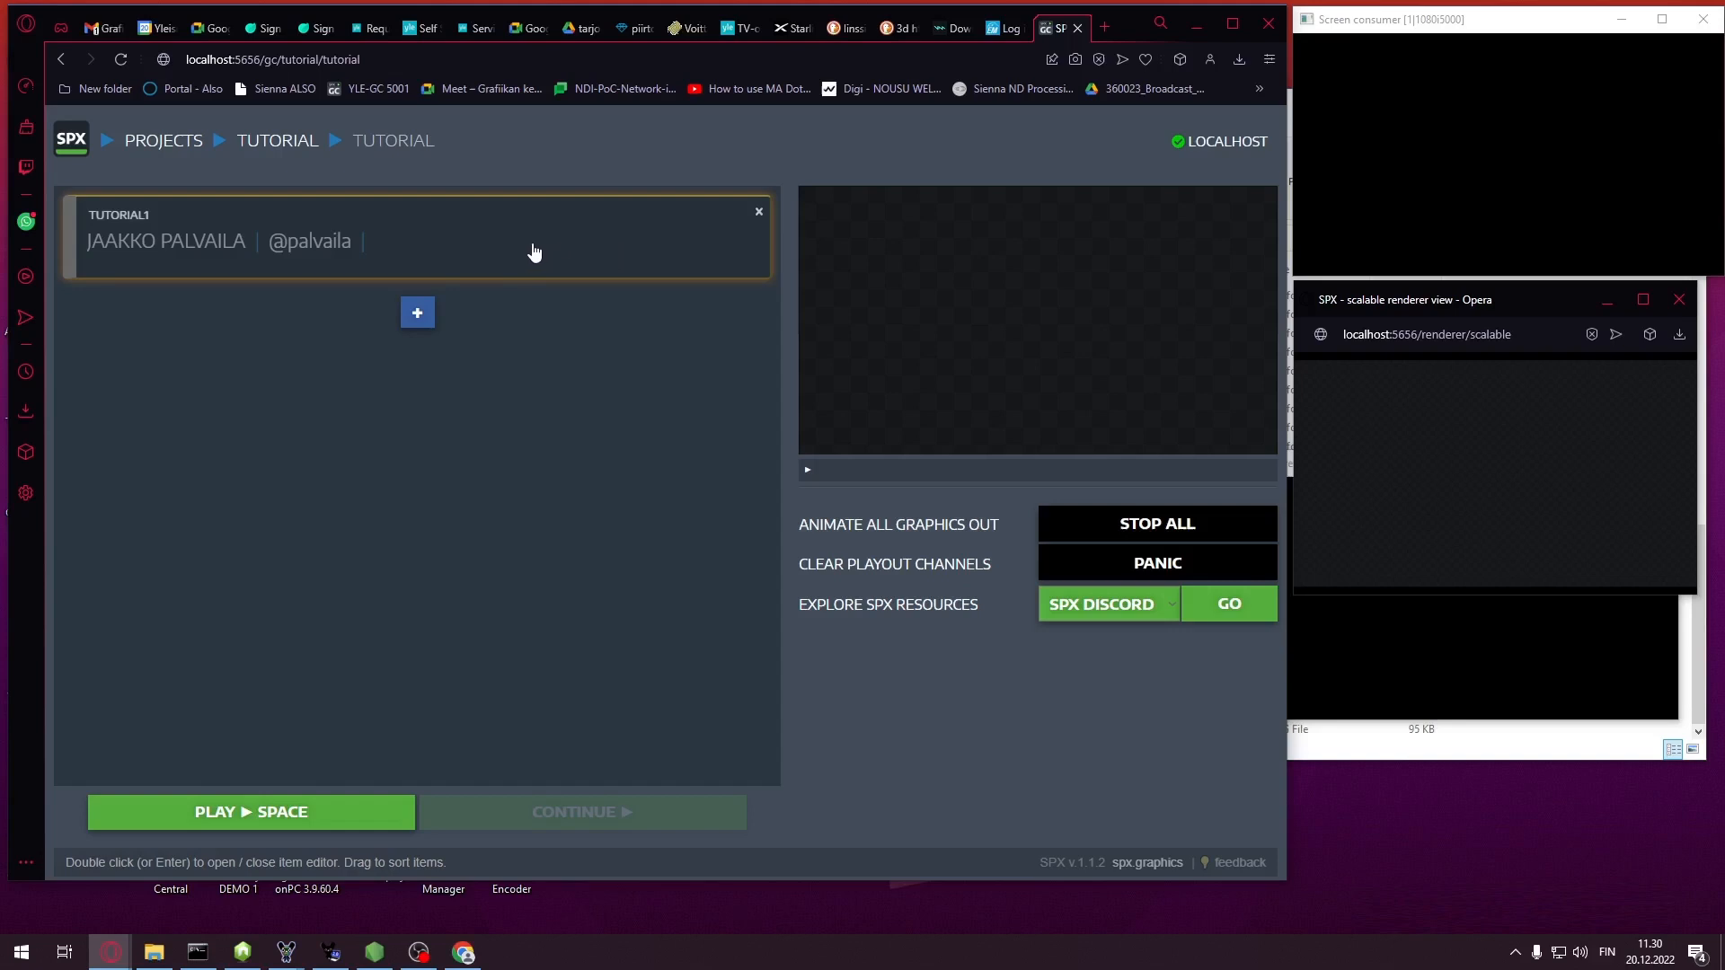
{"action": "double_click", "coordinate": [666, 250]}
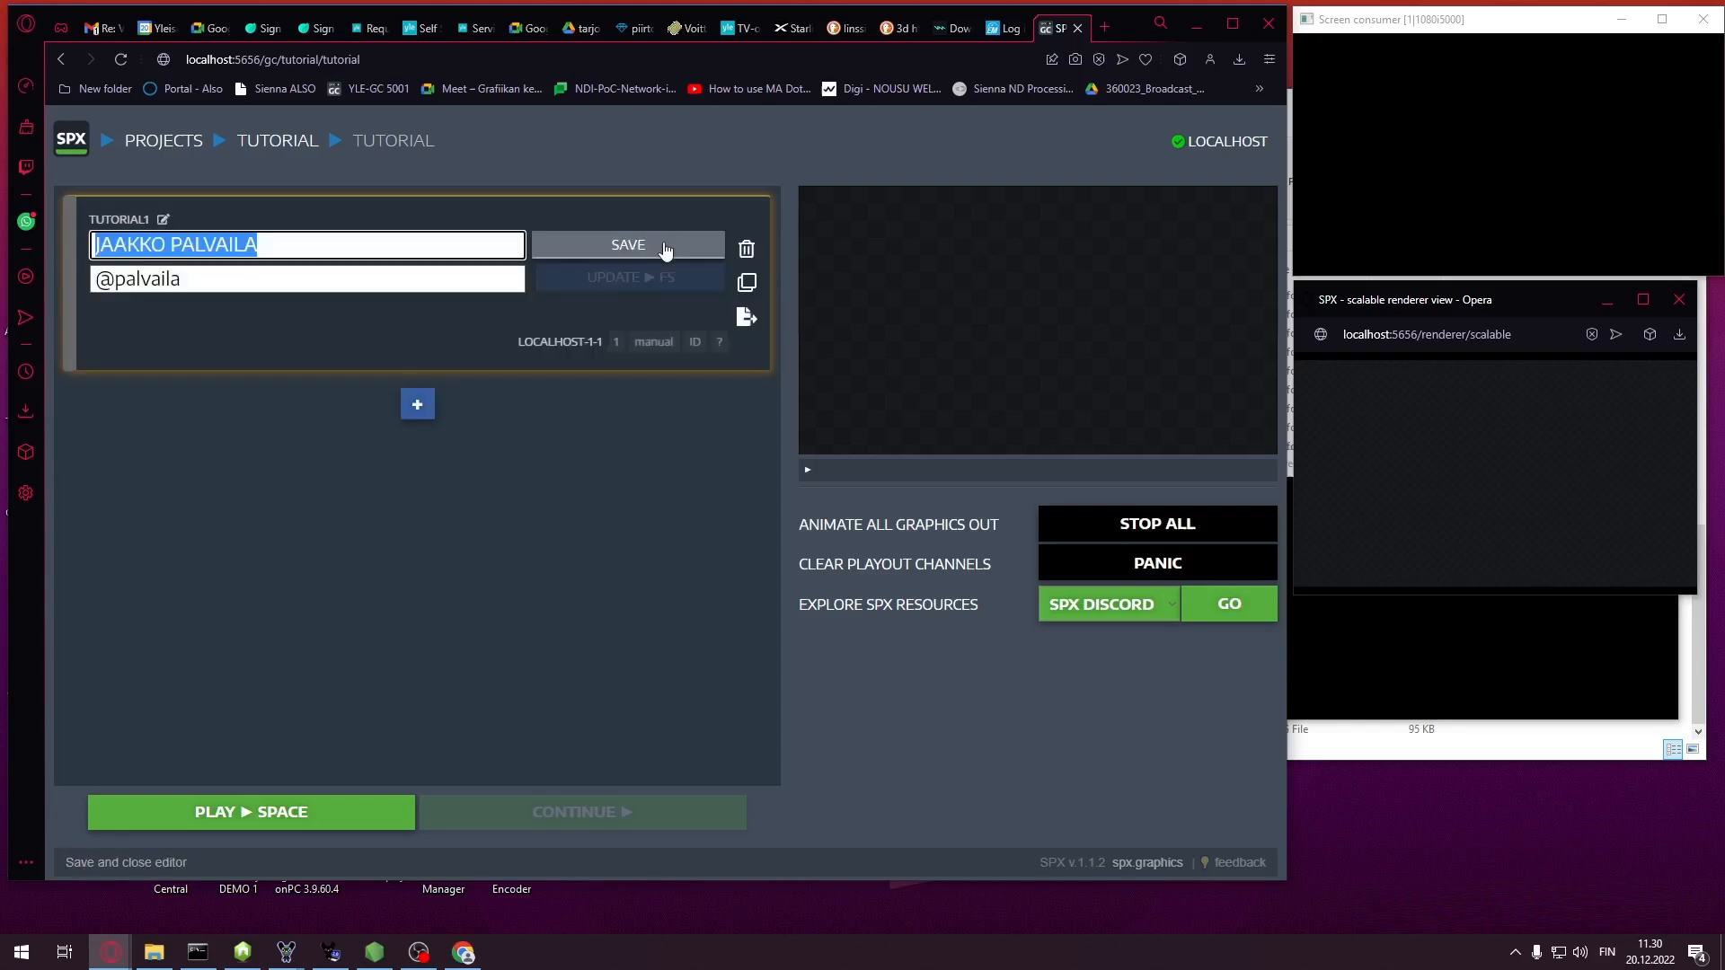
{"action": "left_click", "coordinate": [664, 245]}
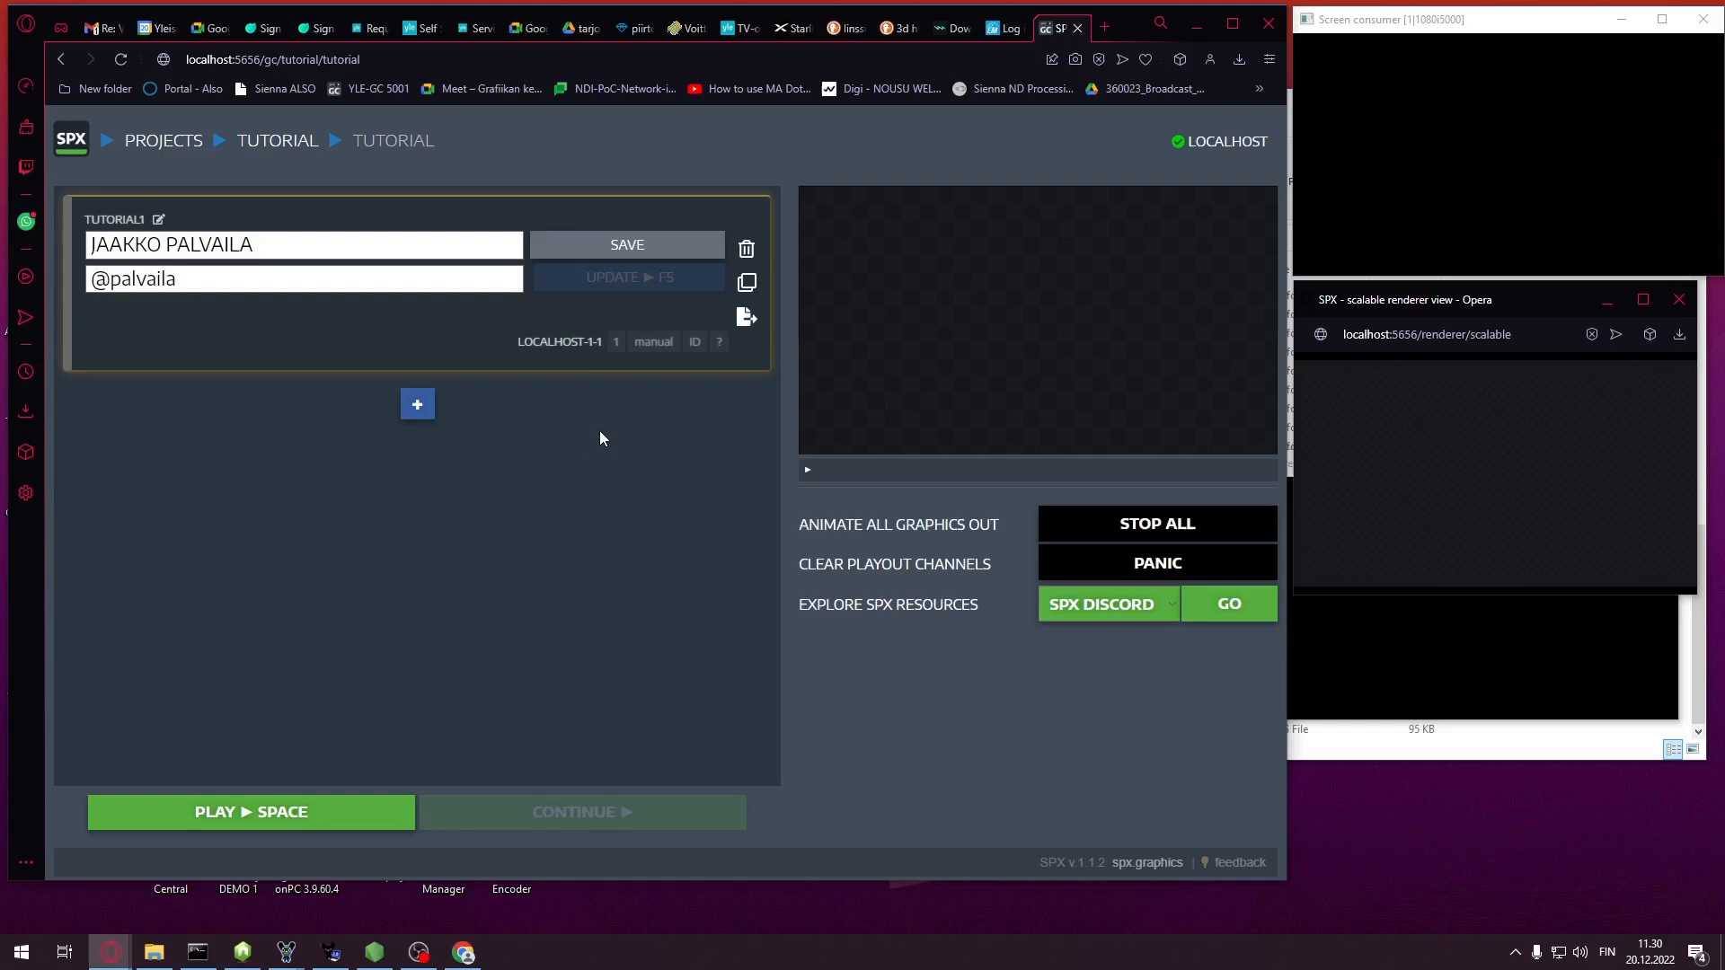
{"action": "left_click", "coordinate": [645, 254]}
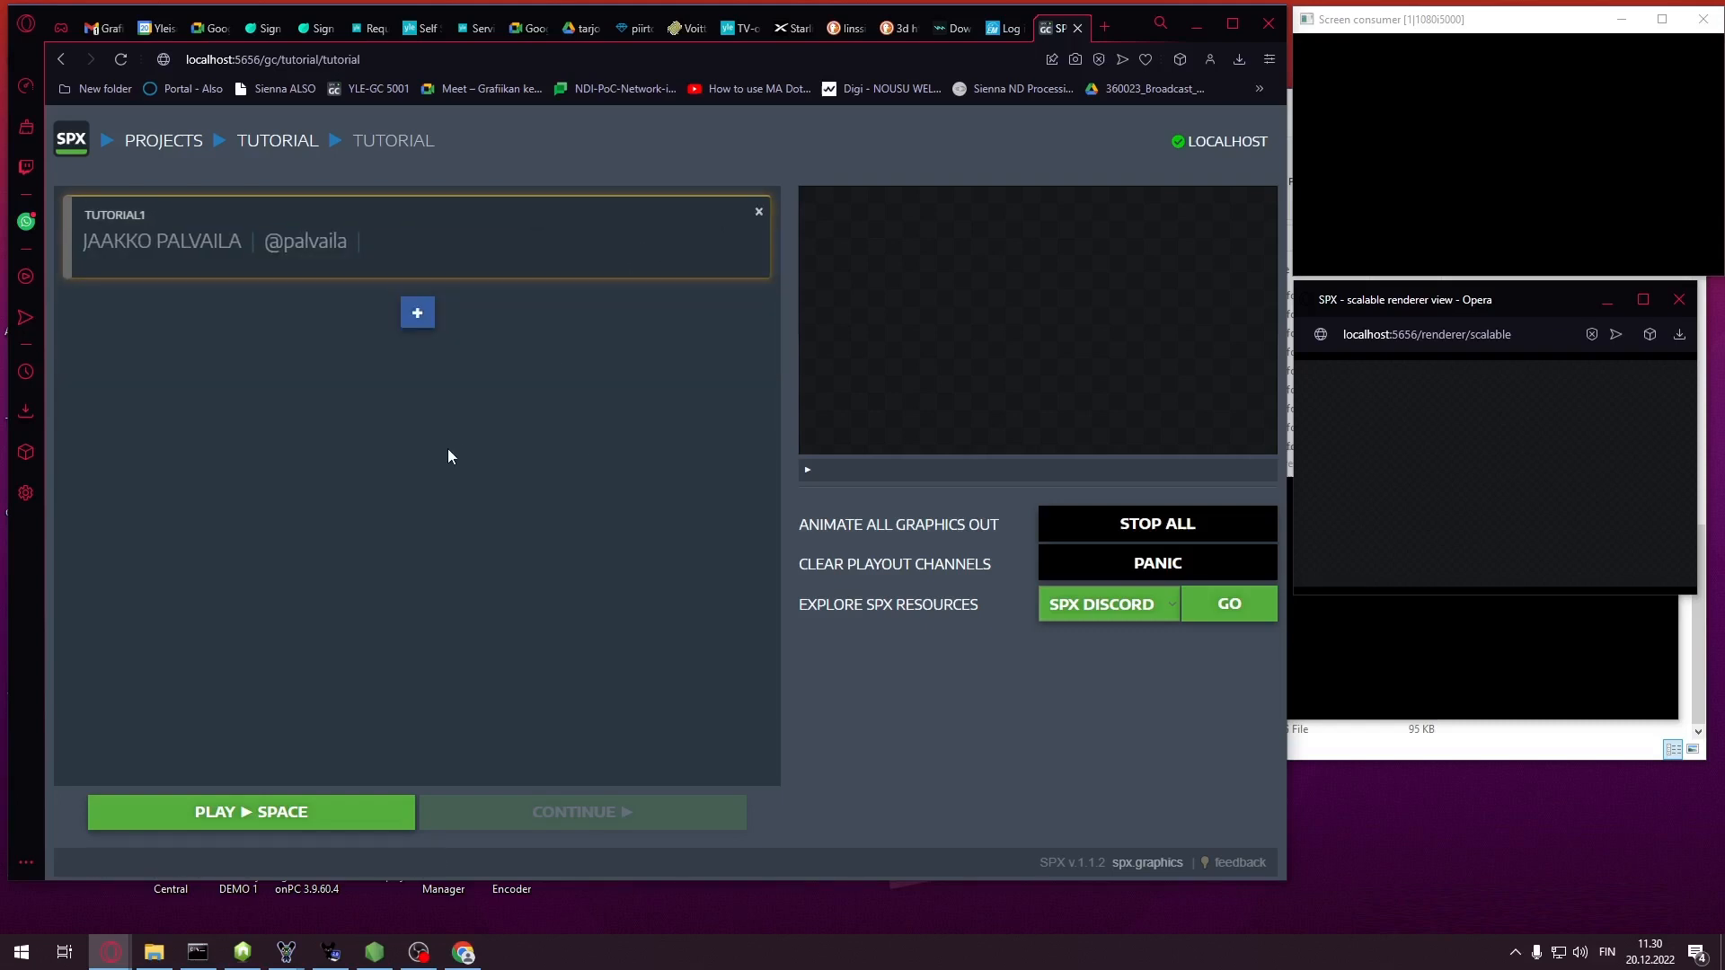
{"action": "key", "text": "space"}
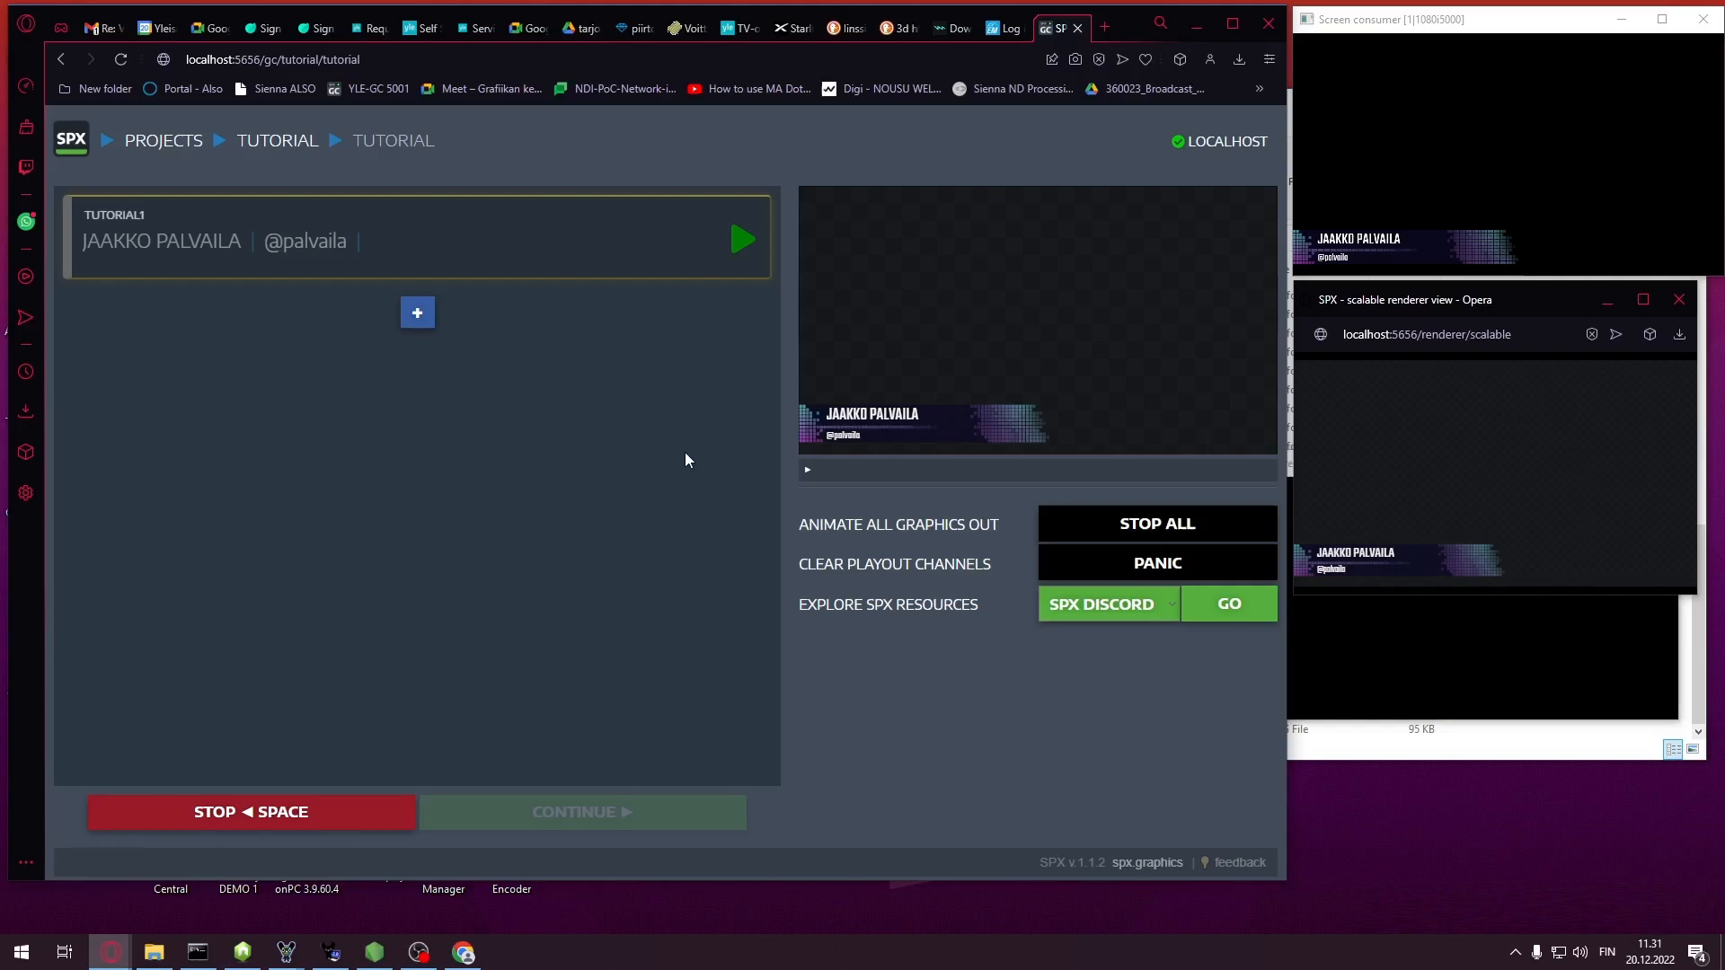
Stop the playing lower third and reopen the TUTORIAL1 item's field editor
{"action": "key", "text": "space"}
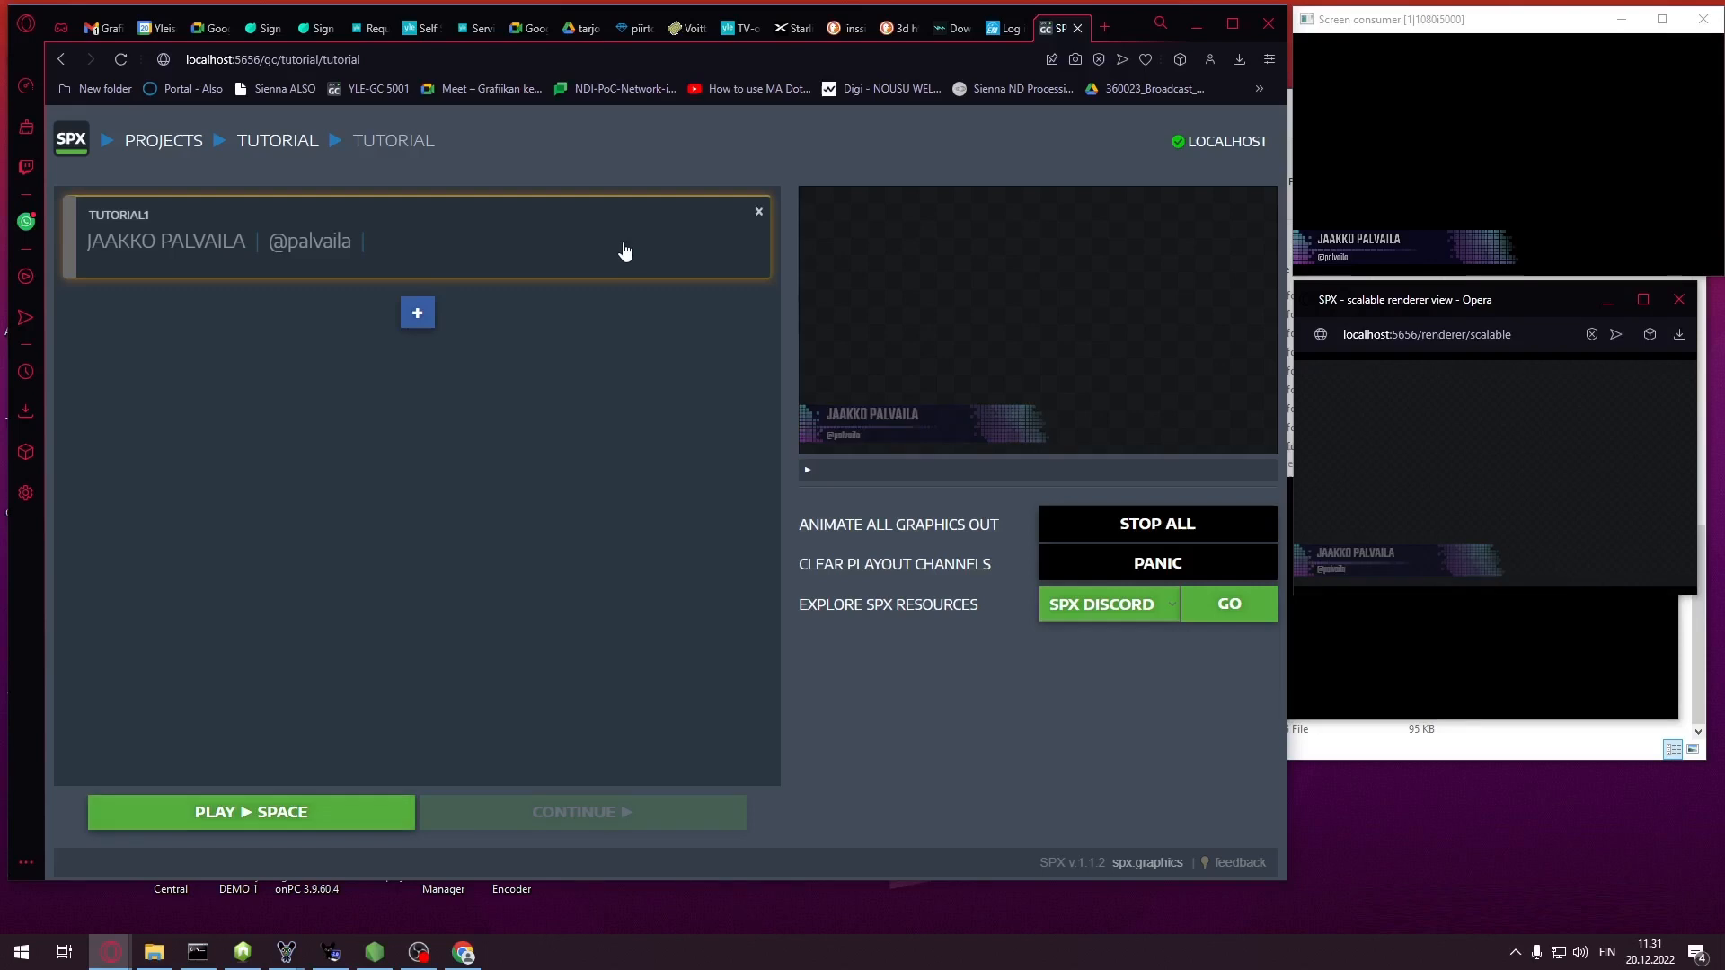
{"action": "double_click", "coordinate": [625, 252]}
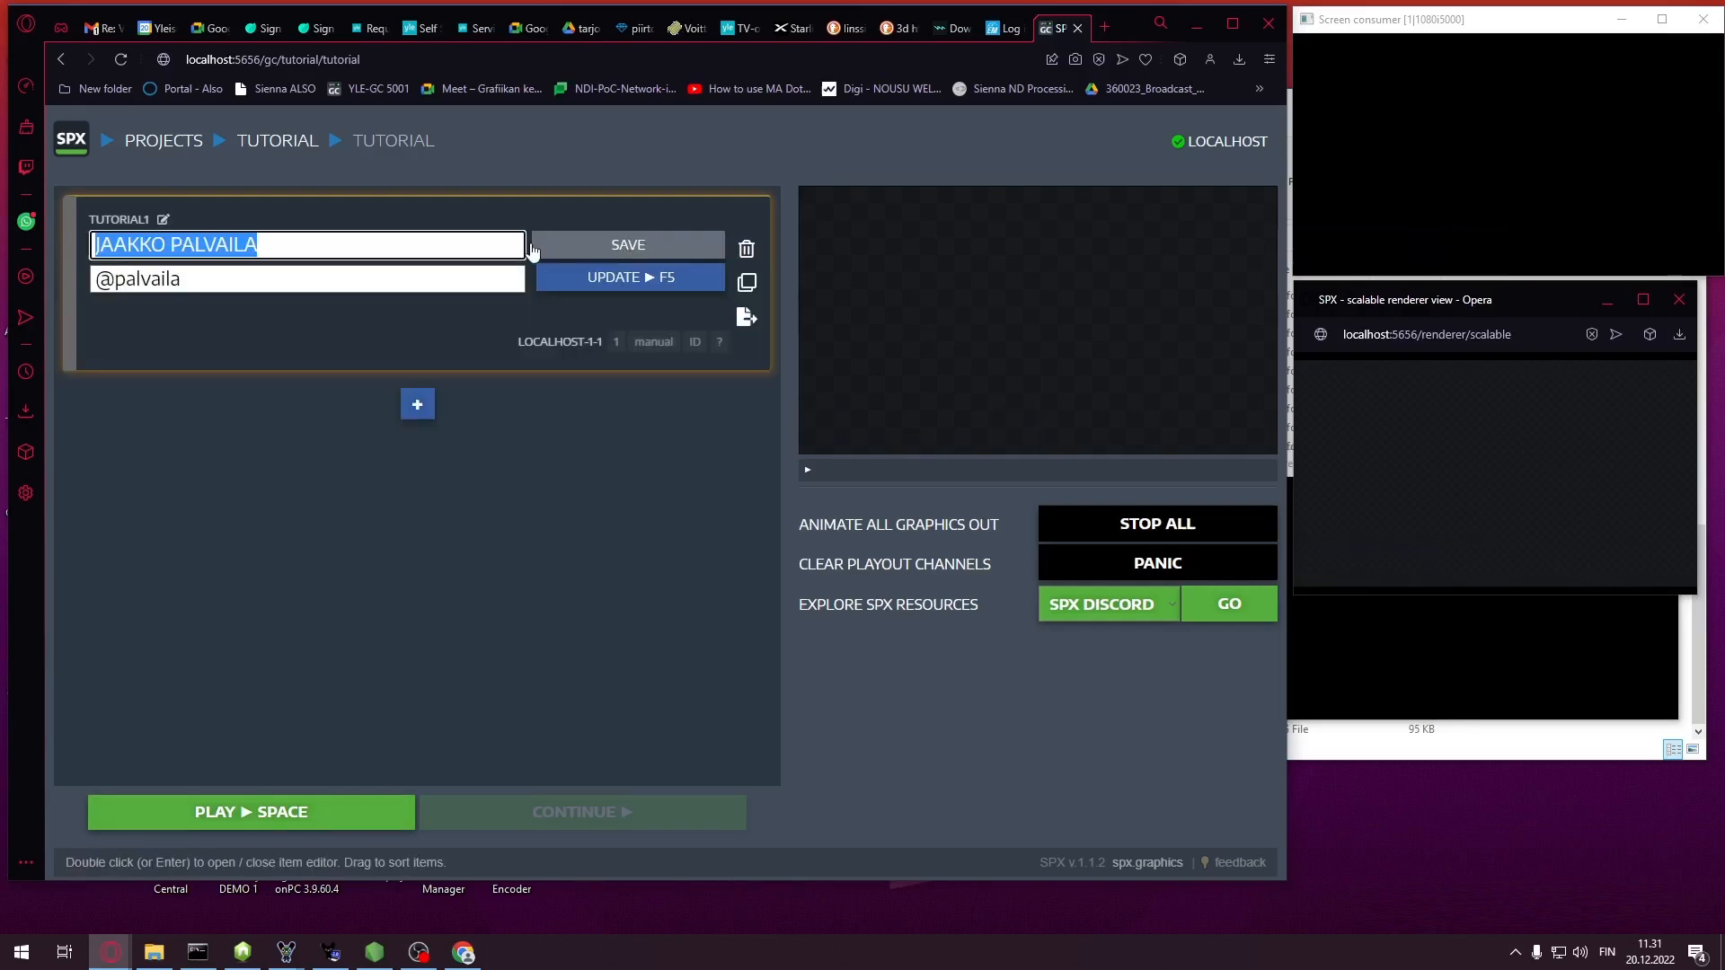
{"action": "type", "text": "ETUNI"}
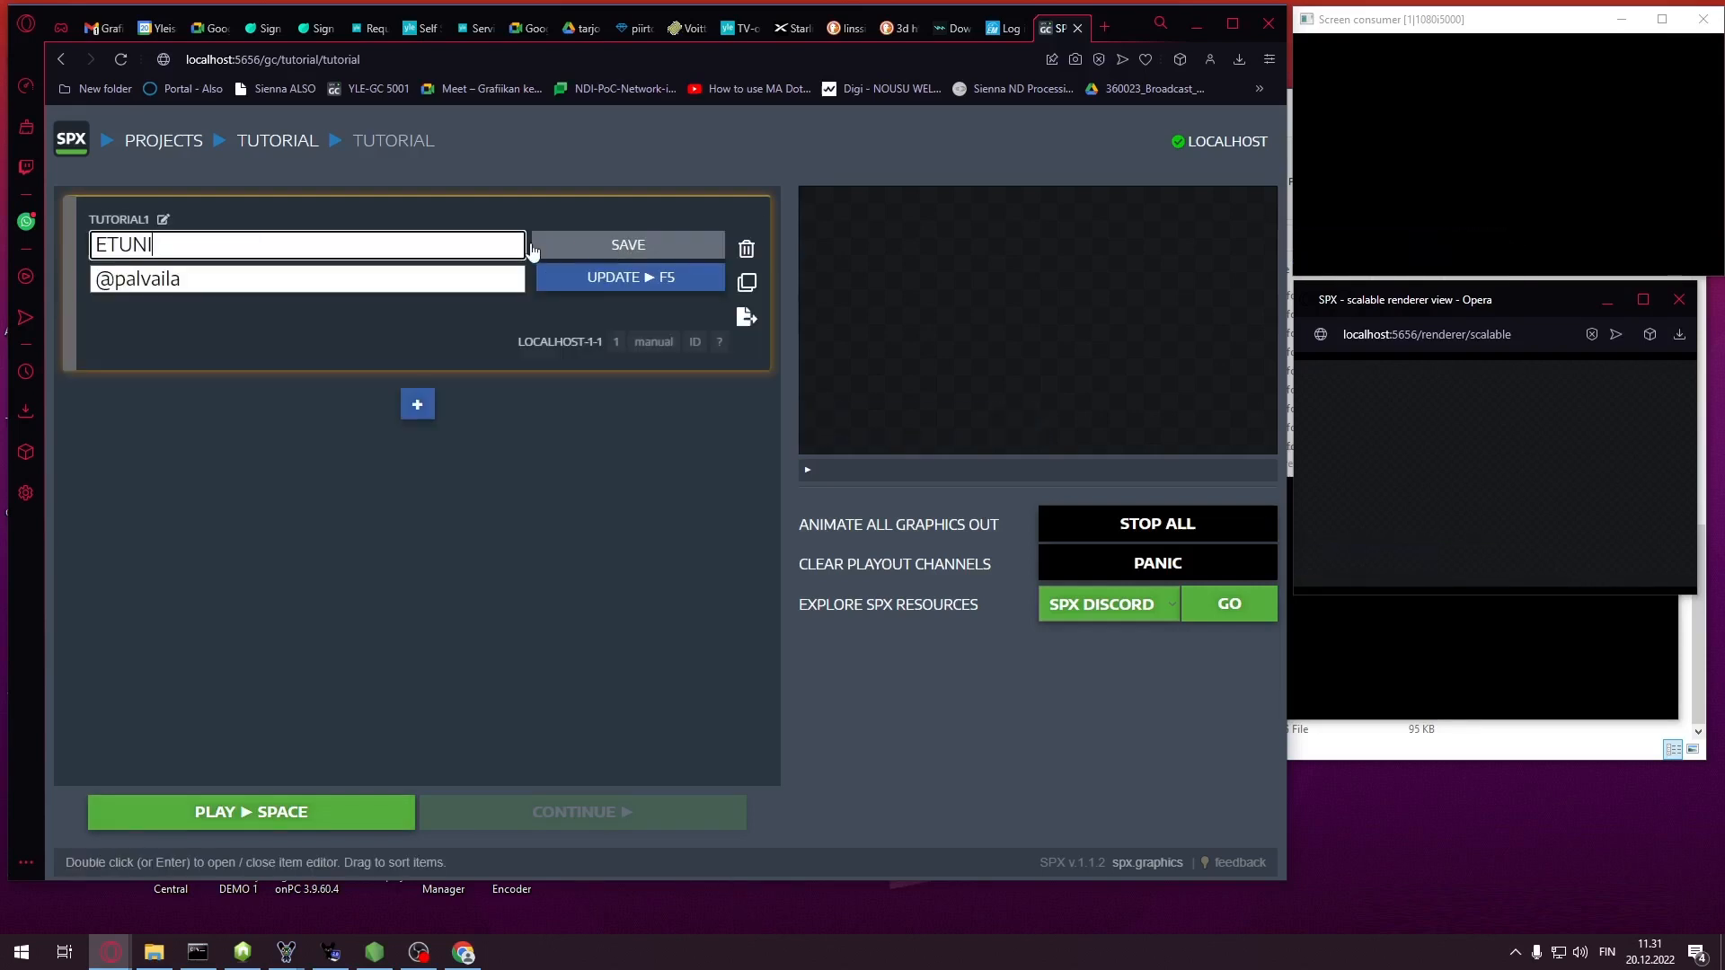
{"action": "type", "text": "MI SUKUNIMI"}
{"action": "key", "text": "Tab"}
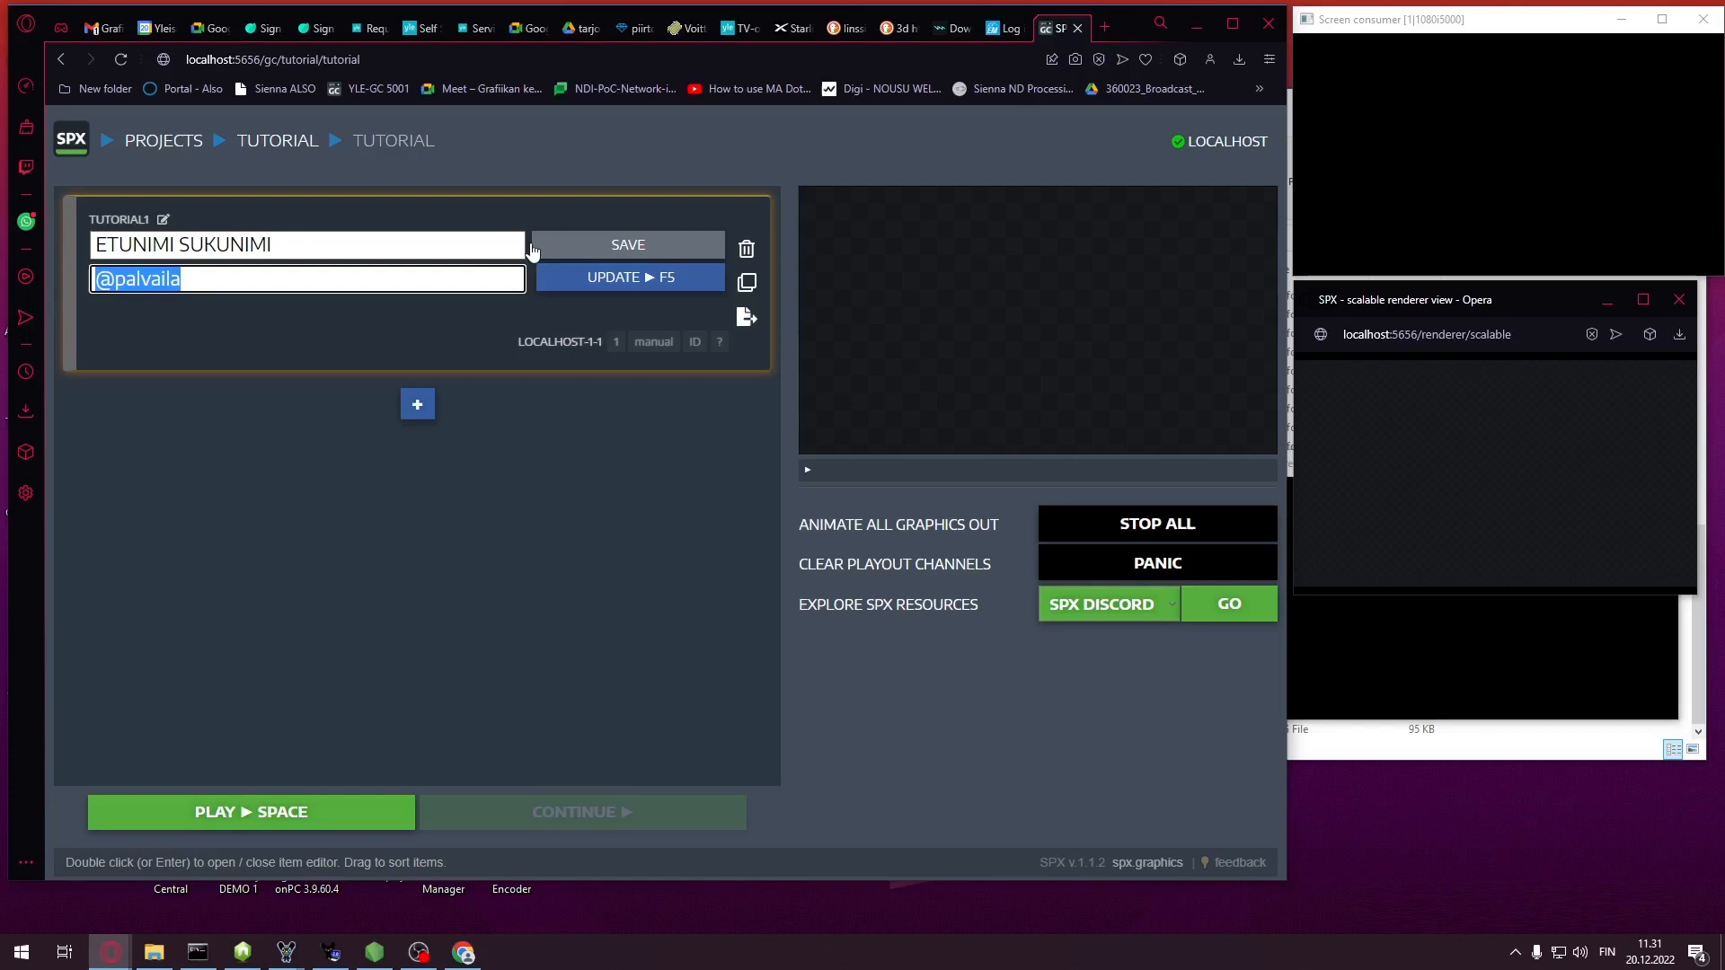
{"action": "type", "text": "@n"}
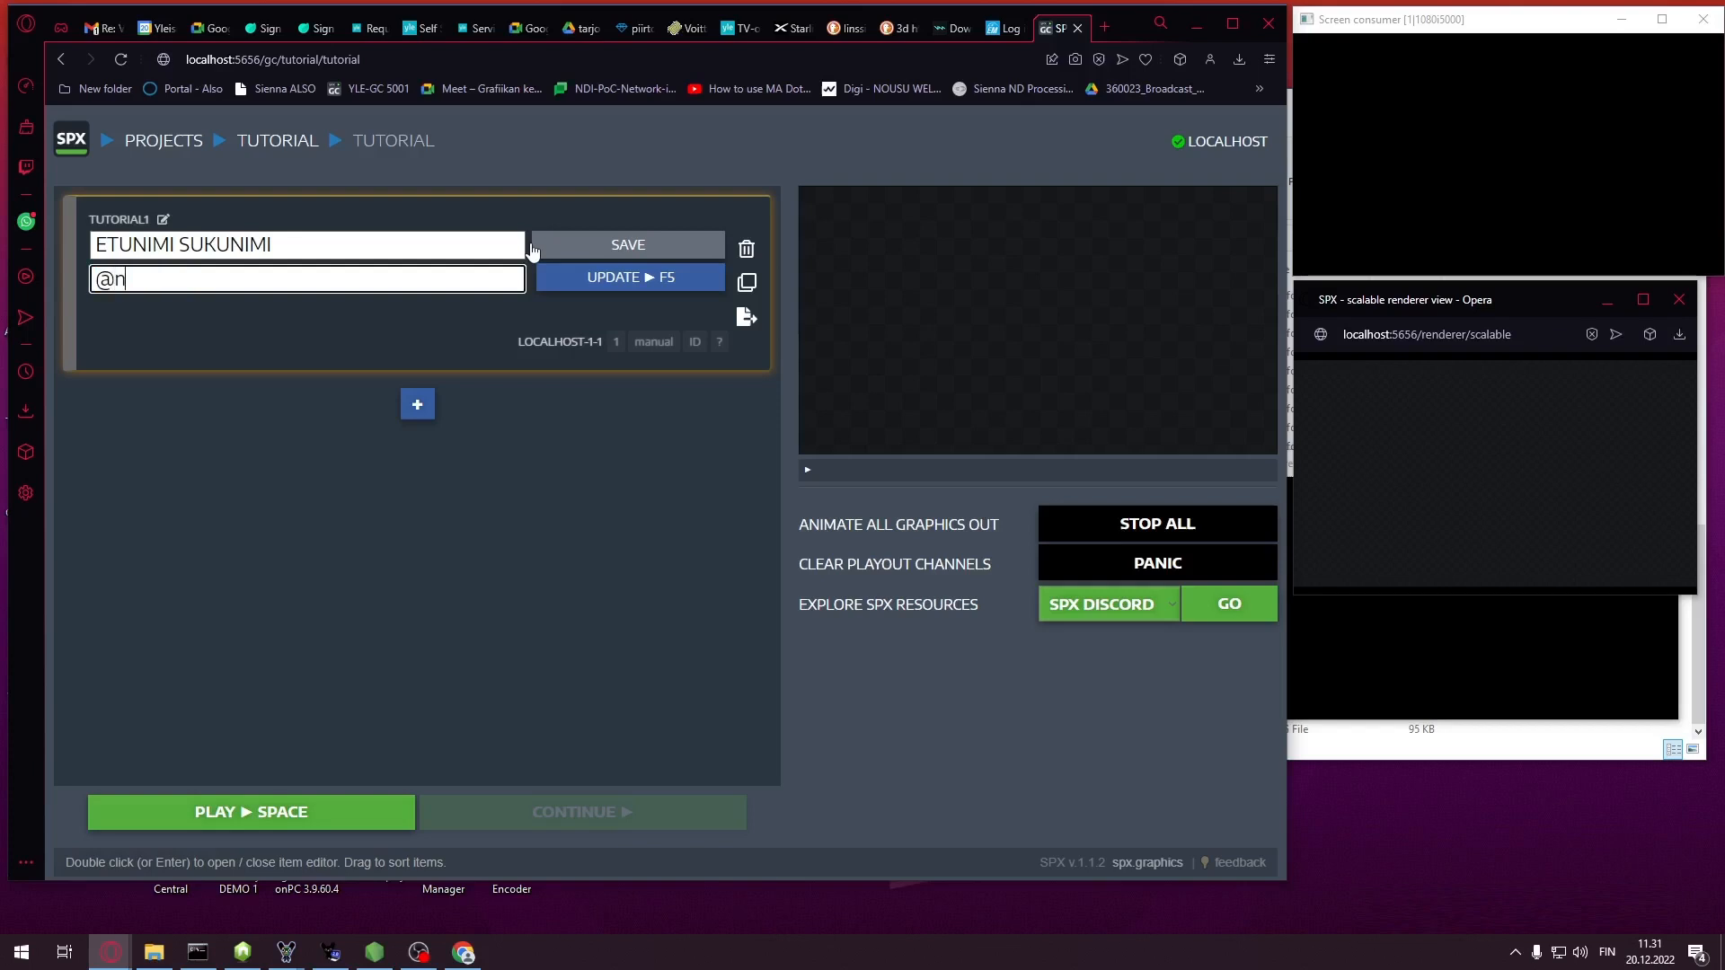
{"action": "type", "text": "ikki"}
{"action": "left_click", "coordinate": [620, 246]}
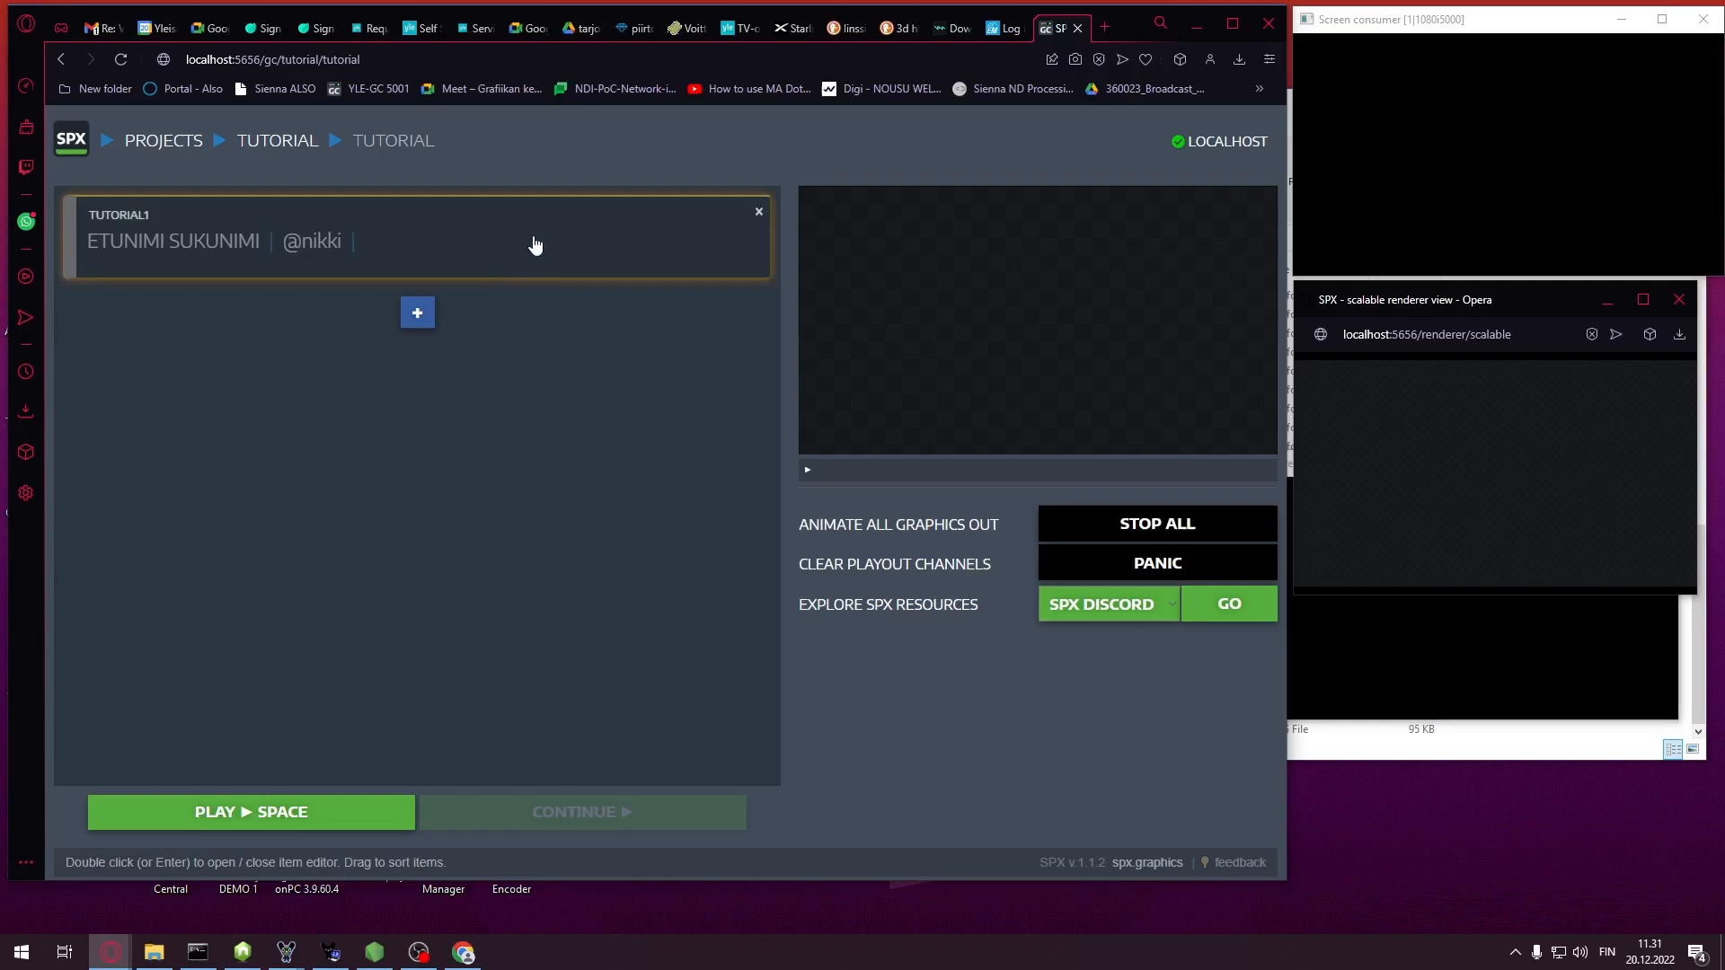
{"action": "key", "text": "space"}
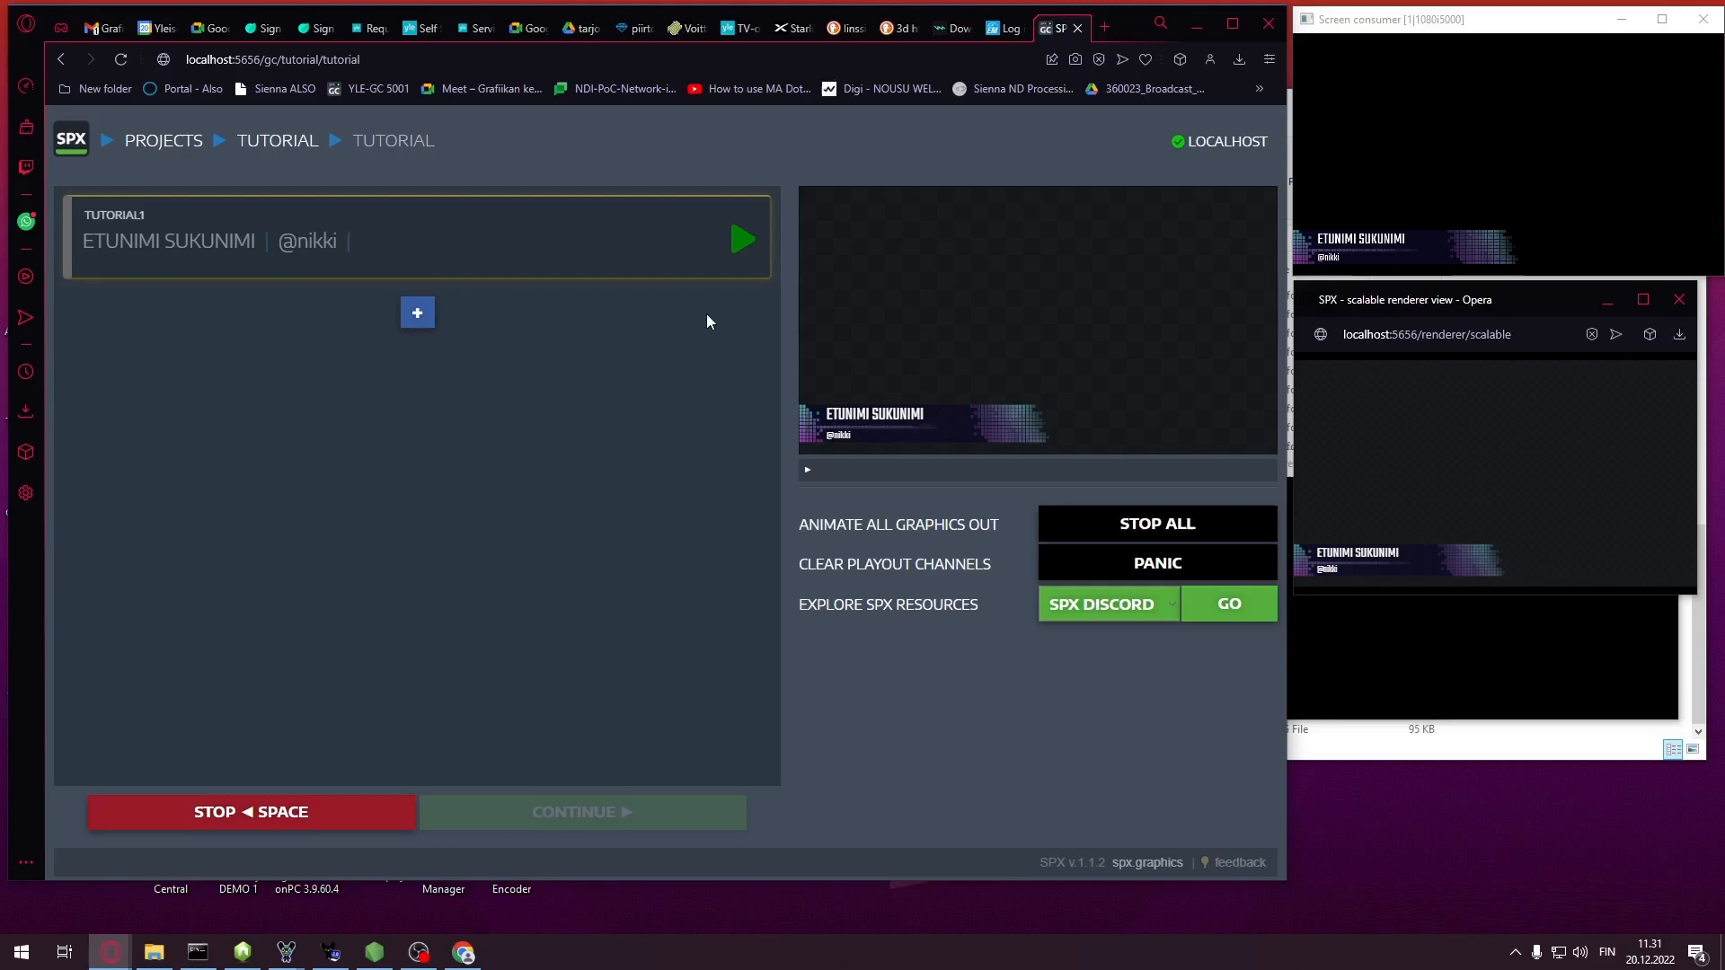
{"action": "key", "text": "space"}
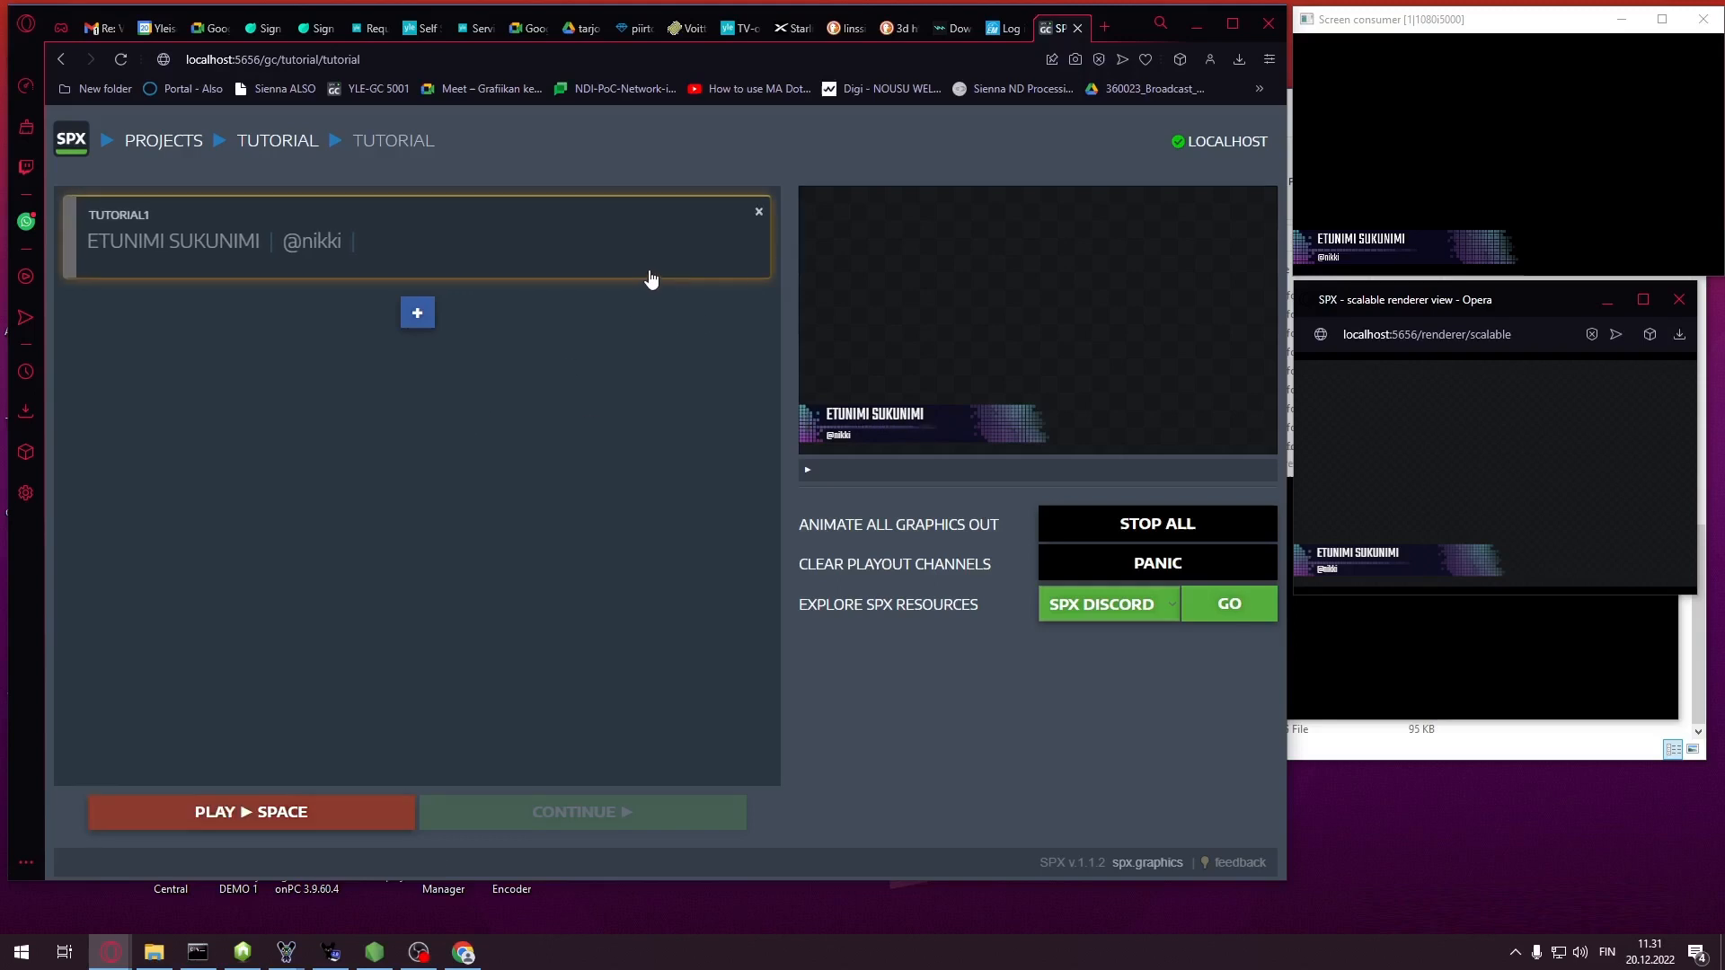
Append two more copies of the name, save, play the long-name lower third, then stop it
{"action": "double_click", "coordinate": [380, 247]}
{"action": "key", "text": "ctrl+c"}
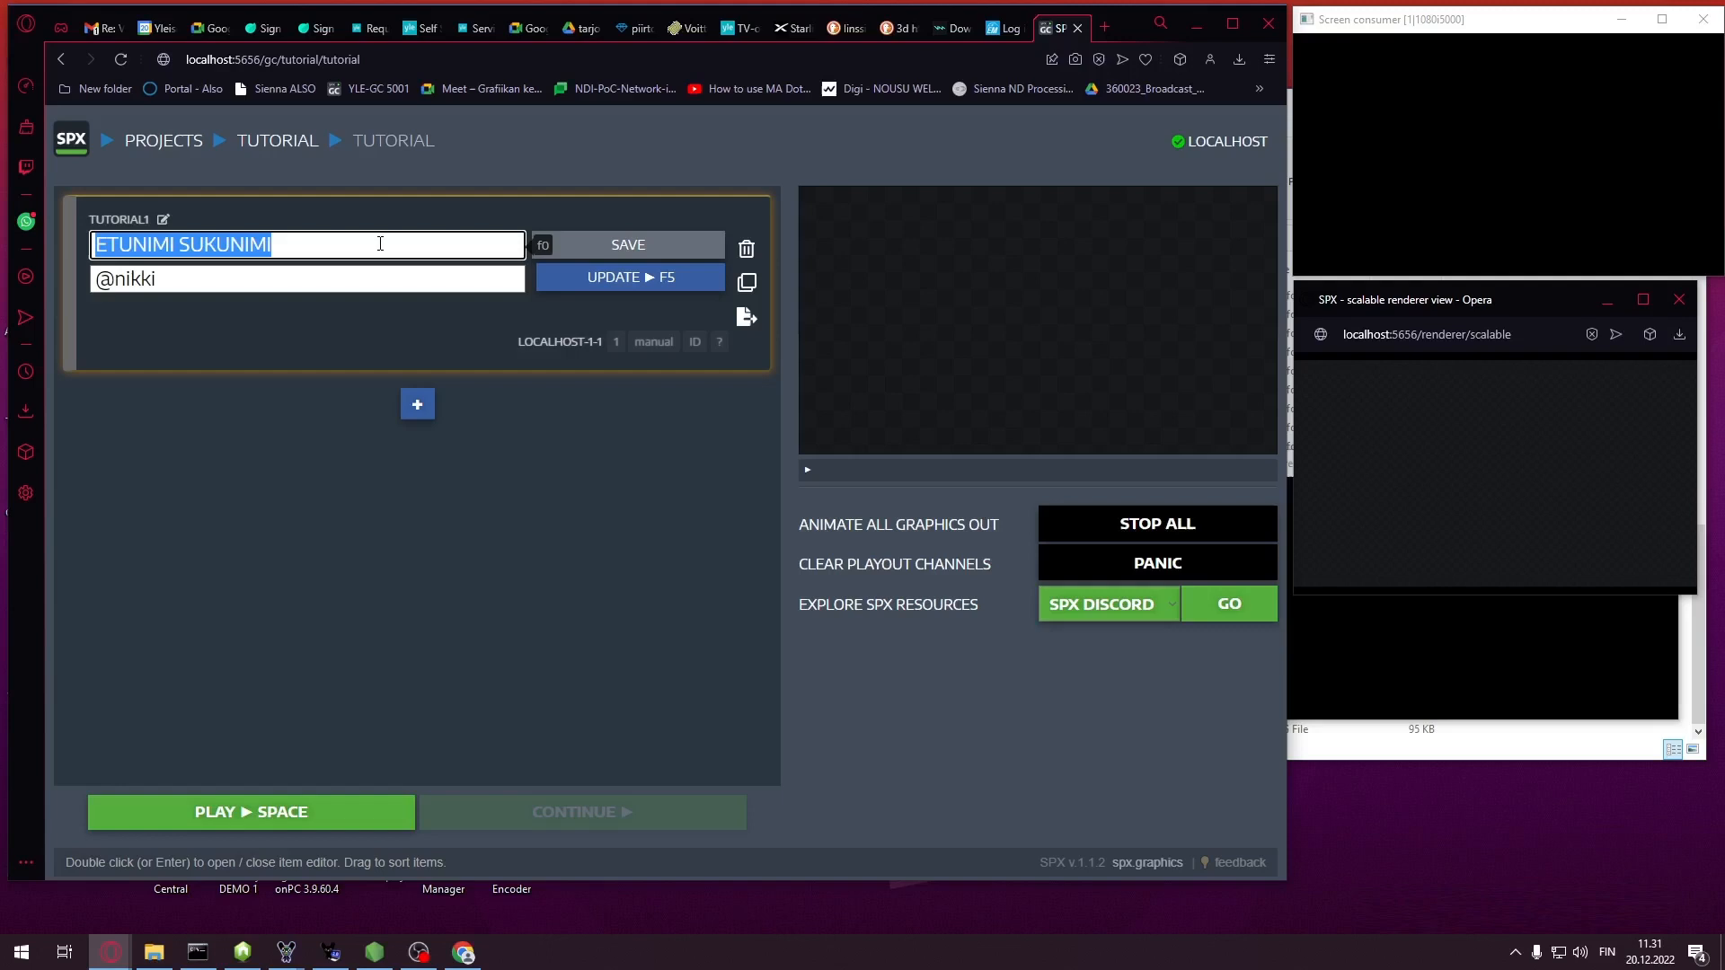
{"action": "left_click", "coordinate": [380, 243]}
{"action": "key", "text": "ctrl+v"}
{"action": "key", "text": "ctrl+v"}
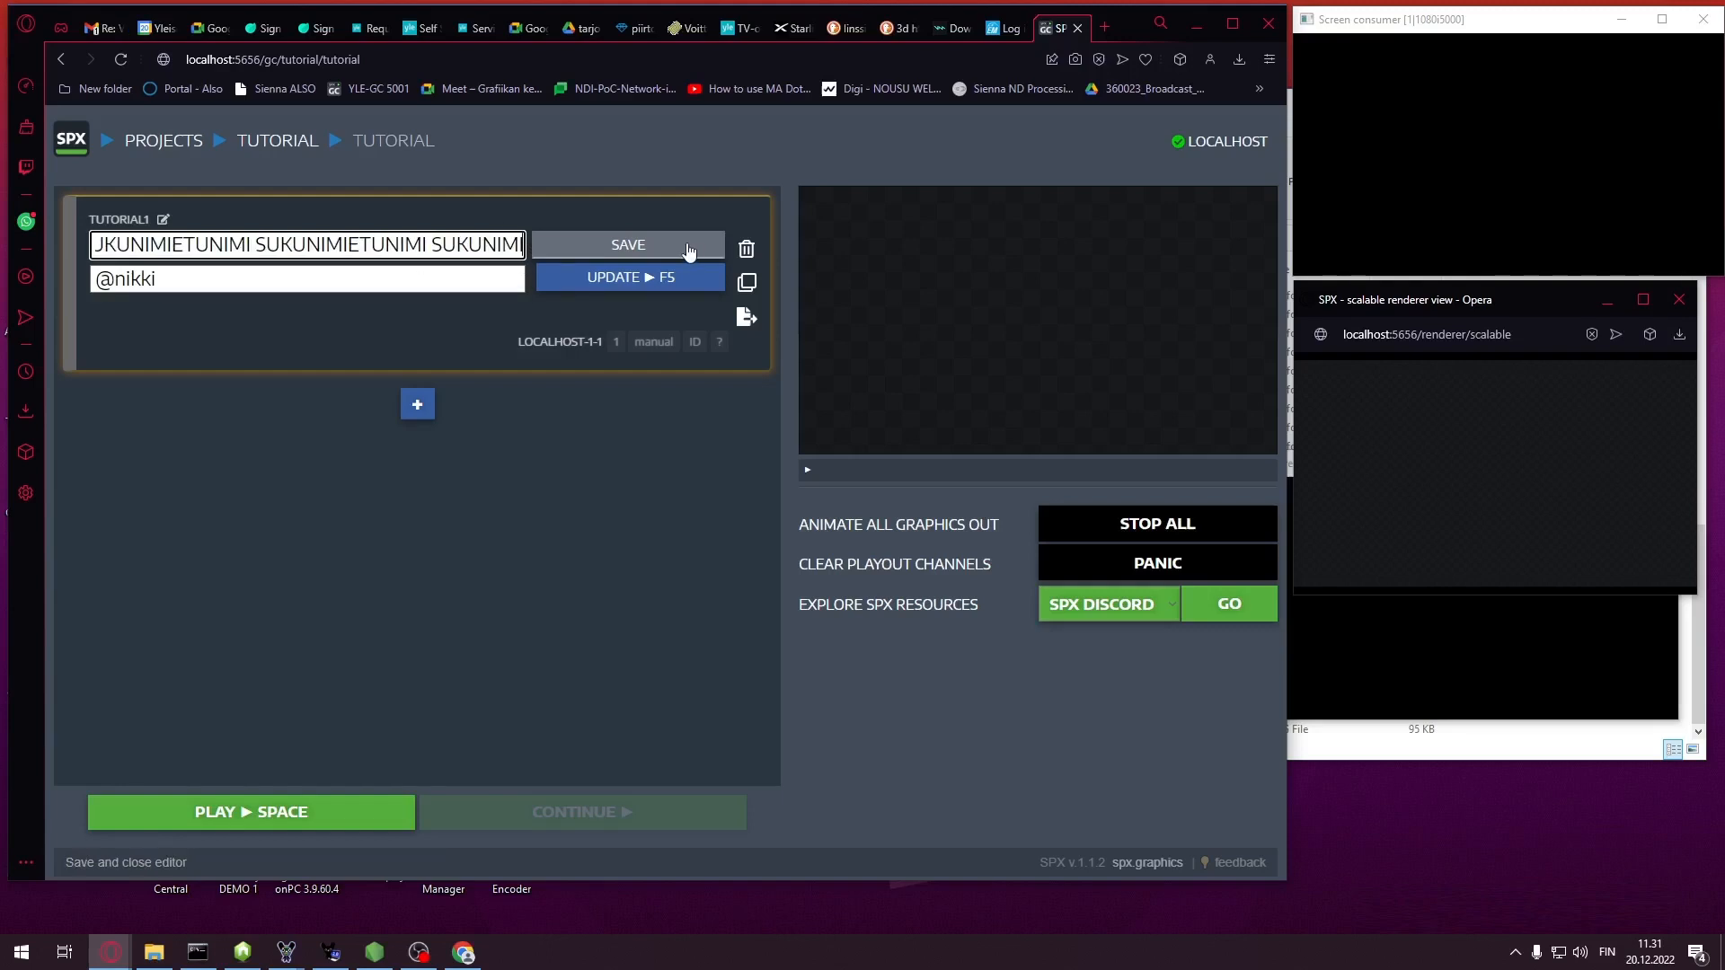
{"action": "left_click", "coordinate": [689, 250]}
{"action": "key", "text": "space"}
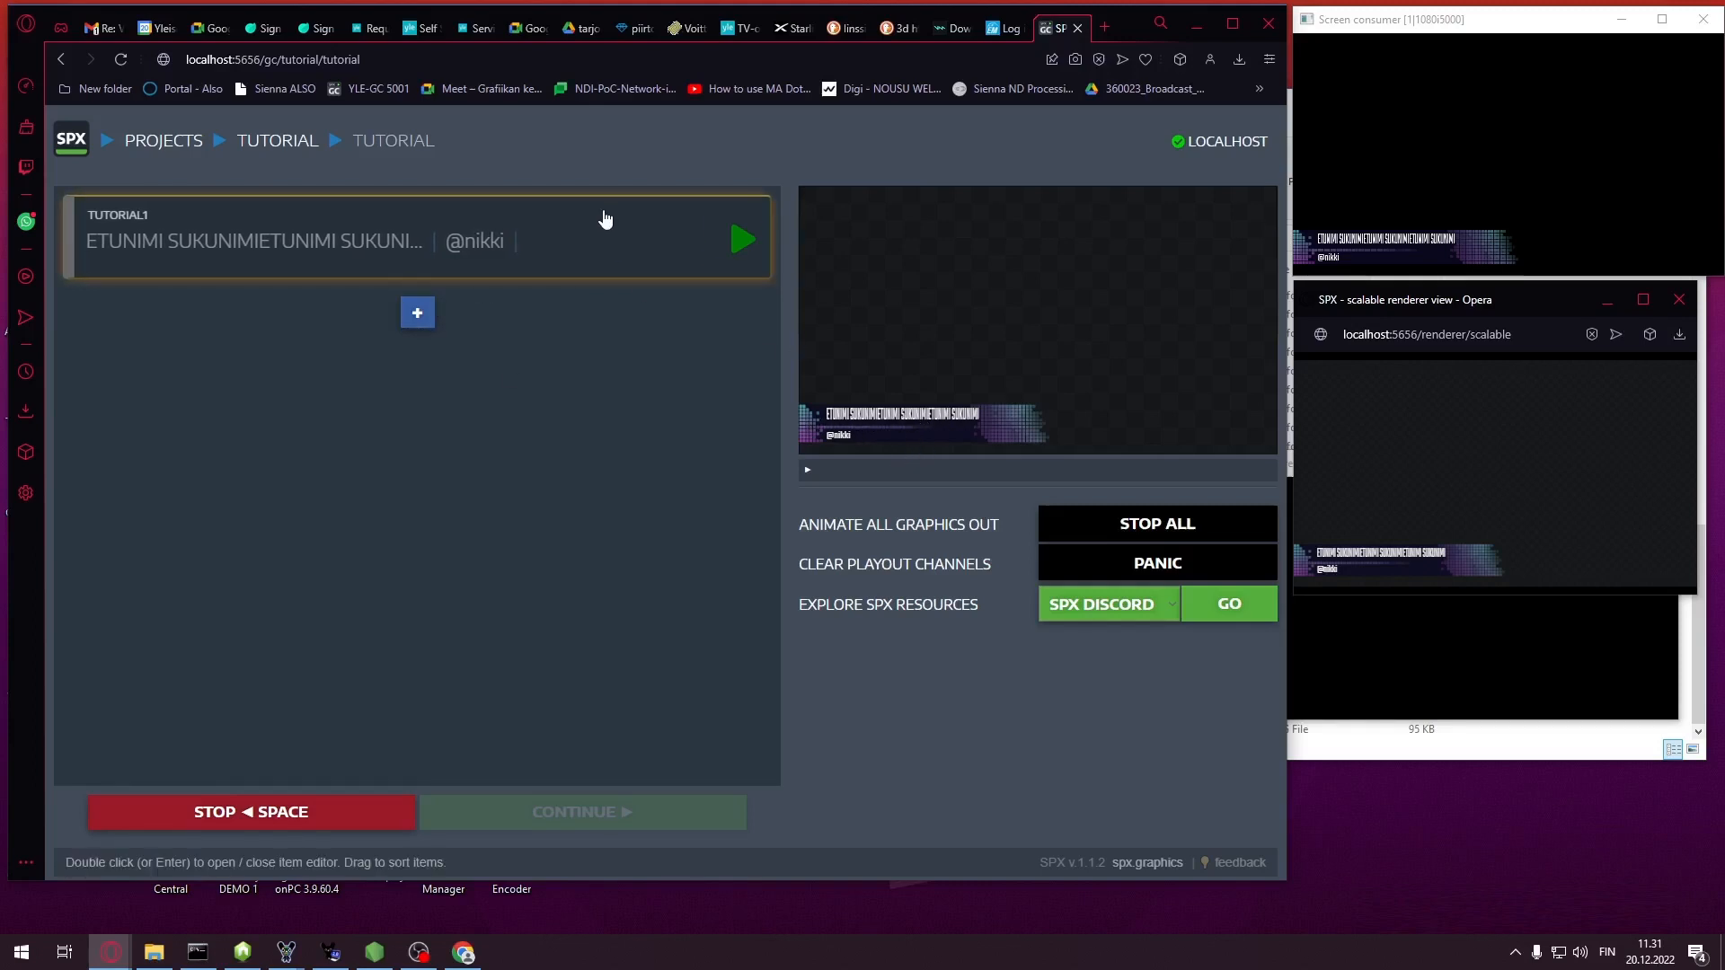
{"action": "key", "text": "space"}
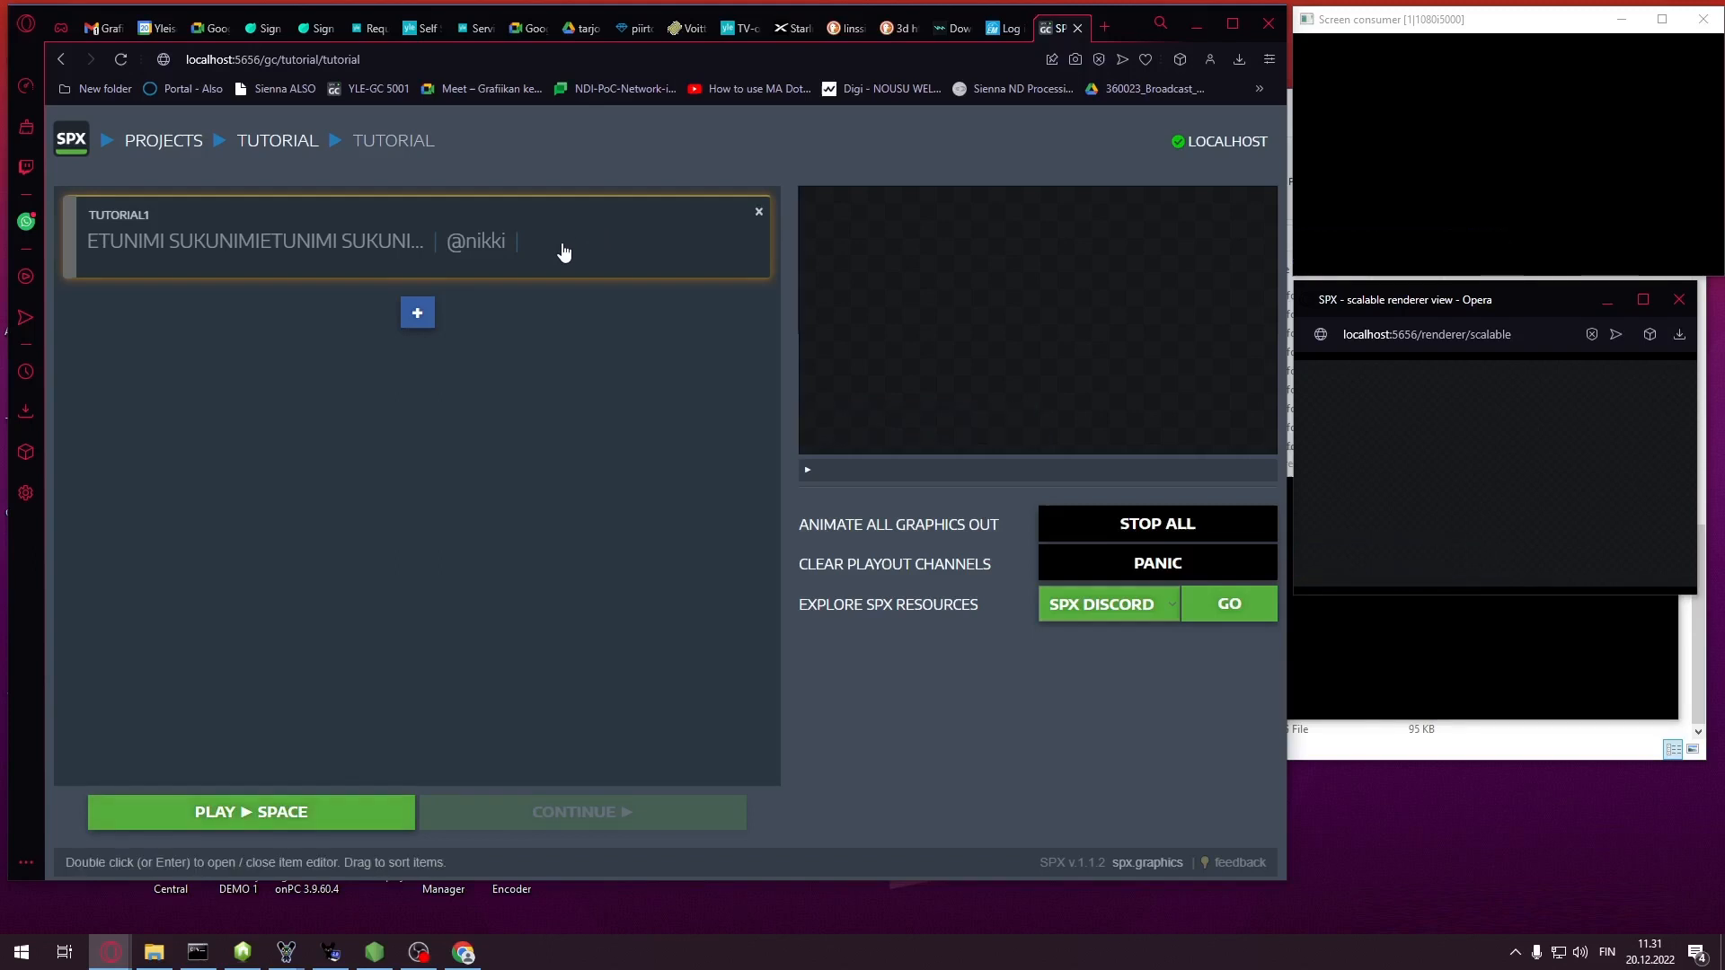
Reopen the TUTORIAL1 item, save it again, and play the lower third out
{"action": "double_click", "coordinate": [559, 269]}
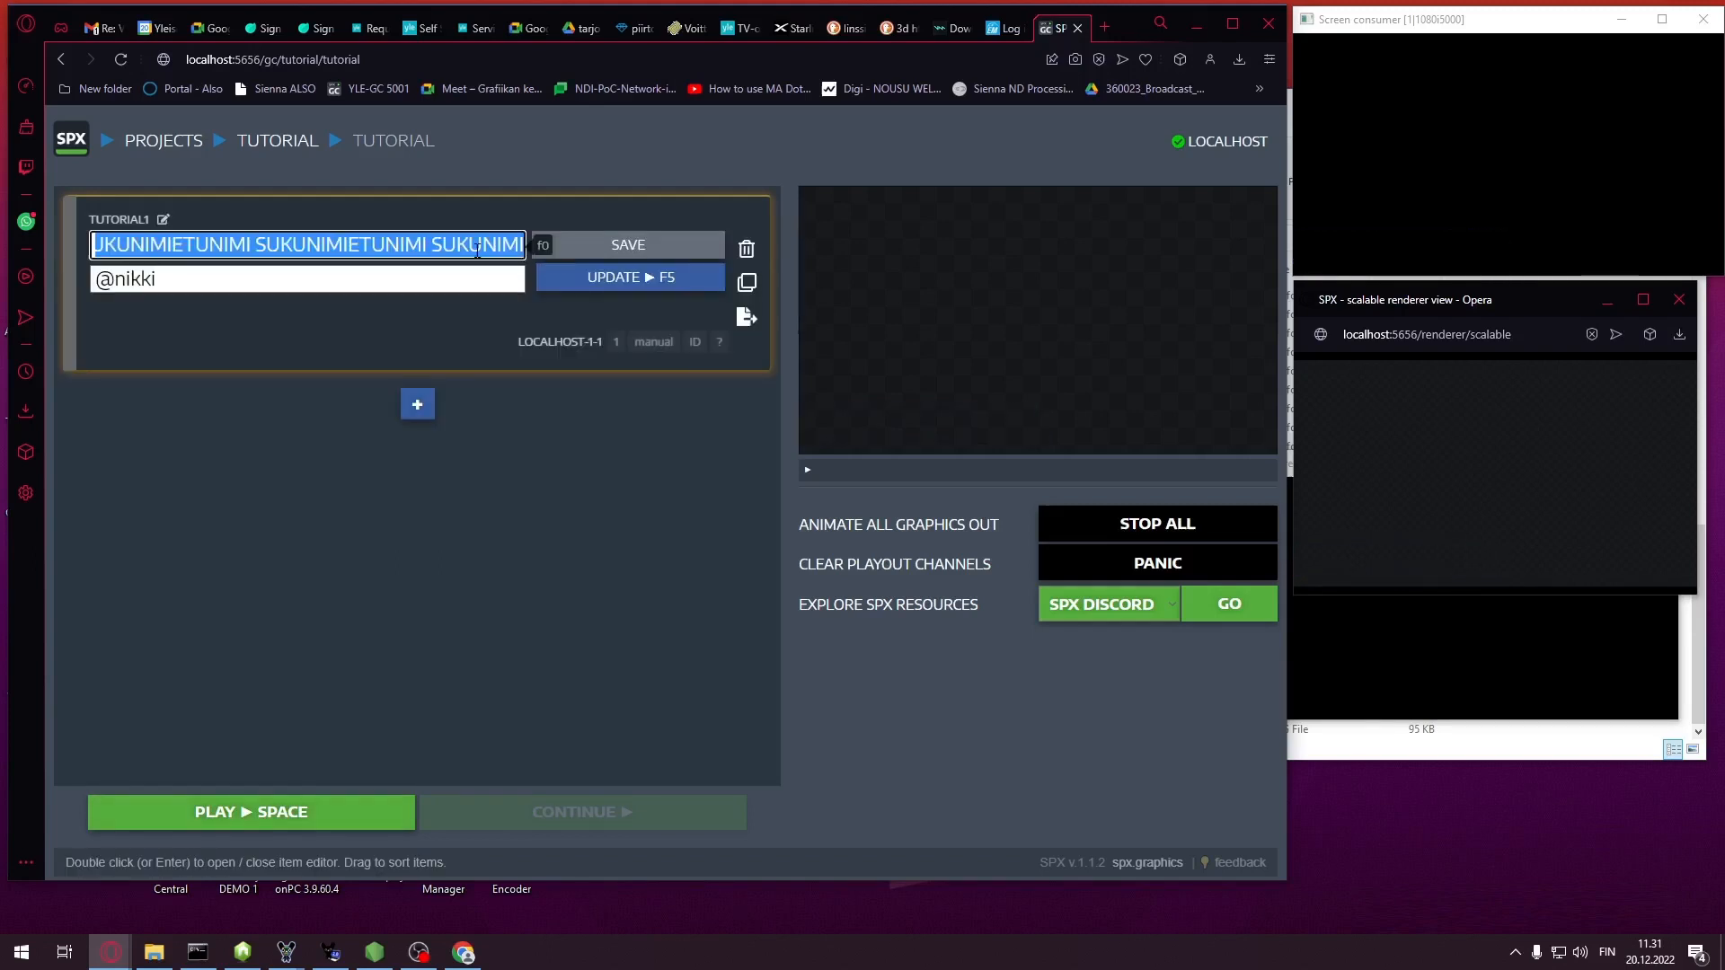
{"action": "left_click", "coordinate": [406, 242]}
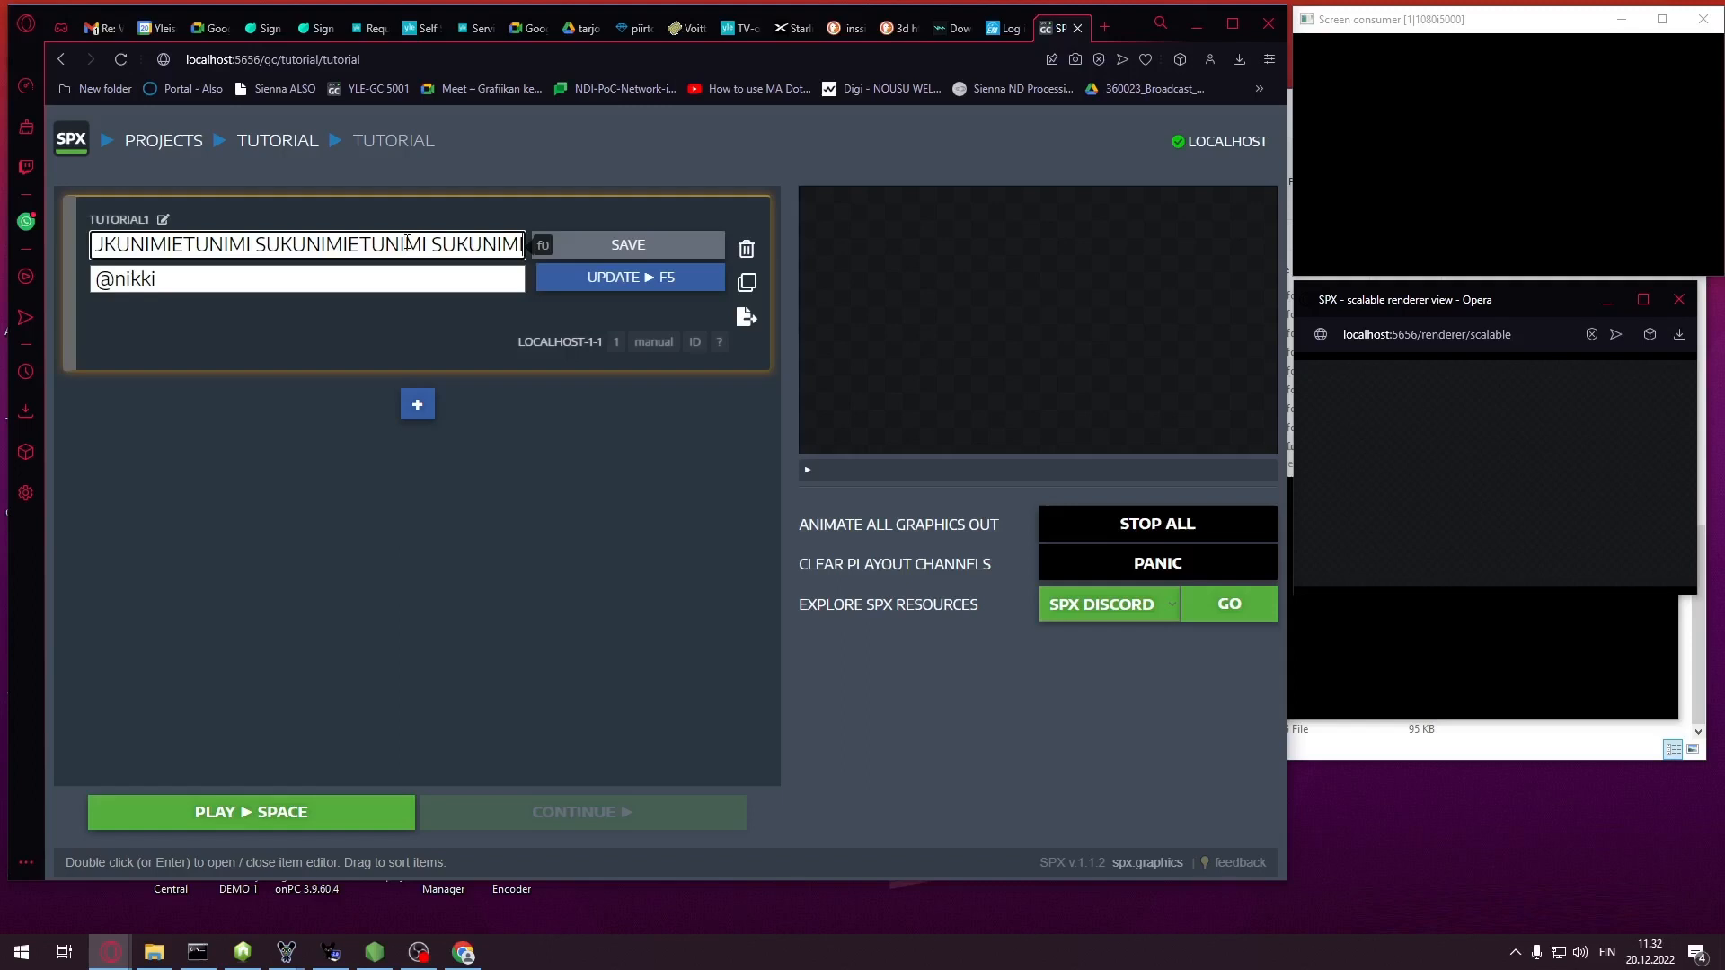
{"action": "left_click", "coordinate": [496, 279]}
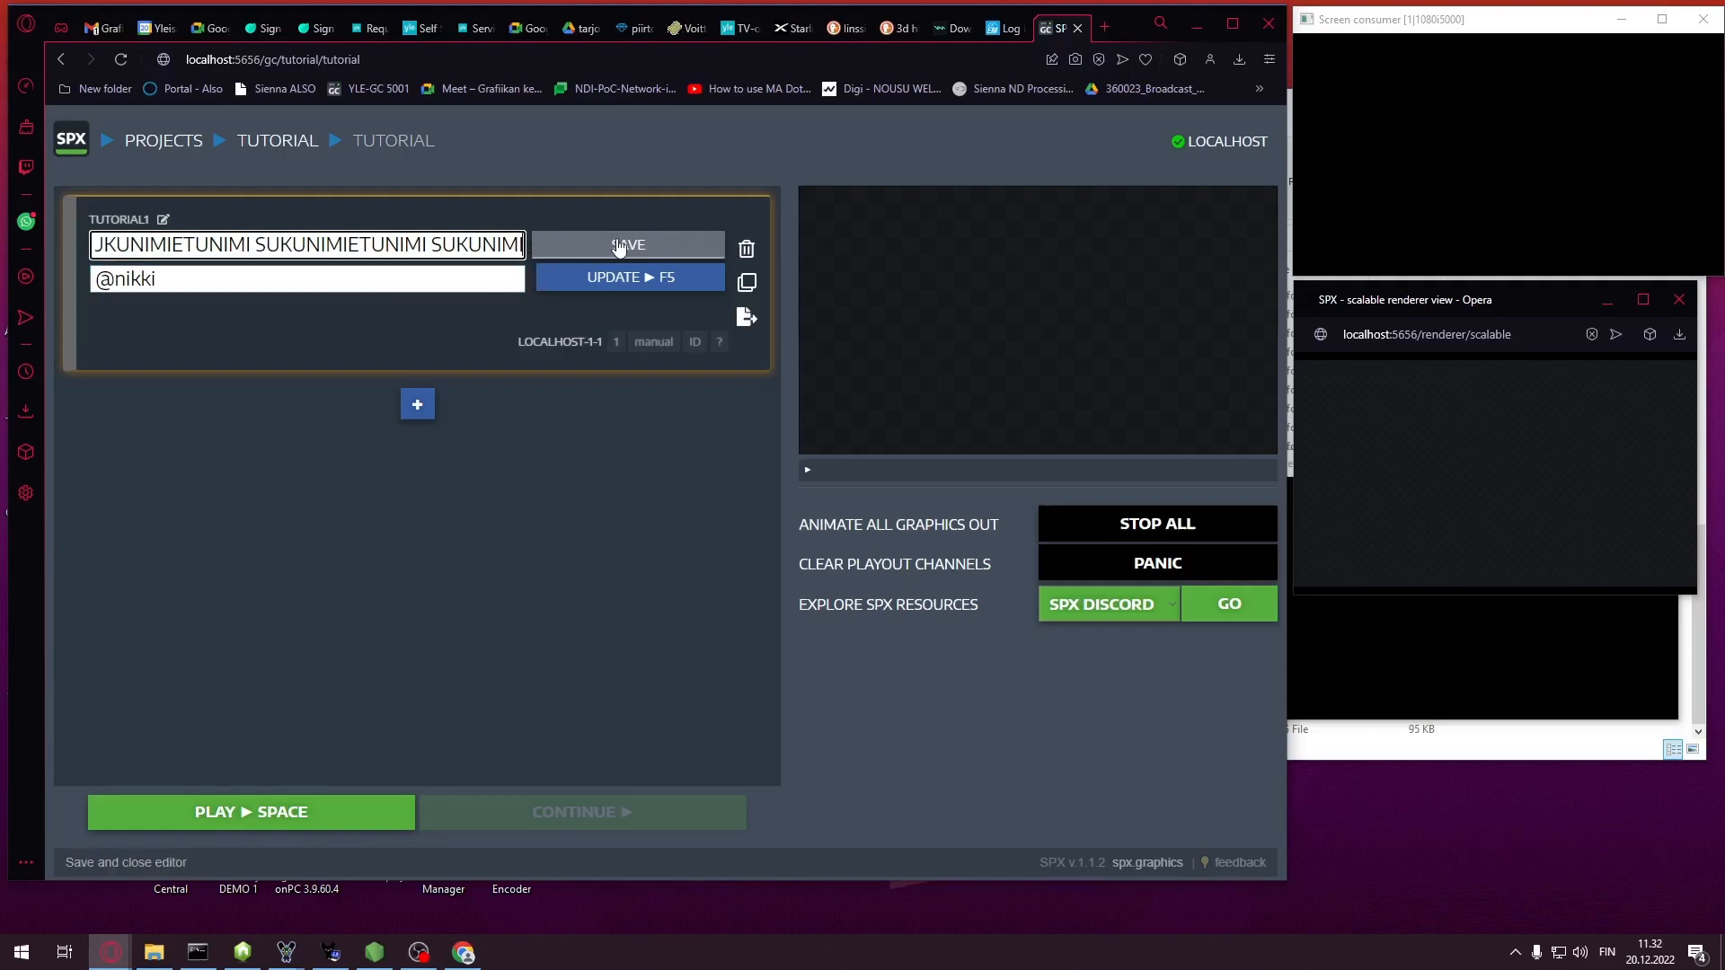
{"action": "left_click", "coordinate": [628, 243]}
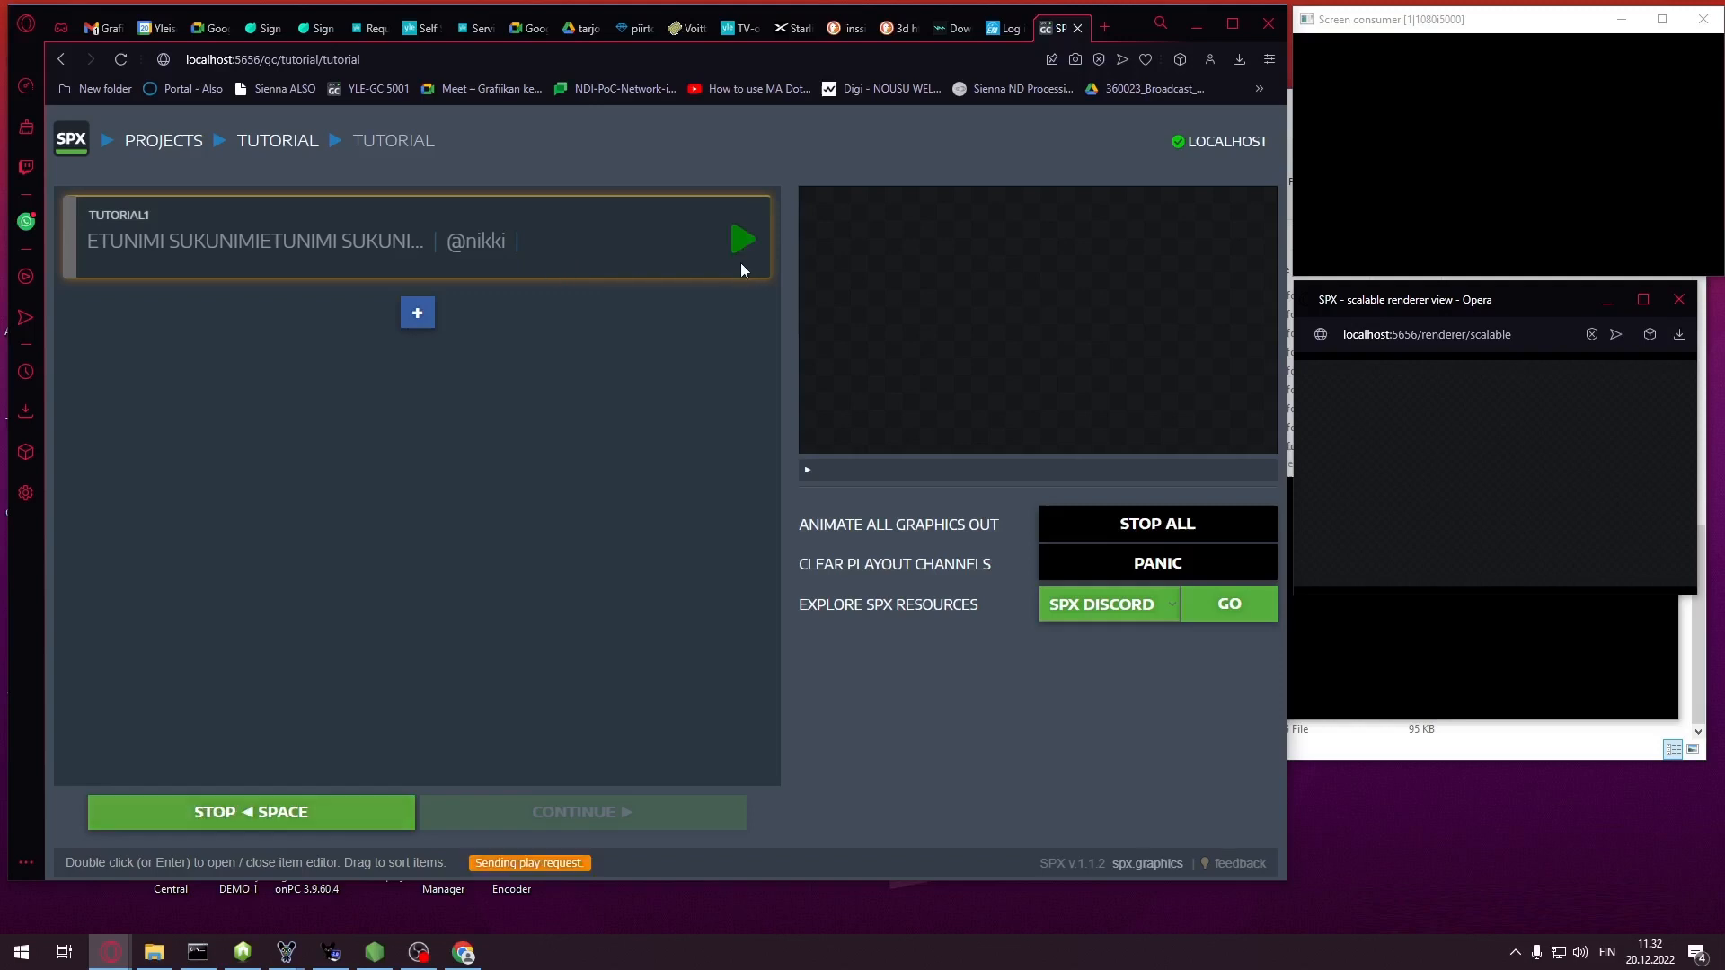
{"action": "key", "text": "space"}
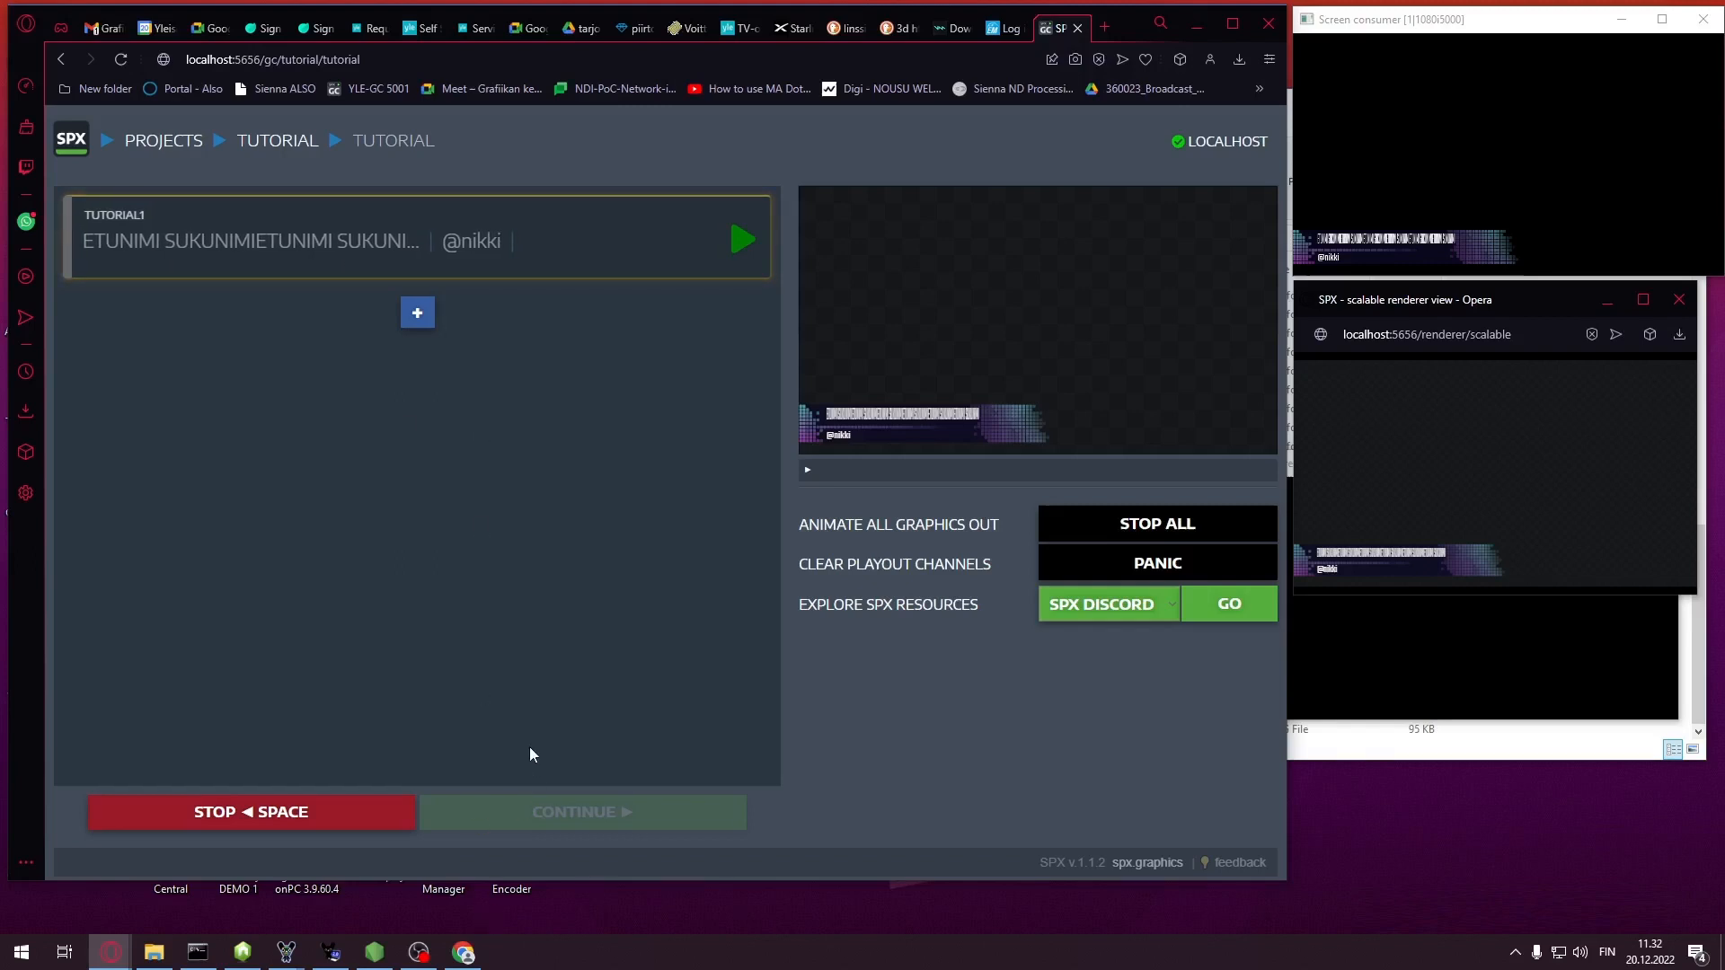
Switch back to the Loopic app via the Chrome taskbar icon
{"action": "left_click", "coordinate": [476, 956]}
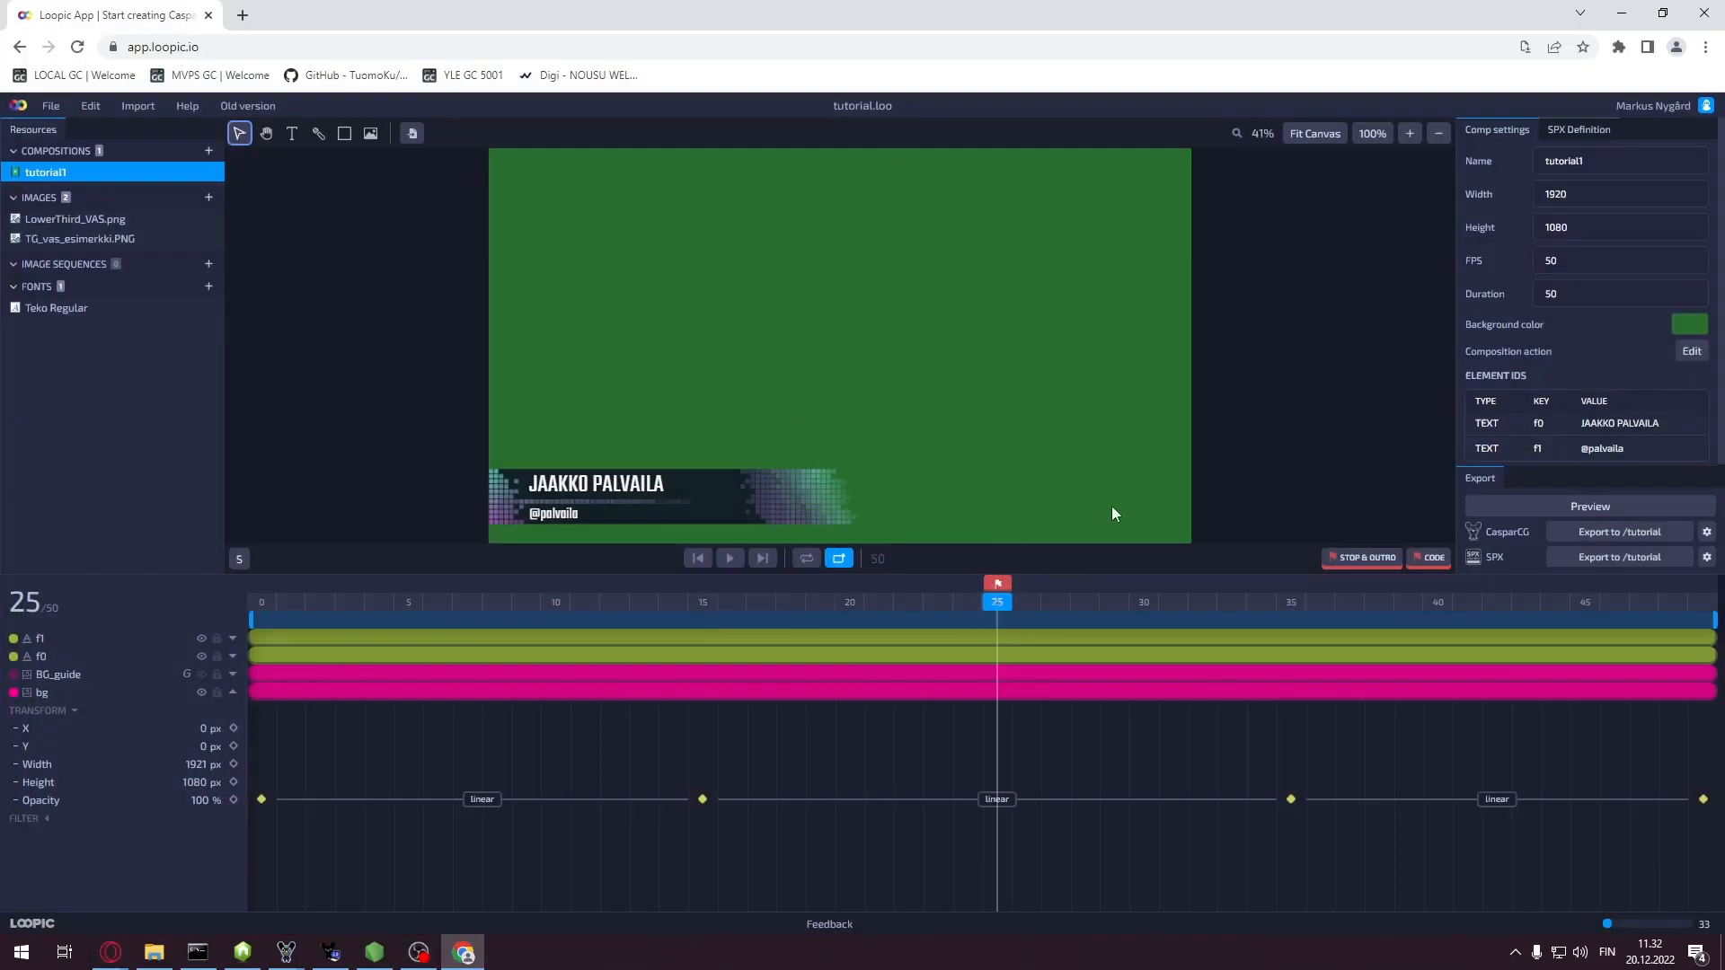